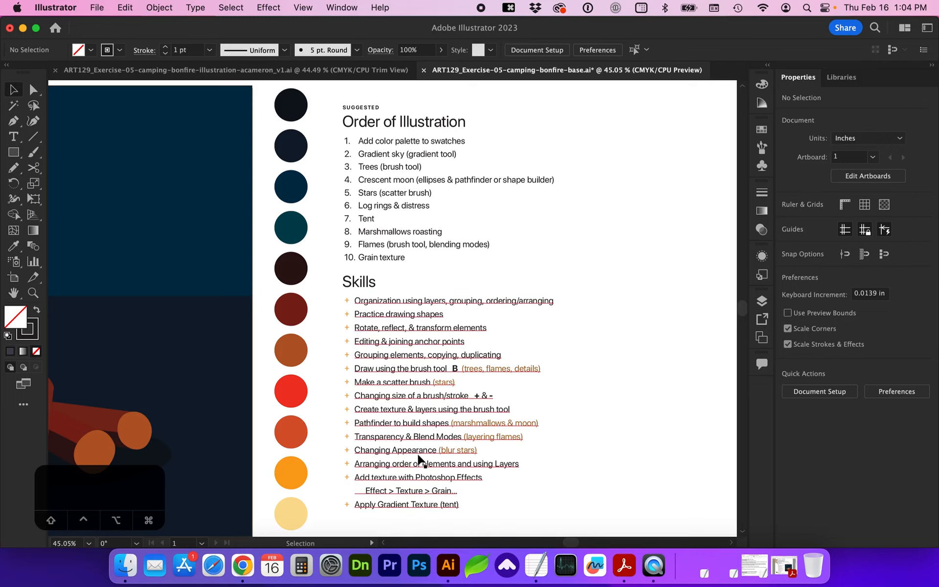
# Step: Switch to Chrome and browse the Pinterest brush-inspiration pins, including the free linocut brushes, and the bonfire illustration image results
pyautogui.press('super+grave')
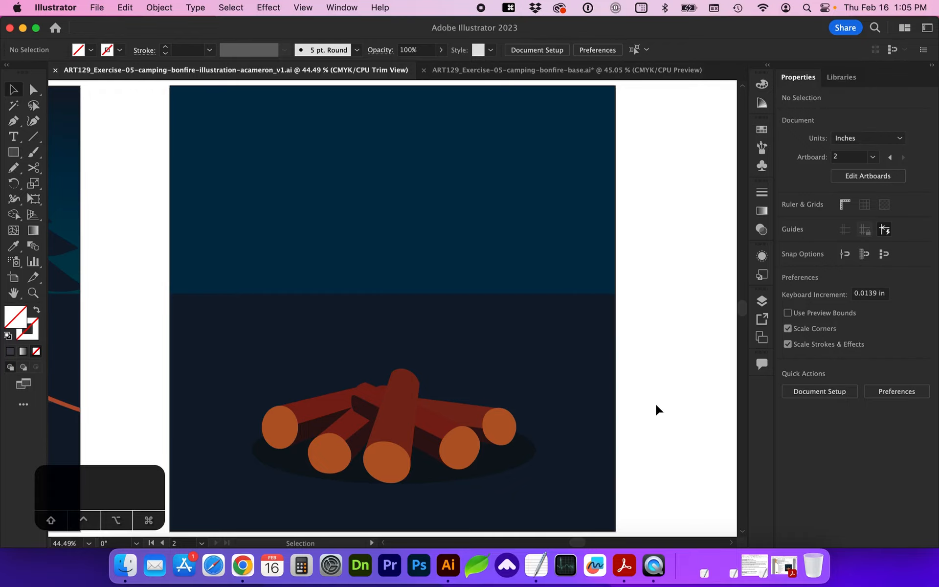
pyautogui.press('super+Tab')
pyautogui.scroll(-5, 676, 204)
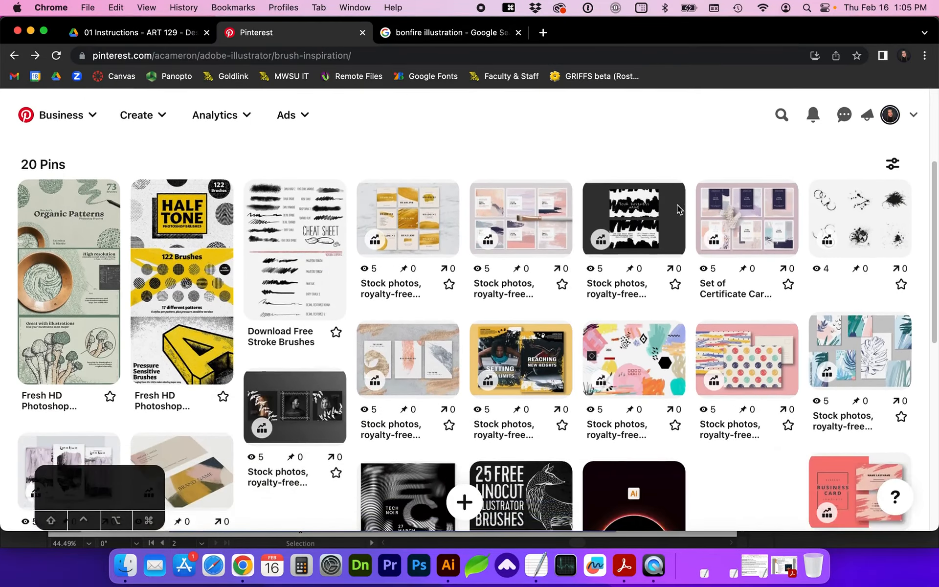
pyautogui.scroll(-2, 714, 434)
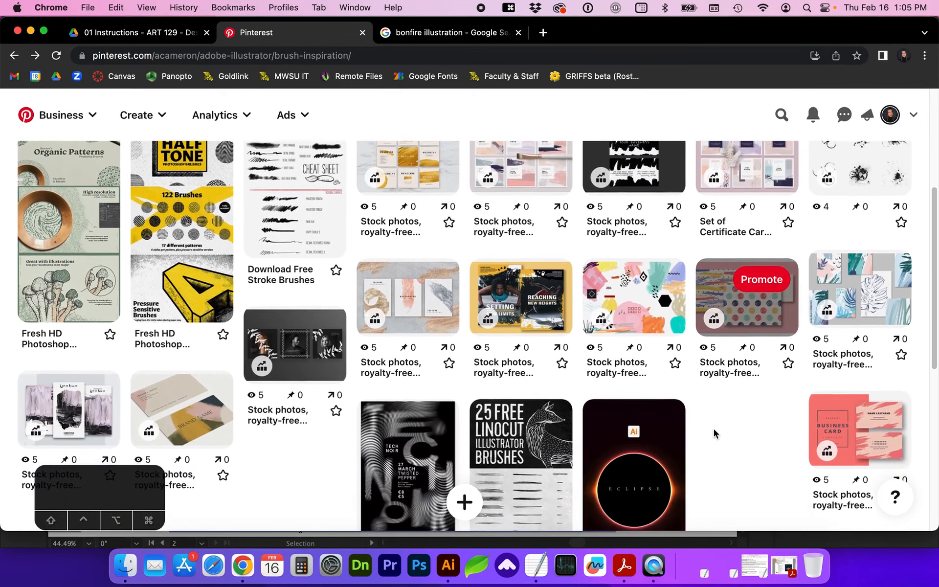
pyautogui.click(861, 313)
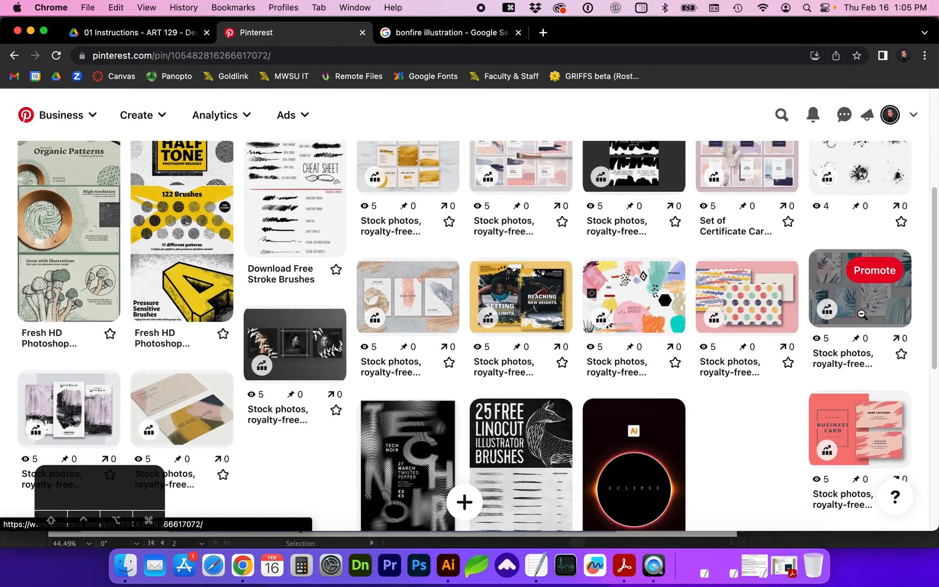
pyautogui.moveTo(262, 460)
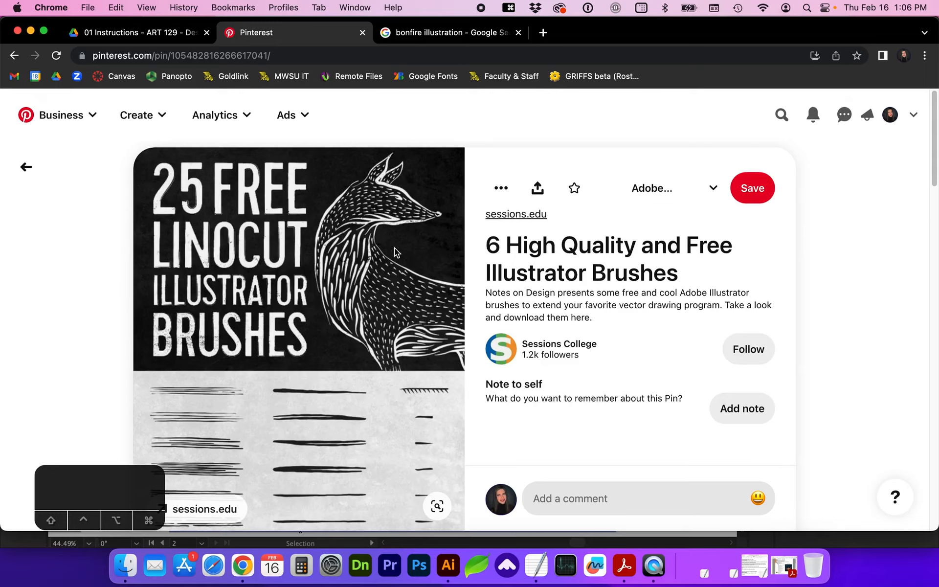
pyautogui.scroll(-3, 350, 360)
pyautogui.scroll(-10, 351, 360)
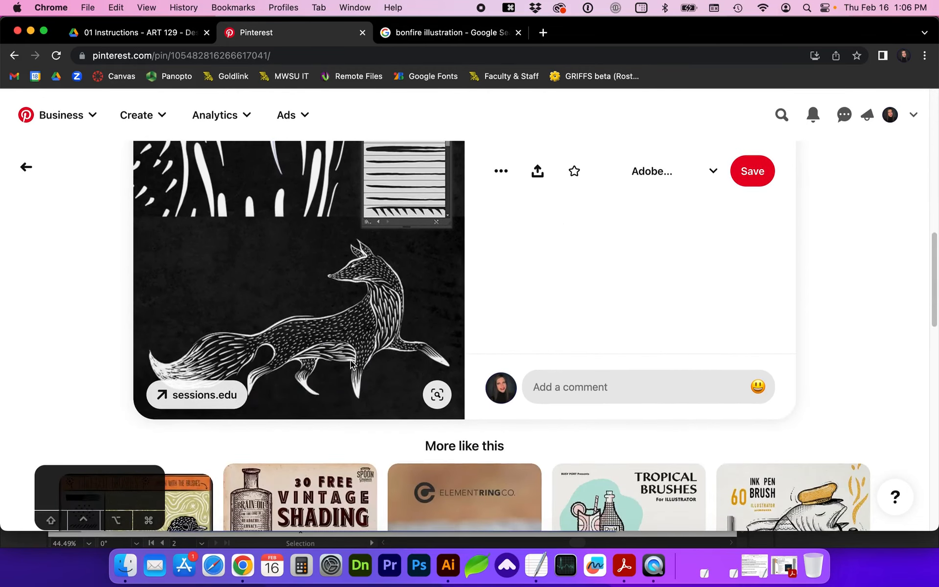
pyautogui.click(441, 30)
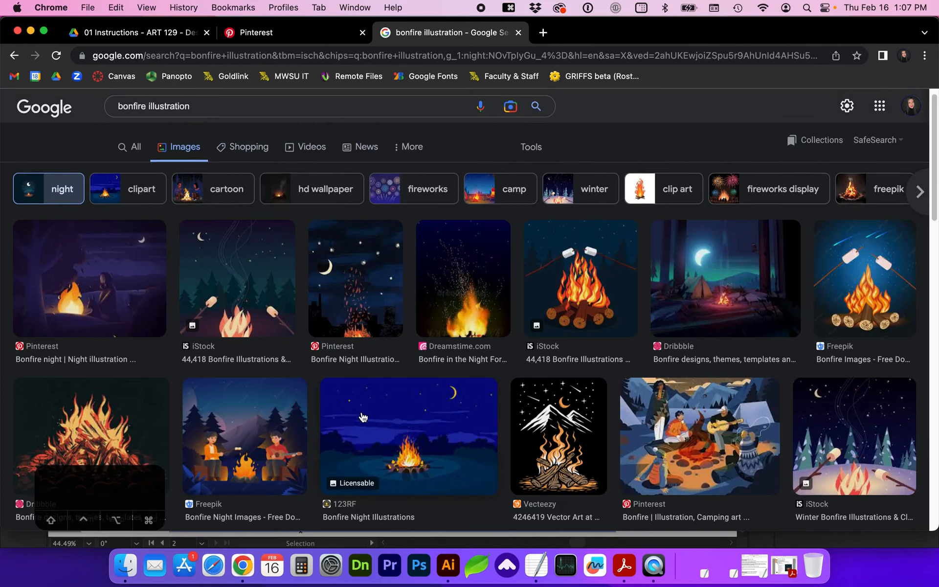
pyautogui.scroll(-3, 357, 426)
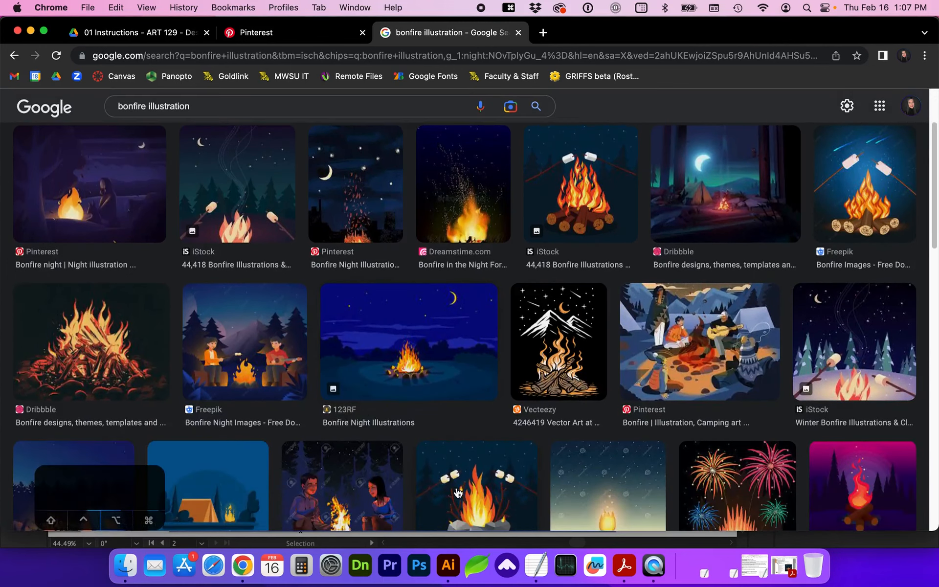
# Step: Return to Illustrator and examine the bonfire reference images next to the base artwork
pyautogui.click(448, 564)
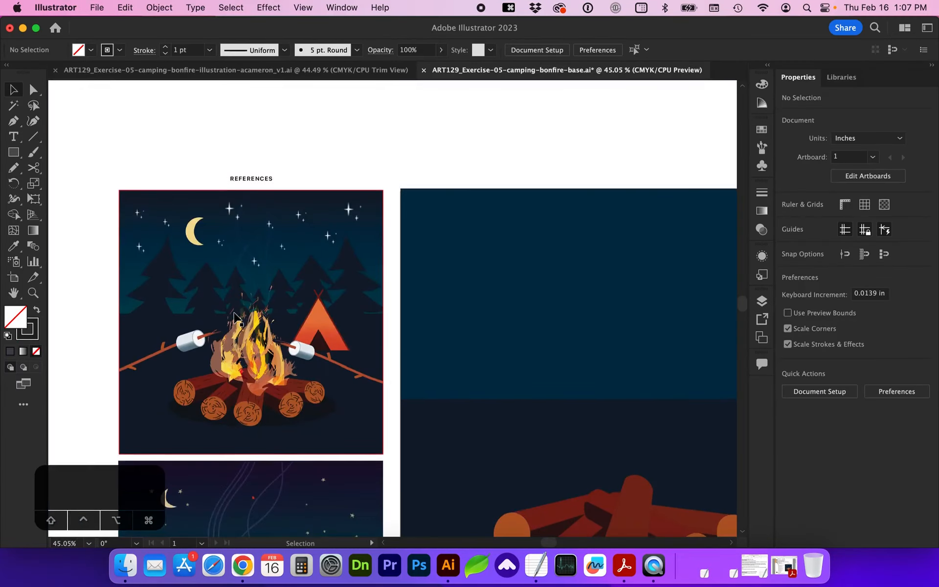
pyautogui.scroll(2, 234, 318)
pyautogui.scroll(-10, 234, 318)
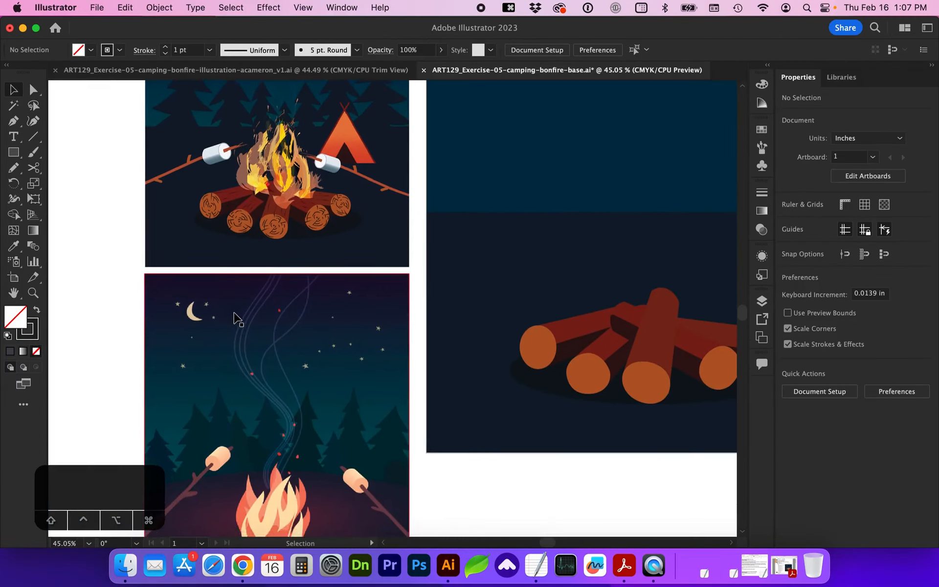
pyautogui.scroll(-4, 234, 314)
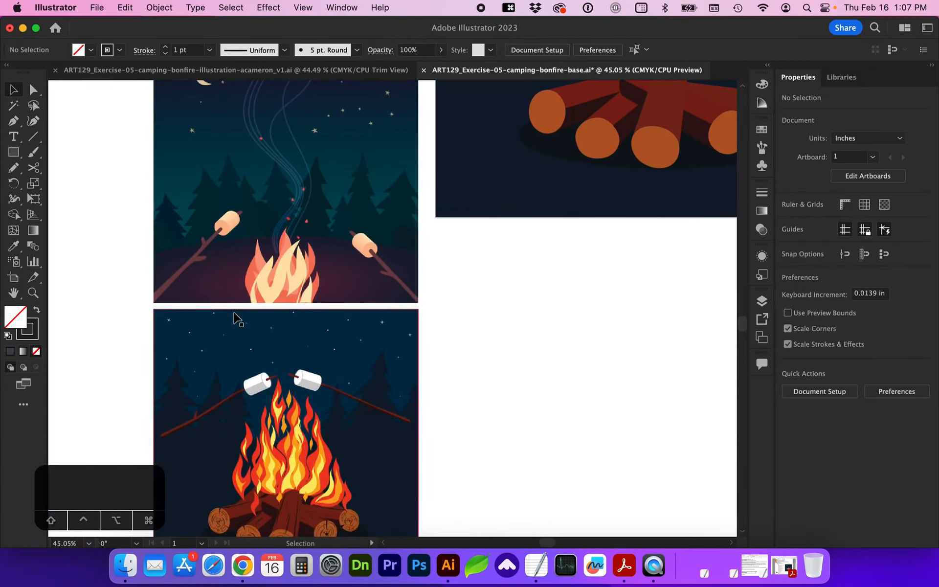
pyautogui.scroll(-2, 293, 122)
pyautogui.scroll(5, 294, 121)
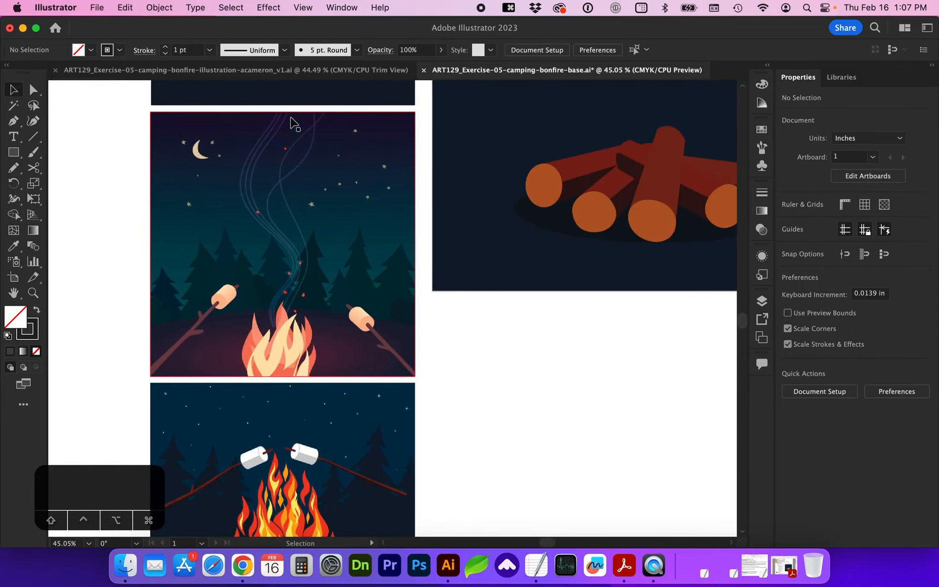
pyautogui.scroll(7, 308, 254)
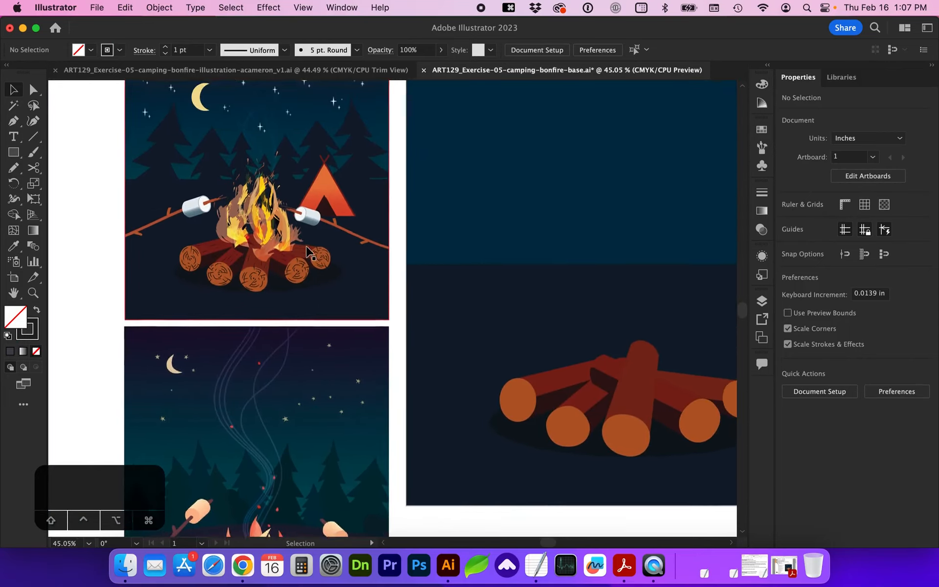
pyautogui.hscroll(2, 250, 242)
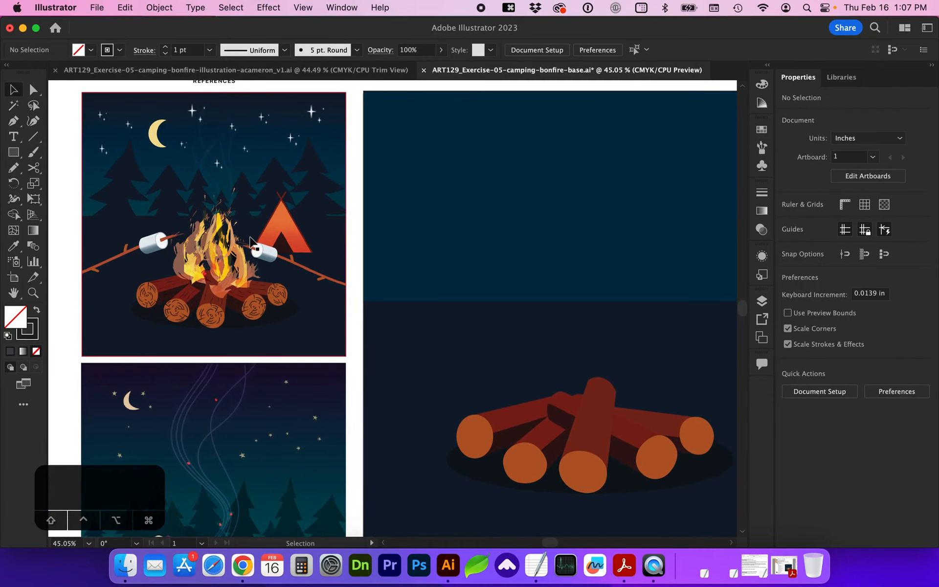
pyautogui.hotkey('ctrl', 'Tab')
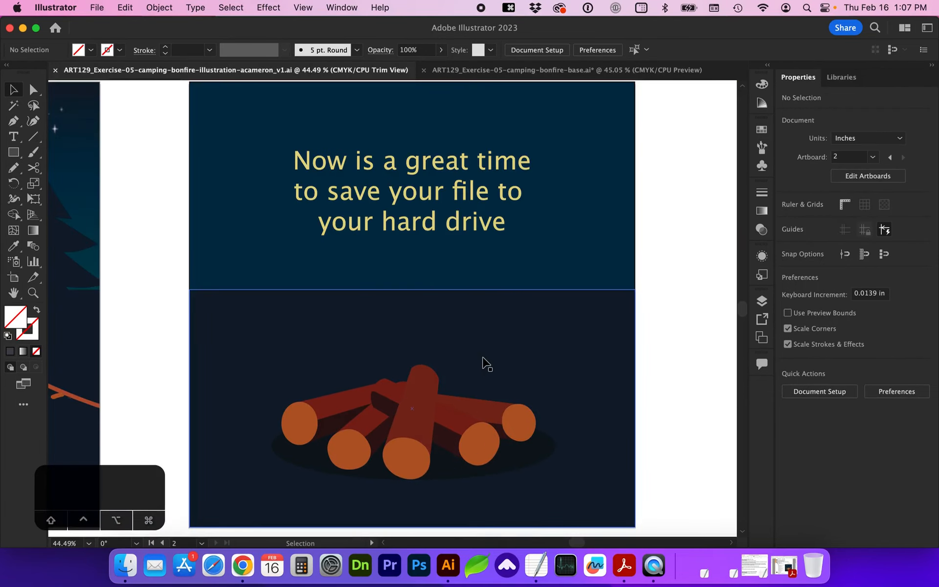
pyautogui.hotkey('ctrl', 'Tab')
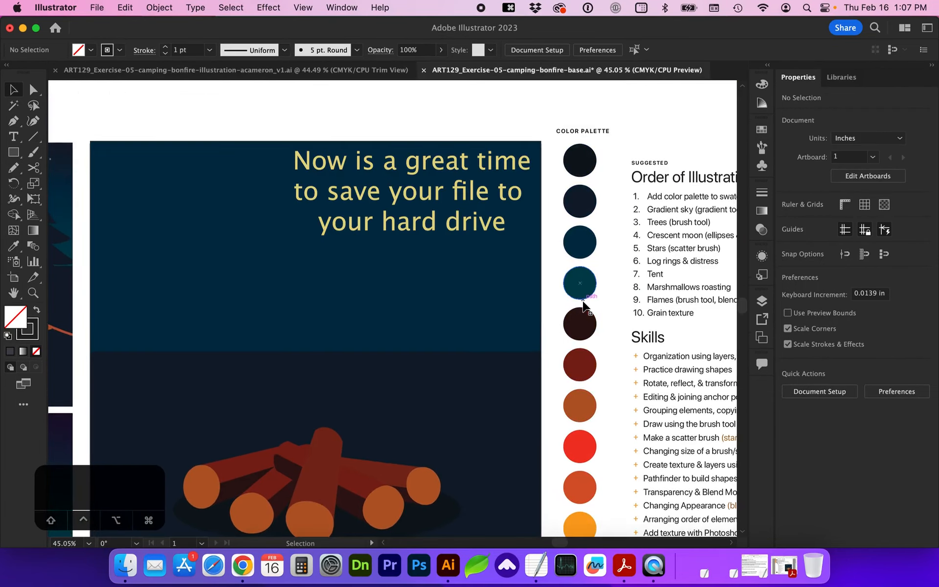
# Step: Add all the color palette circles to the swatches as a new color group from selected artwork, with process colors converted to global and tint swatches included
pyautogui.hscroll(3, 576, 193)
pyautogui.scroll(-1, 577, 193)
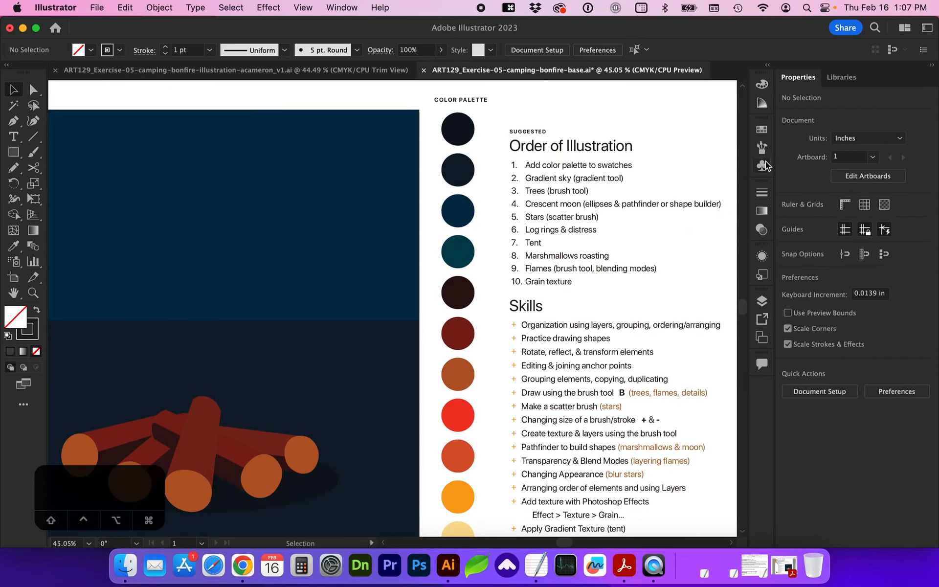
pyautogui.click(761, 129)
pyautogui.scroll(-3, 484, 521)
pyautogui.hscroll(-1, 484, 521)
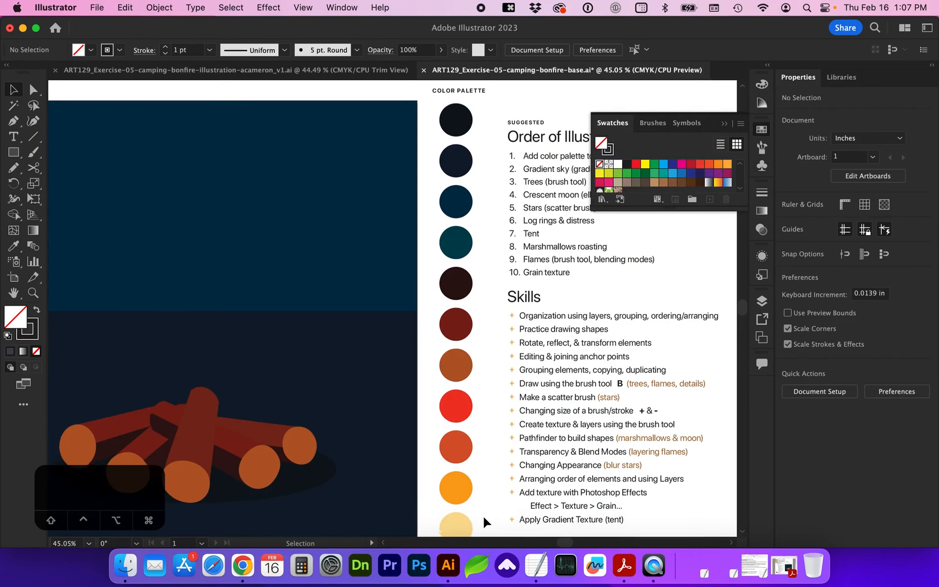
pyautogui.press('super+minus')
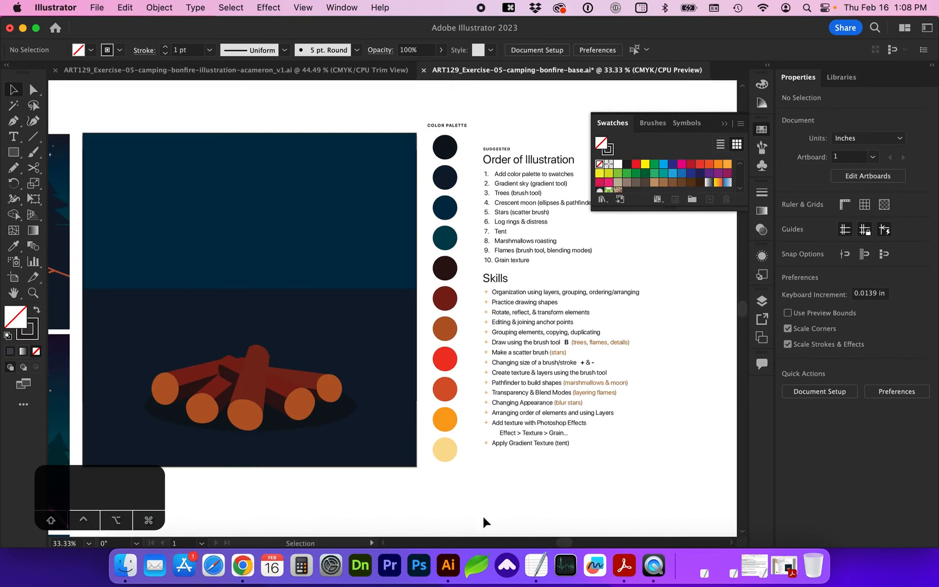
pyautogui.moveTo(456, 476); pyautogui.dragTo(421, 121)
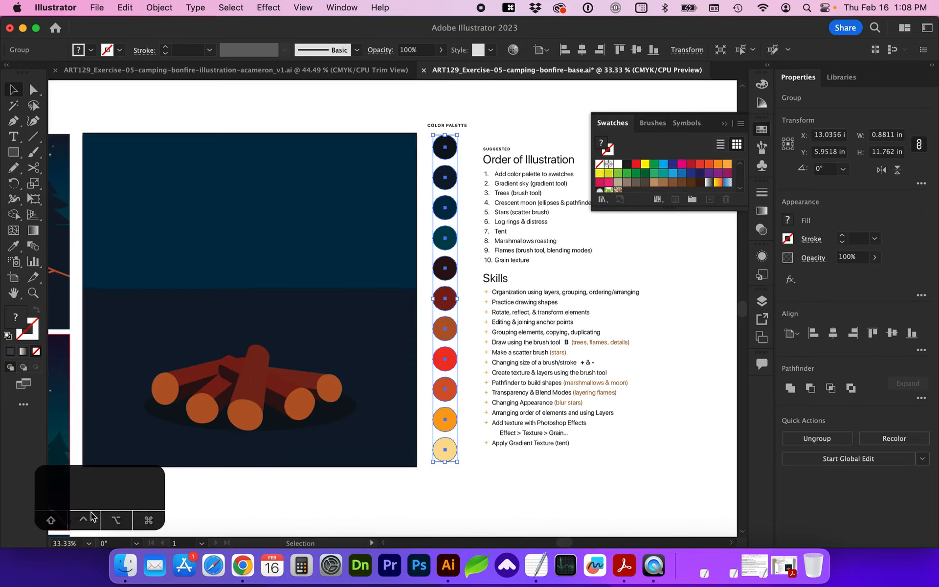
pyautogui.click(33, 293)
pyautogui.press('cmd+equal')
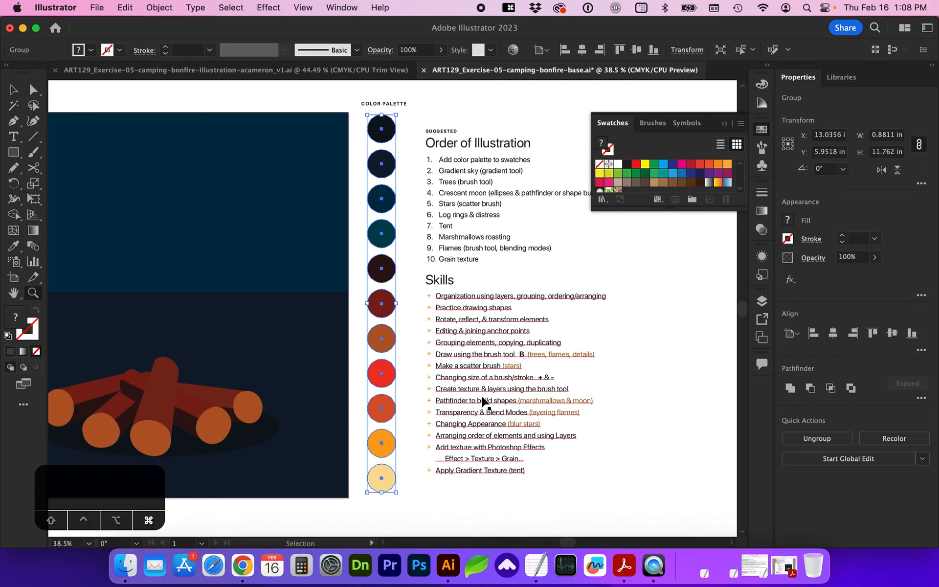
pyautogui.press('super+minus')
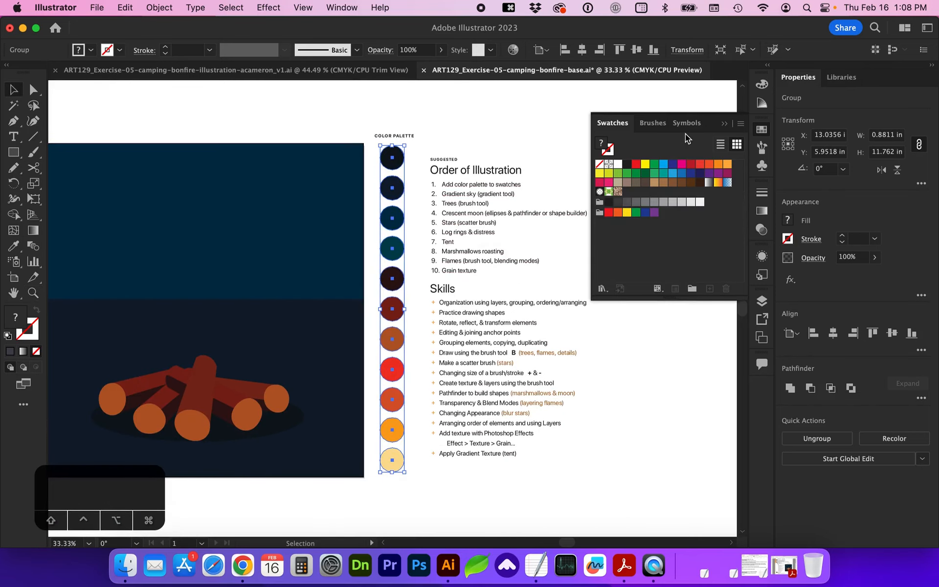
pyautogui.click(741, 124)
pyautogui.click(783, 141)
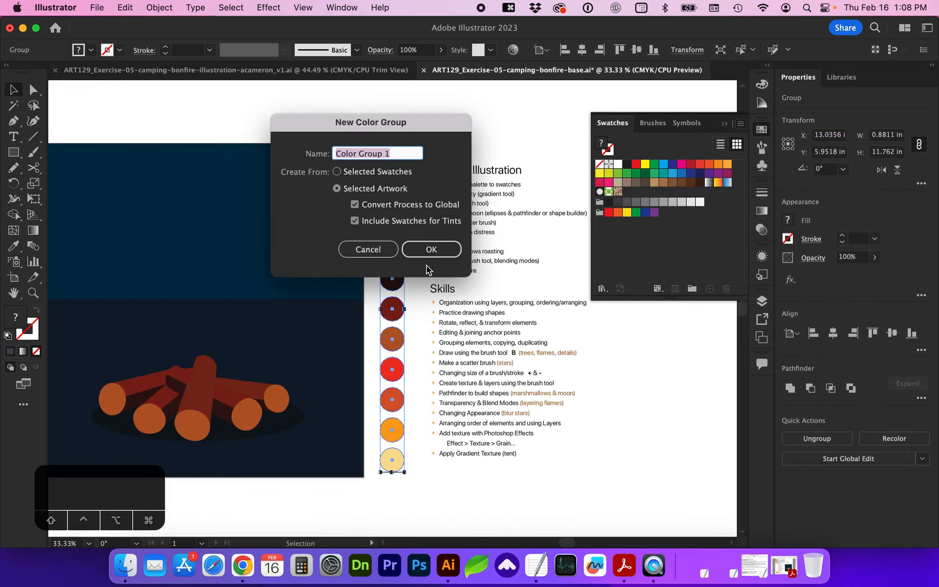
pyautogui.click(430, 250)
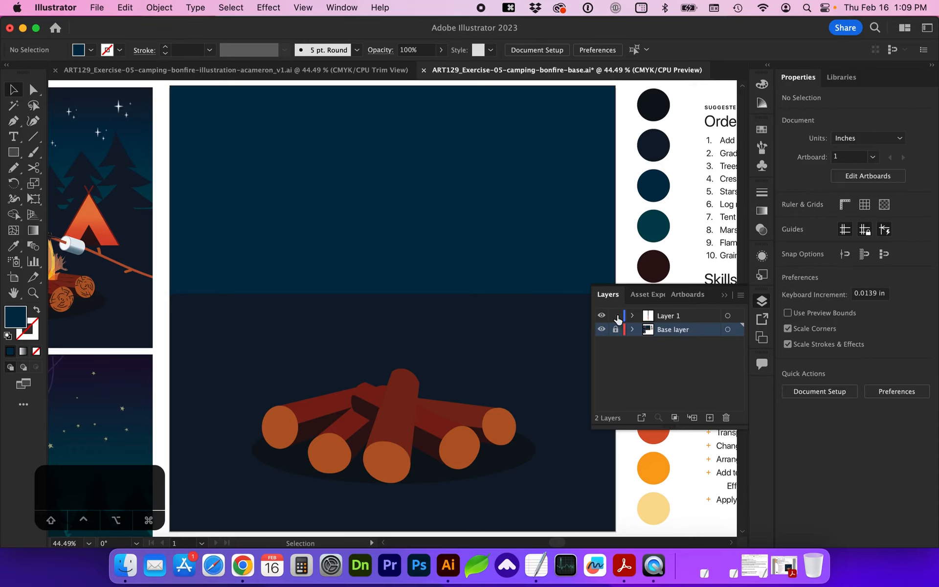
# Step: Create a new layer above Layer 1 and name it Sky
pyautogui.click(679, 318)
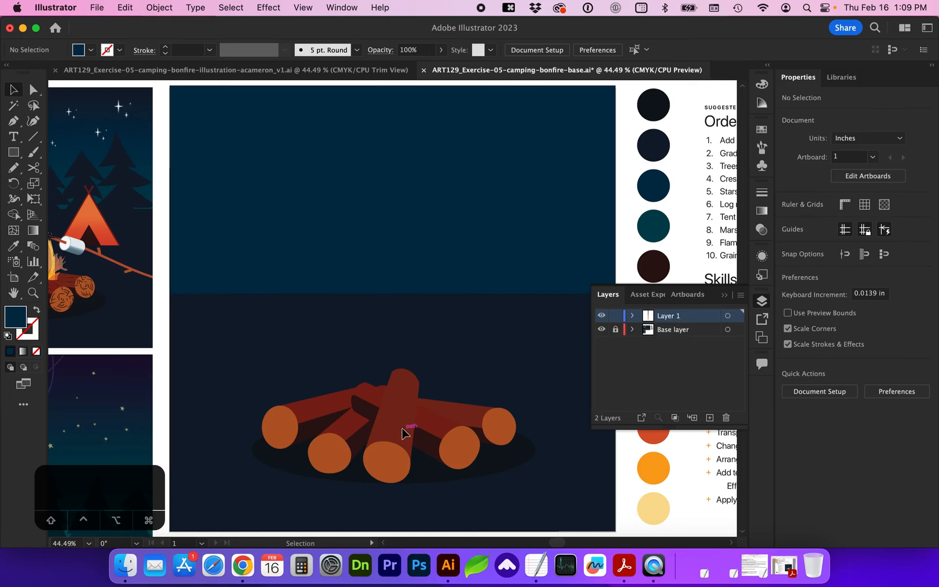
pyautogui.hscroll(5, 403, 433)
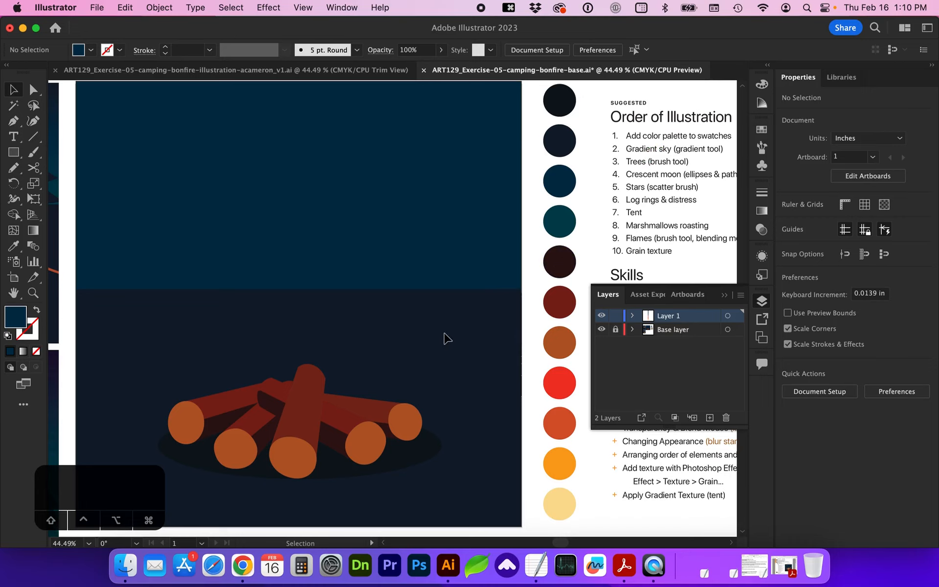
pyautogui.hscroll(-5, 442, 335)
pyautogui.click(709, 416)
pyautogui.doubleClick(671, 316)
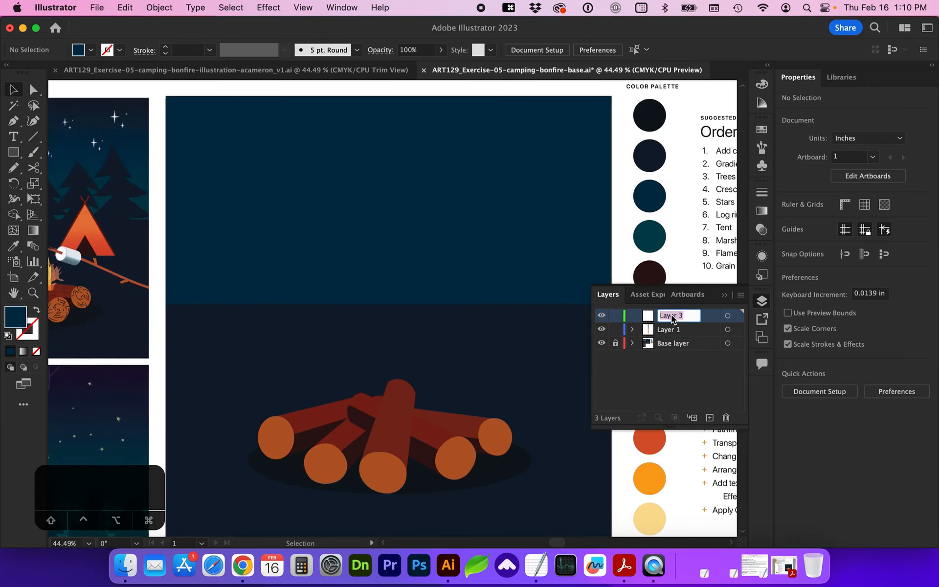
pyautogui.write('Sky')
pyautogui.press('Return')
# Step: Draw a rectangle about 12 in wide and 5.6 in high on the Sky layer, covering the blue area above the ground
pyautogui.hscroll(3, 95, 200)
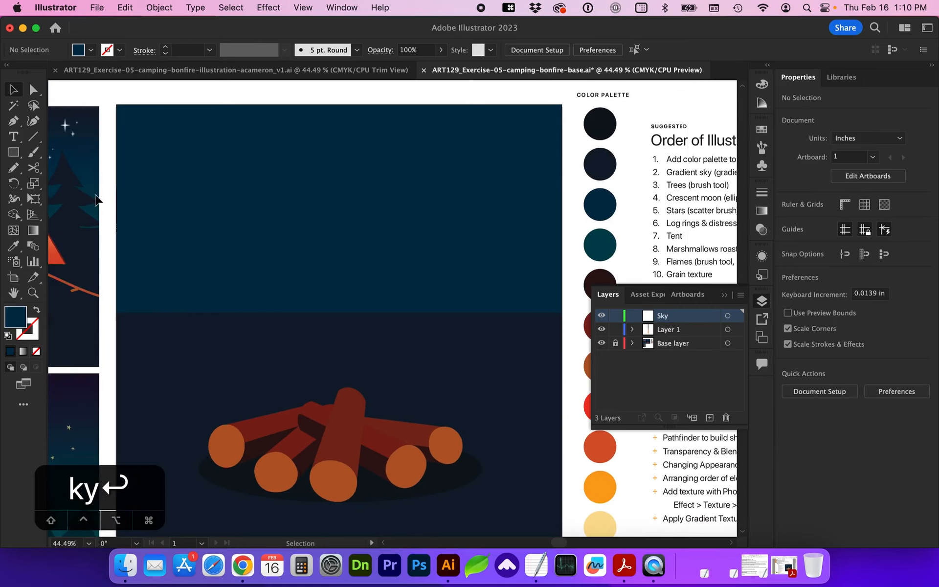
pyautogui.click(17, 157)
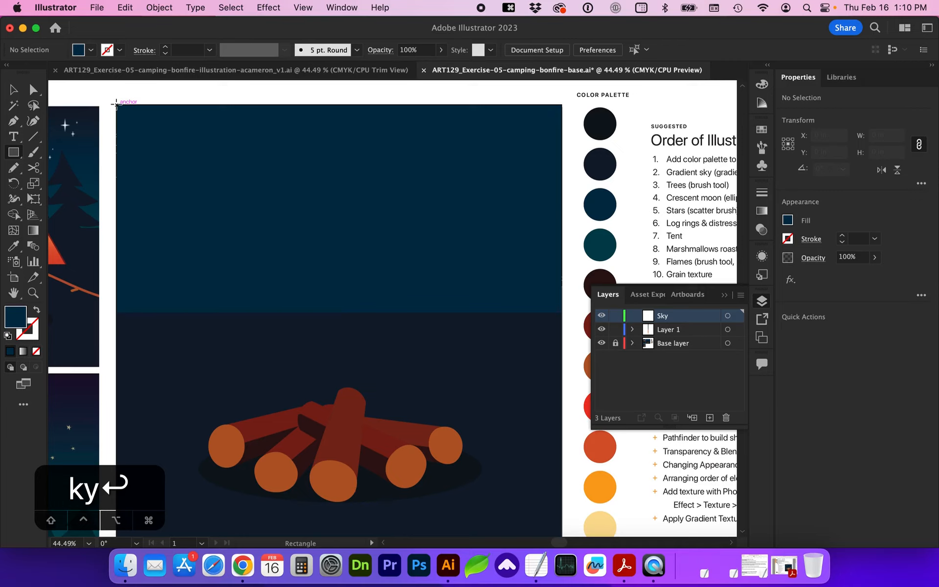
pyautogui.moveTo(116, 104); pyautogui.dragTo(561, 312)
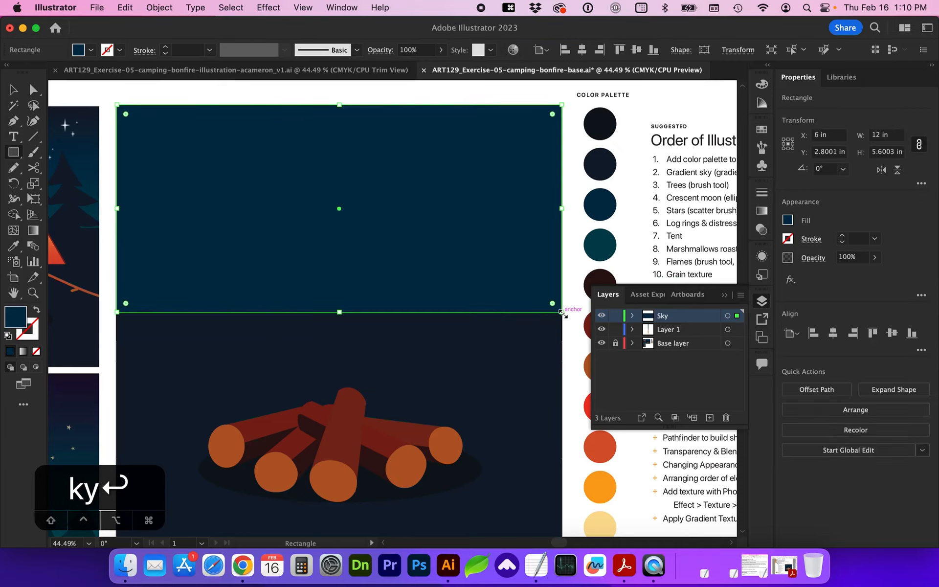
# Step: Compare the sky rectangle with the reference images and fill it with the default white-to-black linear gradient
pyautogui.hscroll(-5, 265, 261)
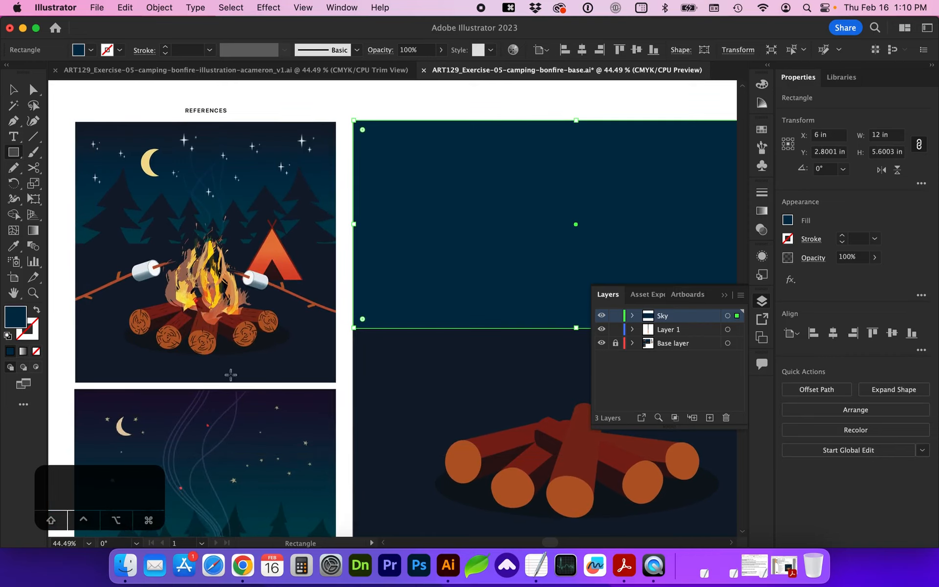
pyautogui.scroll(-2, 241, 446)
pyautogui.hscroll(3, 241, 447)
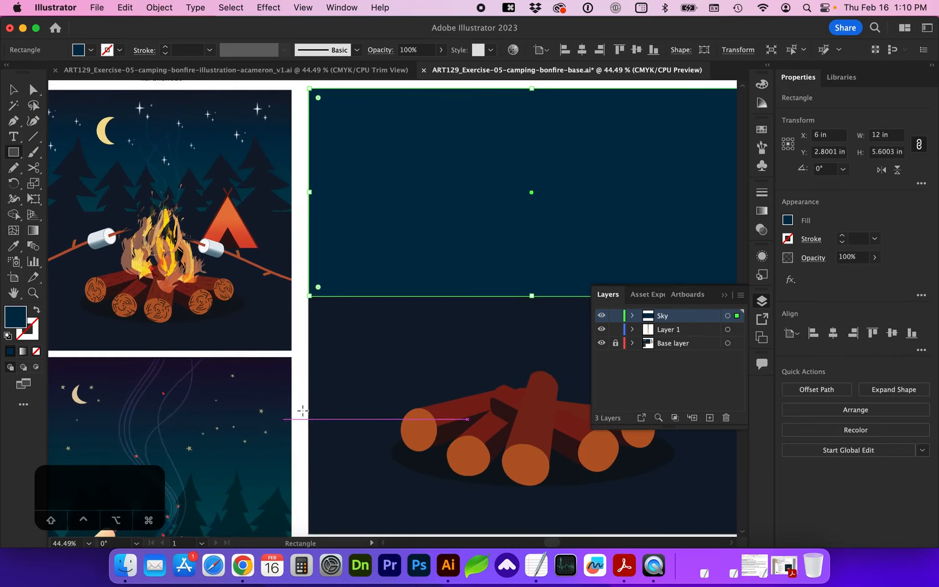
pyautogui.hscroll(-4, 306, 408)
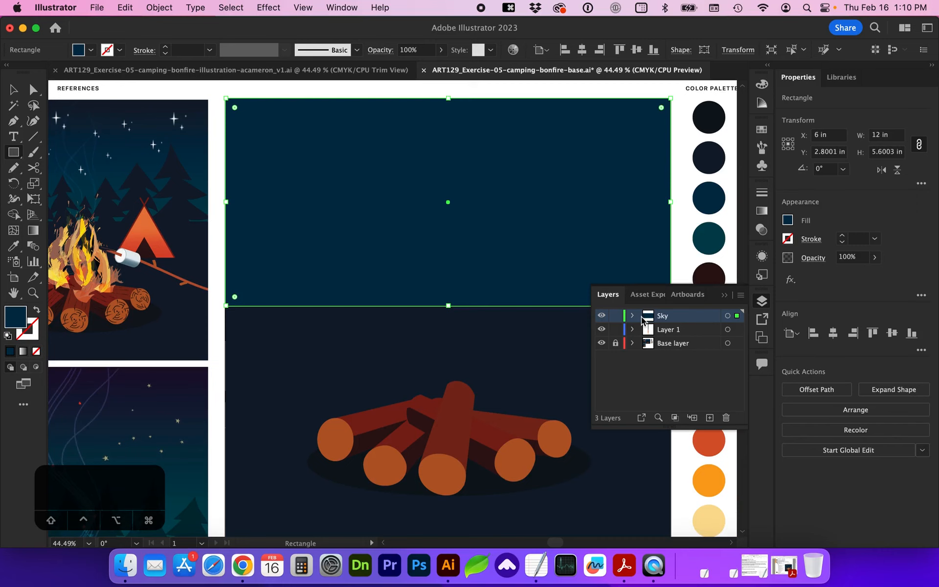
pyautogui.click(761, 211)
pyautogui.hscroll(8, 482, 262)
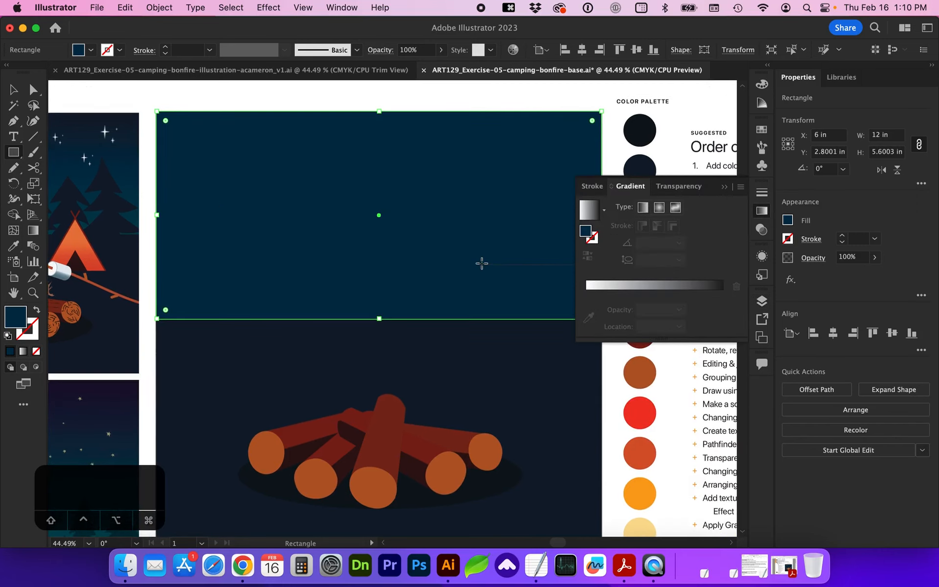
pyautogui.click(599, 299)
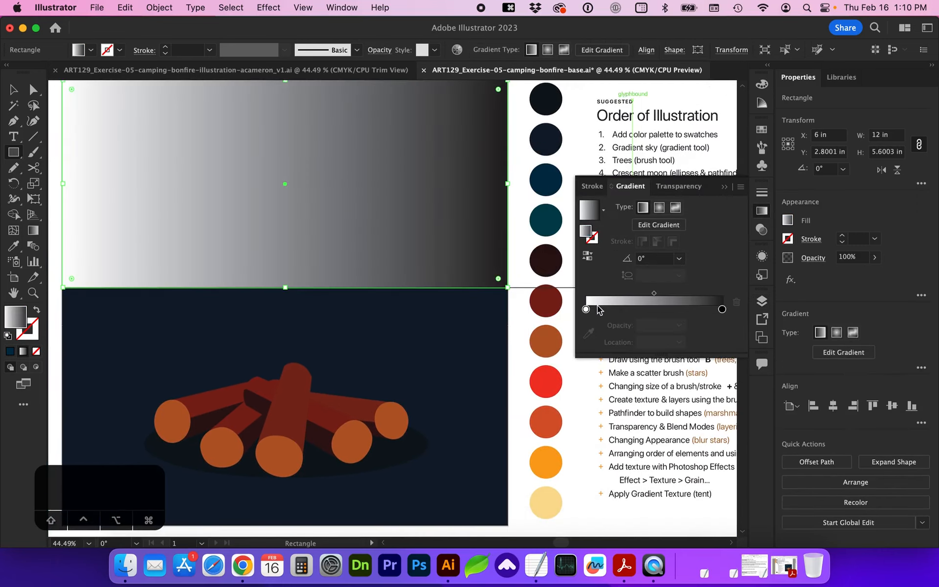
# Step: Recolor the sky gradient's start stop with the teal palette color and its end stop with the second, dark navy palette color
pyautogui.click(585, 309)
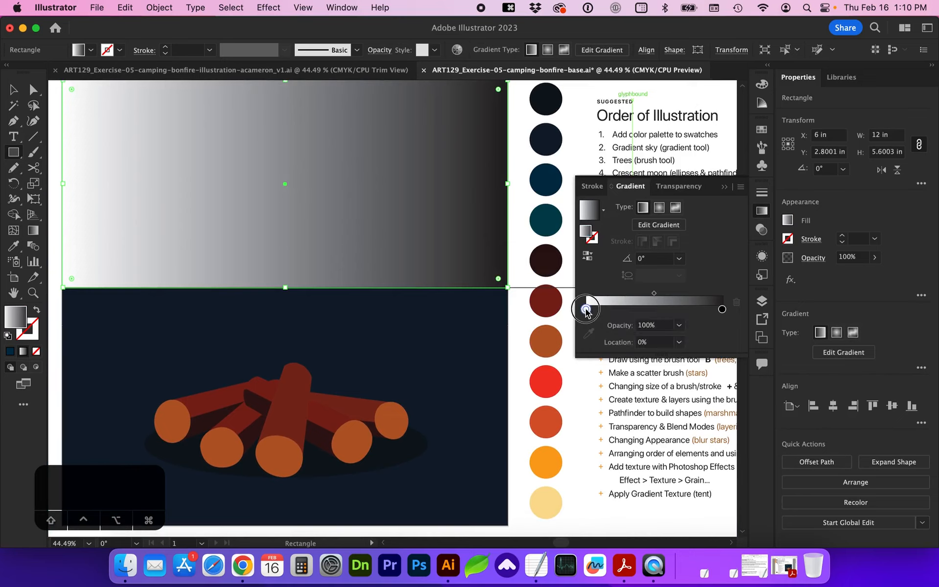
pyautogui.click(585, 337)
pyautogui.click(550, 222)
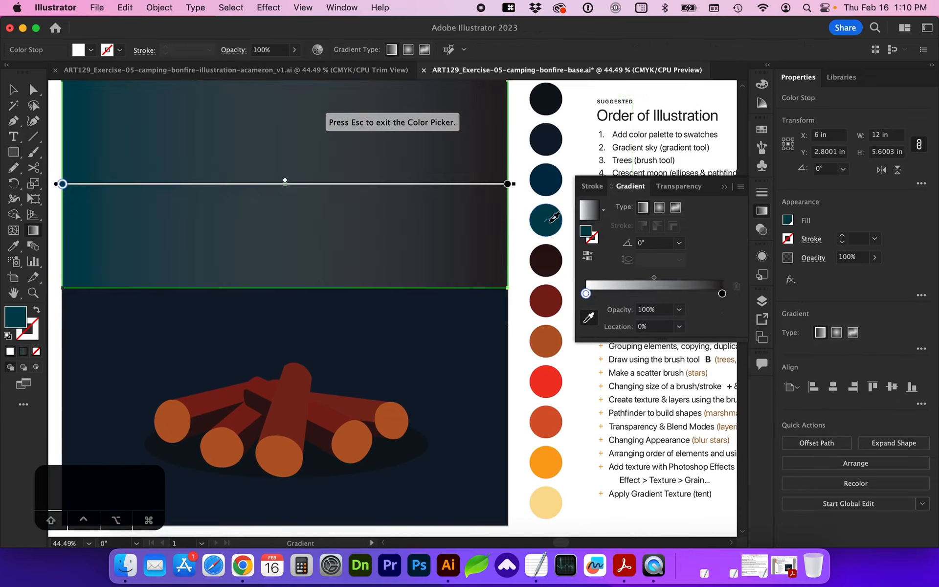
pyautogui.click(722, 294)
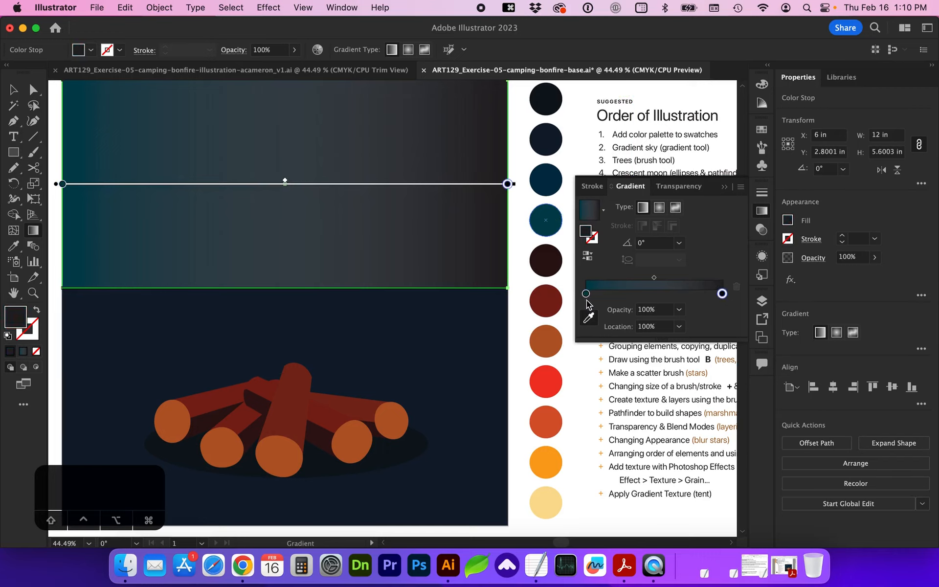
pyautogui.click(551, 131)
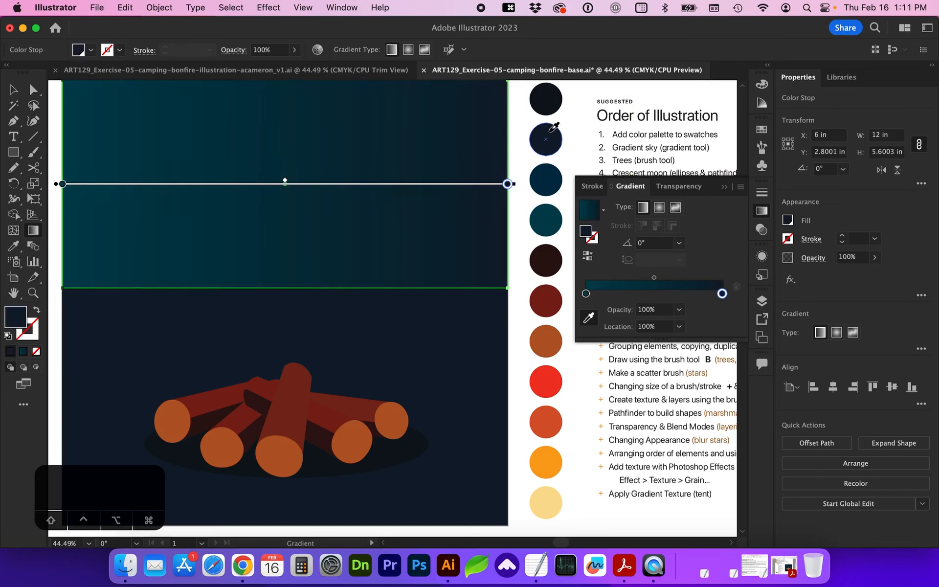
# Step: Set the sky gradient's angle to 90° and try reversing its color order
pyautogui.scroll(3, 475, 203)
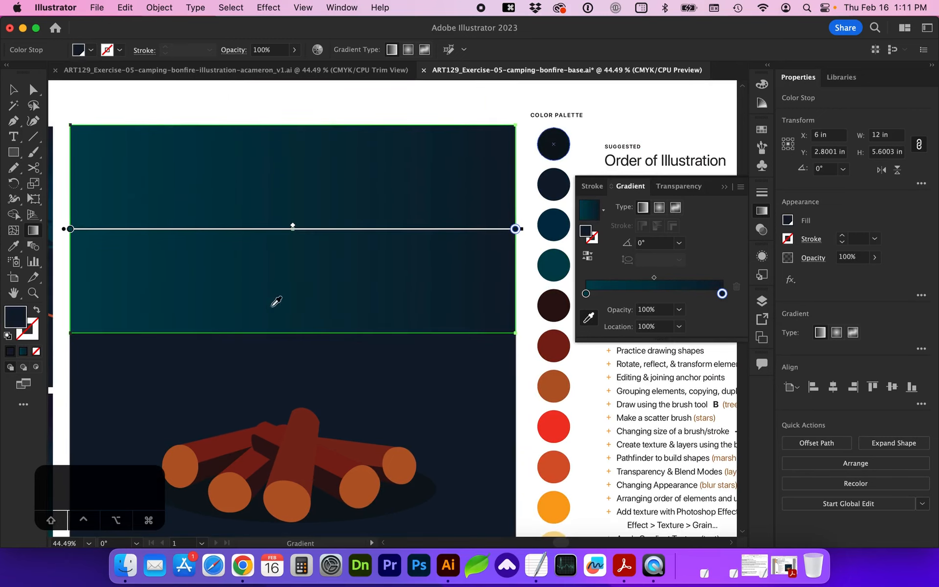
pyautogui.click(639, 243)
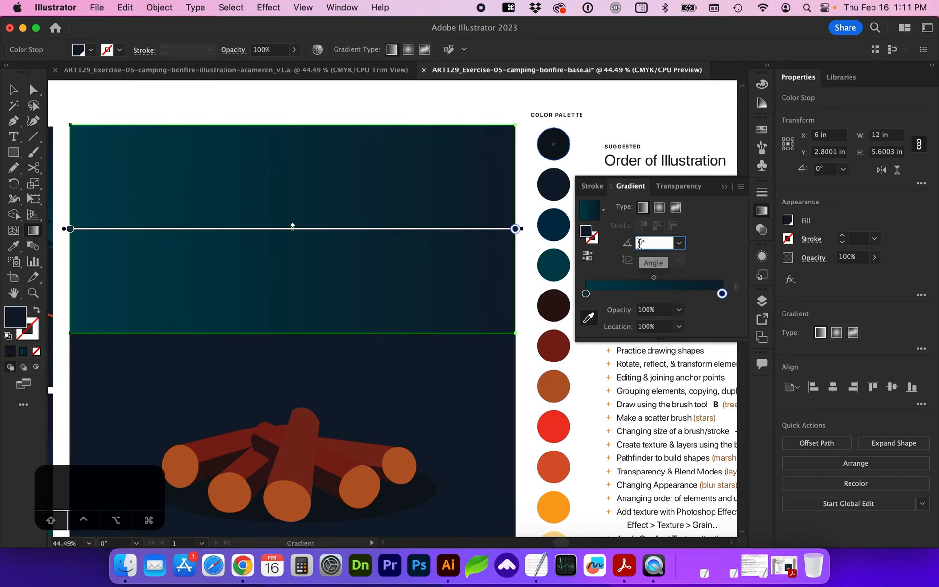
pyautogui.write('9')
pyautogui.press('Return')
pyautogui.hscroll(-2, 373, 165)
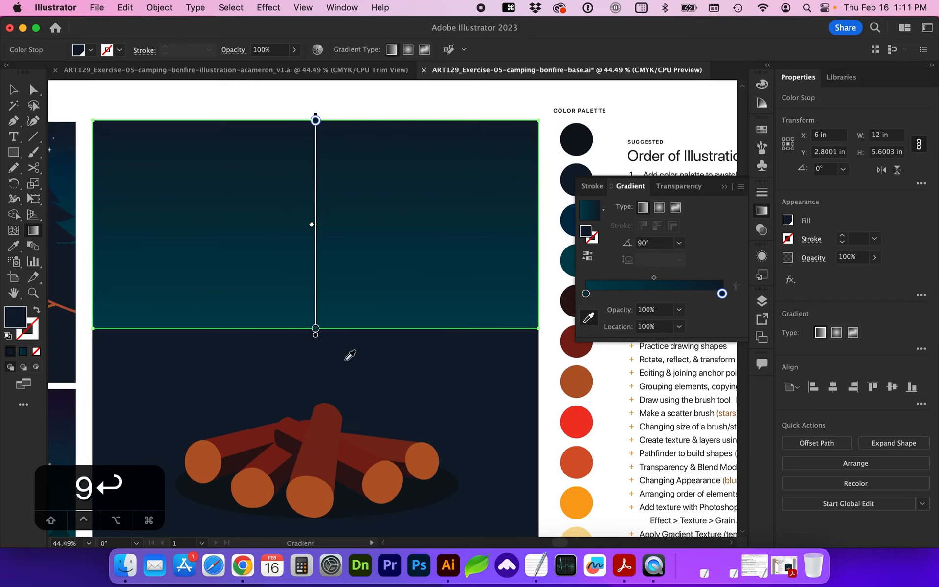
pyautogui.click(589, 261)
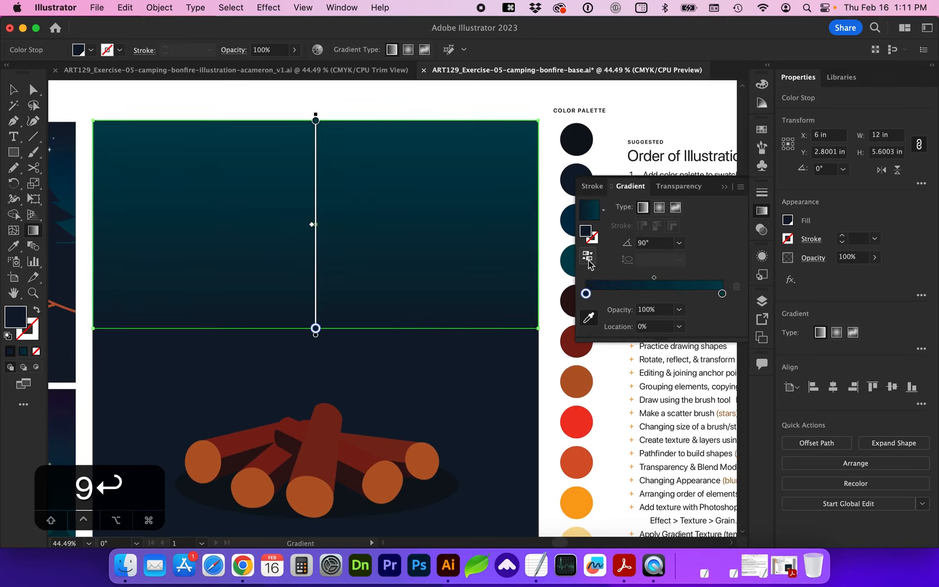
pyautogui.press('v')
pyautogui.hscroll(-5, 203, 248)
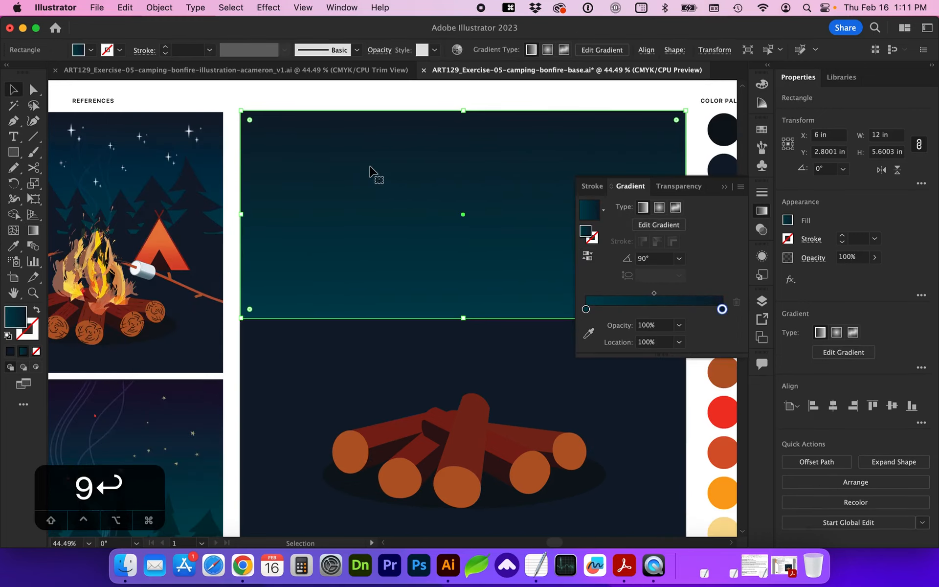
# Step: Lock the sky rectangle inside the Sky layer and check that it cannot be selected
pyautogui.click(761, 301)
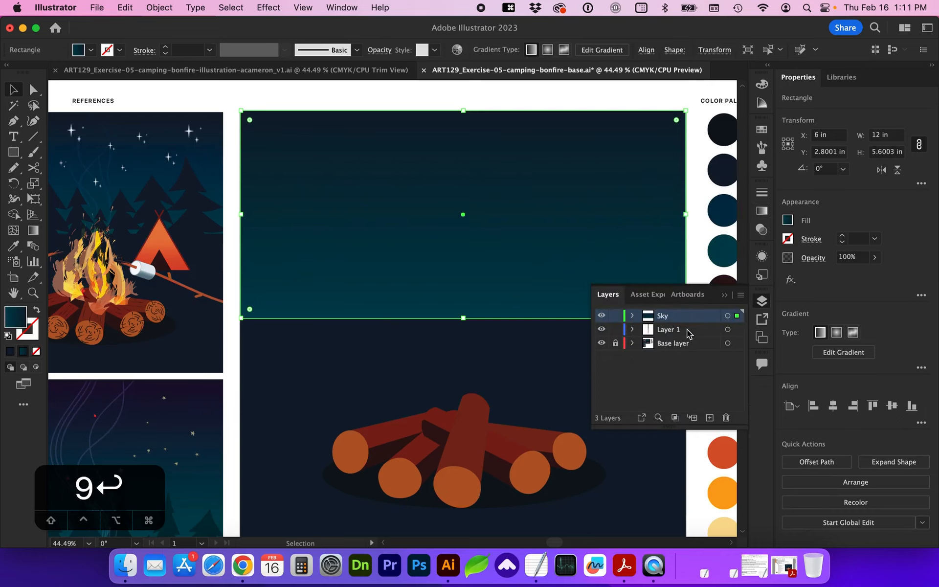
pyautogui.click(631, 317)
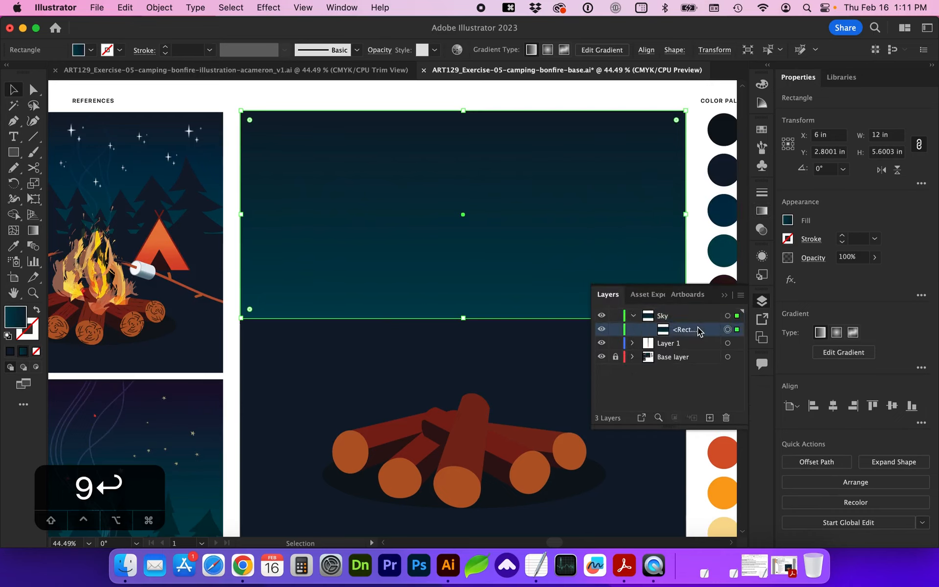
pyautogui.press('cmd+2')
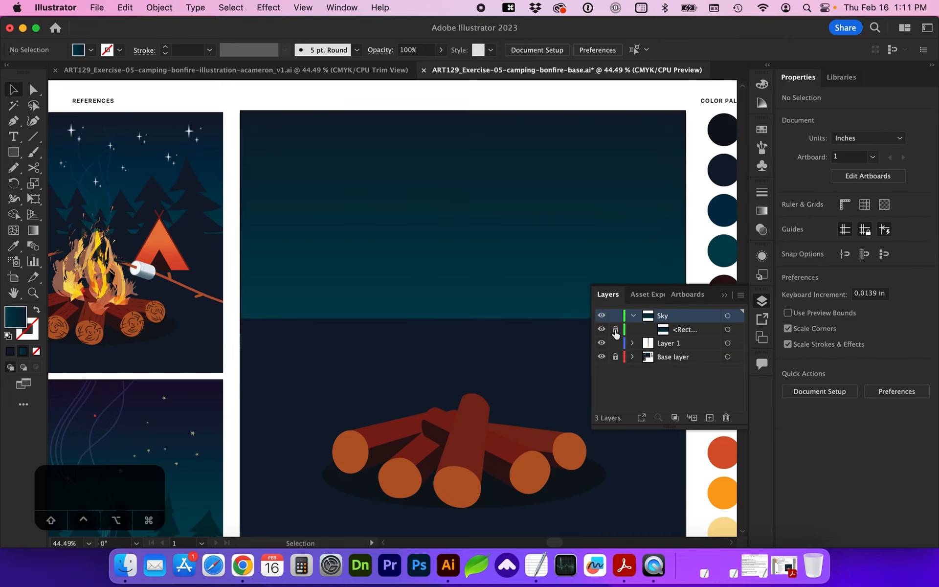
pyautogui.moveTo(243, 276); pyautogui.dragTo(344, 285)
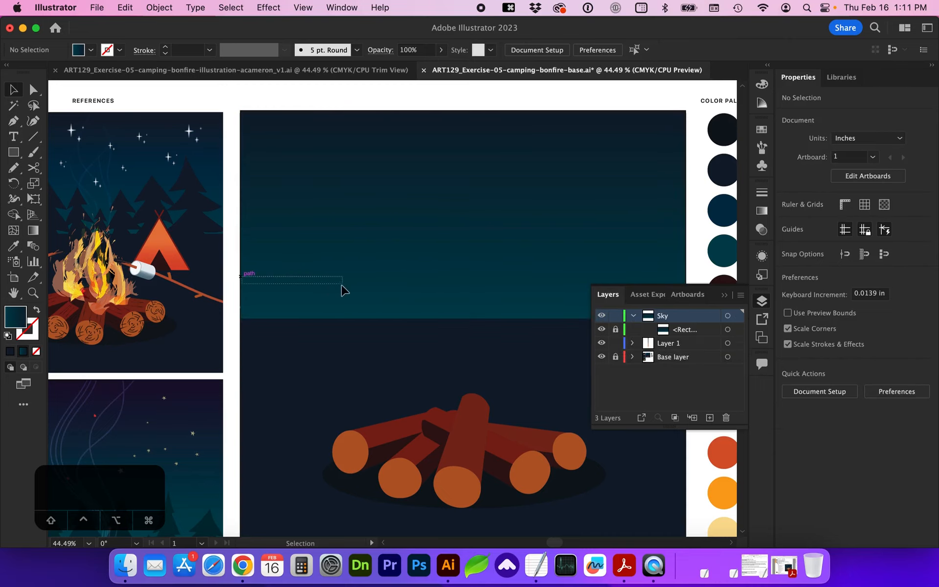
# Step: Draw a pine tree outline about 4.5 in tall over the sky with the Paintbrush and the 5 pt. Round brush
pyautogui.hscroll(-1, 244, 289)
pyautogui.hscroll(-2, 245, 289)
pyautogui.hscroll(1, 576, 257)
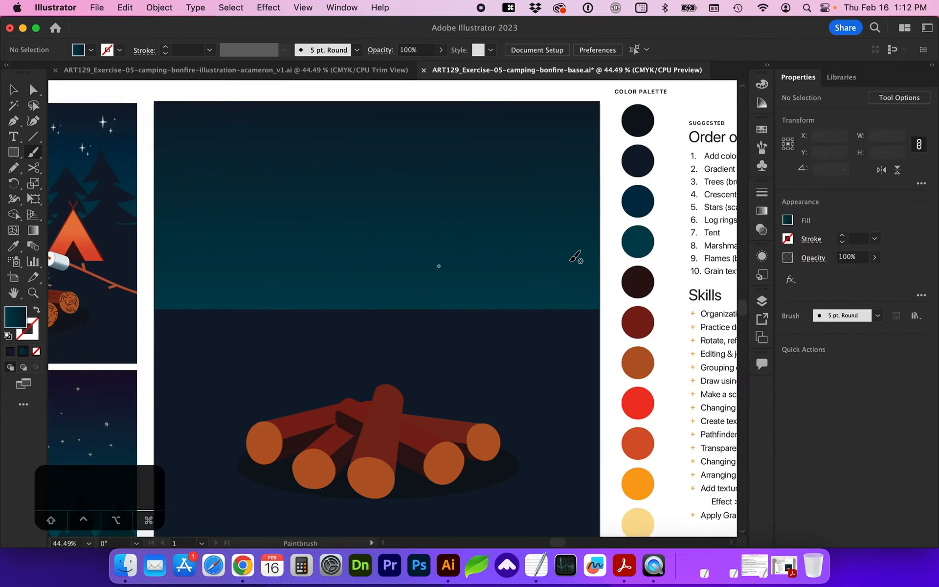
pyautogui.hscroll(-5, 457, 258)
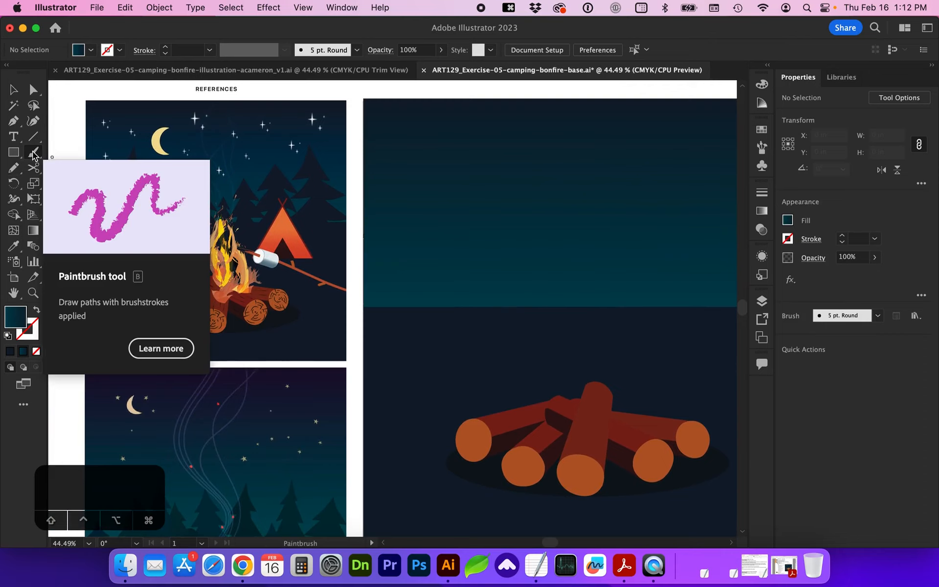
pyautogui.click(325, 49)
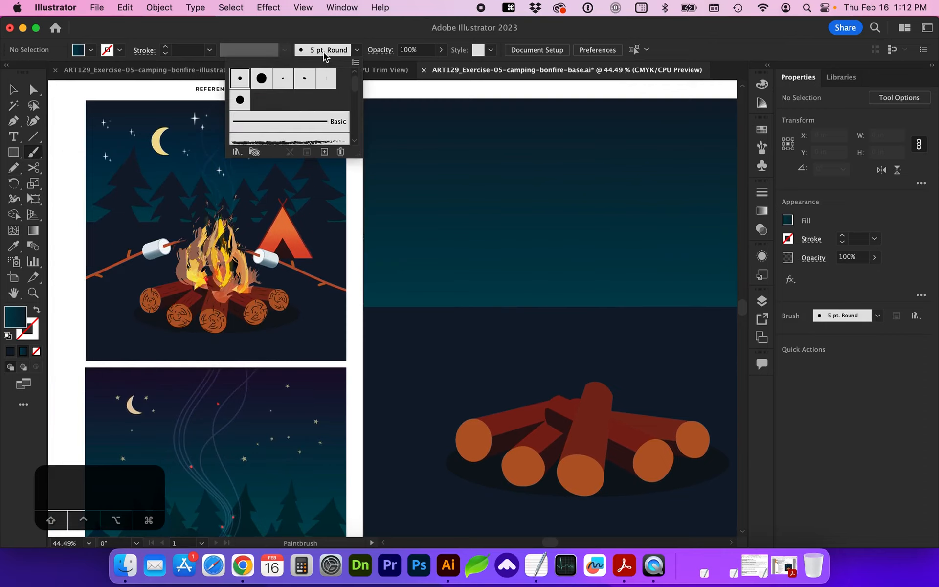
pyautogui.click(239, 79)
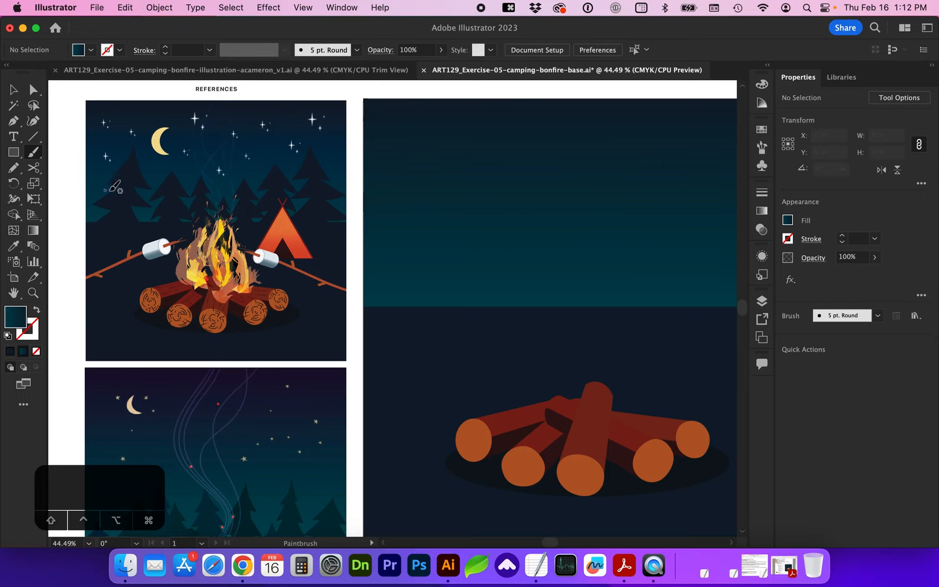
pyautogui.moveTo(458, 152)
pyautogui.mouseDown()
pyautogui.moveTo(426, 200)
pyautogui.moveTo(456, 208)
pyautogui.moveTo(420, 260)
pyautogui.moveTo(443, 254)
pyautogui.moveTo(447, 268)
pyautogui.moveTo(421, 308)
pyautogui.moveTo(549, 309)
pyautogui.moveTo(500, 262)
pyautogui.moveTo(538, 262)
pyautogui.moveTo(491, 199)
pyautogui.moveTo(523, 203)
pyautogui.moveTo(491, 184)
pyautogui.moveTo(457, 142)
pyautogui.moveTo(461, 155)
pyautogui.mouseUp()
# Step: Narrow the tree outline to about 2.8 in, rotate it slightly clockwise and move it down so its base overlaps the horizon
pyautogui.press('v')
pyautogui.click(503, 193)
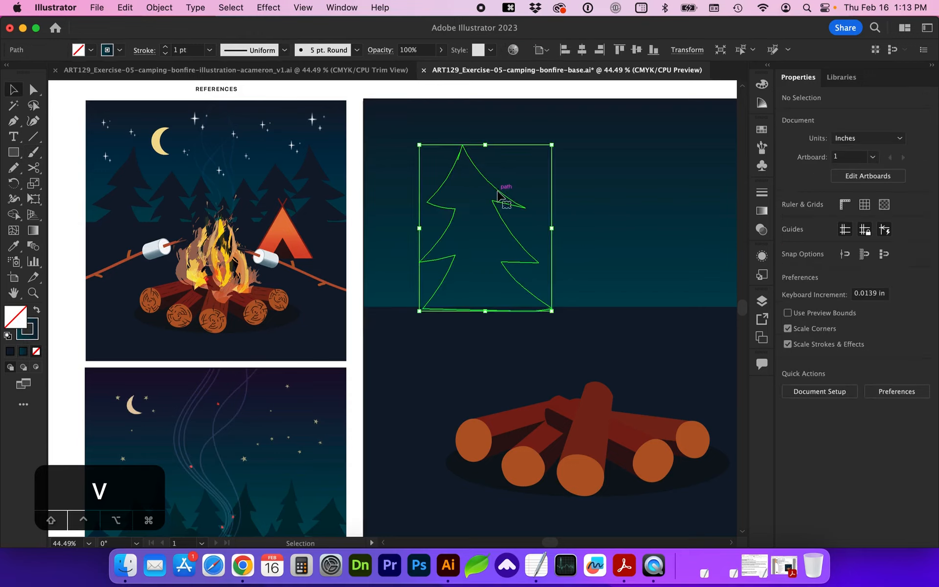
pyautogui.moveTo(549, 234); pyautogui.dragTo(537, 231)
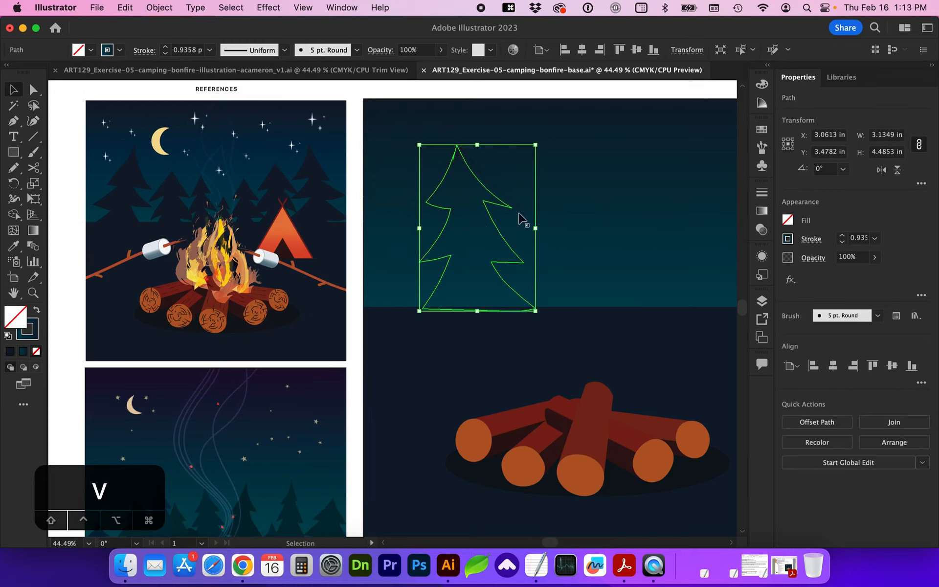
pyautogui.moveTo(538, 228); pyautogui.dragTo(523, 227)
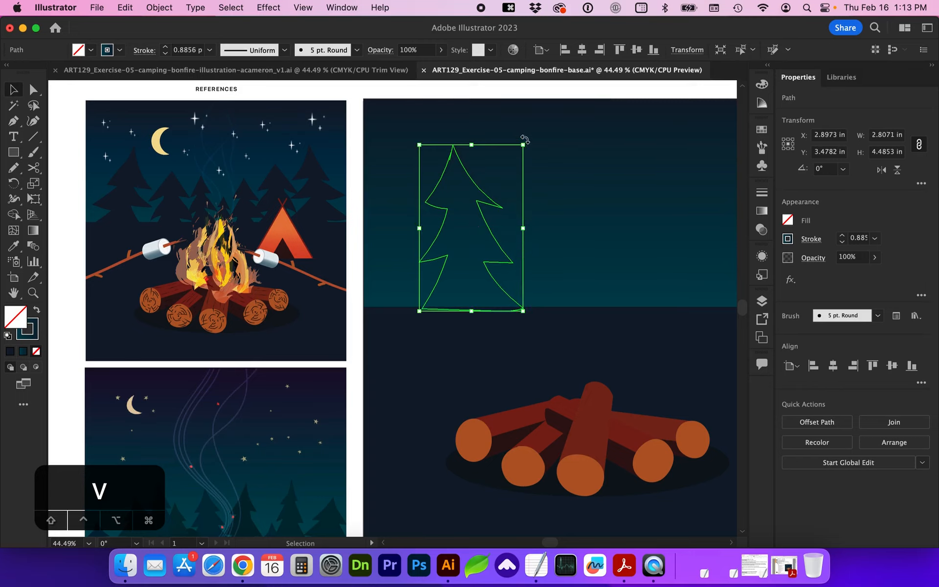
pyautogui.moveTo(524, 138); pyautogui.dragTo(528, 145)
pyautogui.moveTo(491, 199); pyautogui.dragTo(494, 213)
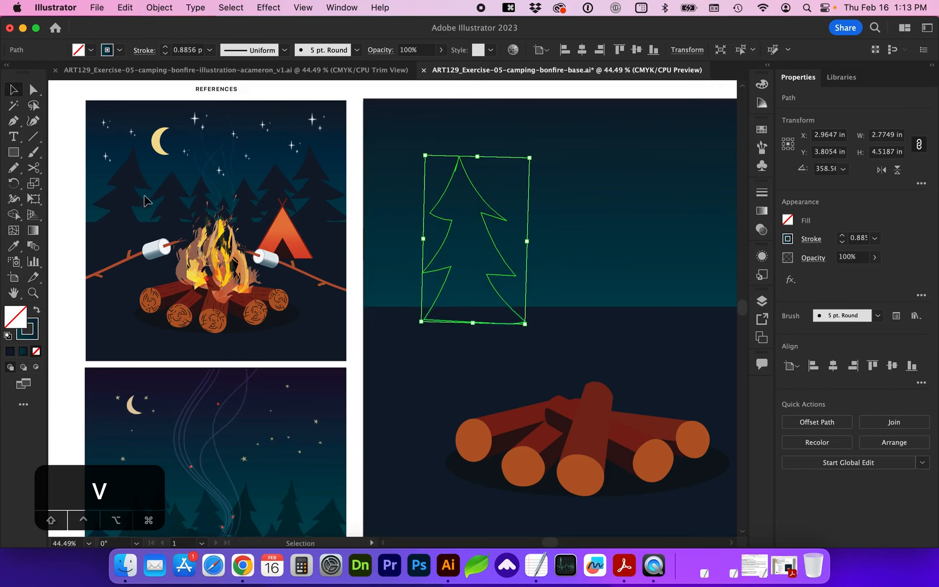
# Step: Fill the tree with the second, dark navy palette color using the Eyedropper, leaving it without a stroke
pyautogui.hscroll(3, 434, 346)
pyautogui.scroll(1, 433, 345)
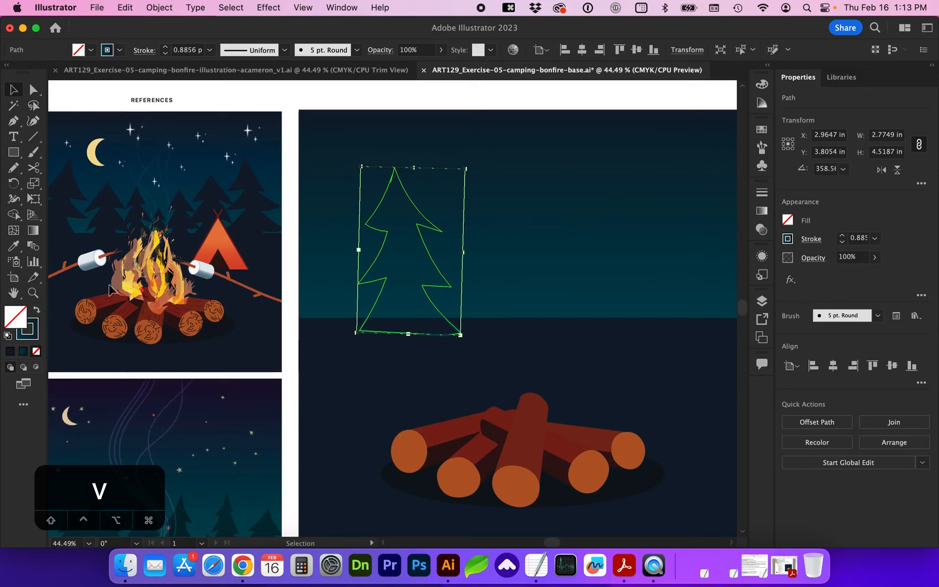
pyautogui.click(13, 248)
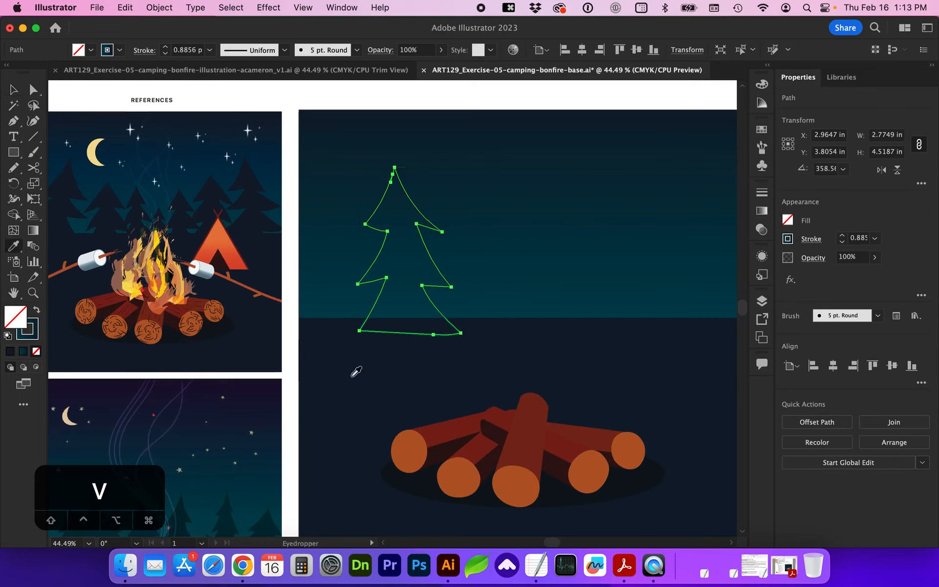
pyautogui.press('i')
pyautogui.click(349, 356)
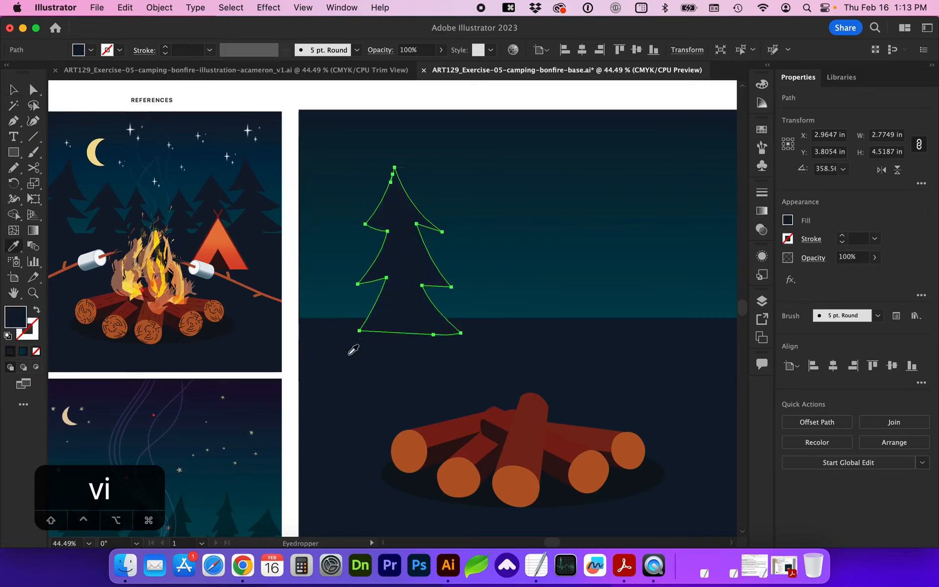
pyautogui.hscroll(-3, 477, 363)
pyautogui.hscroll(8, 478, 362)
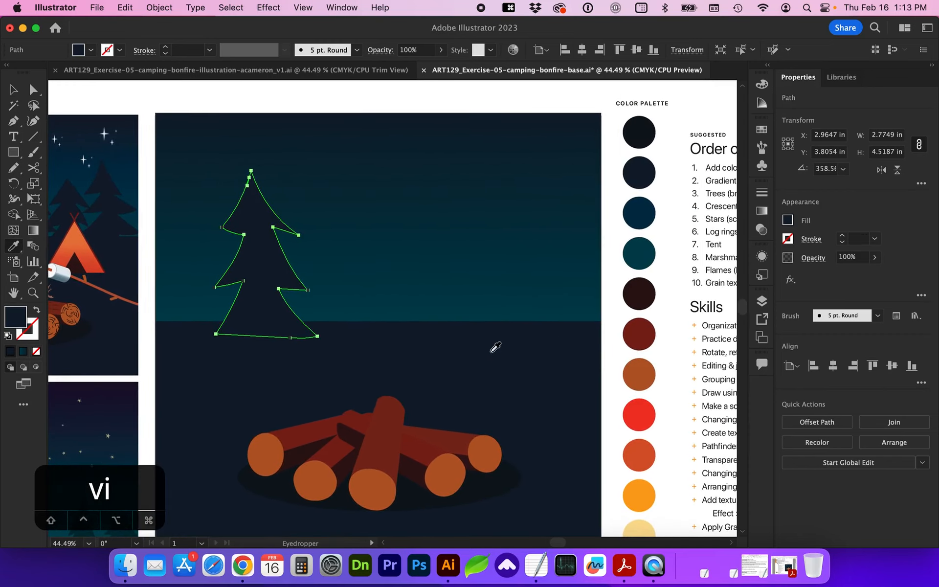
pyautogui.click(641, 178)
pyautogui.hscroll(-5, 220, 385)
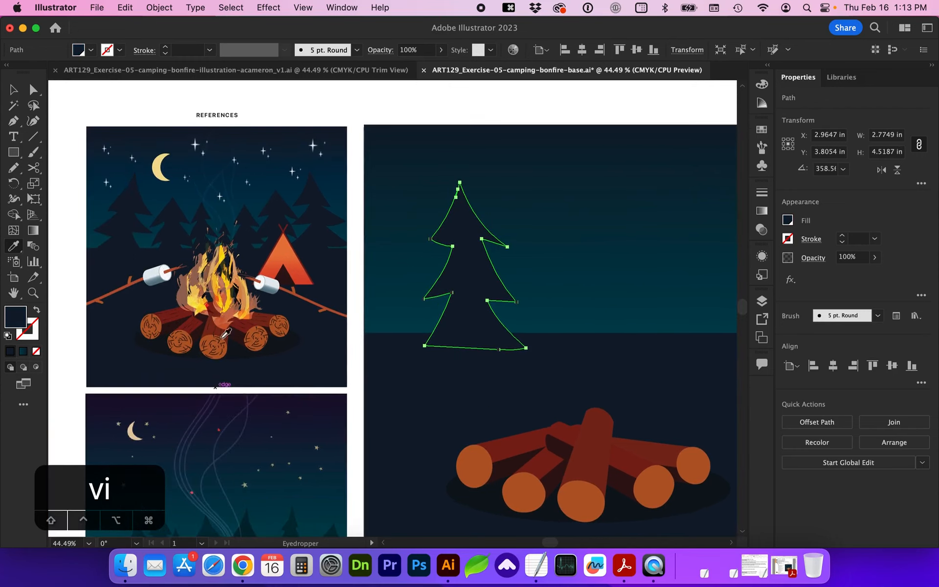
pyautogui.hscroll(2, 385, 311)
pyautogui.press('v')
pyautogui.click(386, 311)
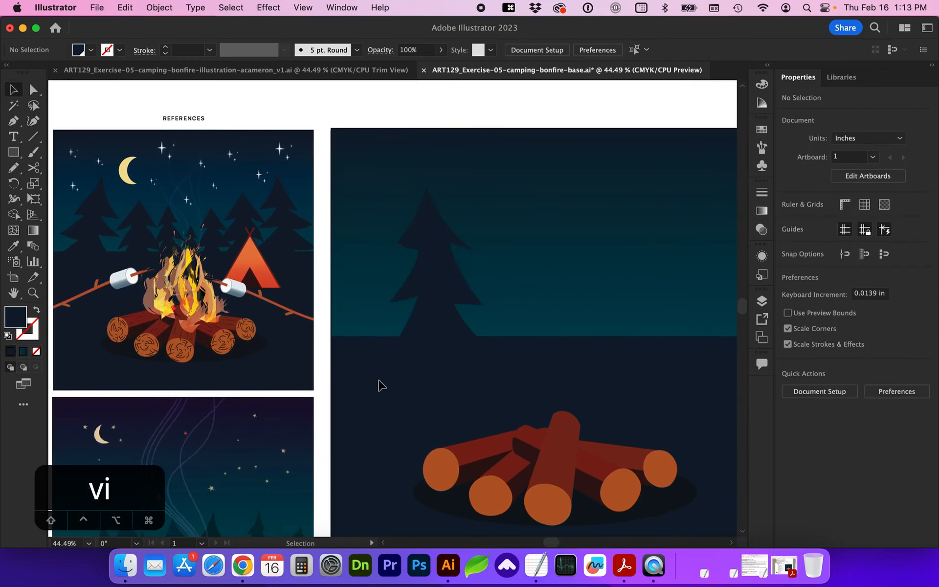
# Step: Reshape the underside of the tree's upper-left branch with the Direct Selection tool
pyautogui.click(427, 333)
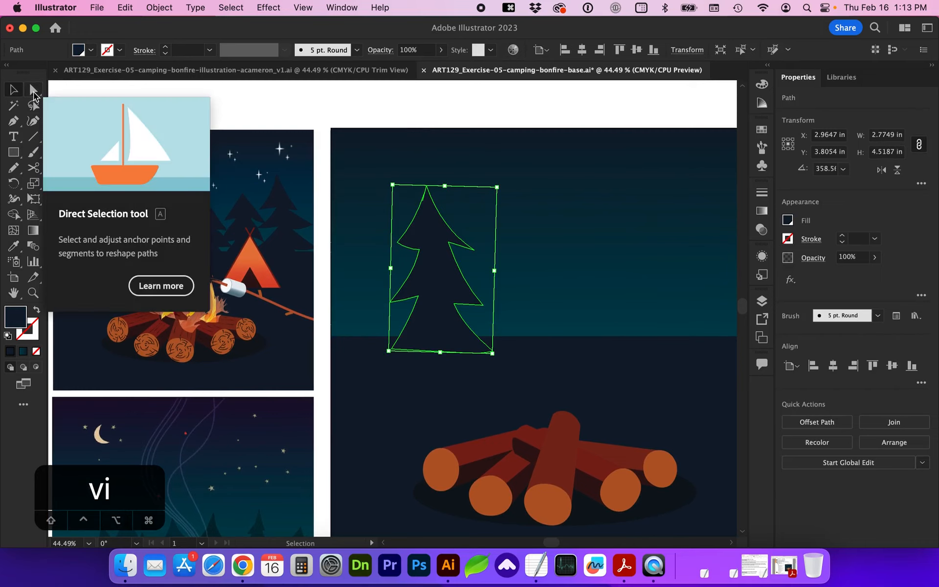
pyautogui.click(33, 91)
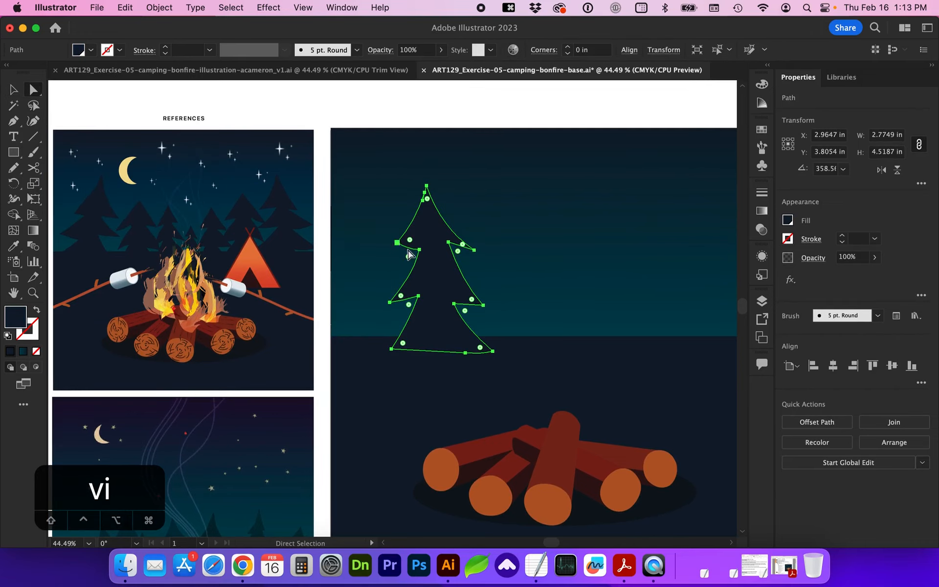
pyautogui.click(419, 250)
pyautogui.press('z')
pyautogui.moveTo(321, 134); pyautogui.dragTo(558, 403)
pyautogui.press('a')
pyautogui.moveTo(360, 276); pyautogui.dragTo(353, 268)
pyautogui.click(367, 198)
# Step: Move the stray anchor point at the treetop up along the left edge to clean up the overlapping tip
pyautogui.press('z')
pyautogui.moveTo(327, 142); pyautogui.dragTo(440, 262)
pyautogui.press('v')
pyautogui.press('a')
pyautogui.click(325, 294)
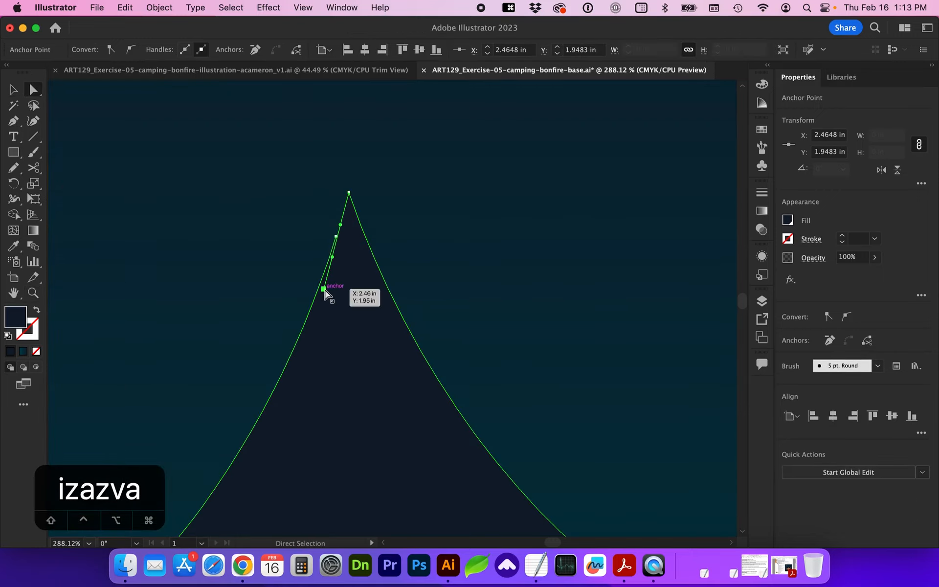
pyautogui.moveTo(324, 293); pyautogui.dragTo(338, 239)
# Step: Join the open ends of the tree path into a closed shape and reselect the whole tree
pyautogui.click(13, 89)
pyautogui.click(390, 351)
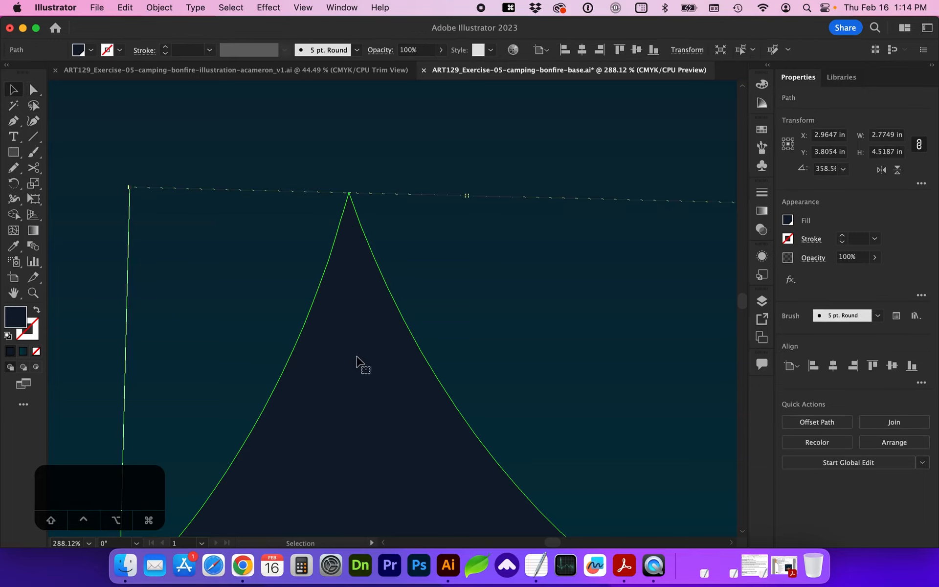
pyautogui.click(160, 8)
pyautogui.moveTo(199, 350)
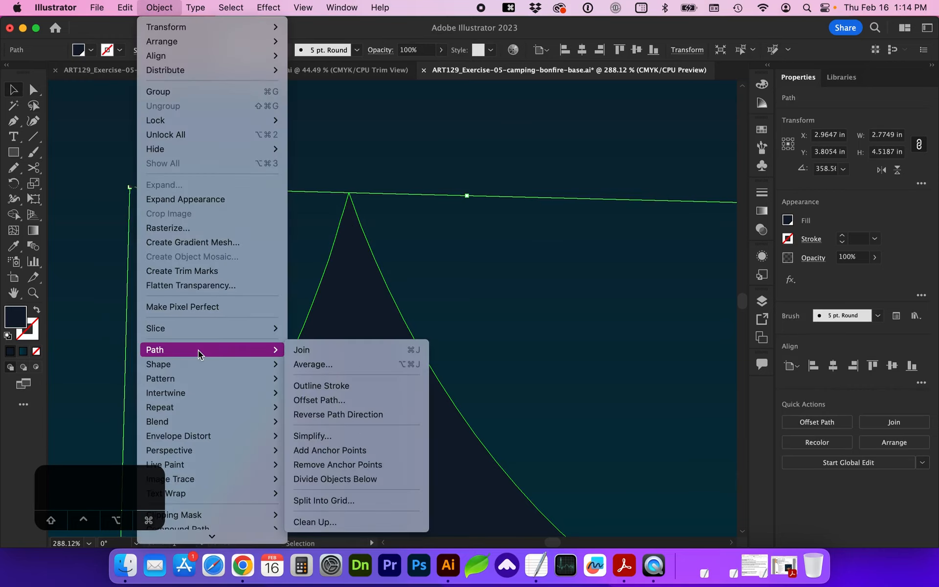
pyautogui.click(317, 351)
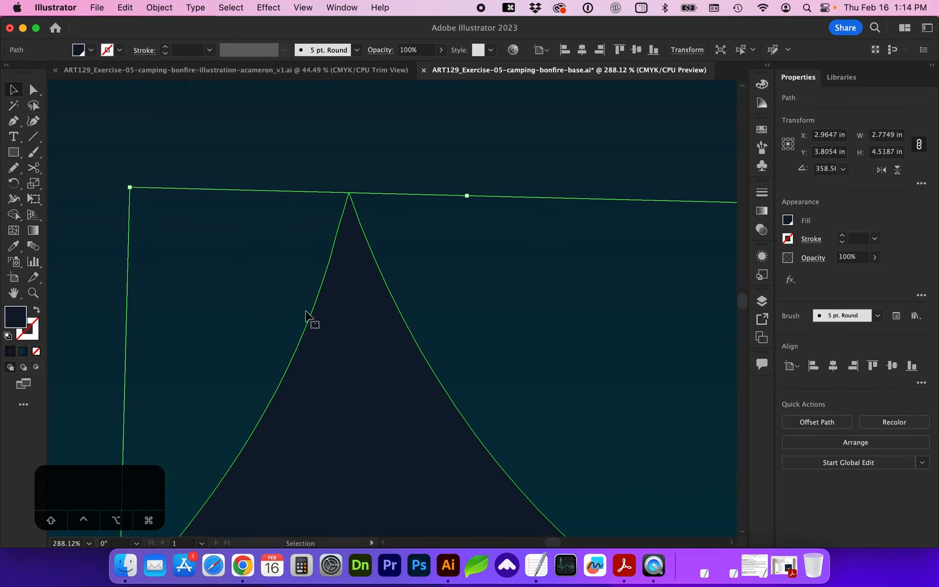
pyautogui.scroll(-3, 330, 388)
pyautogui.press('super+minus')
pyautogui.press('super+minus')
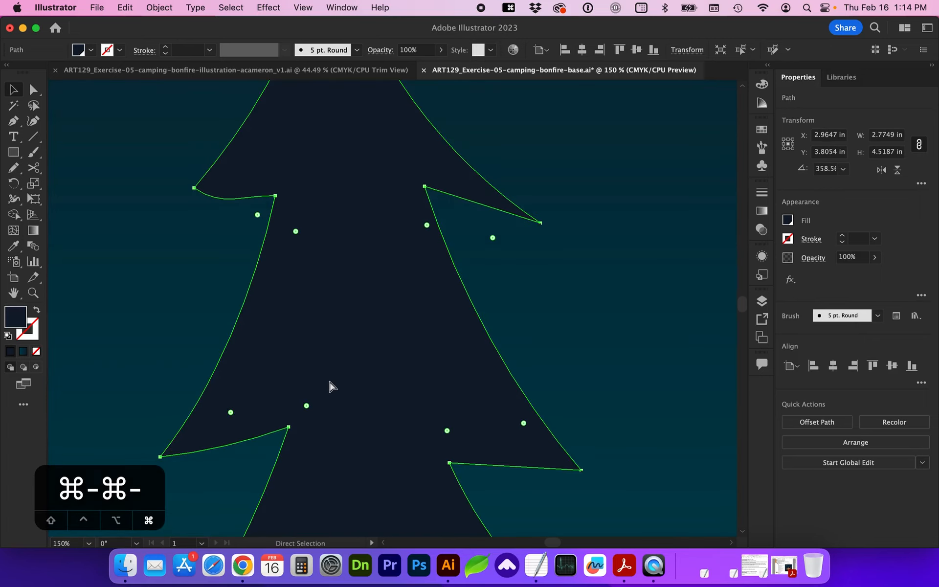
pyautogui.press('super+0')
pyautogui.press('v')
pyautogui.click(469, 222)
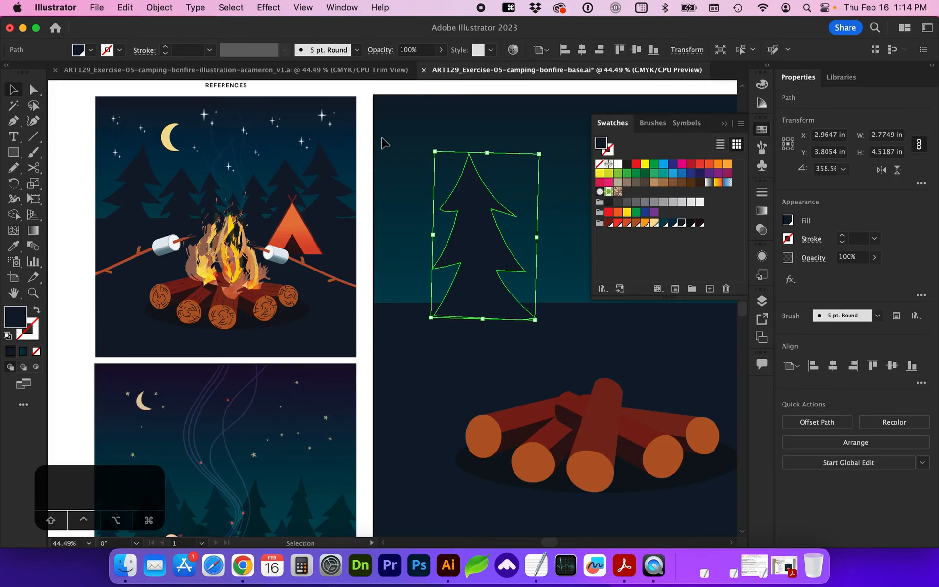
# Step: Trace a pine tree of the first reference scene with the Paintbrush, using a white 5 pt. Round stroke
pyautogui.click(383, 142)
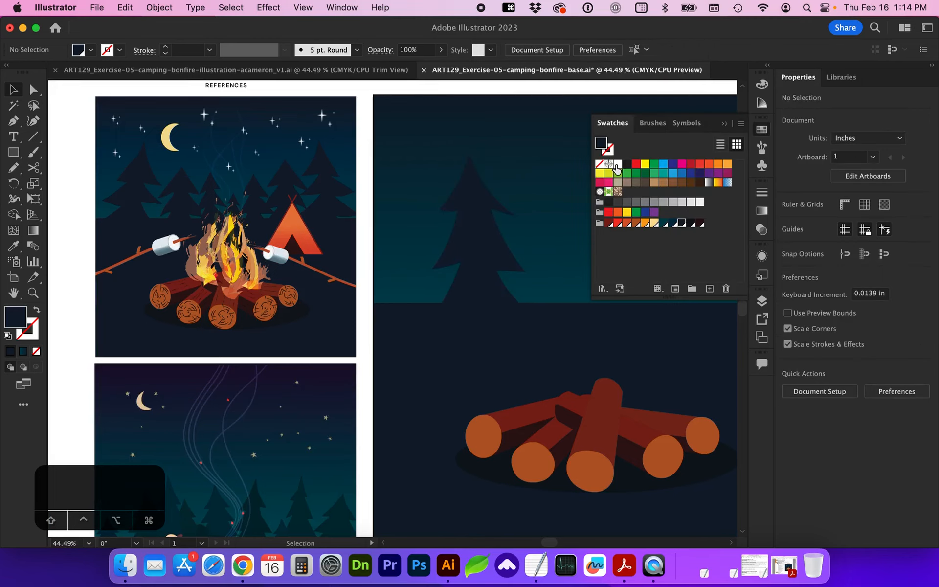
pyautogui.click(617, 166)
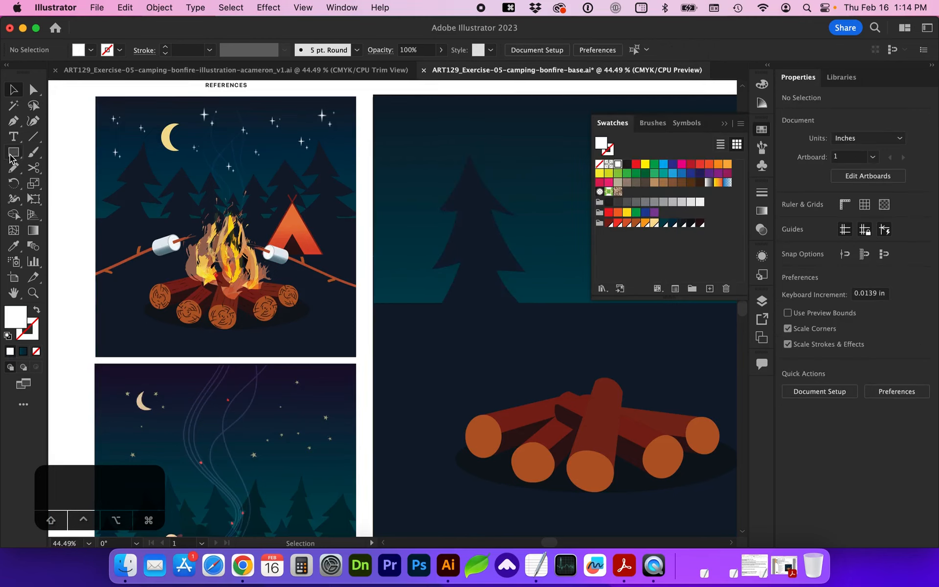
pyautogui.click(33, 153)
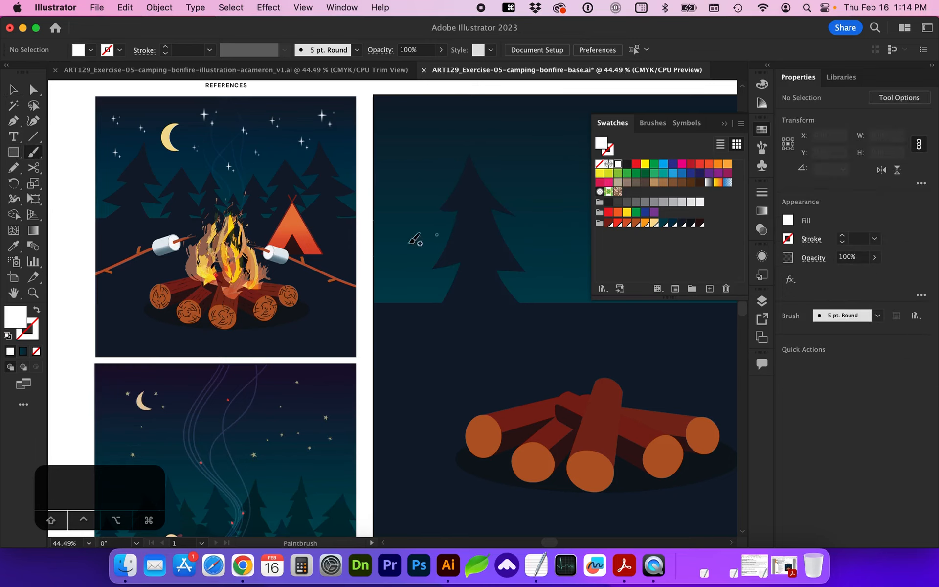
pyautogui.press('z')
pyautogui.moveTo(130, 150); pyautogui.dragTo(266, 271)
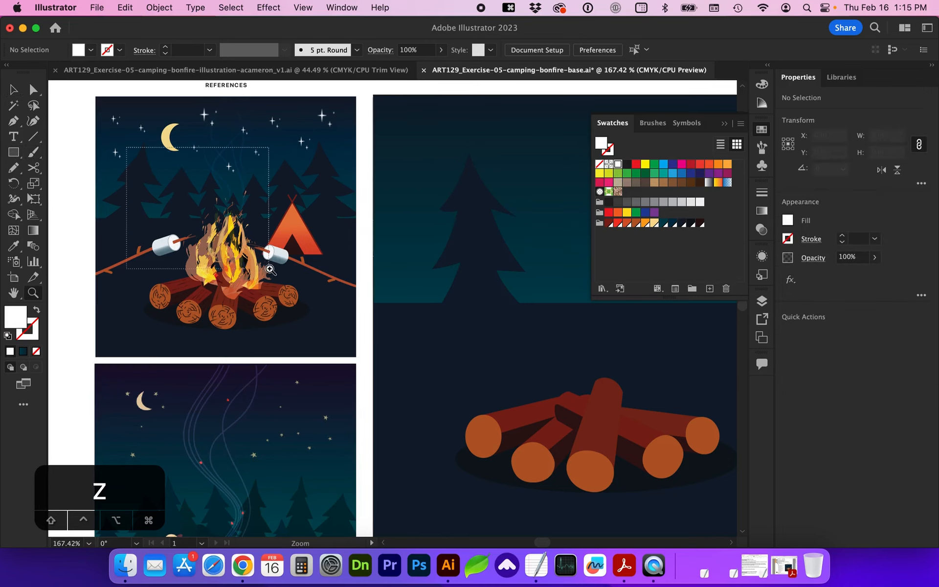
pyautogui.press('b')
pyautogui.moveTo(328, 152)
pyautogui.mouseDown()
pyautogui.moveTo(254, 257)
pyautogui.moveTo(306, 227)
pyautogui.moveTo(254, 327)
pyautogui.moveTo(289, 313)
pyautogui.moveTo(278, 347)
pyautogui.moveTo(234, 406)
pyautogui.moveTo(400, 380)
pyautogui.moveTo(347, 319)
pyautogui.moveTo(408, 327)
pyautogui.moveTo(351, 239)
pyautogui.moveTo(388, 248)
pyautogui.moveTo(331, 150)
pyautogui.mouseUp()
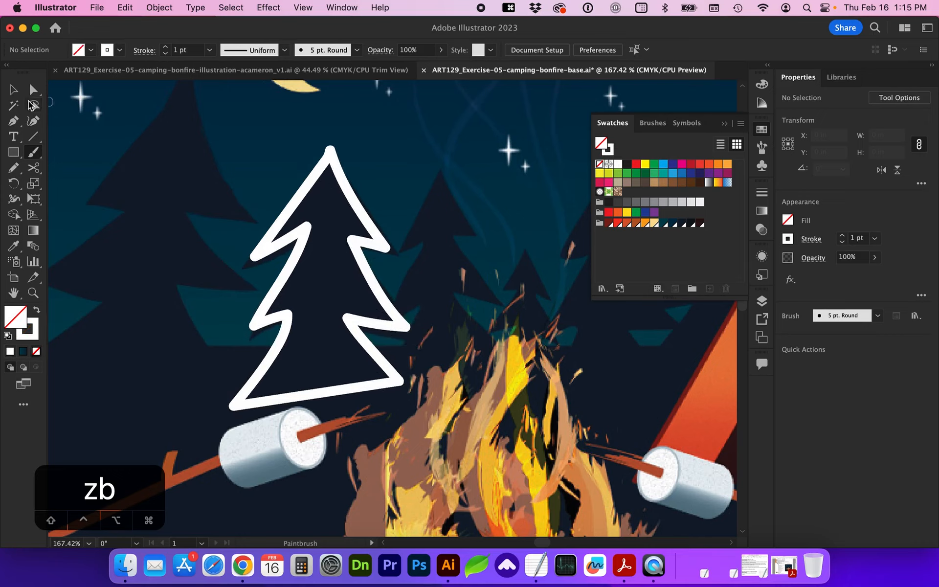
# Step: Match the traced tree to the first tree's dark navy fill without a stroke, using the Eyedropper
pyautogui.click(13, 89)
pyautogui.click(351, 207)
pyautogui.press('a')
pyautogui.press('super+minus')
pyautogui.press('super+minus')
pyautogui.press('super+minus')
pyautogui.hscroll(10, 351, 207)
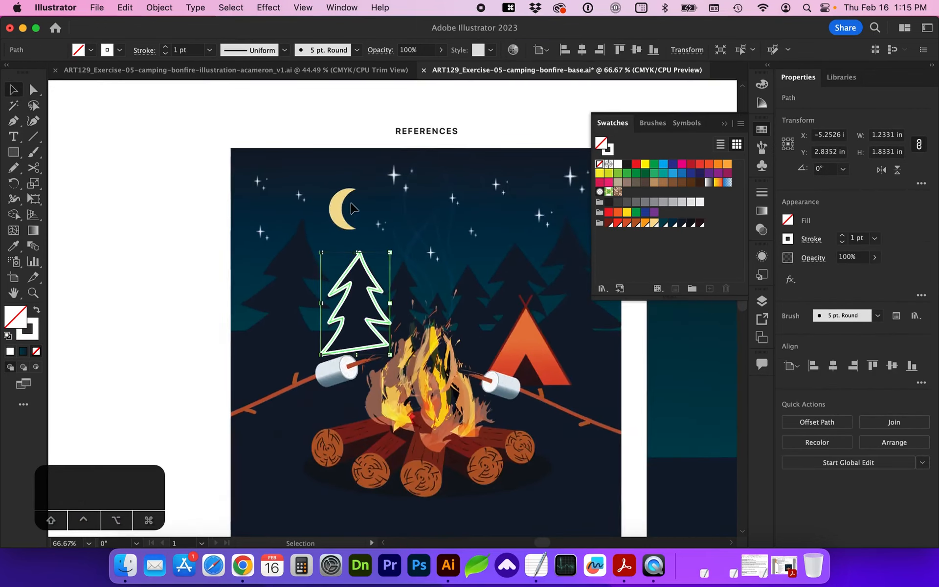
pyautogui.press('i')
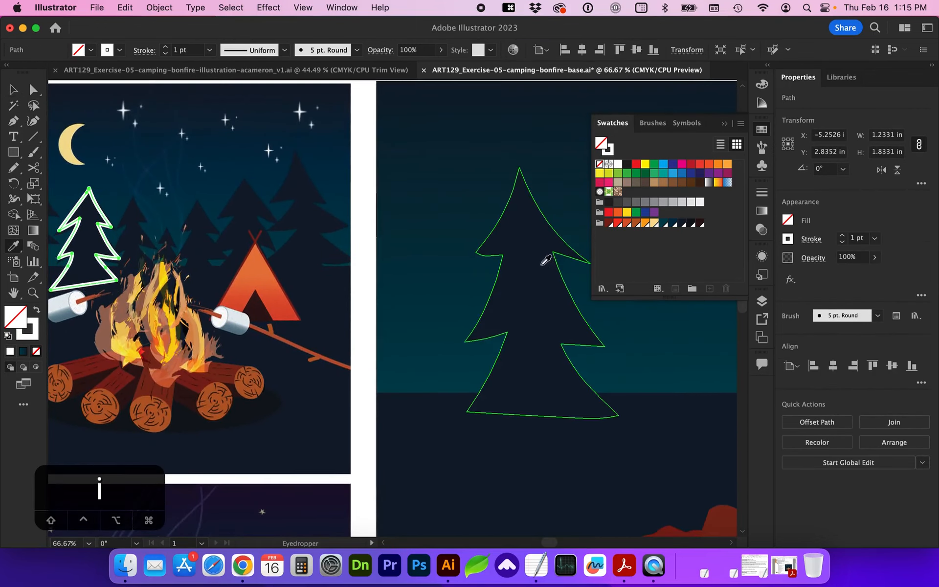
pyautogui.click(508, 217)
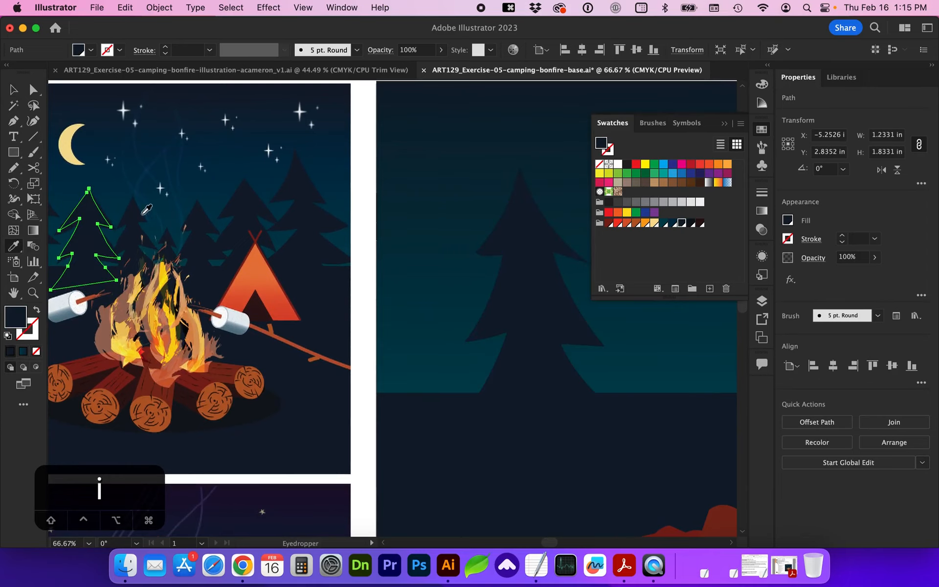
# Step: Move the traced tree into the illustration beside the first tree and enlarge it to about 2.32 by 3.45 in
pyautogui.press('v')
pyautogui.moveTo(112, 223); pyautogui.dragTo(660, 351)
pyautogui.press('super+minus')
pyautogui.press('super+minus')
pyautogui.hscroll(-3, 650, 343)
pyautogui.scroll(1, 651, 342)
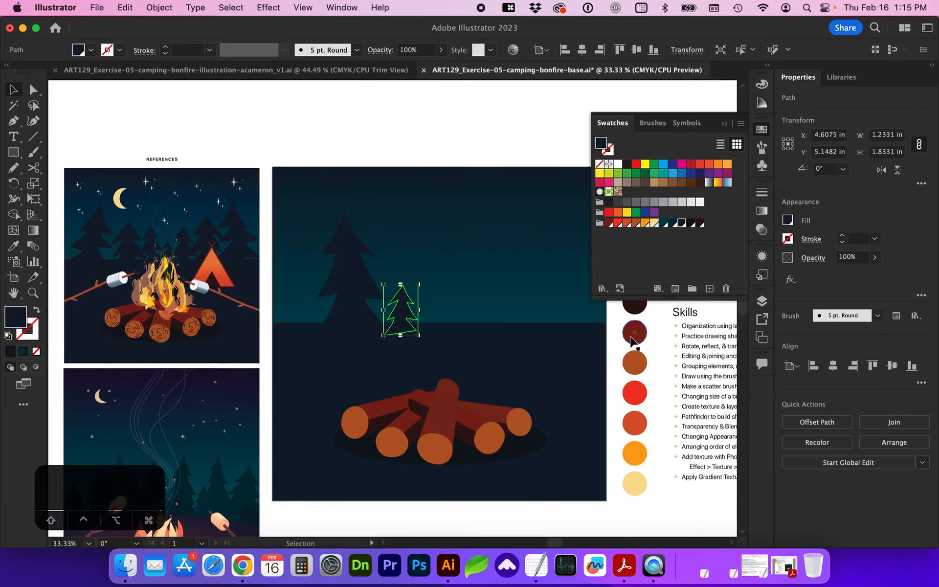
pyautogui.moveTo(412, 291); pyautogui.dragTo(383, 248)
pyautogui.moveTo(420, 285); pyautogui.dragTo(432, 288)
# Step: Paint a third pine tree outline about 3.6 by 4.6 in, to the right of the second tree, with the Paintbrush
pyautogui.press('z')
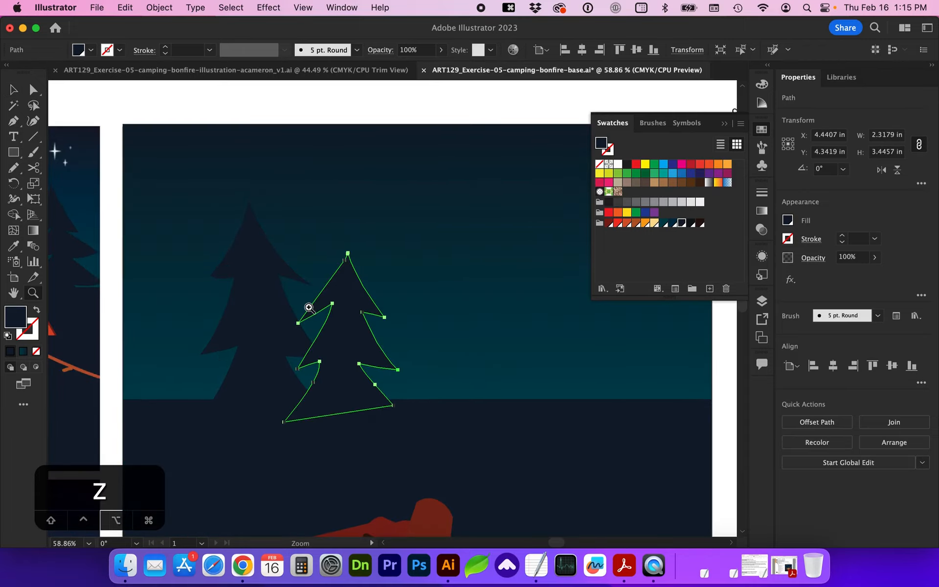
pyautogui.hscroll(-3, 308, 307)
pyautogui.press('b')
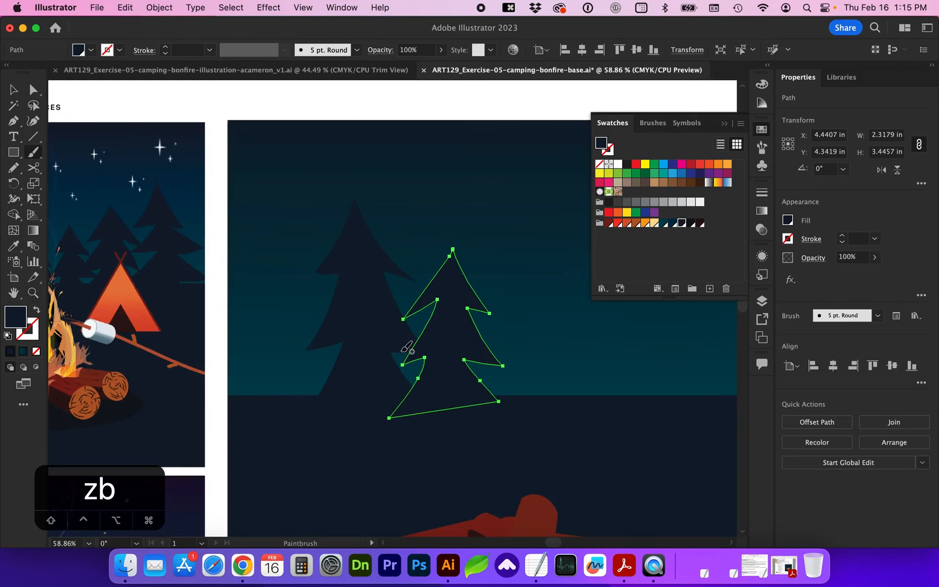
pyautogui.hscroll(3, 408, 345)
pyautogui.moveTo(436, 236)
pyautogui.mouseDown()
pyautogui.moveTo(391, 305)
pyautogui.moveTo(434, 300)
pyautogui.moveTo(393, 383)
pyautogui.moveTo(435, 361)
pyautogui.moveTo(379, 453)
pyautogui.moveTo(558, 420)
pyautogui.moveTo(479, 354)
pyautogui.moveTo(520, 358)
pyautogui.moveTo(457, 292)
pyautogui.moveTo(493, 289)
pyautogui.moveTo(435, 238)
pyautogui.mouseUp()
# Step: Give the third tree the second tree's dark navy fill with the Eyedropper, leaving it without a stroke
pyautogui.press('v')
pyautogui.press('i')
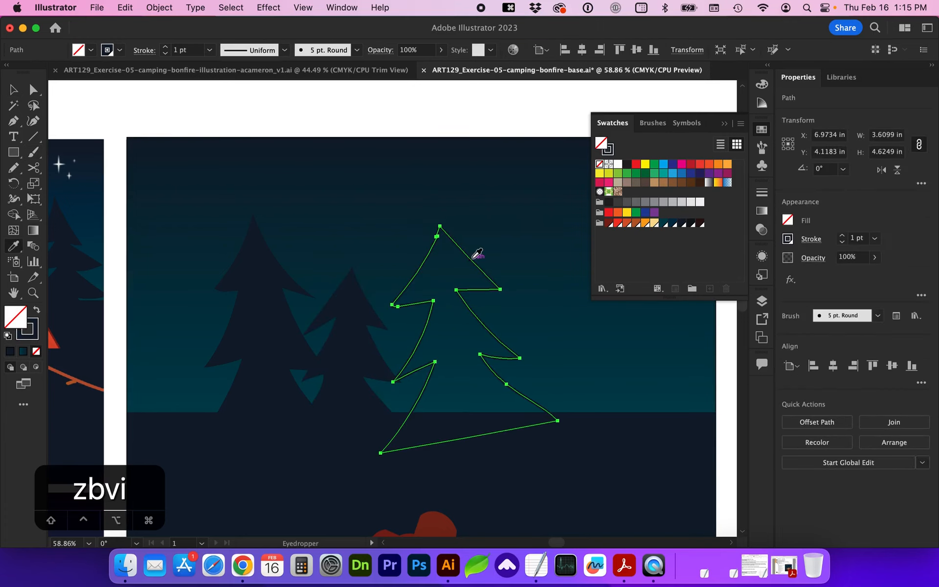
pyautogui.click(352, 298)
pyautogui.press('v')
# Step: Shift the two anchor points of the third tree's upper-right branch down and to the right with the Direct Selection tool
pyautogui.press('a')
pyautogui.click(456, 290)
pyautogui.keyDown('shift'); pyautogui.click(500, 289); pyautogui.keyUp('shift')
pyautogui.hotkey('shift', 'Down')
pyautogui.press('Right')
pyautogui.press('Right')
pyautogui.press('Right')
pyautogui.press('Right')
pyautogui.press('Right')
pyautogui.press('Right')
pyautogui.press('Right')
pyautogui.press('Right')
pyautogui.press('Down')
pyautogui.press('Down')
# Step: Widen the third tree's trunk below the top branches by moving the right notch point right and the left one left
pyautogui.click(461, 298)
pyautogui.hotkey('shift', 'Right')
pyautogui.click(433, 300)
pyautogui.hotkey('shift', 'Left')
# Step: Rotate the third tree until its base is level and move it closer to the second tree
pyautogui.press('v')
pyautogui.moveTo(550, 471); pyautogui.dragTo(529, 465)
pyautogui.moveTo(484, 416); pyautogui.dragTo(471, 424)
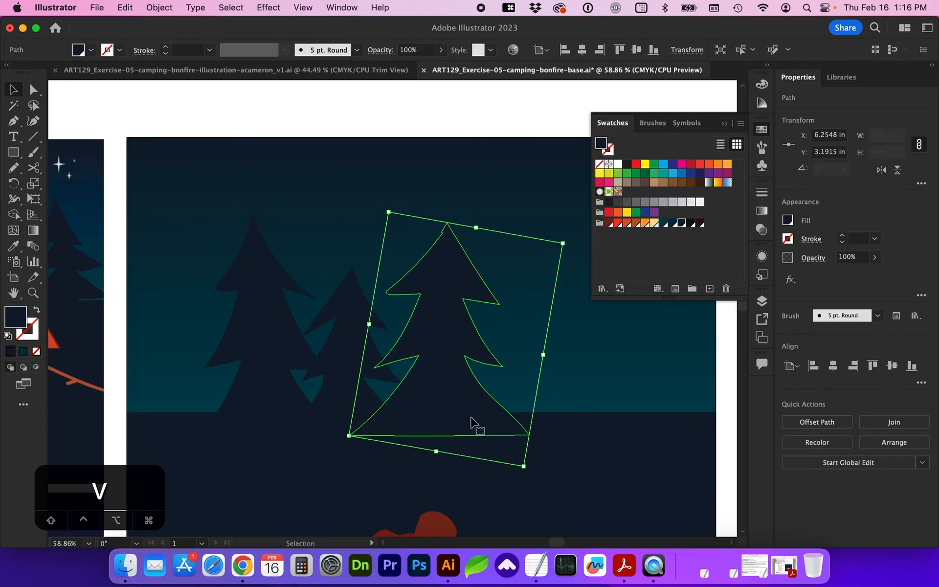
# Step: Select all three trees, move them to the left edge of the scene, and scale them down to about 6.1 by 4.18 in
pyautogui.keyDown('shift'); pyautogui.click(341, 375); pyautogui.keyUp('shift')
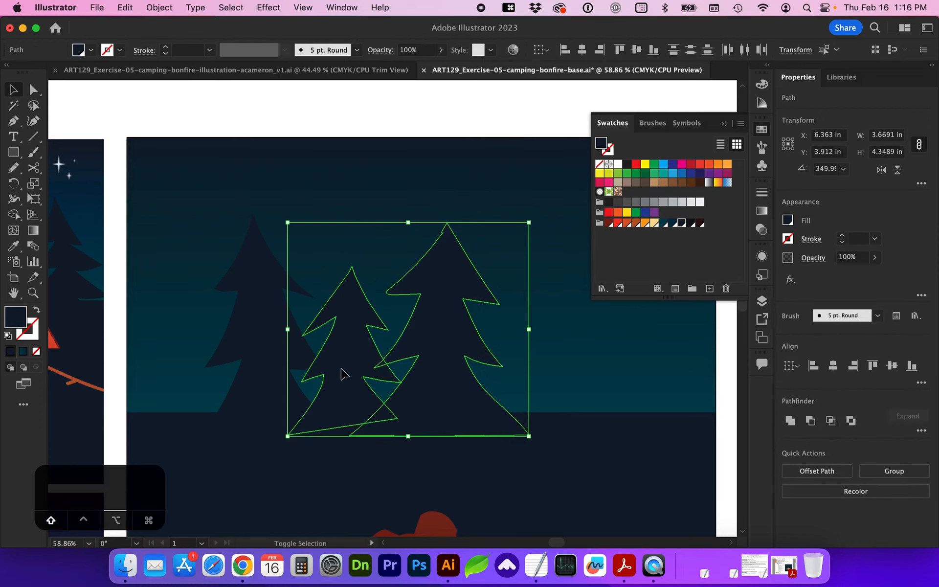
pyautogui.keyDown('shift'); pyautogui.click(268, 348); pyautogui.keyUp('shift')
pyautogui.moveTo(268, 348); pyautogui.dragTo(214, 350)
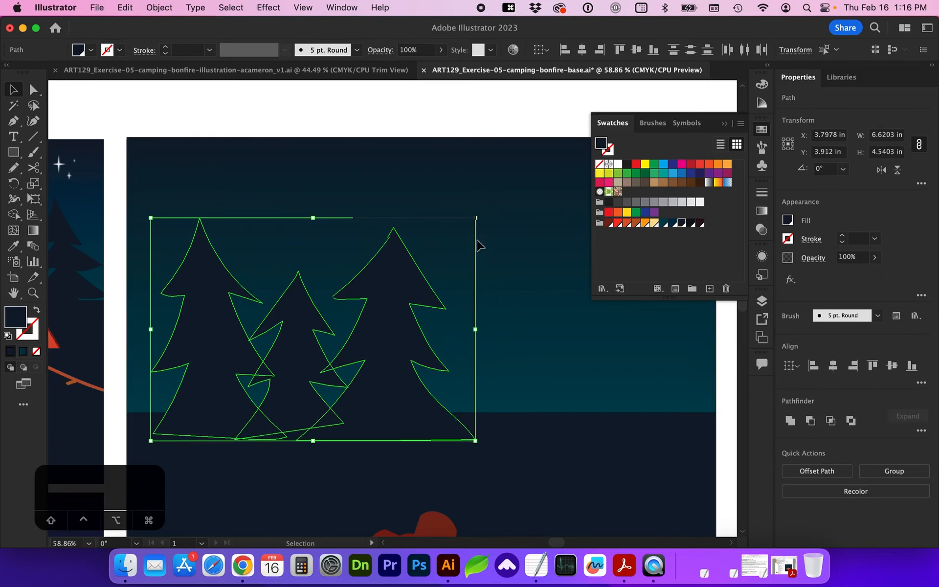
pyautogui.moveTo(475, 220); pyautogui.dragTo(456, 236)
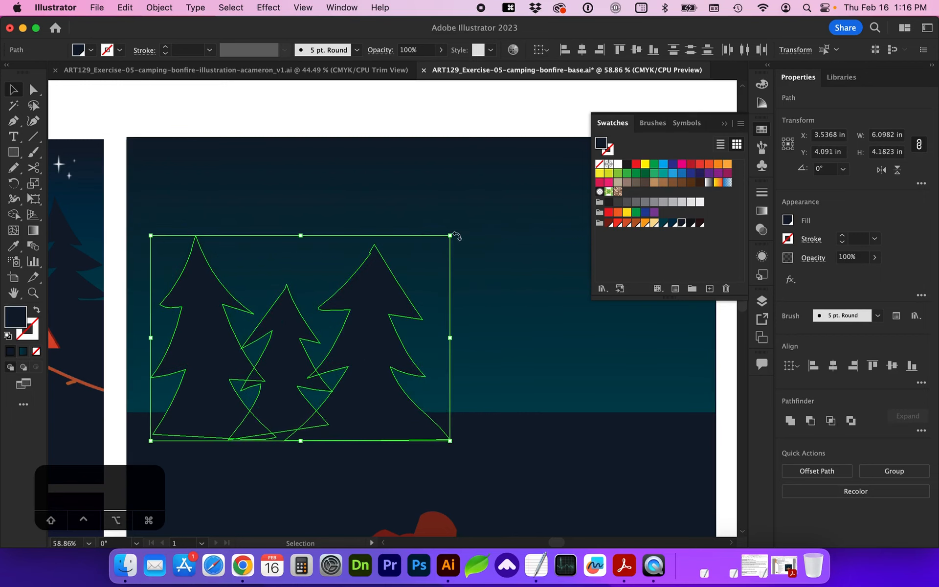
# Step: Reflect a copy of the three trees across the vertical axis and move the copy to the right half of the scene
pyautogui.press('super+minus')
pyautogui.press('super+minus')
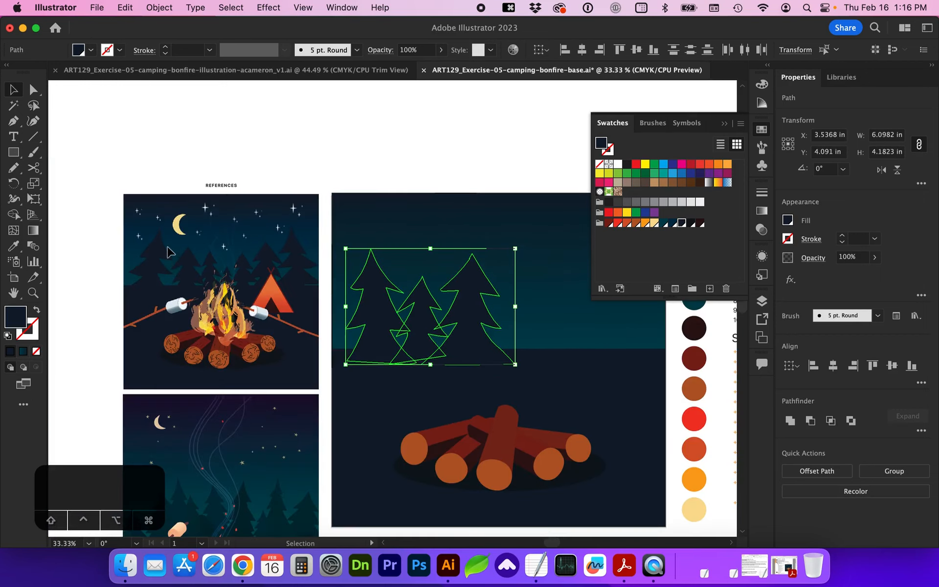
pyautogui.hscroll(5, 450, 318)
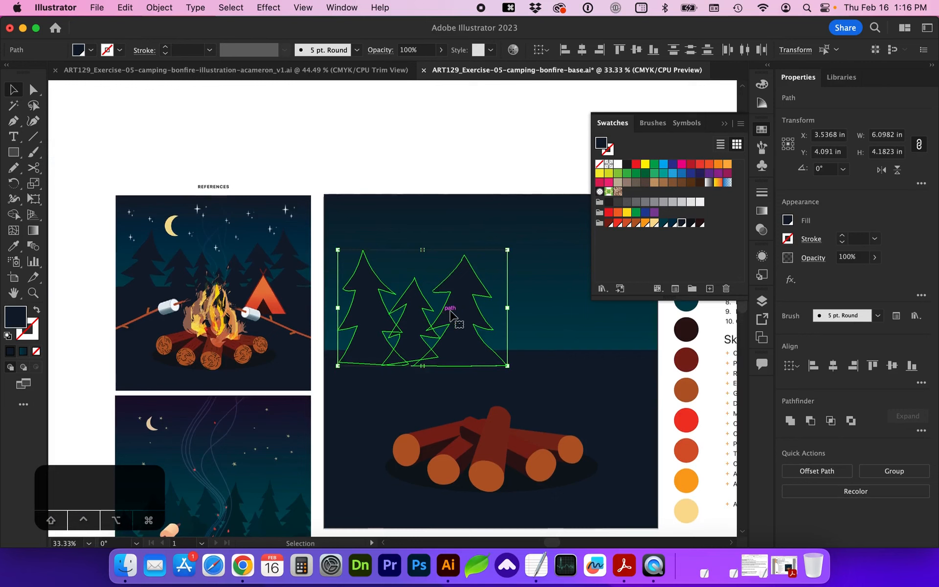
pyautogui.rightClick(410, 304)
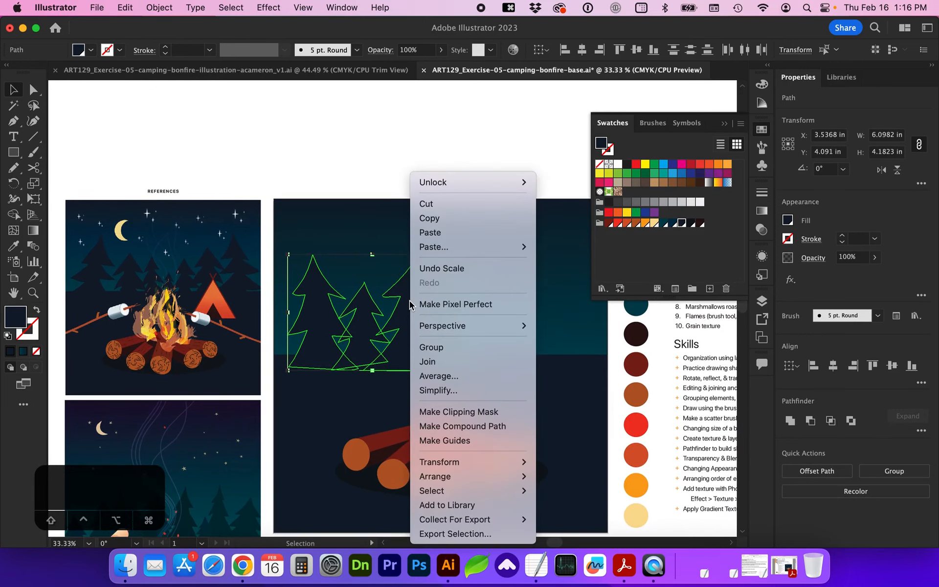
pyautogui.moveTo(473, 463)
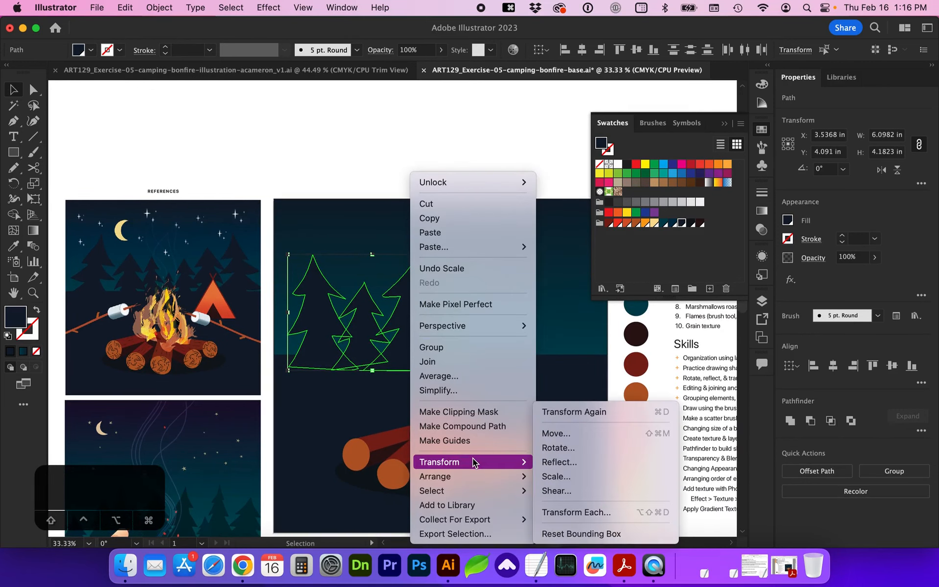
pyautogui.click(559, 463)
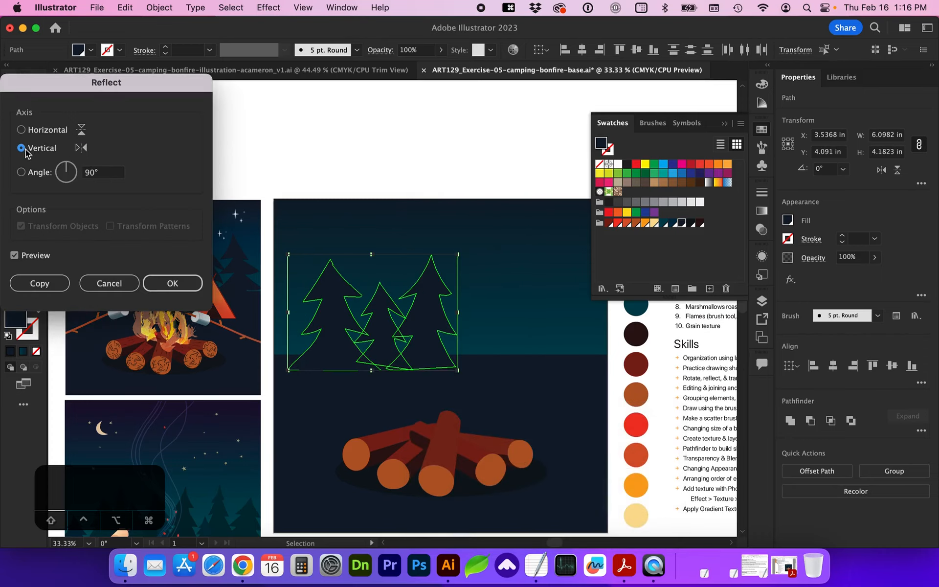
pyautogui.click(22, 130)
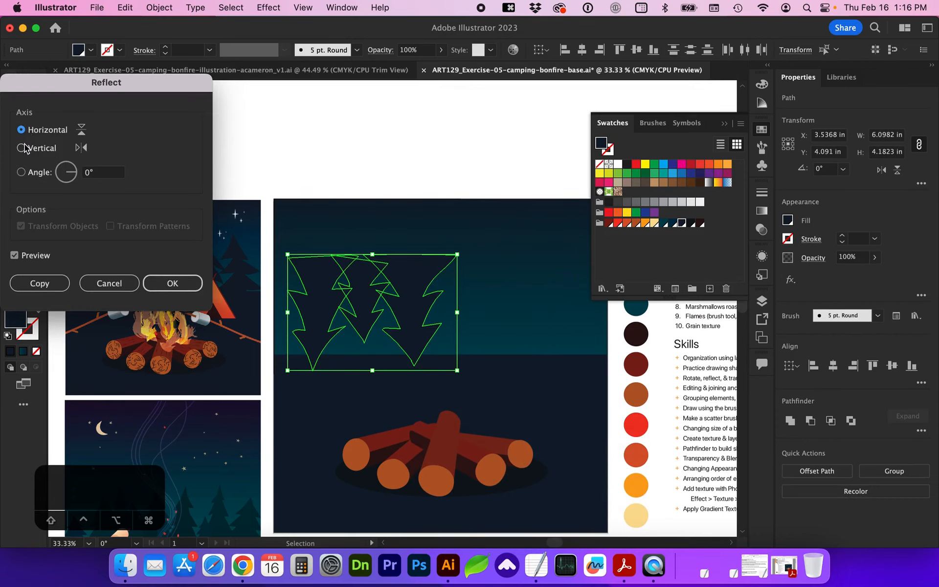
pyautogui.click(21, 148)
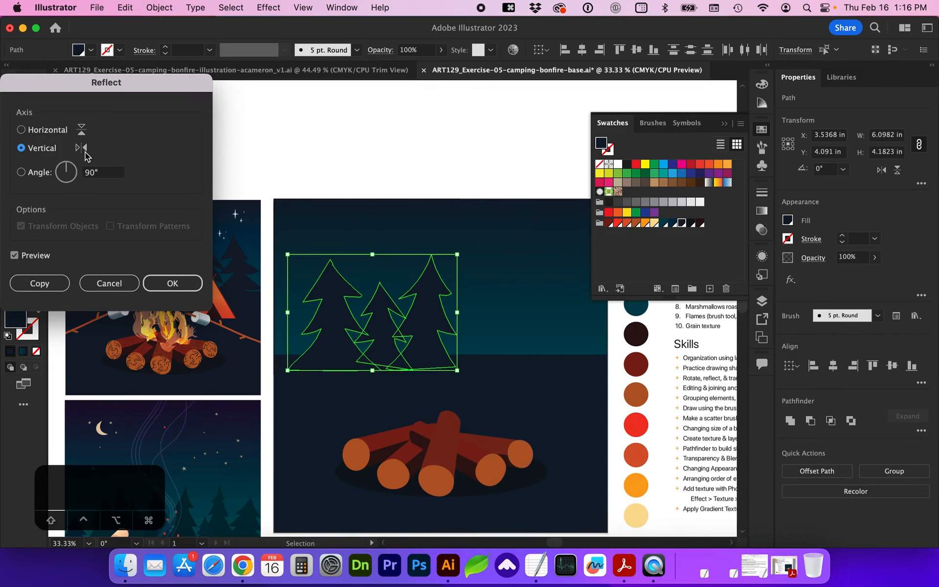
pyautogui.click(32, 286)
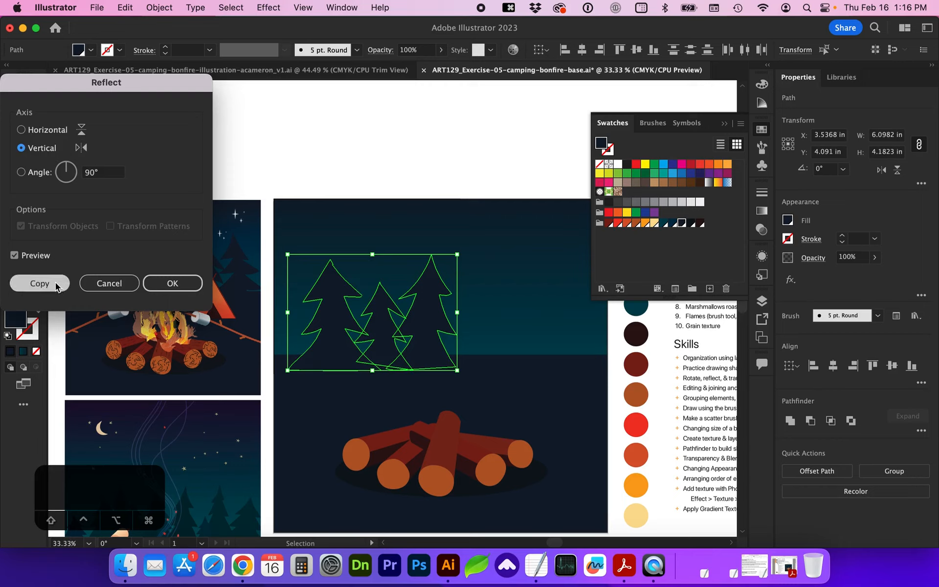
pyautogui.click(55, 282)
pyautogui.moveTo(367, 336); pyautogui.dragTo(479, 337)
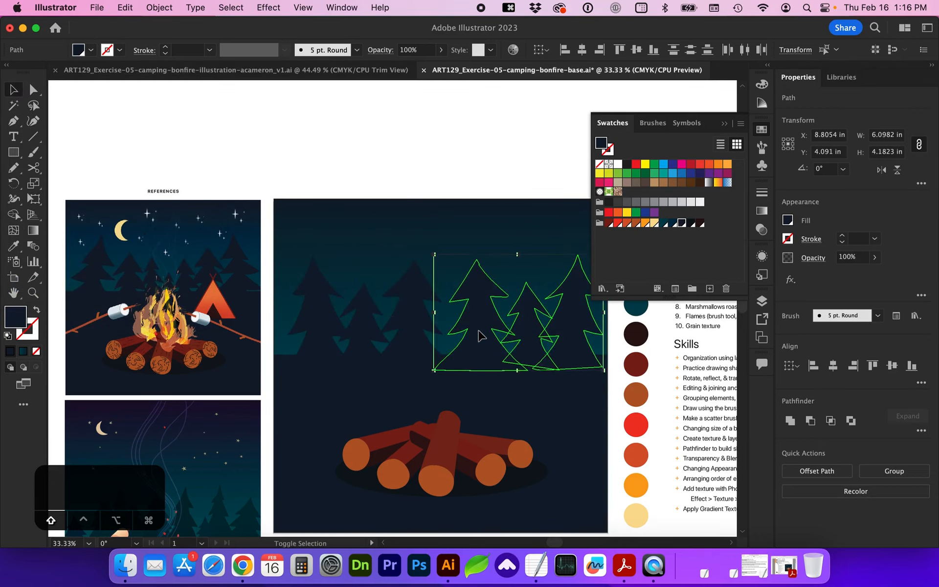
# Step: Scale down the leftmost mirrored tree and enlarge the middle mirrored tree to about 2.42 by 3.6 in for variety
pyautogui.click(472, 304)
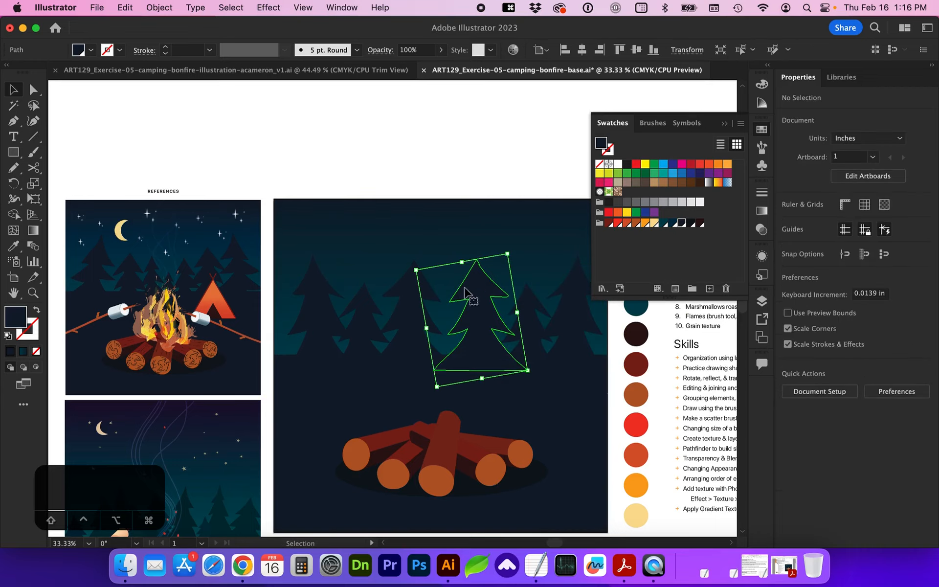
pyautogui.moveTo(416, 271); pyautogui.dragTo(431, 283)
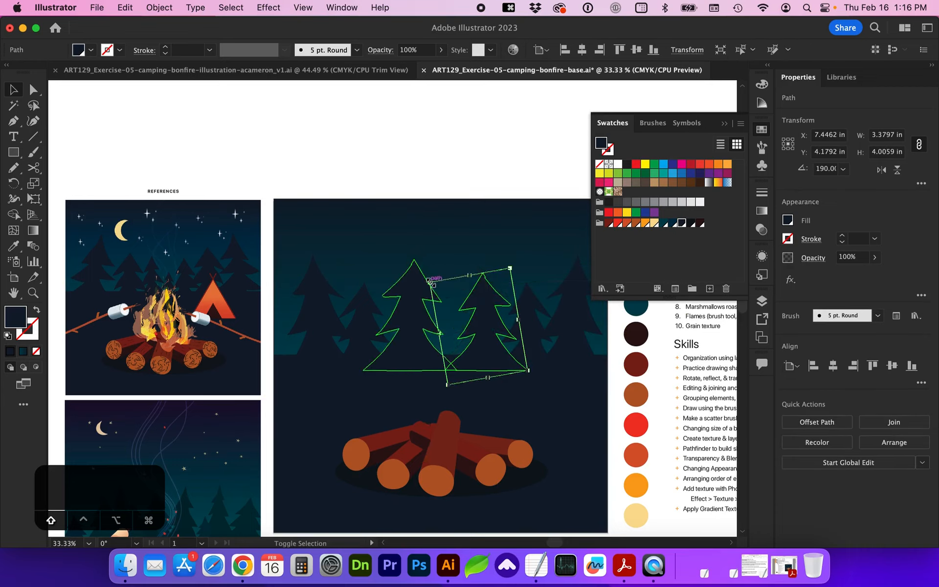
pyautogui.click(532, 297)
pyautogui.moveTo(561, 279); pyautogui.dragTo(567, 254)
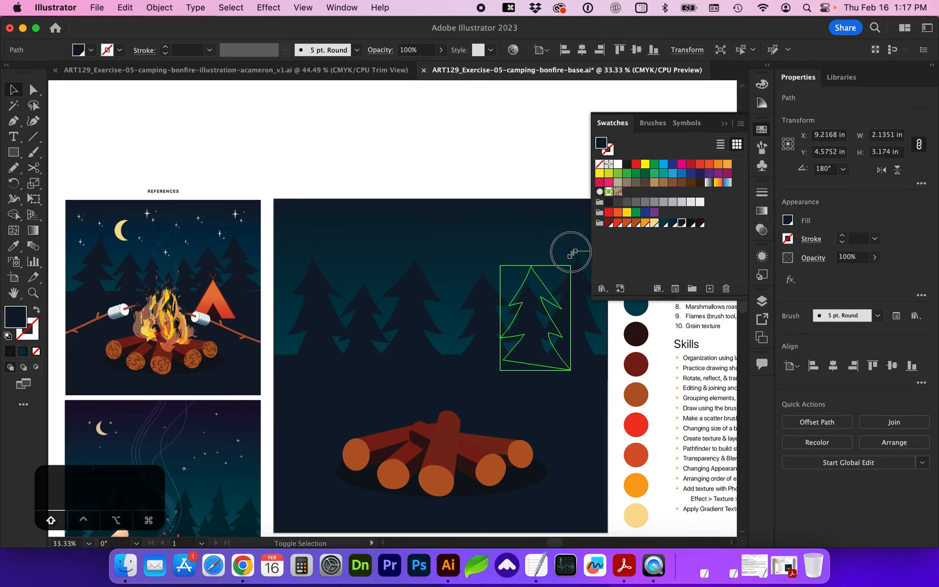
# Step: Draw a circle about 1.25 in across with the Ellipse tool in the sky above the left group of trees
pyautogui.hscroll(5, 586, 338)
pyautogui.press('z')
pyautogui.moveTo(612, 343); pyautogui.dragTo(660, 374)
pyautogui.hscroll(-6, 602, 367)
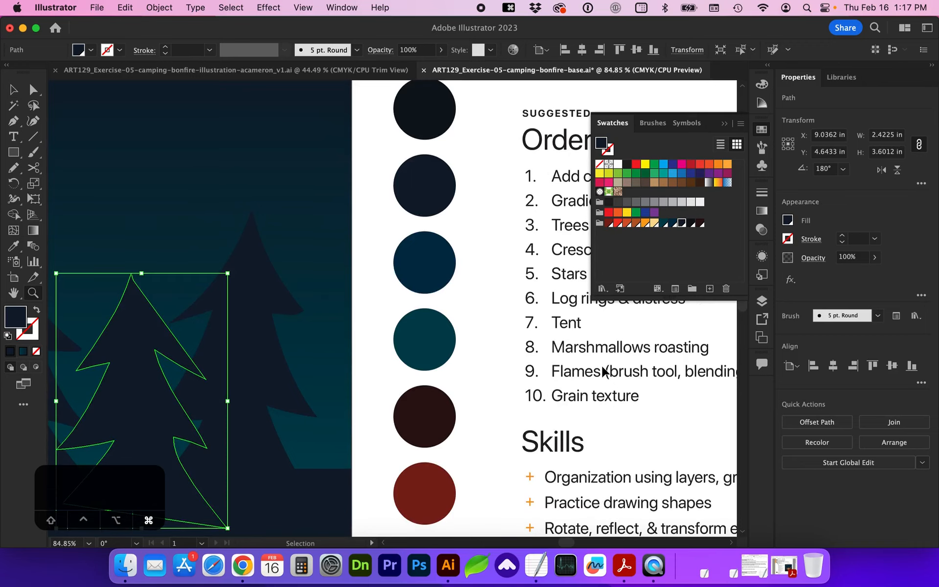
pyautogui.press('super+0')
pyautogui.hscroll(-10, 535, 339)
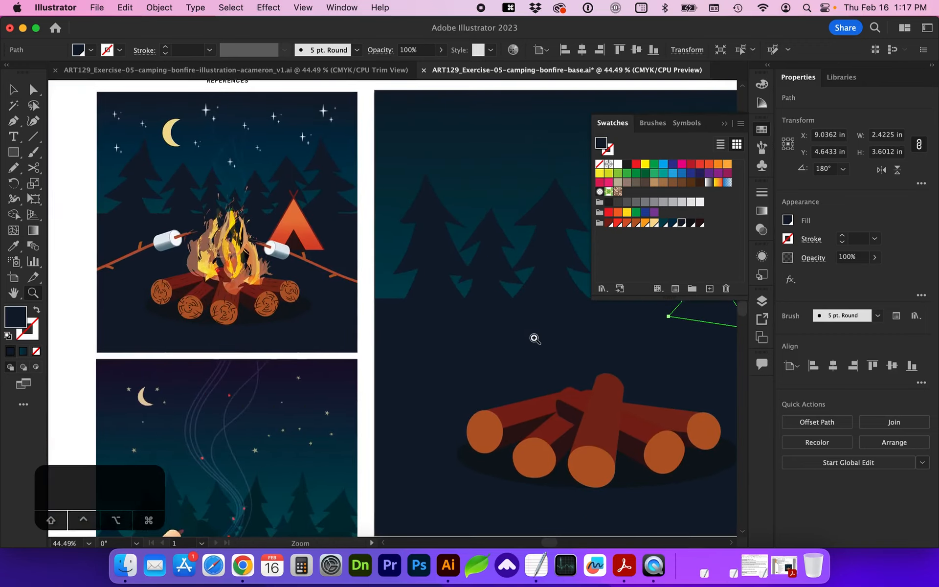
pyautogui.moveTo(14, 153); pyautogui.dragTo(66, 183)
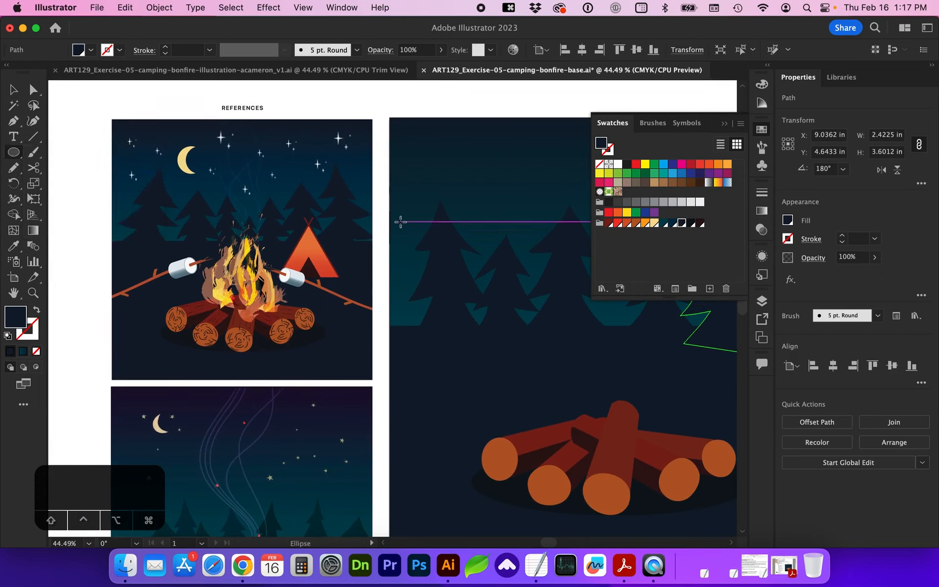
pyautogui.moveTo(473, 157); pyautogui.dragTo(514, 207)
# Step: Examine the shape of the crescent moon in the first reference scene
pyautogui.hscroll(3, 379, 340)
pyautogui.scroll(1, 379, 341)
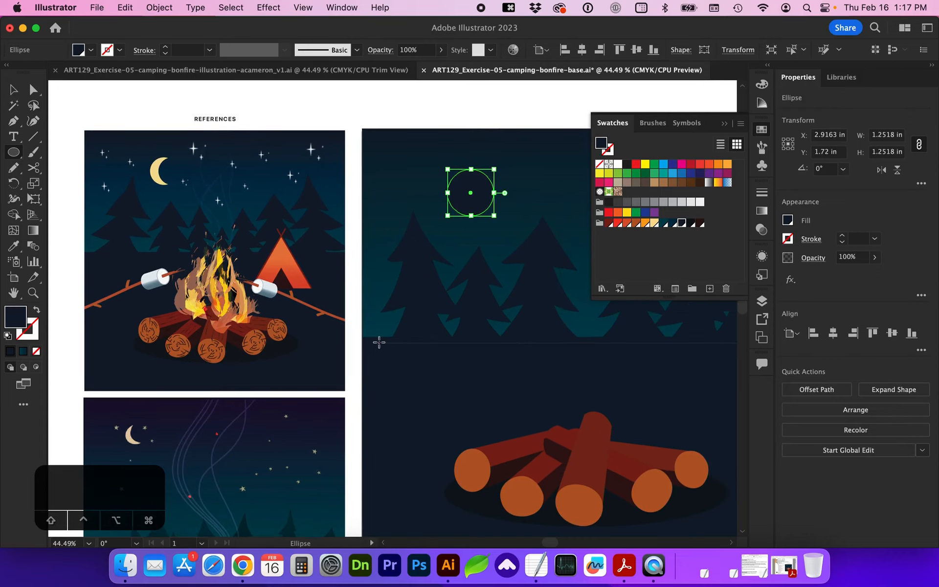
pyautogui.press('z')
pyautogui.moveTo(123, 134); pyautogui.dragTo(254, 239)
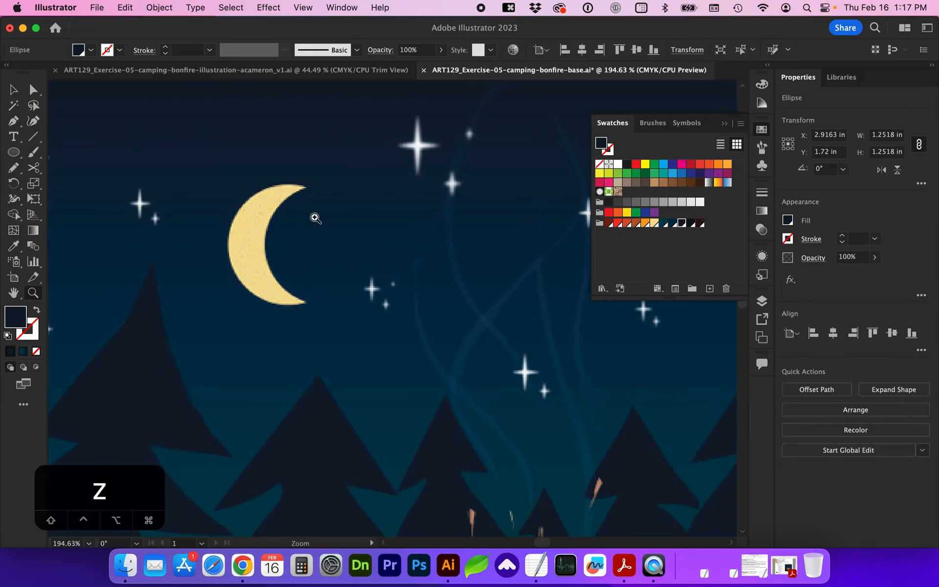
pyautogui.press('super+0')
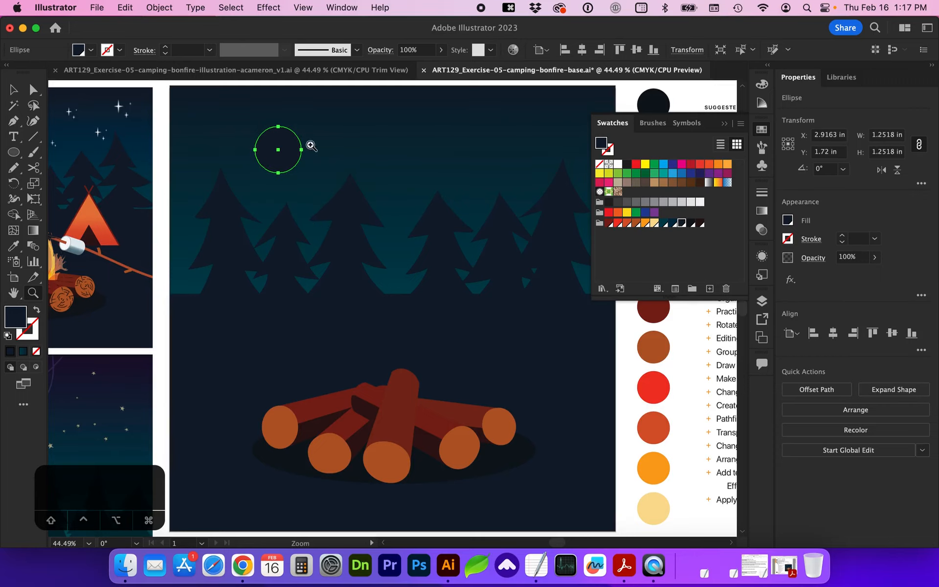
pyautogui.hscroll(-2, 298, 149)
pyautogui.hscroll(2, 387, 294)
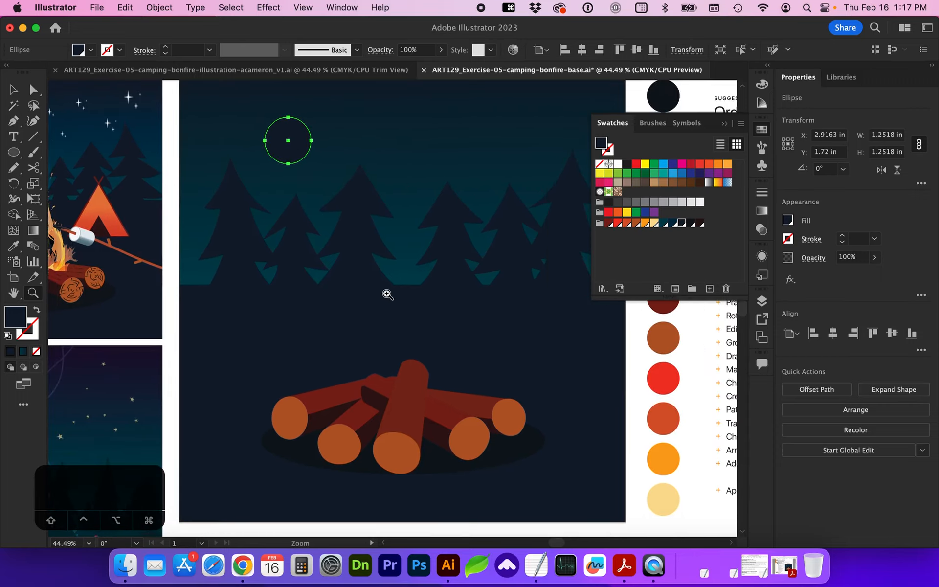
# Step: Fill the sky circle with the pale yellow palette swatch, duplicate it slightly to the right so the two overlap, and select both circles
pyautogui.click(654, 223)
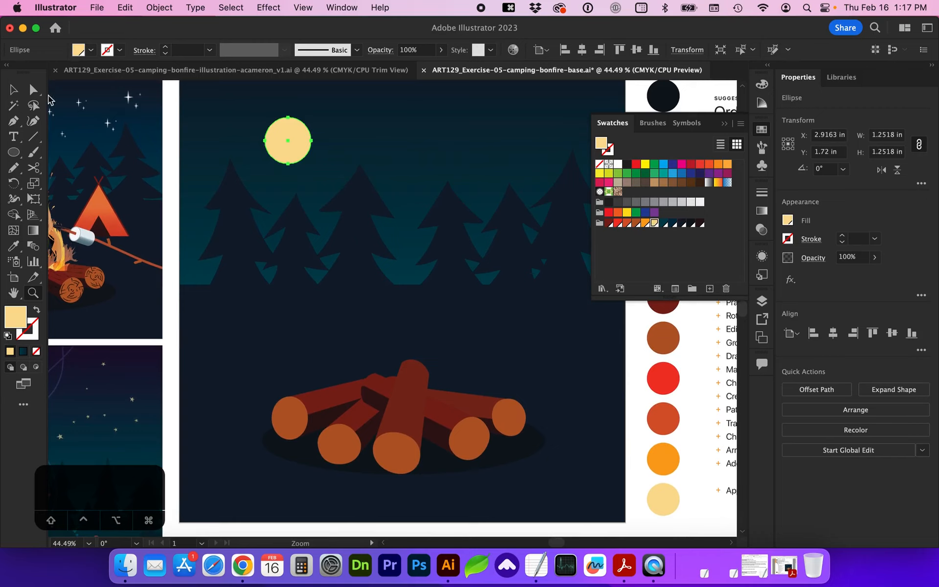
pyautogui.click(10, 93)
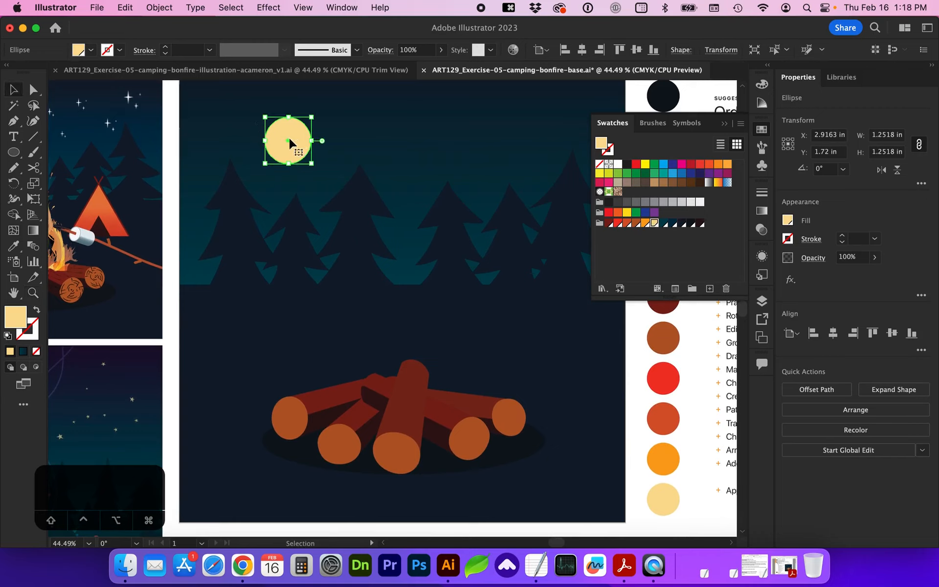
pyautogui.moveTo(289, 144); pyautogui.dragTo(303, 143)
pyautogui.press('z')
pyautogui.moveTo(216, 93); pyautogui.dragTo(373, 195)
pyautogui.press('v')
pyautogui.keyDown('shift'); pyautogui.click(214, 266); pyautogui.keyUp('shift')
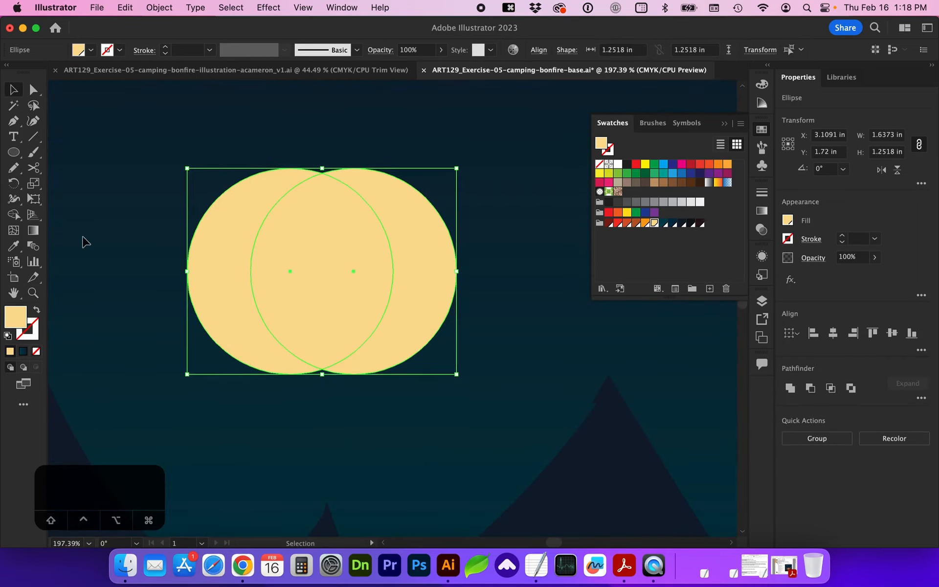
# Step: Try the Shape Builder on the two circles, first merging them and then cutting away the front circle, and undo both results
pyautogui.click(22, 219)
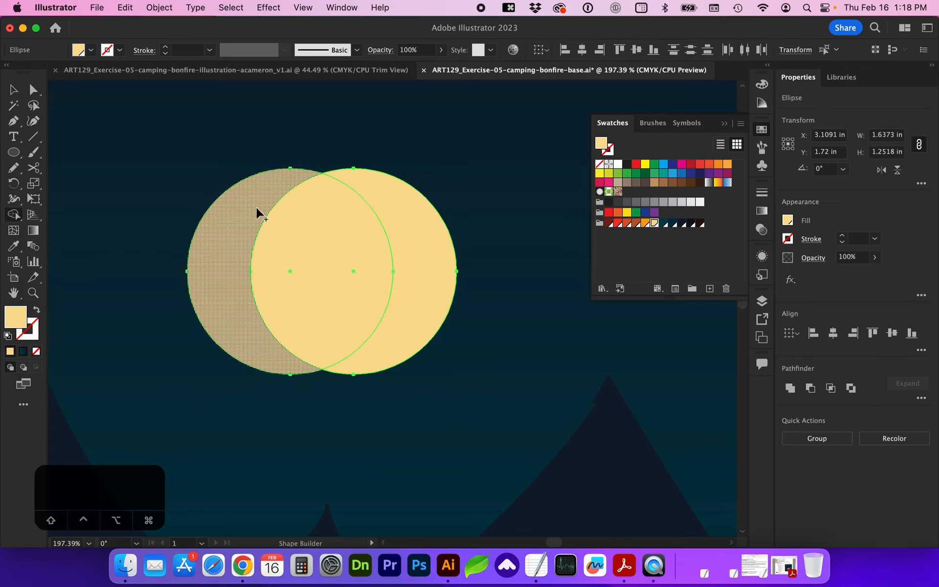
pyautogui.moveTo(257, 214)
pyautogui.mouseDown()
pyautogui.moveTo(382, 244)
pyautogui.moveTo(409, 220)
pyautogui.mouseUp()
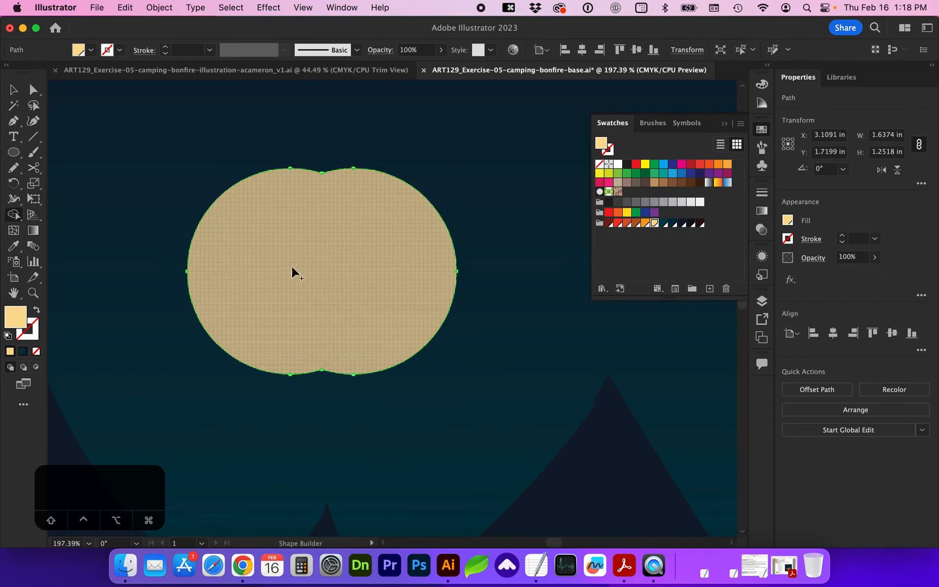
pyautogui.press('super+z')
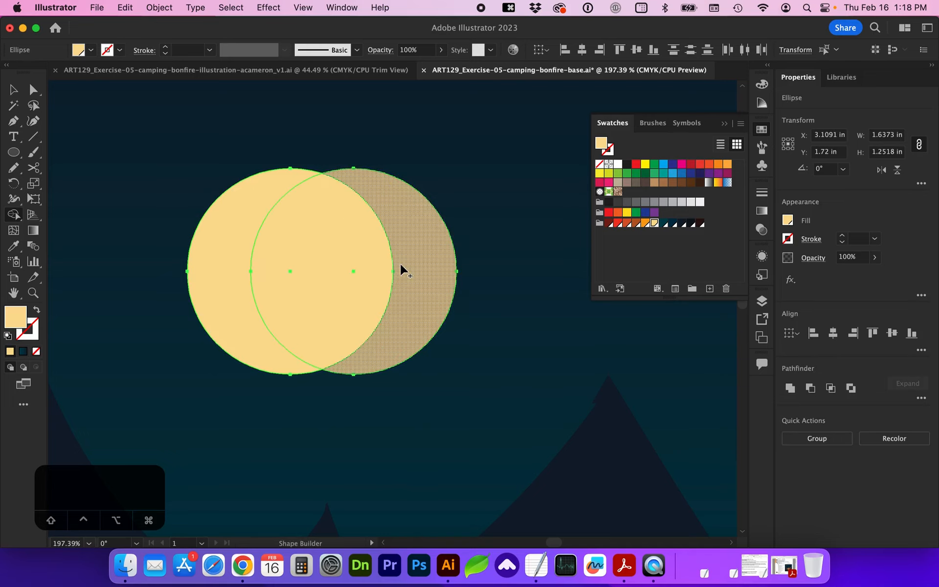
pyautogui.moveTo(335, 266); pyautogui.dragTo(435, 264)
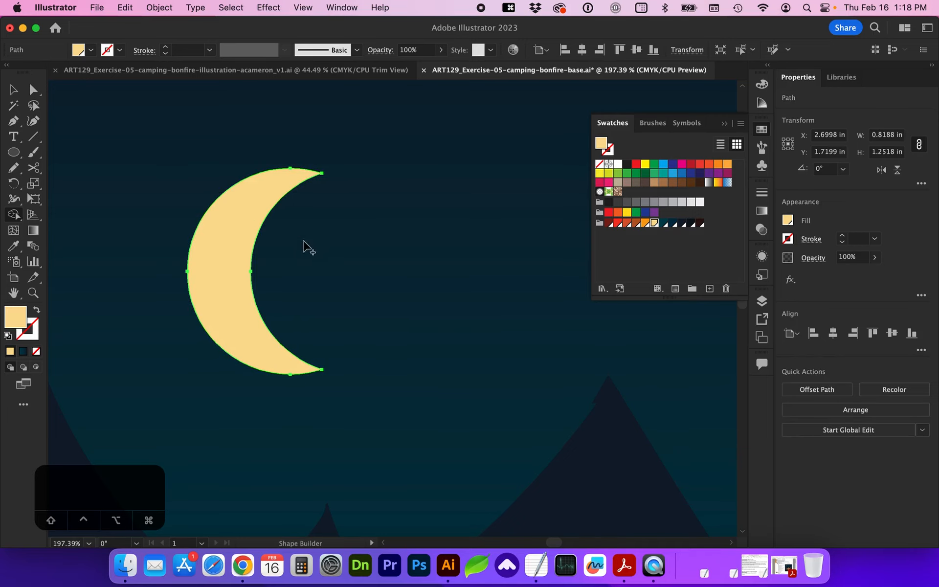
pyautogui.press('super+z')
pyautogui.press('v')
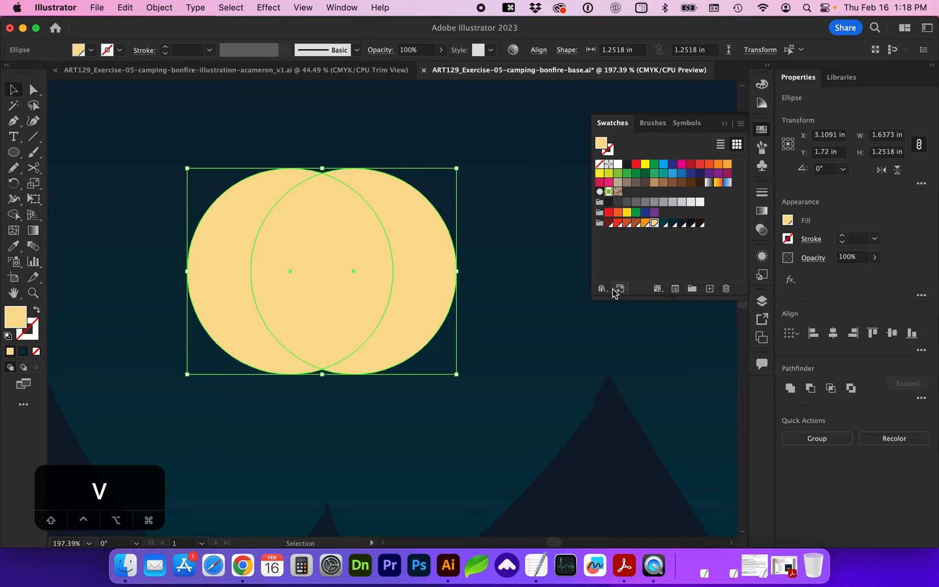
# Step: Bring up the Pathfinder options for the two selected circles
pyautogui.click(338, 11)
pyautogui.scroll(-5, 359, 221)
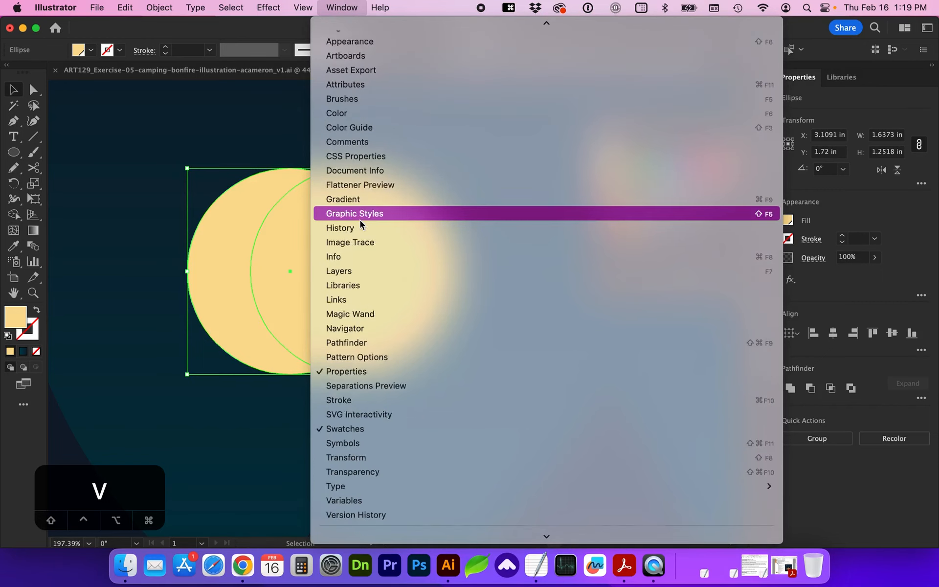
pyautogui.click(363, 329)
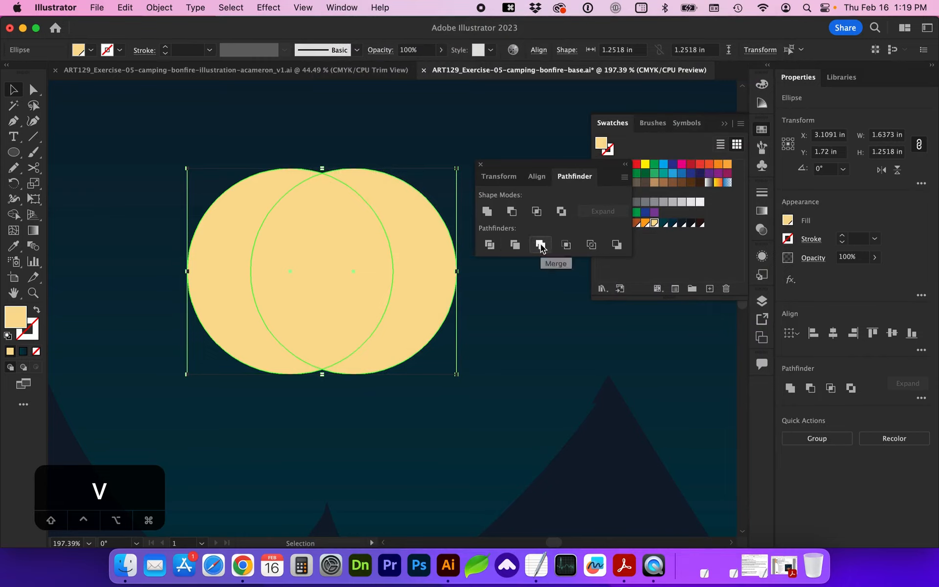
# Step: Try the Pathfinder Exclude and Minus Front operations on the two circles, undoing each one
pyautogui.click(562, 212)
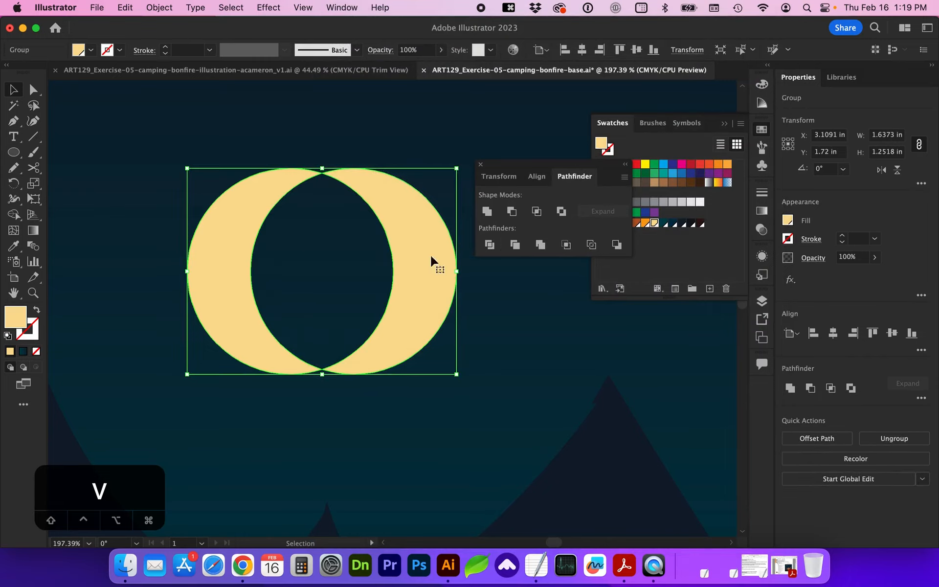
pyautogui.press('super')
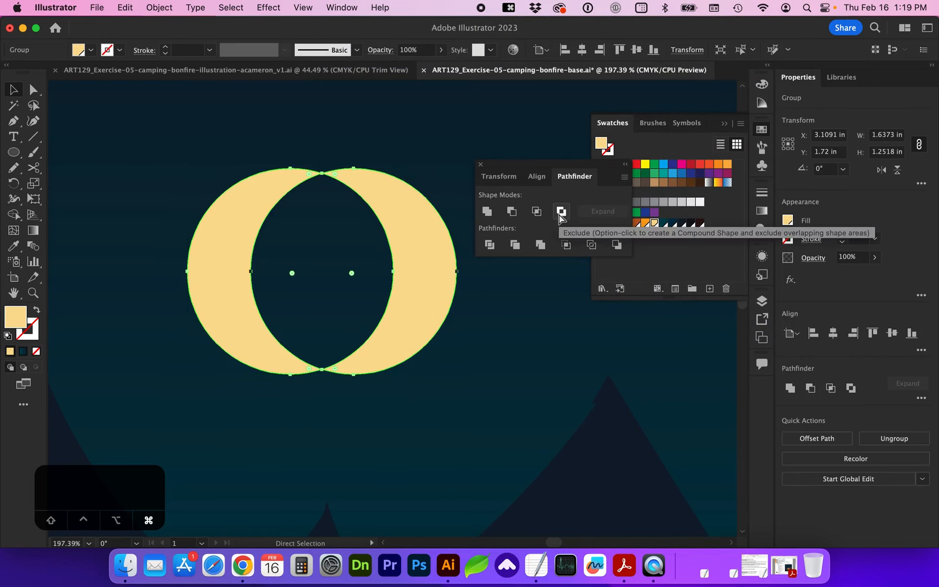
pyautogui.press('super+z')
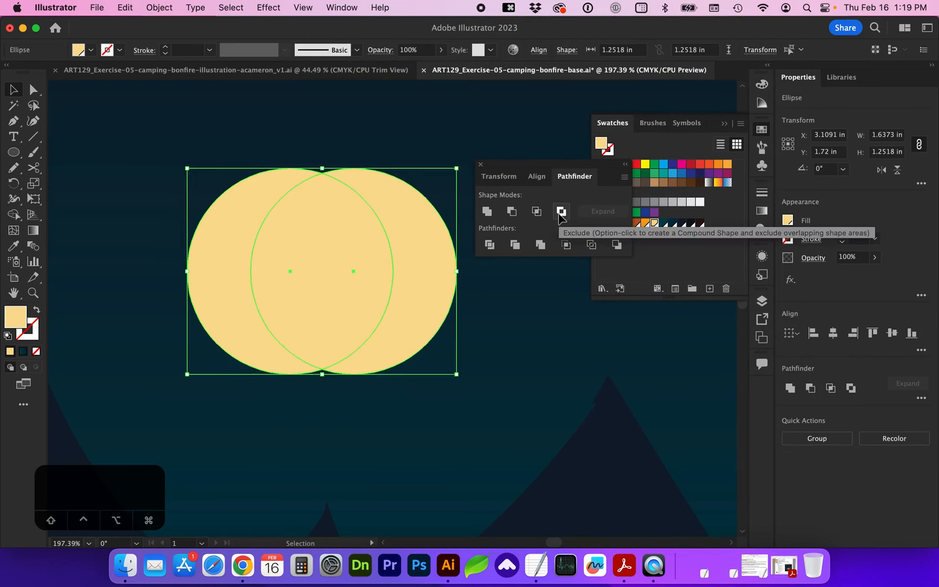
pyautogui.click(511, 212)
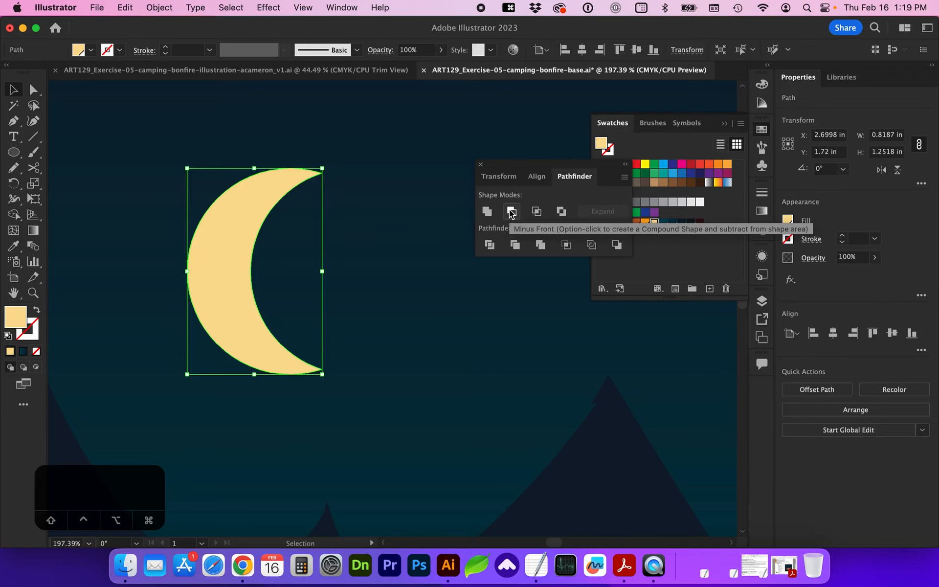
pyautogui.press('super+z')
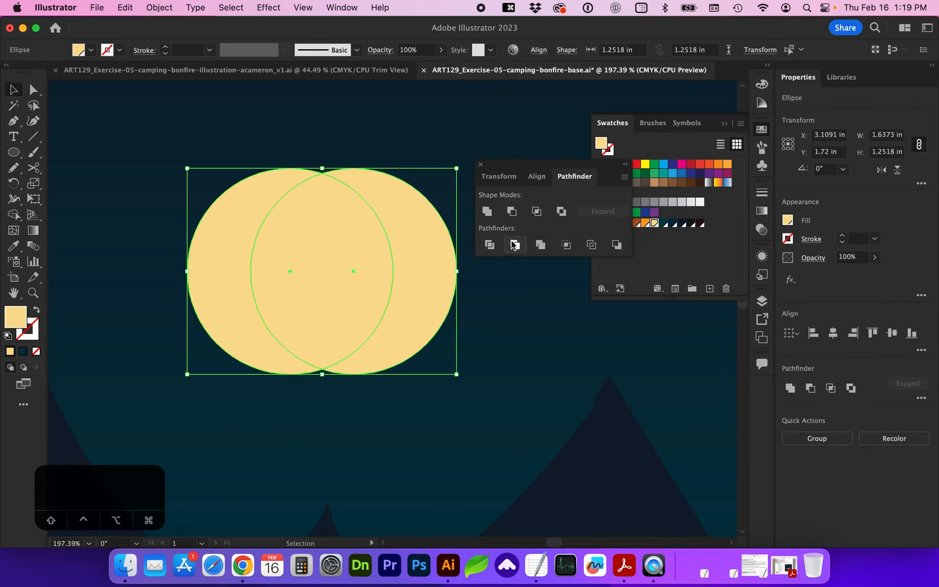
# Step: Divide the overlapping circles with Pathfinder and delete the overlap and the outer right piece inside the group, leaving a crescent moon
pyautogui.click(494, 247)
pyautogui.click(482, 310)
pyautogui.click(404, 278)
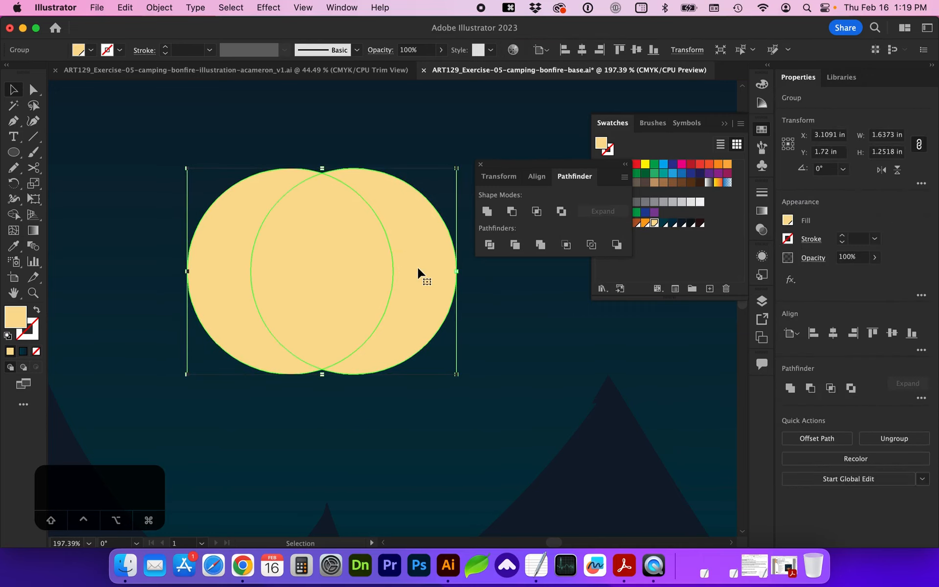
pyautogui.doubleClick(419, 273)
pyautogui.click(430, 247)
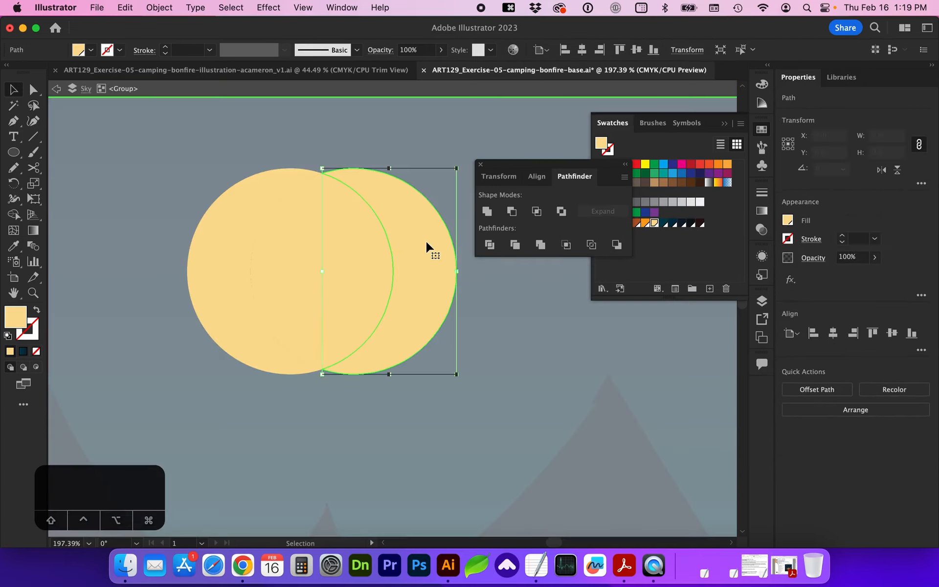
pyautogui.keyDown('shift'); pyautogui.click(342, 250); pyautogui.keyUp('shift')
pyautogui.press('BackSpace')
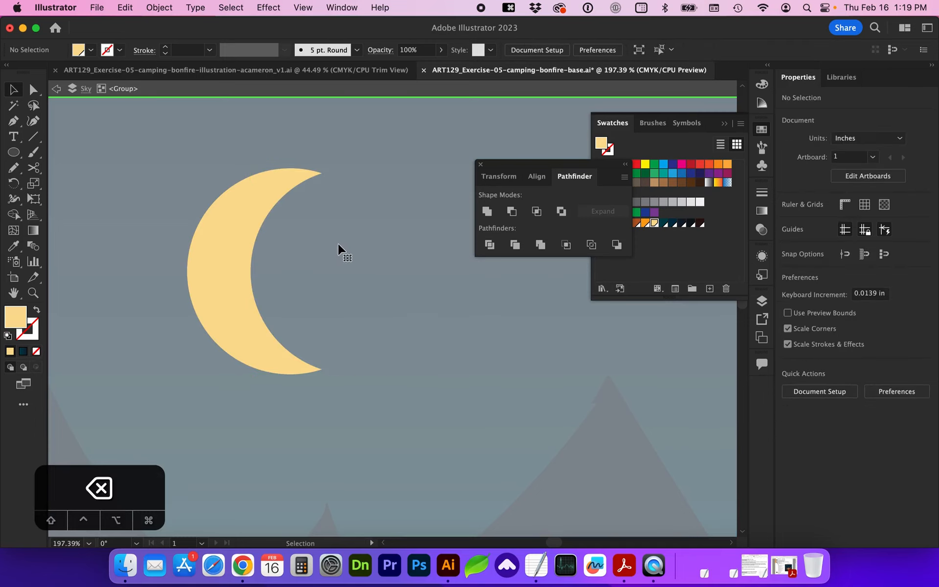
pyautogui.doubleClick(360, 302)
# Step: Compare the crescent moon with the first reference scene and scale it down proportionally to about 0.63 by 0.96 in
pyautogui.press('super+minus')
pyautogui.press('super+minus')
pyautogui.press('super+minus')
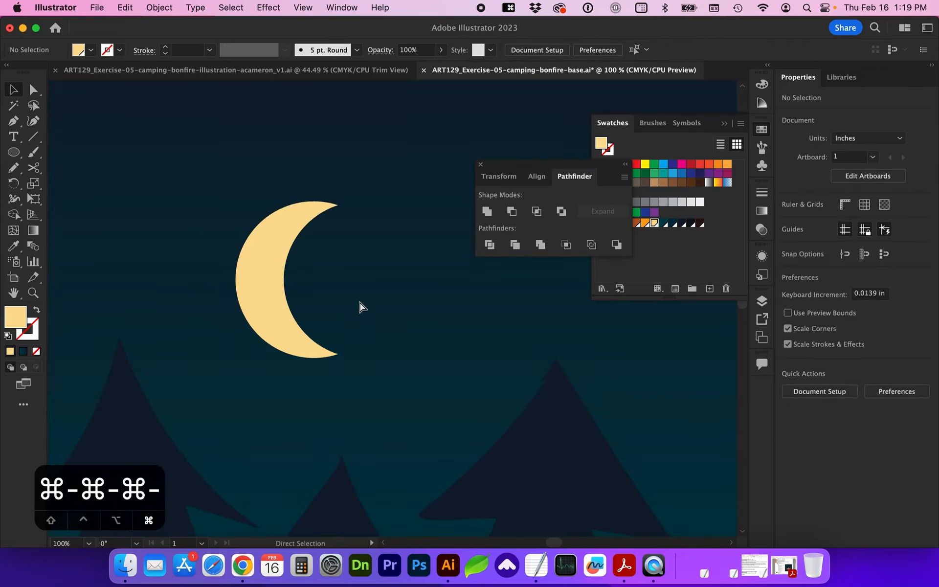
pyautogui.hscroll(-10, 370, 335)
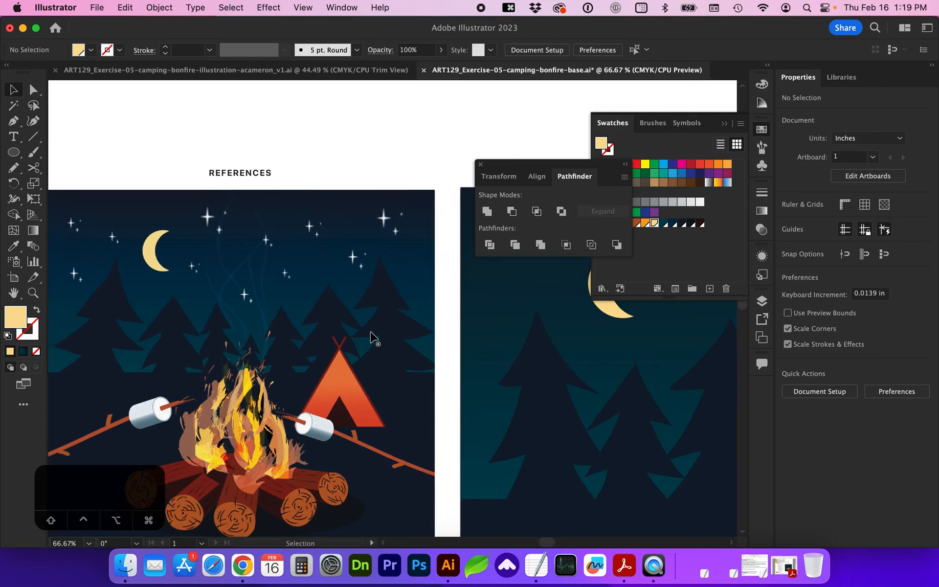
pyautogui.press('super+0')
pyautogui.click(139, 146)
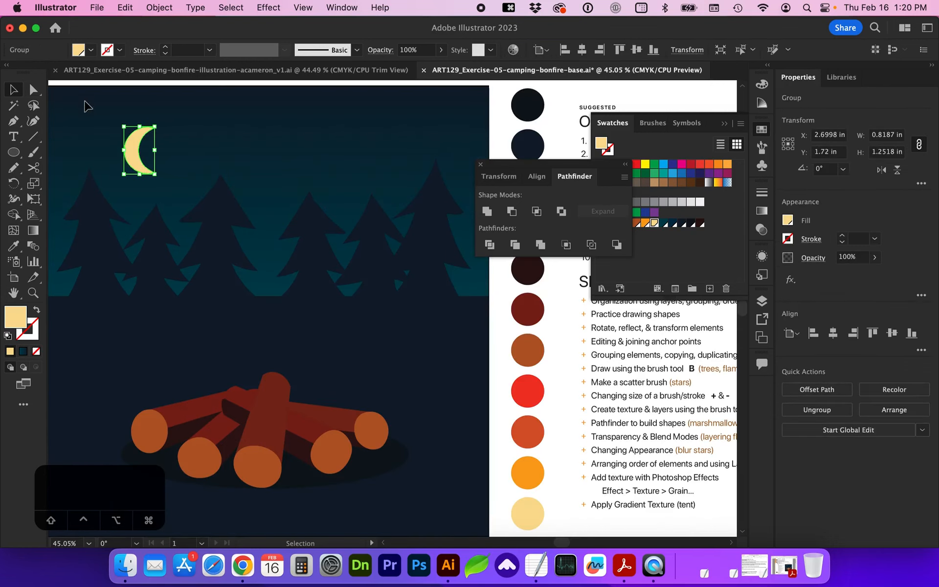
pyautogui.moveTo(156, 127); pyautogui.dragTo(148, 138)
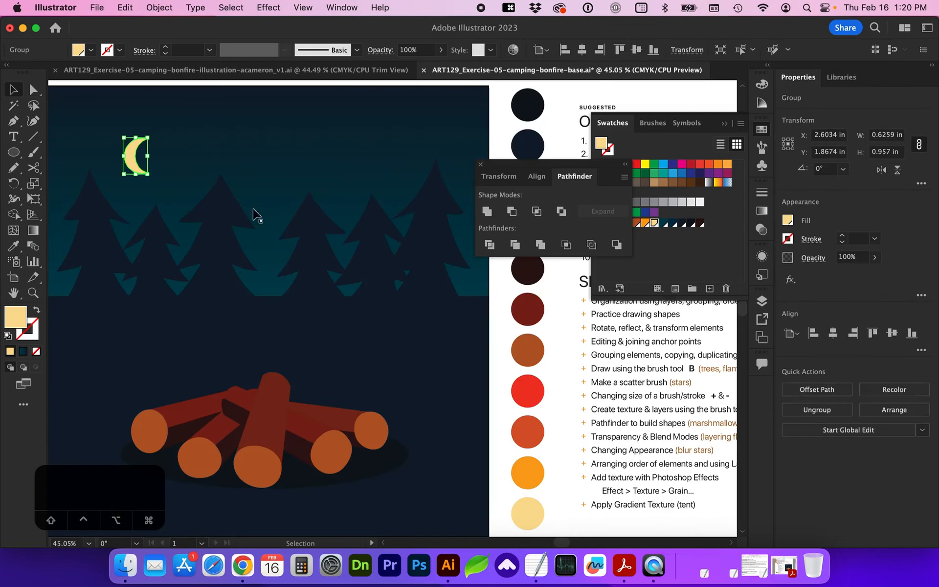
# Step: Check the suggested order of illustration, and examine the shapes and arrangement of the stars in the reference scenes
pyautogui.hscroll(8, 377, 196)
pyautogui.scroll(-1, 376, 196)
pyautogui.moveTo(514, 161); pyautogui.dragTo(619, 382)
pyautogui.hscroll(-10, 430, 176)
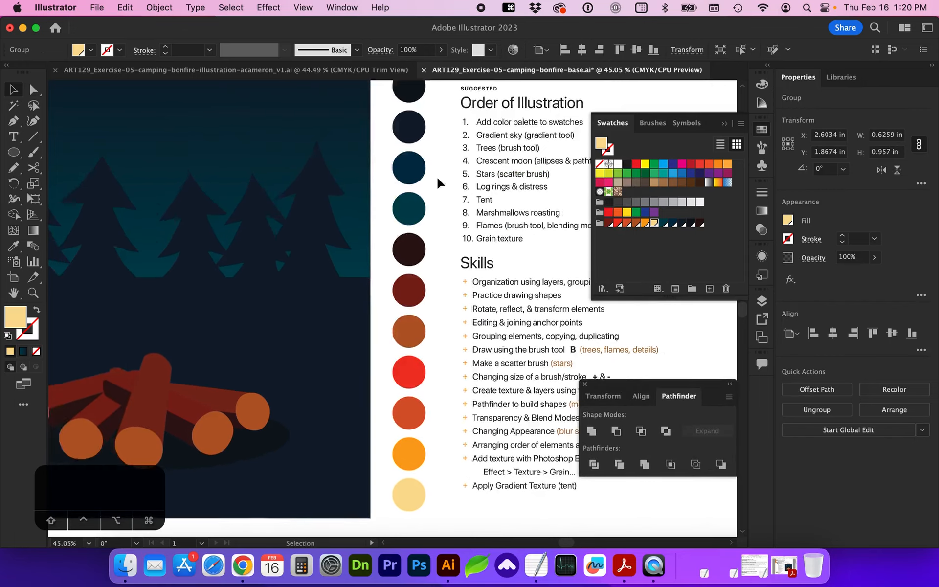
pyautogui.hscroll(-5, 437, 183)
pyautogui.press('z')
pyautogui.moveTo(121, 324); pyautogui.dragTo(266, 439)
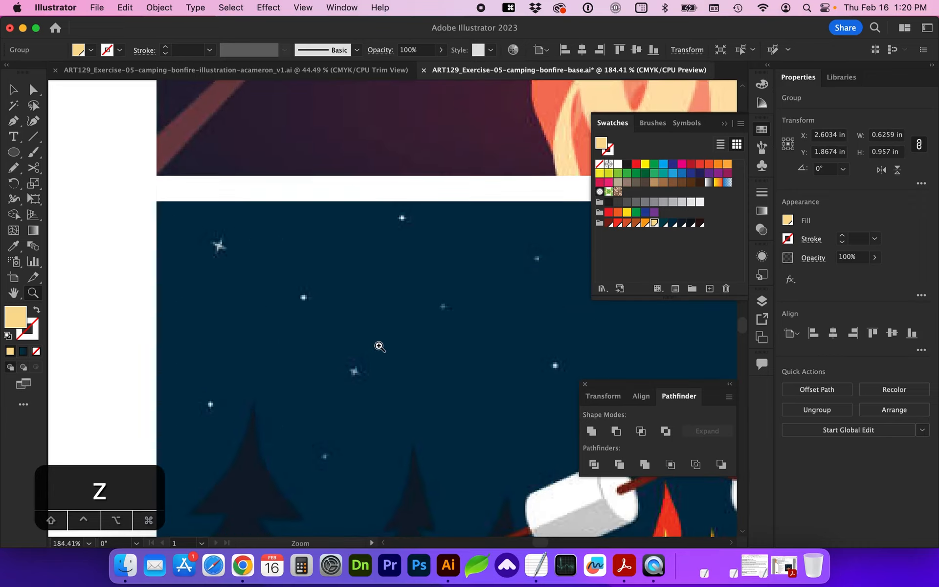
pyautogui.scroll(-5, 380, 346)
pyautogui.hscroll(6, 379, 346)
pyautogui.scroll(7, 379, 346)
pyautogui.scroll(2, 379, 346)
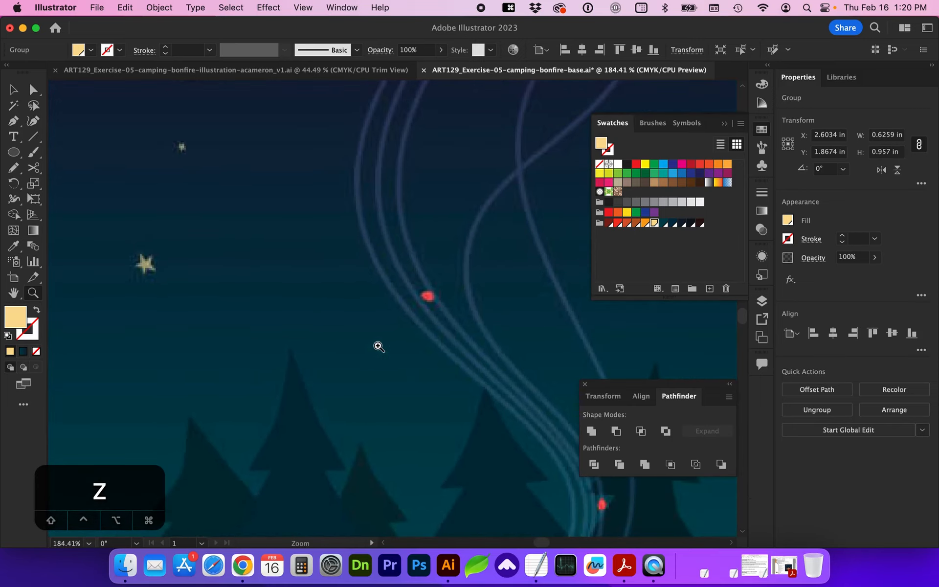
pyautogui.scroll(8, 189, 293)
pyautogui.scroll(-15, 189, 294)
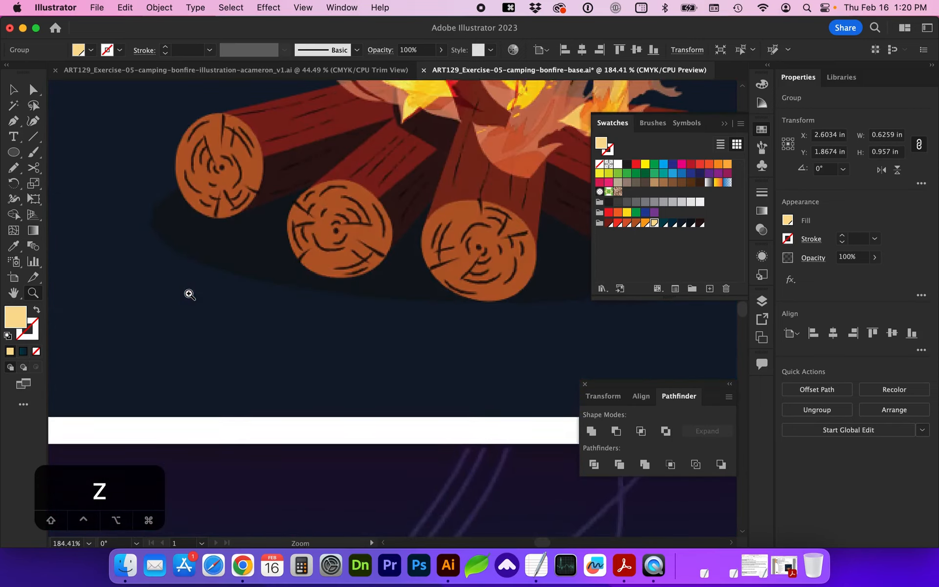
pyautogui.scroll(8, 189, 293)
pyautogui.scroll(8, 189, 294)
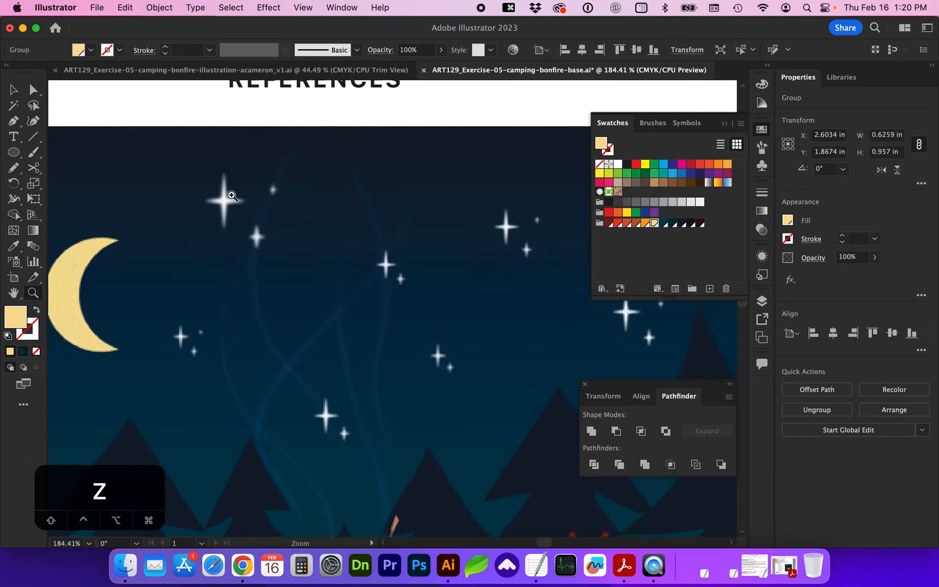
pyautogui.hscroll(3, 219, 253)
pyautogui.scroll(-1, 219, 253)
pyautogui.press('super+0')
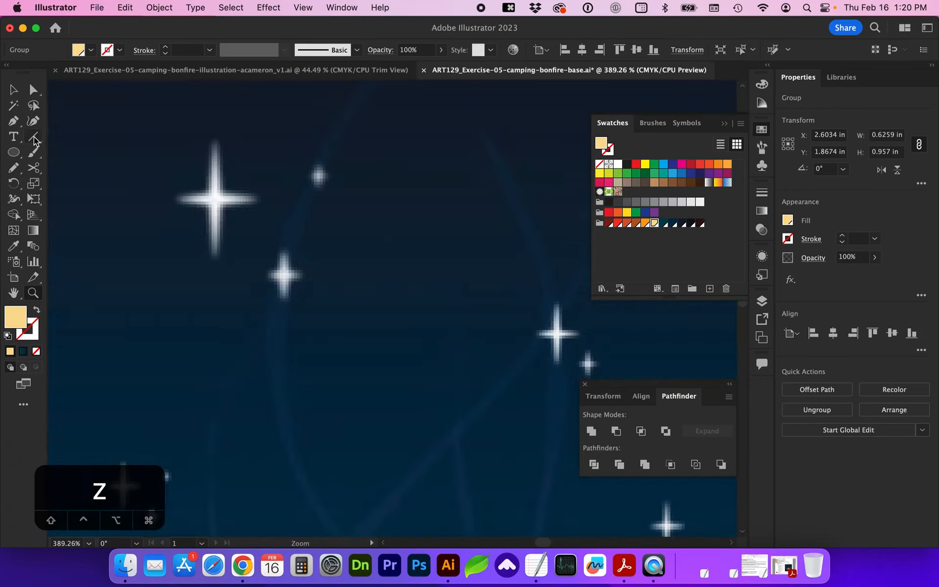
# Step: Draw a vertical line about 0.17 in long from the tip to the center of the large reference star and give it a white stroke
pyautogui.click(34, 136)
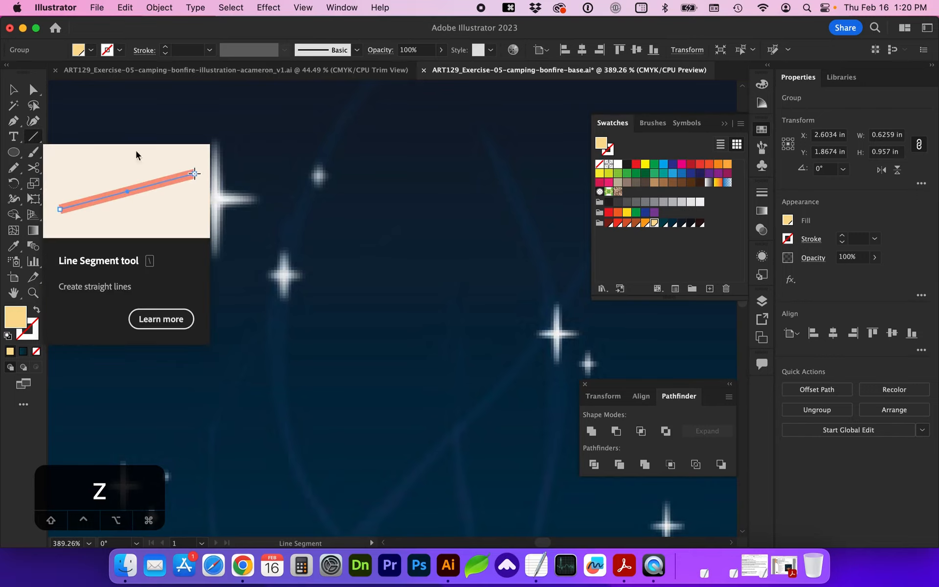
pyautogui.moveTo(215, 141); pyautogui.dragTo(215, 198)
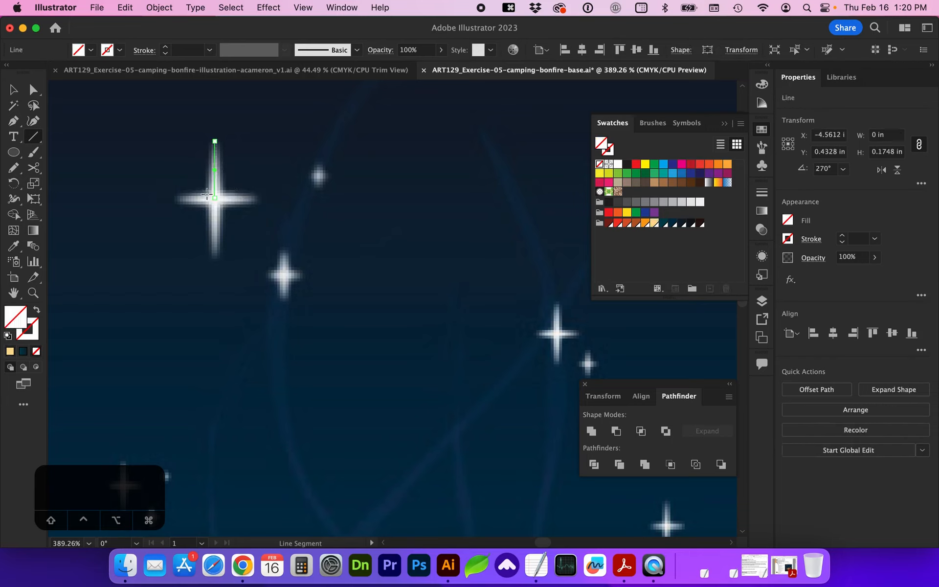
pyautogui.click(611, 151)
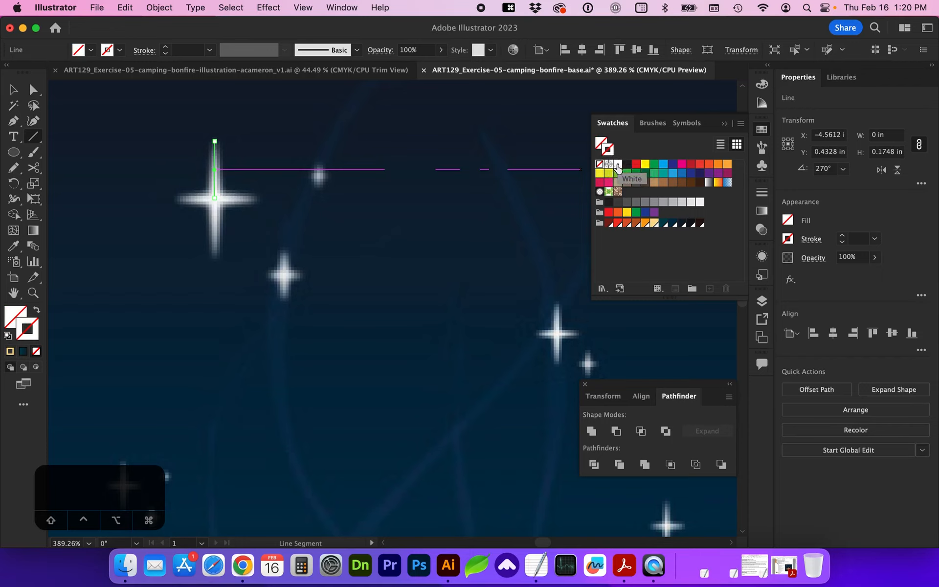
pyautogui.click(617, 165)
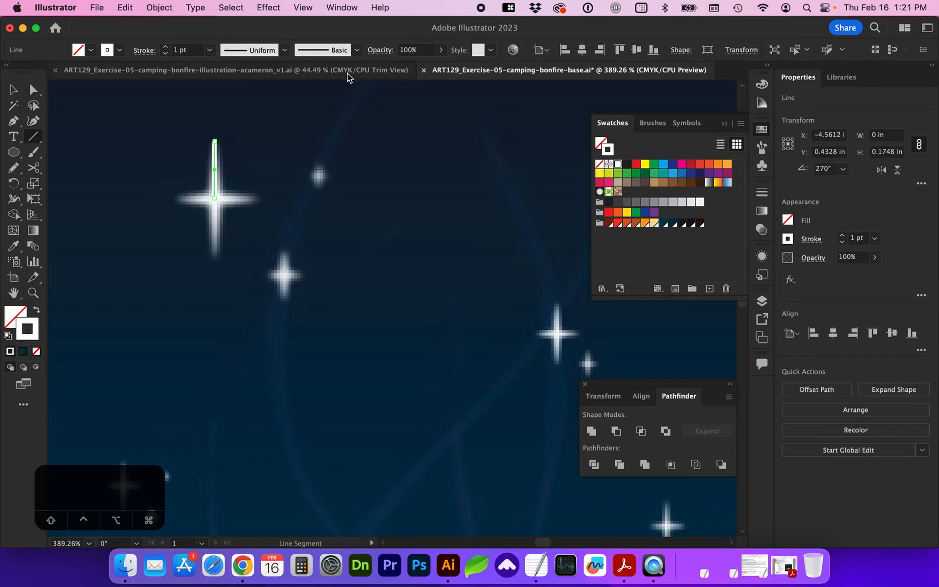
# Step: Apply the triangular width profile to the white line, flip it along its length so it tapers toward the star's tip, and show the stroke settings
pyautogui.click(286, 50)
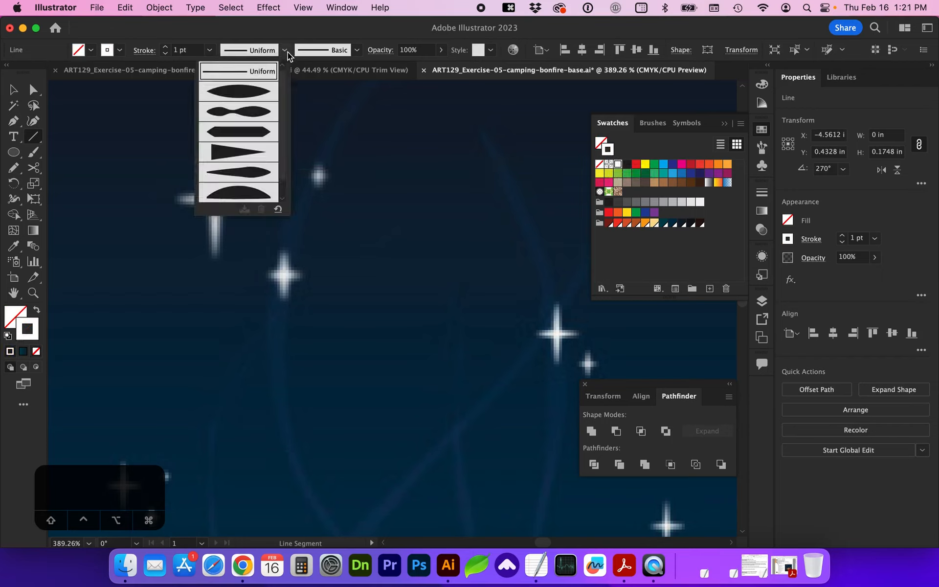
pyautogui.click(254, 152)
pyautogui.press('z')
pyautogui.moveTo(218, 168); pyautogui.dragTo(329, 304)
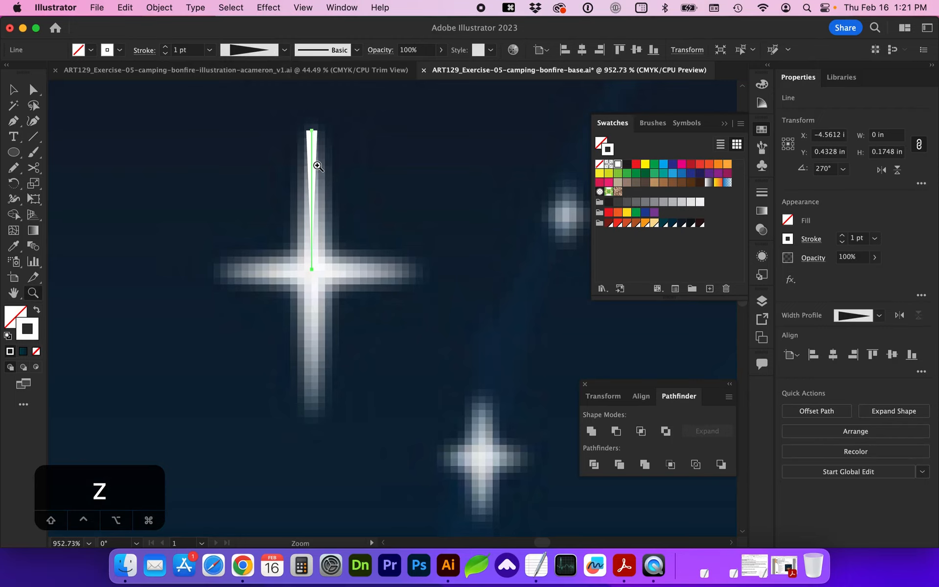
pyautogui.click(900, 315)
pyautogui.click(756, 193)
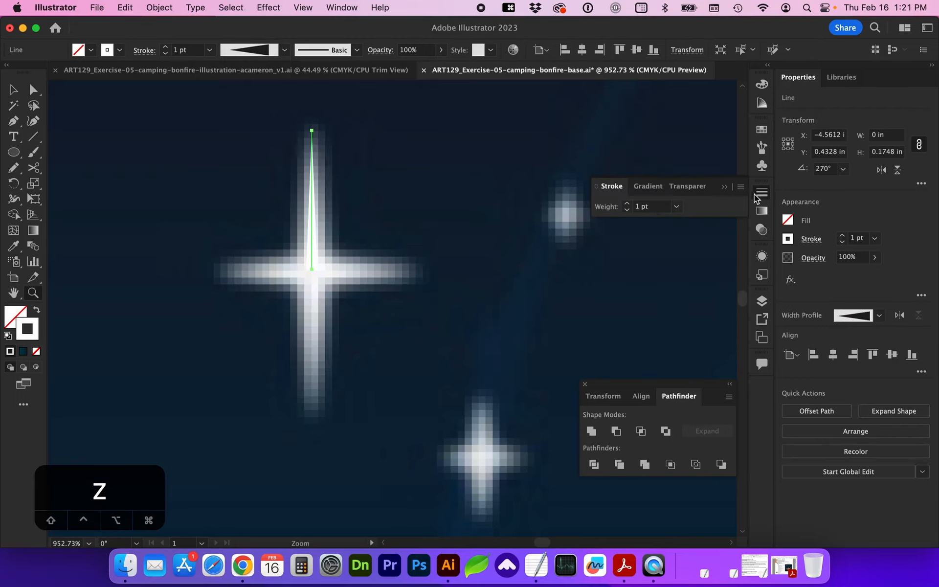
# Step: Expand the stroke options, try flipping the ray's width profile, keep it tapering toward the tip, and set the stroke weight to 2 pt
pyautogui.click(738, 188)
pyautogui.click(767, 191)
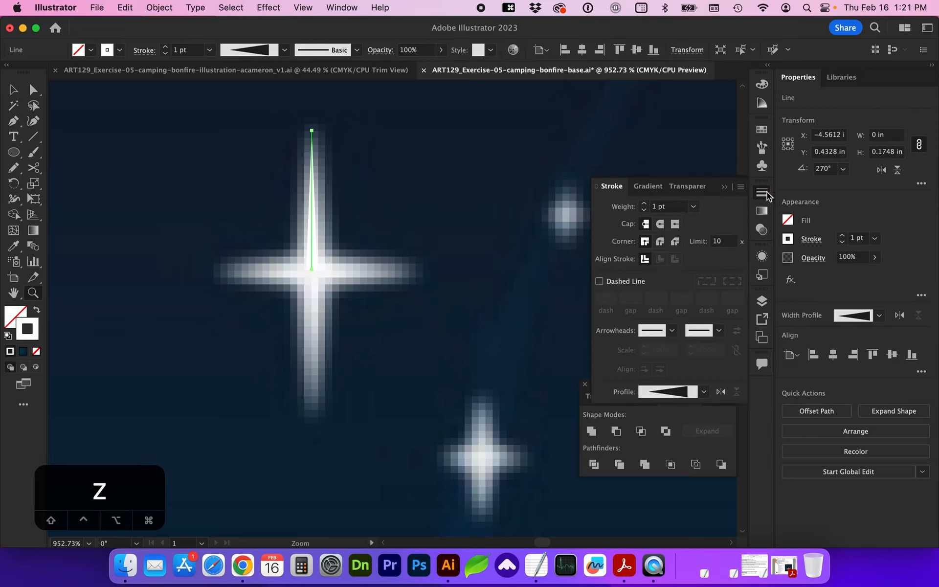
pyautogui.click(719, 392)
pyautogui.click(719, 391)
pyautogui.click(720, 390)
pyautogui.click(720, 391)
pyautogui.click(646, 205)
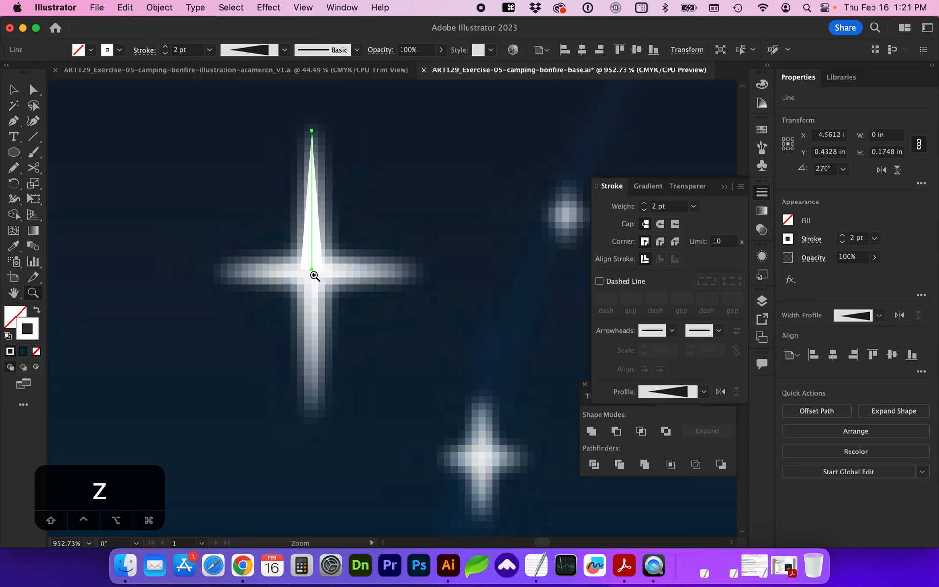
# Step: Open the Rotate settings for the tapered ray, with the pivot on its lower anchor at the star's center
pyautogui.press('r')
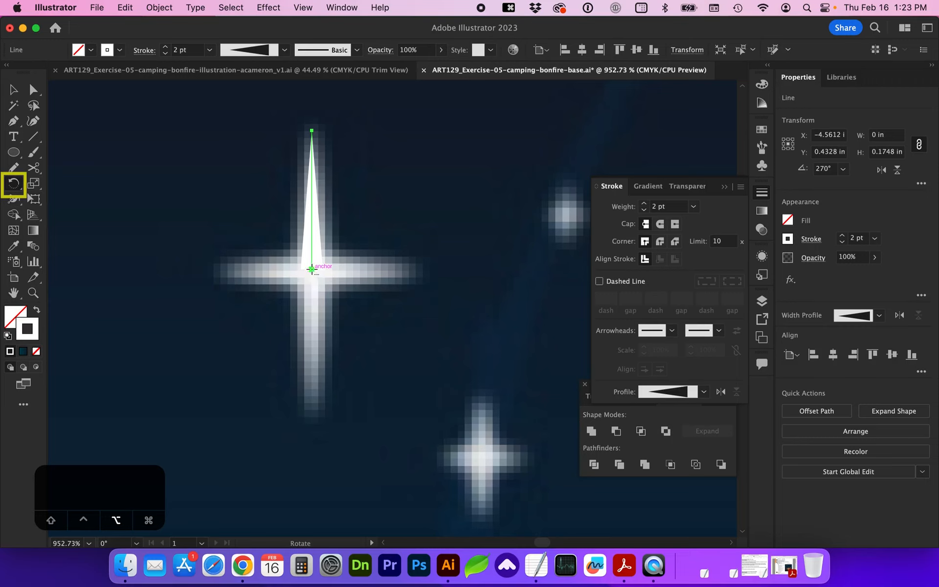
pyautogui.keyDown('alt'); pyautogui.click(312, 268); pyautogui.keyUp('alt')
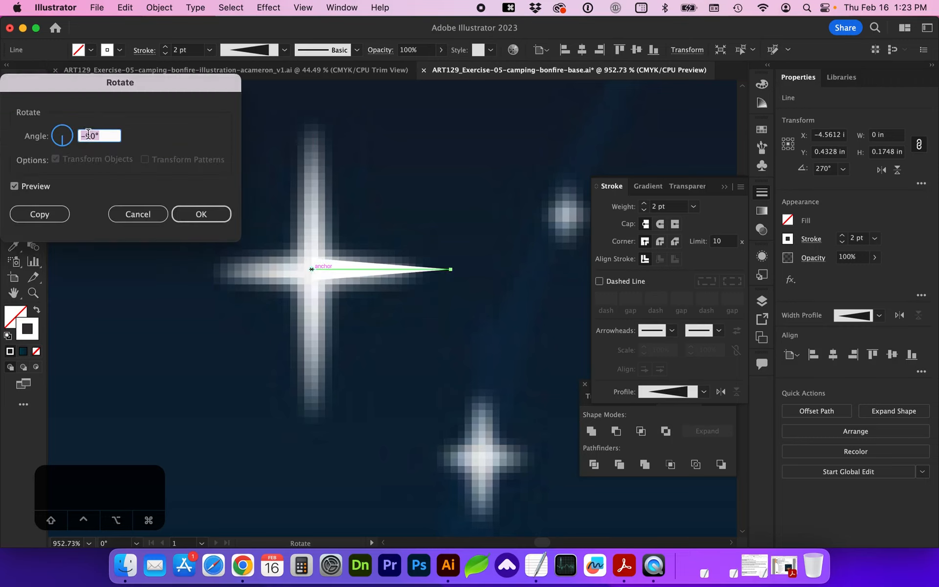
pyautogui.moveTo(107, 85); pyautogui.dragTo(126, 84)
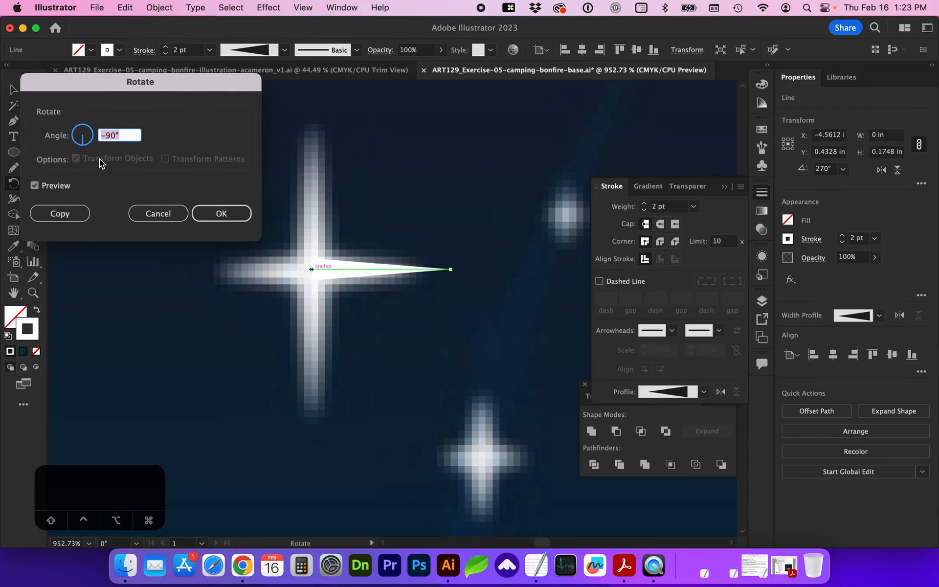
# Step: Preview the ray at other rotation angles in ten-degree increments, ending on -90°
pyautogui.hotkey('shift', 'Up')
pyautogui.hotkey('shift', 'Up')
pyautogui.hotkey('shift', 'Up')
pyautogui.hotkey('shift', 'Up')
pyautogui.hotkey('shift', 'Down')
pyautogui.hotkey('shift', 'Down')
pyautogui.hotkey('shift', 'Down')
pyautogui.hotkey('shift', 'Down')
pyautogui.hotkey('shift', 'Down')
pyautogui.hotkey('shift', 'Down')
pyautogui.hotkey('shift', 'Down')
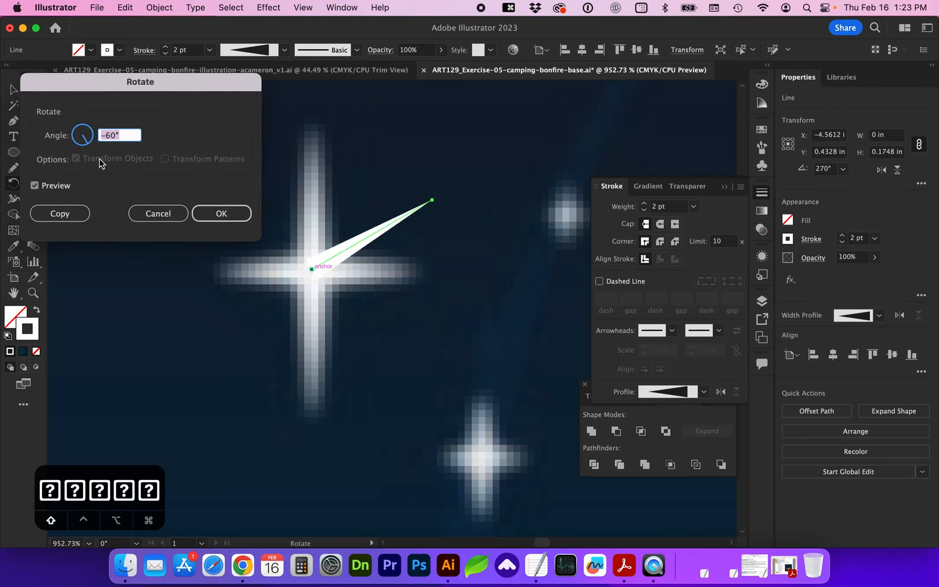
pyautogui.hotkey('shift', 'Up')
pyautogui.hotkey('shift', 'Up')
pyautogui.hotkey('shift', 'Up')
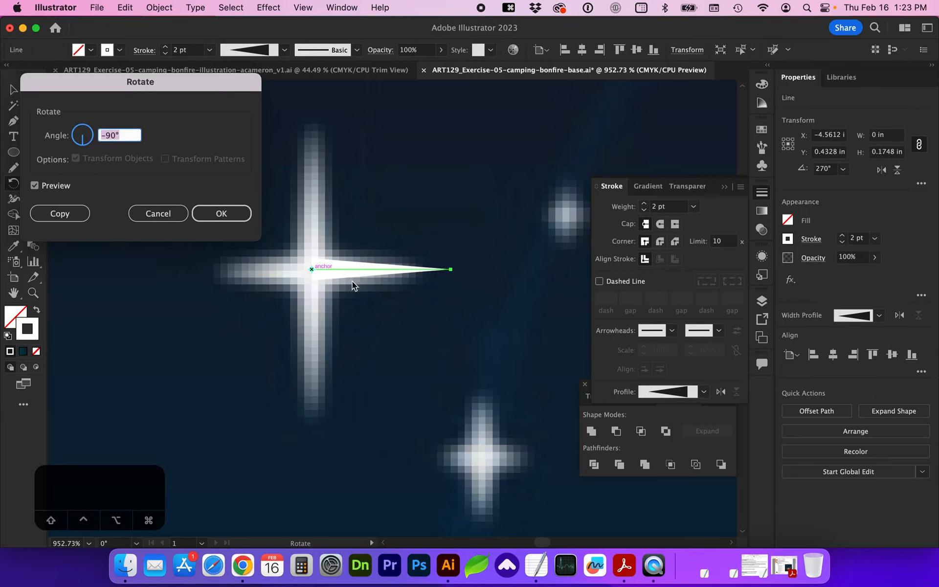
# Step: Create a copy of the ray rotated by -90° and repeat the transformation twice to complete the four-pointed star
pyautogui.click(55, 215)
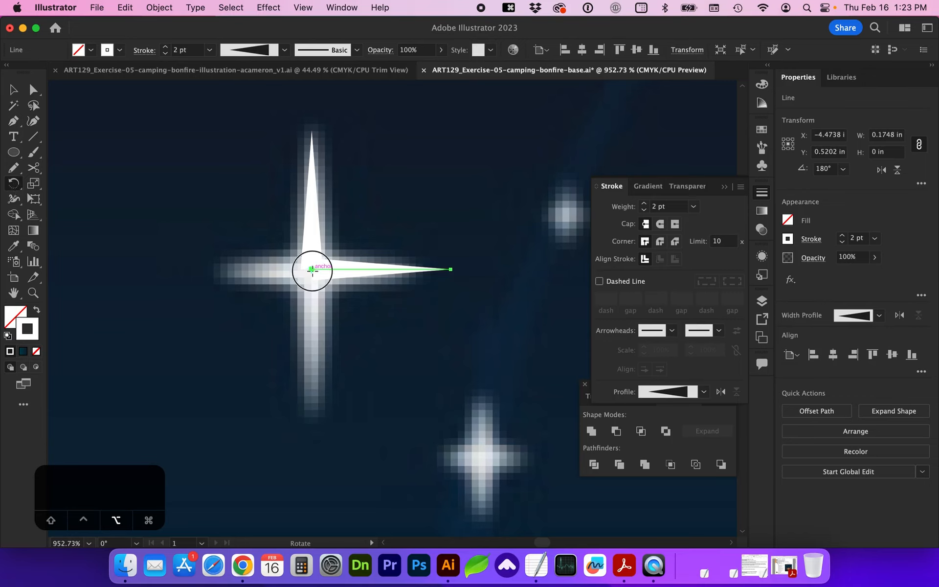
pyautogui.keyDown('alt'); pyautogui.click(311, 268); pyautogui.keyUp('alt')
pyautogui.click(157, 213)
pyautogui.press('super')
pyautogui.press('super+d')
pyautogui.press('super+d')
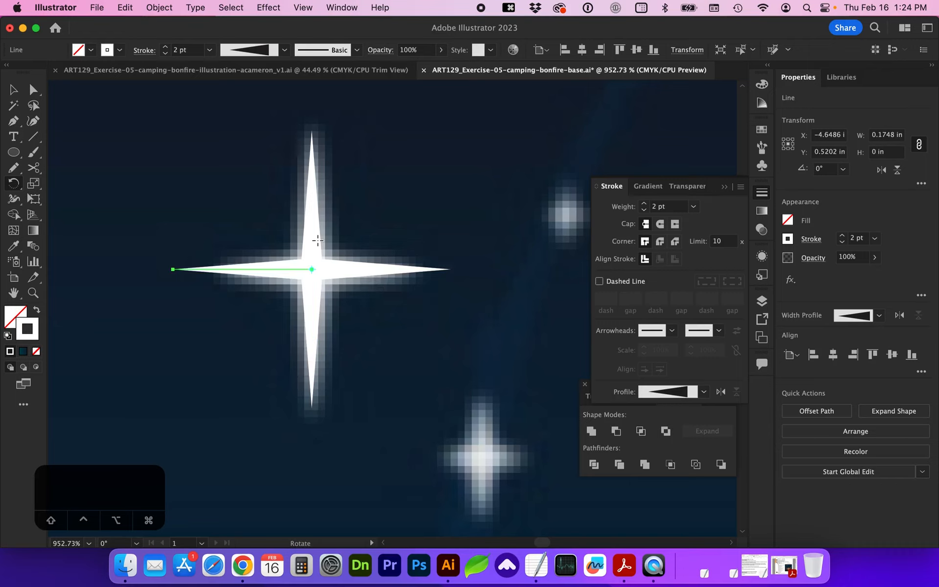
# Step: Draw a horizontal line about 0.22 in long beside the star, copy it about 0.07 in lower, and repeat that copy three times
pyautogui.hscroll(-5, 317, 240)
pyautogui.click(32, 138)
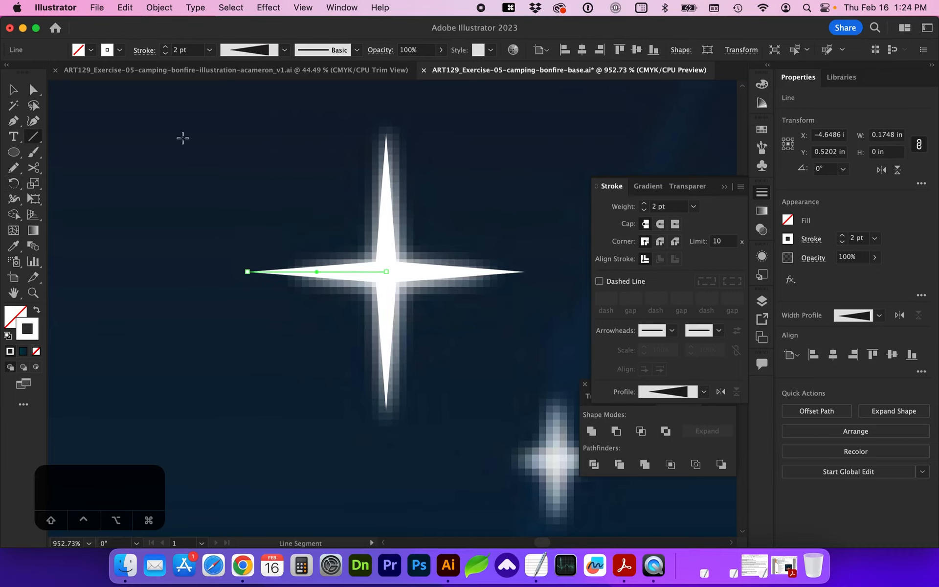
pyautogui.moveTo(112, 146)
pyautogui.mouseDown()
pyautogui.moveTo(176, 146)
pyautogui.moveTo(284, 171)
pyautogui.mouseUp()
pyautogui.click(13, 93)
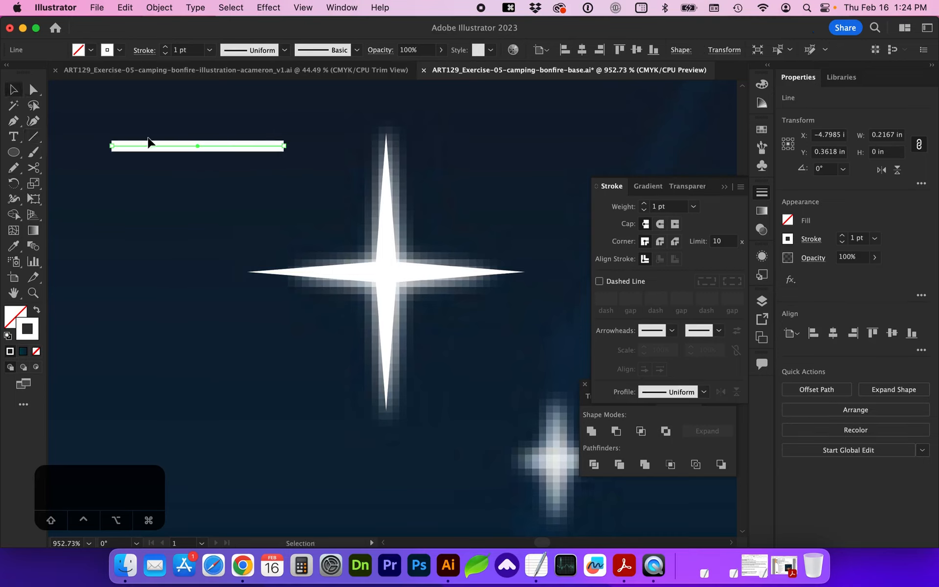
pyautogui.moveTo(150, 146); pyautogui.dragTo(145, 204)
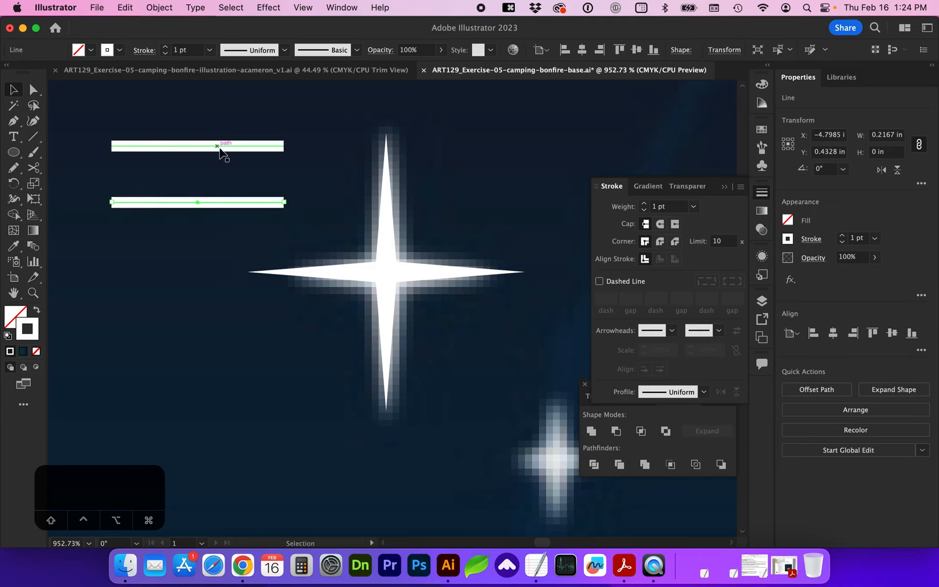
pyautogui.press('super+d')
pyautogui.press('super+d')
pyautogui.press('super+d')
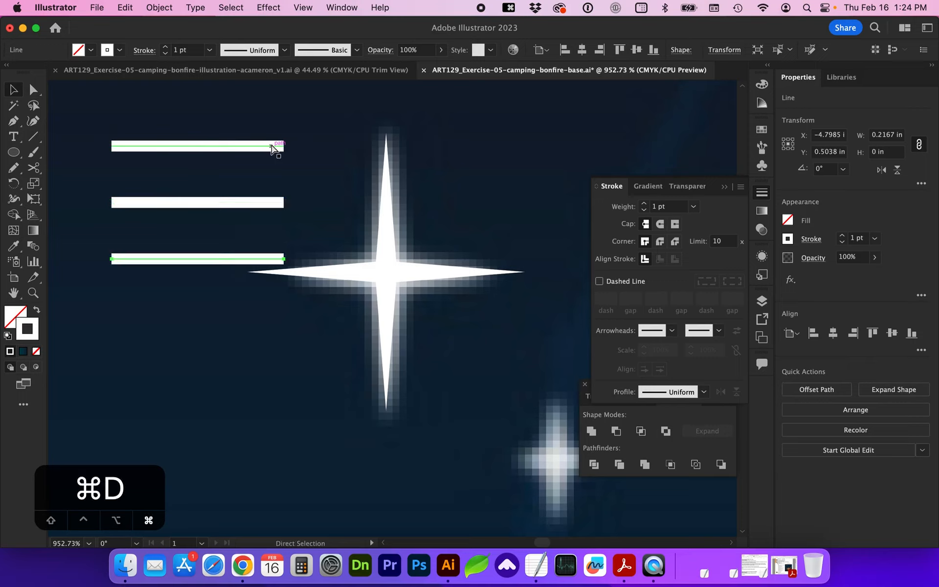
# Step: Delete all five horizontal practice lines beside the star
pyautogui.moveTo(89, 126); pyautogui.dragTo(174, 394)
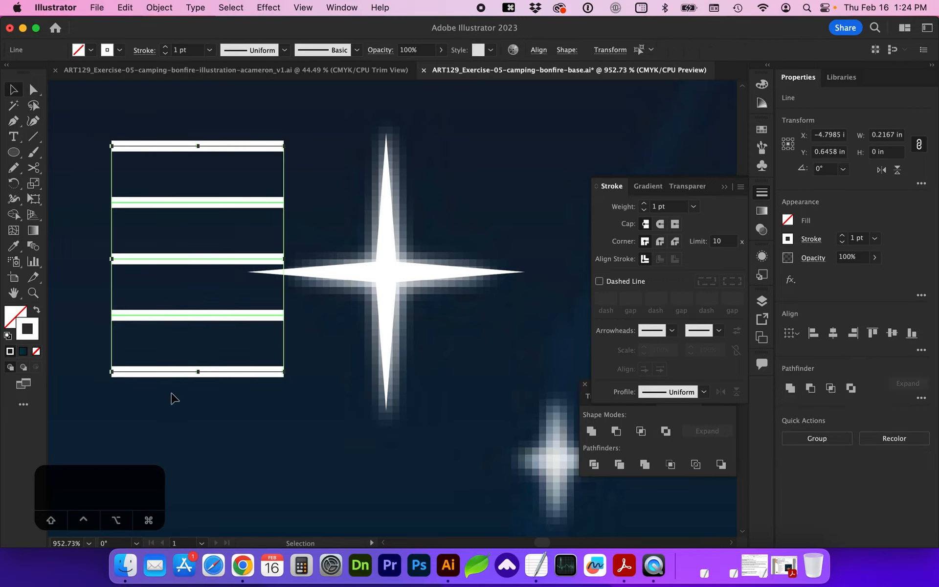
pyautogui.press('BackSpace')
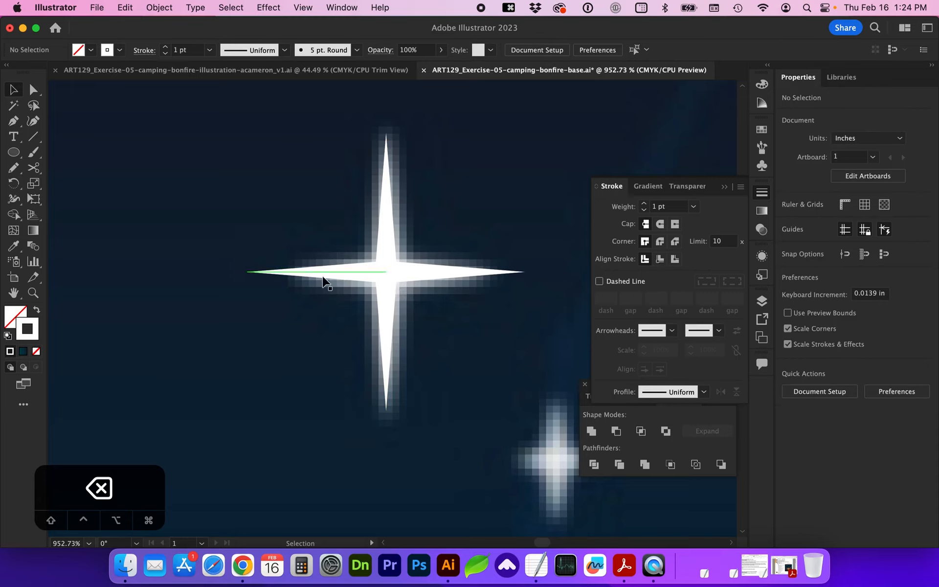
# Step: Shorten the star's two horizontal rays by nudging their outer tips three increments toward the center
pyautogui.click(34, 89)
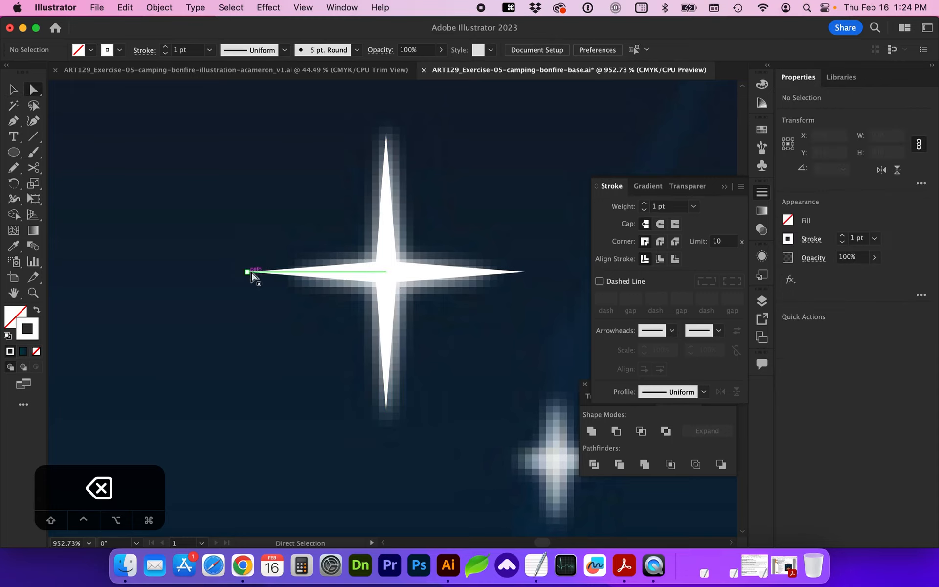
pyautogui.click(248, 272)
pyautogui.press('Right')
pyautogui.press('Right')
pyautogui.press('Right')
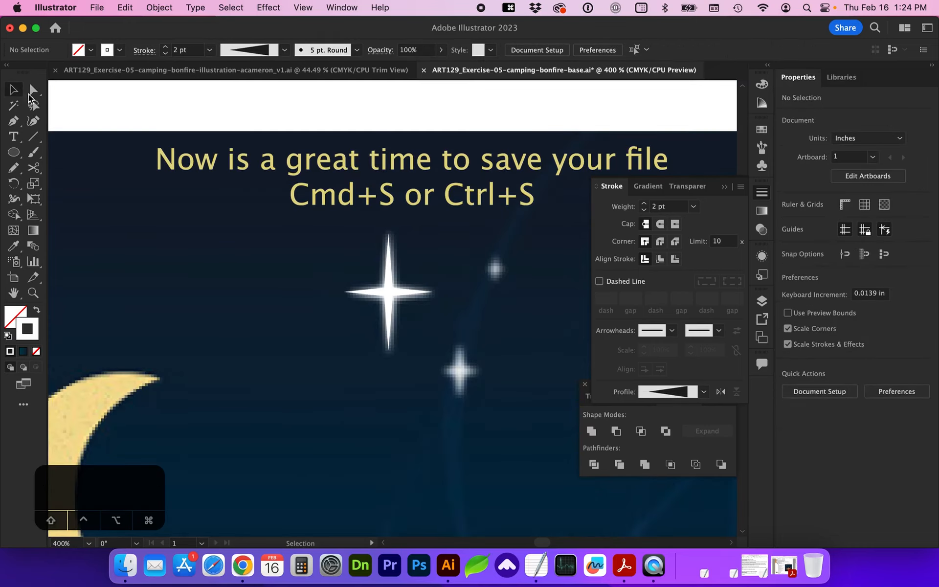
# Step: Group the four rays of the large star into one object
pyautogui.moveTo(310, 235); pyautogui.dragTo(444, 346)
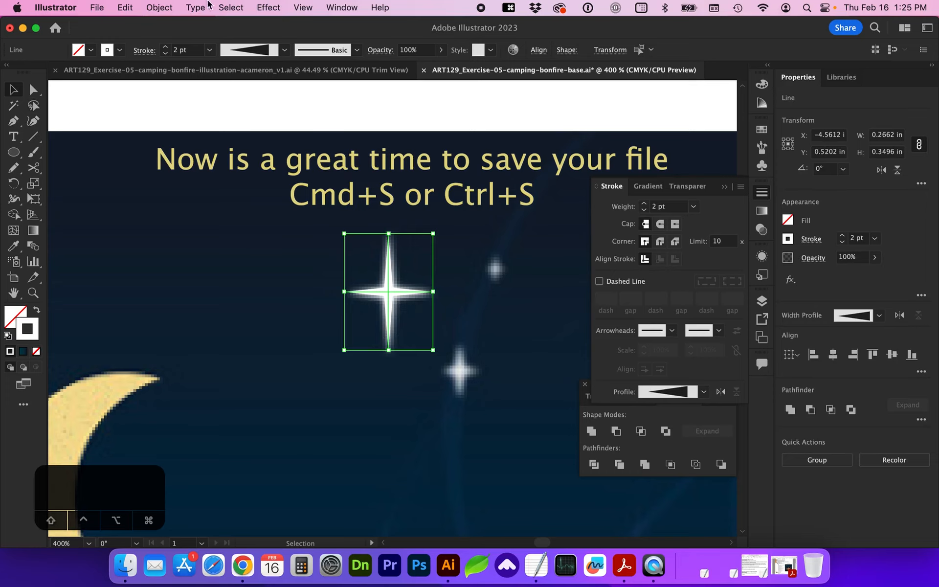
pyautogui.click(152, 7)
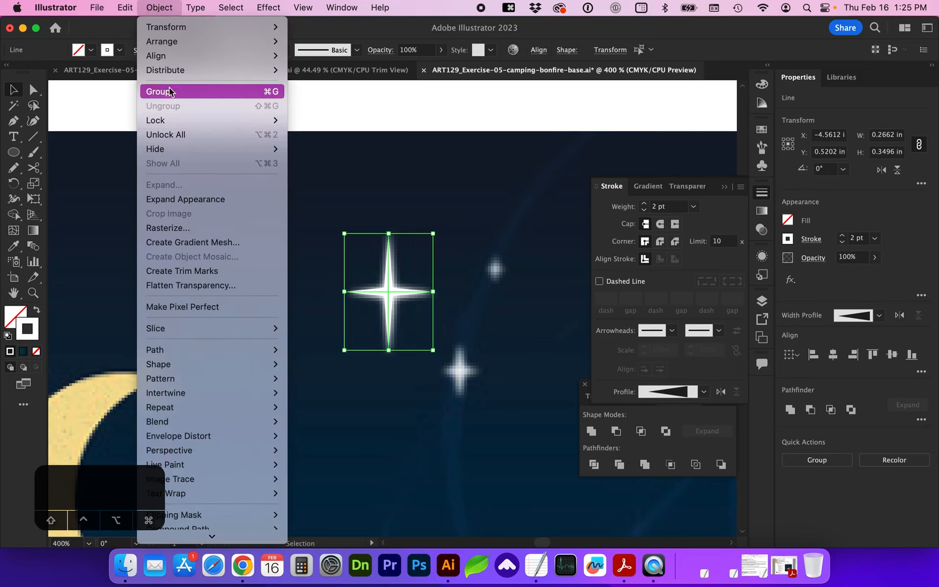
pyautogui.click(270, 92)
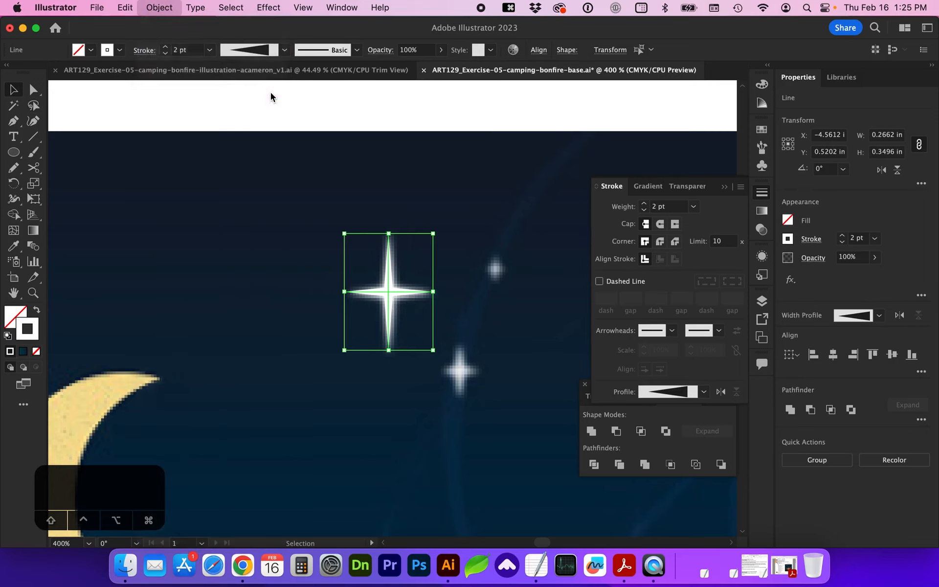
# Step: Move the large star as a test of the grouping, and undo the move
pyautogui.click(383, 392)
pyautogui.moveTo(392, 318); pyautogui.dragTo(428, 316)
pyautogui.press('super+z')
pyautogui.press('super+z')
pyautogui.click(400, 375)
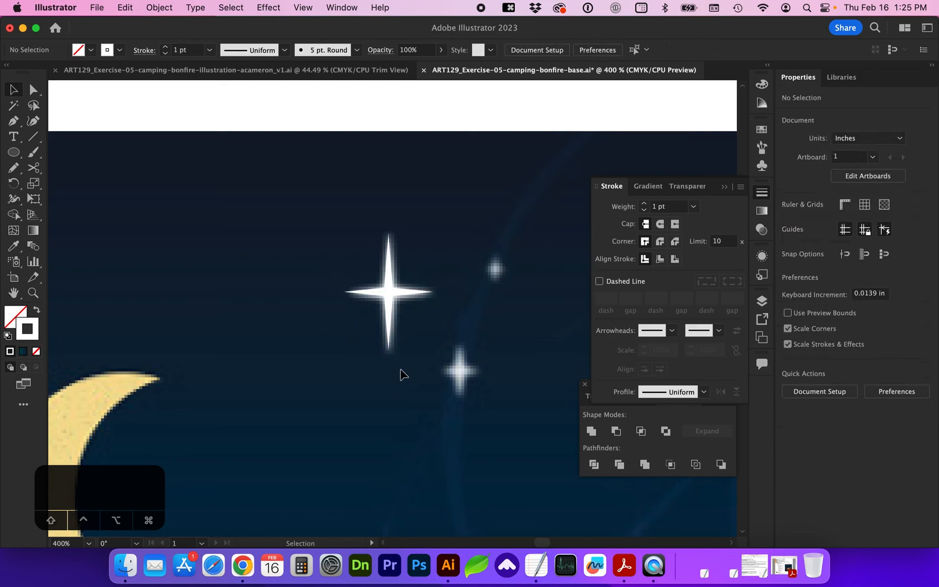
# Step: Duplicate the large star to its upper right and scale the copy down proportionally to about 0.10 by 0.13 in
pyautogui.hscroll(4, 386, 373)
pyautogui.scroll(1, 386, 373)
pyautogui.click(293, 314)
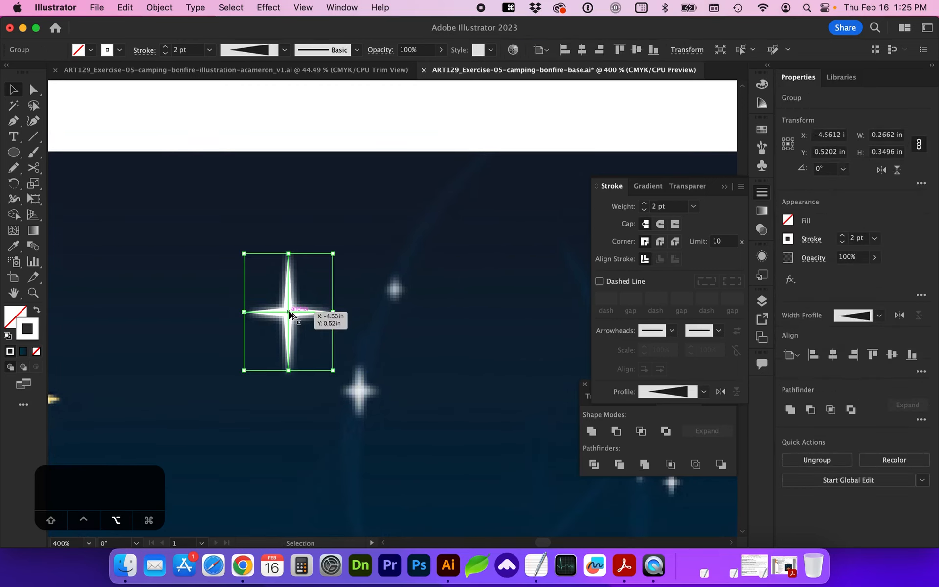
pyautogui.moveTo(294, 313); pyautogui.dragTo(417, 290)
pyautogui.moveTo(446, 346)
pyautogui.mouseDown()
pyautogui.moveTo(383, 275)
pyautogui.moveTo(396, 307)
pyautogui.mouseUp()
pyautogui.moveTo(418, 261)
pyautogui.mouseDown()
pyautogui.moveTo(404, 288)
pyautogui.moveTo(398, 281)
pyautogui.moveTo(428, 248)
pyautogui.mouseUp()
# Step: Place another copy of the star at the lower right of the large one, sized about 0.14 by 0.18 in
pyautogui.moveTo(453, 242); pyautogui.dragTo(433, 457)
pyautogui.moveTo(396, 416); pyautogui.dragTo(396, 404)
pyautogui.moveTo(427, 444); pyautogui.dragTo(412, 424)
pyautogui.moveTo(389, 393); pyautogui.dragTo(416, 439)
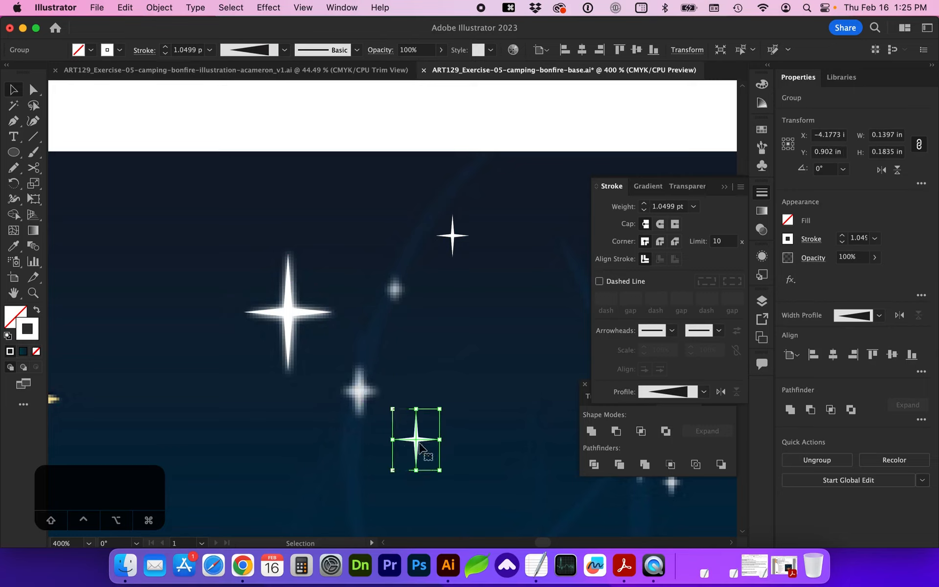
# Step: Try stroke weights of 1.25 pt and 1.35 pt on the lower small star
pyautogui.click(179, 52)
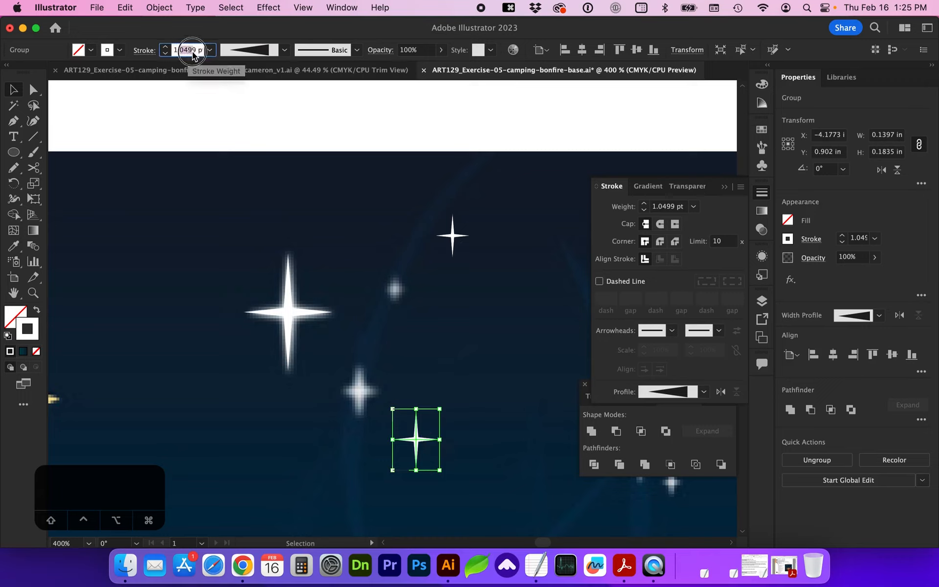
pyautogui.write('1.25')
pyautogui.press('Return')
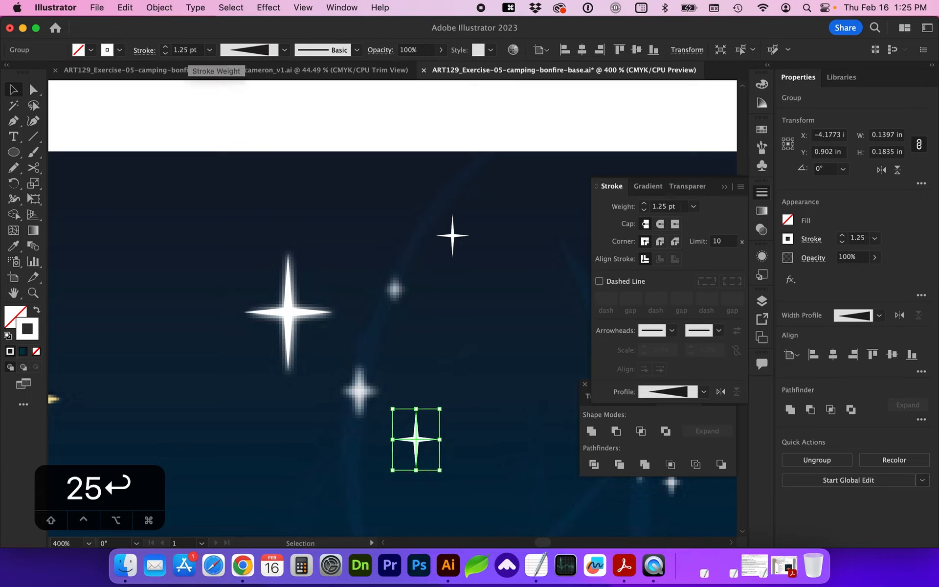
pyautogui.moveTo(184, 52); pyautogui.dragTo(179, 52)
pyautogui.write('3')
pyautogui.press('Return')
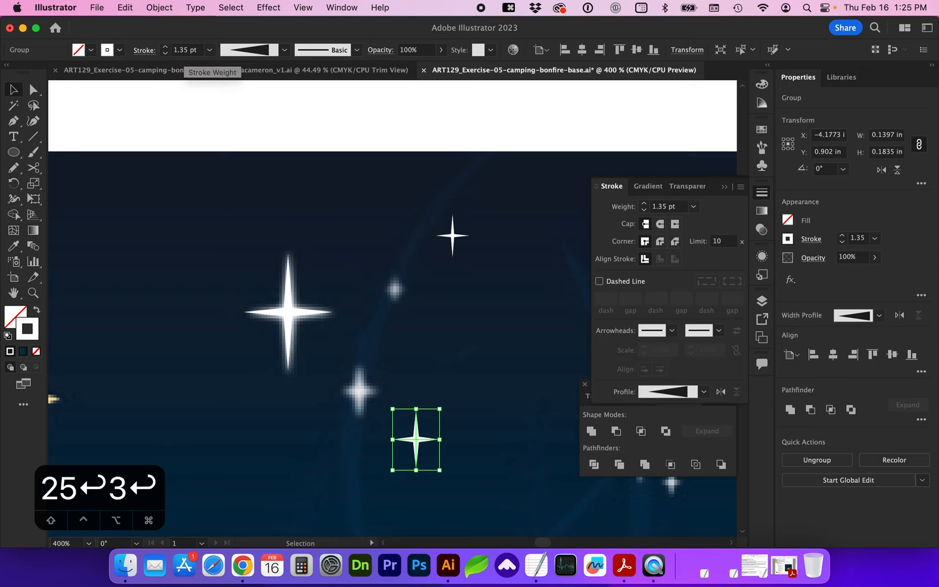
# Step: Set the stroke weight of both small stars to 2 pt
pyautogui.click(453, 237)
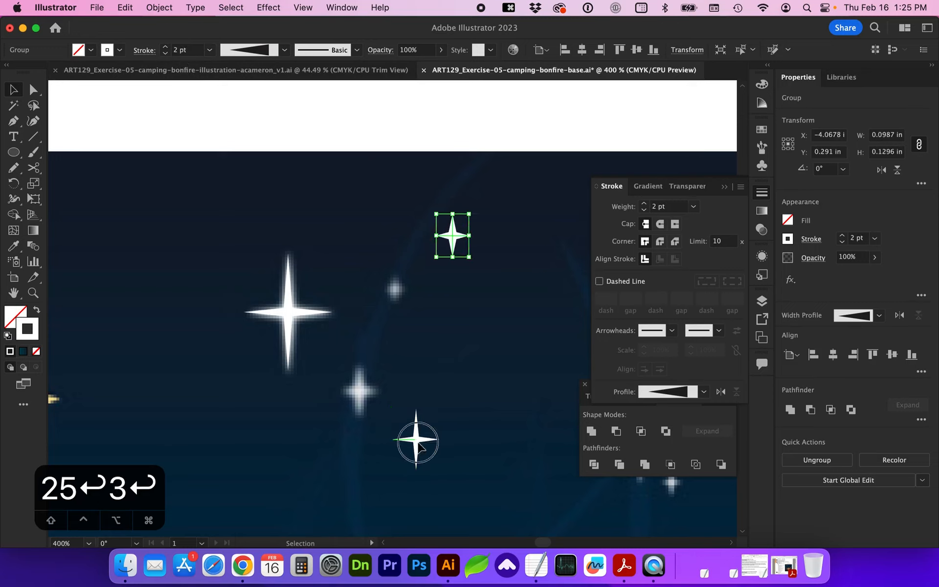
pyautogui.click(226, 315)
# Step: Duplicate the large star and the lower small star together farther to the right in the first reference sky
pyautogui.press('super+minus')
pyautogui.press('super+minus')
pyautogui.press('super+minus')
pyautogui.press('super+minus')
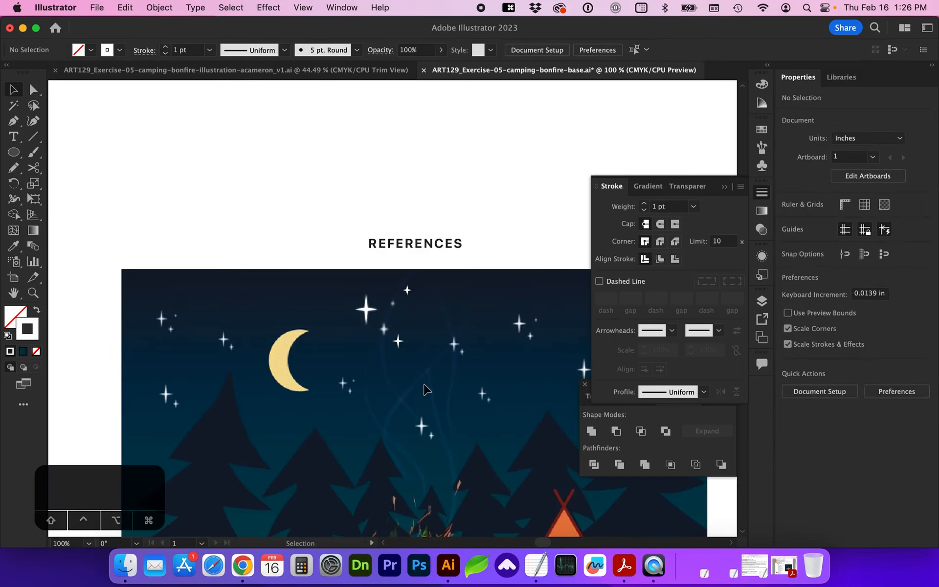
pyautogui.press('z')
pyautogui.moveTo(414, 370); pyautogui.dragTo(457, 372)
pyautogui.press('v')
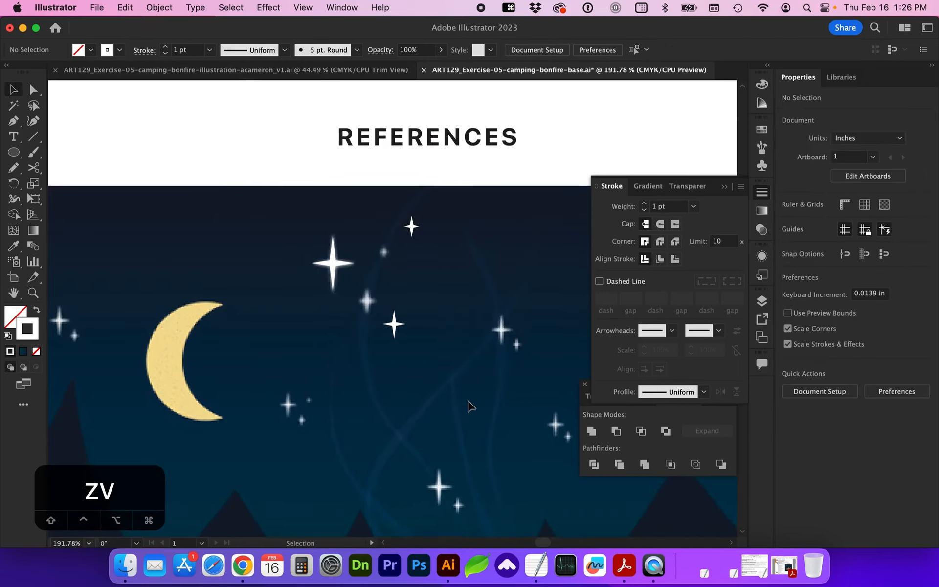
pyautogui.moveTo(344, 332); pyautogui.dragTo(235, 252)
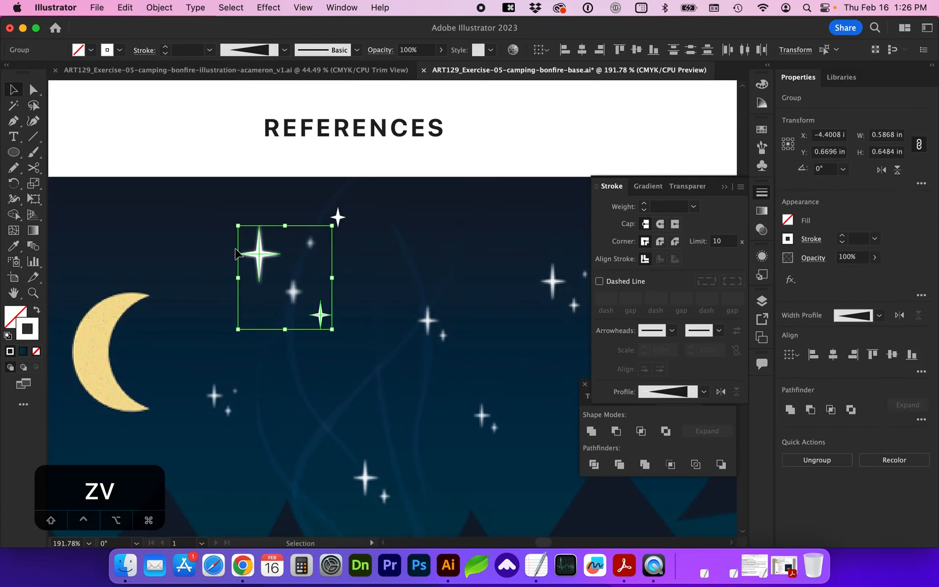
pyautogui.moveTo(263, 266); pyautogui.dragTo(443, 328)
pyautogui.hscroll(3, 422, 390)
pyautogui.click(426, 429)
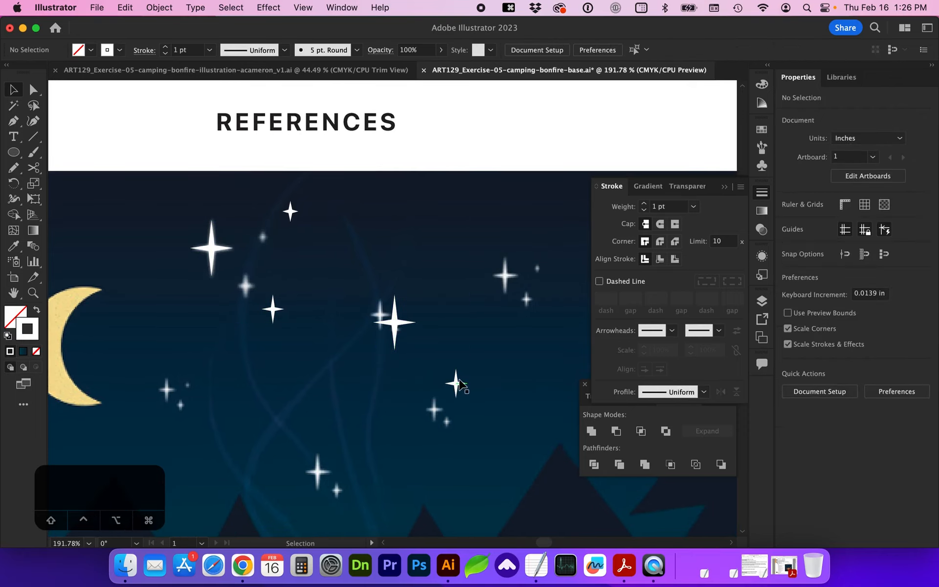
# Step: Reposition the two duplicated stars near the reference star clusters and scale both down for size variation
pyautogui.moveTo(457, 383); pyautogui.dragTo(468, 284)
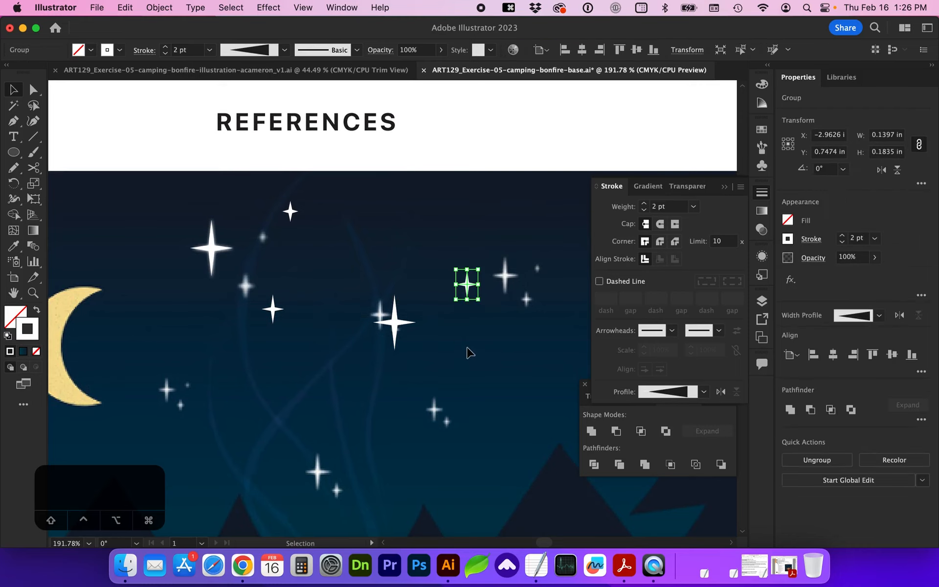
pyautogui.moveTo(394, 322); pyautogui.dragTo(399, 333)
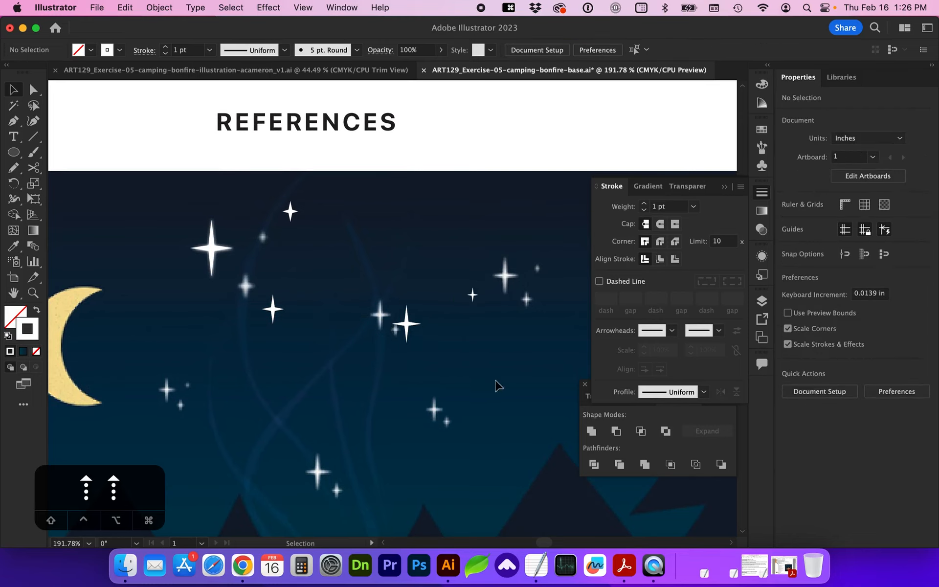
# Step: Cut the five new stars from the first reference sky and paste them into the main artboard's sky beside the moon
pyautogui.moveTo(497, 381); pyautogui.dragTo(152, 238)
pyautogui.press('super+g')
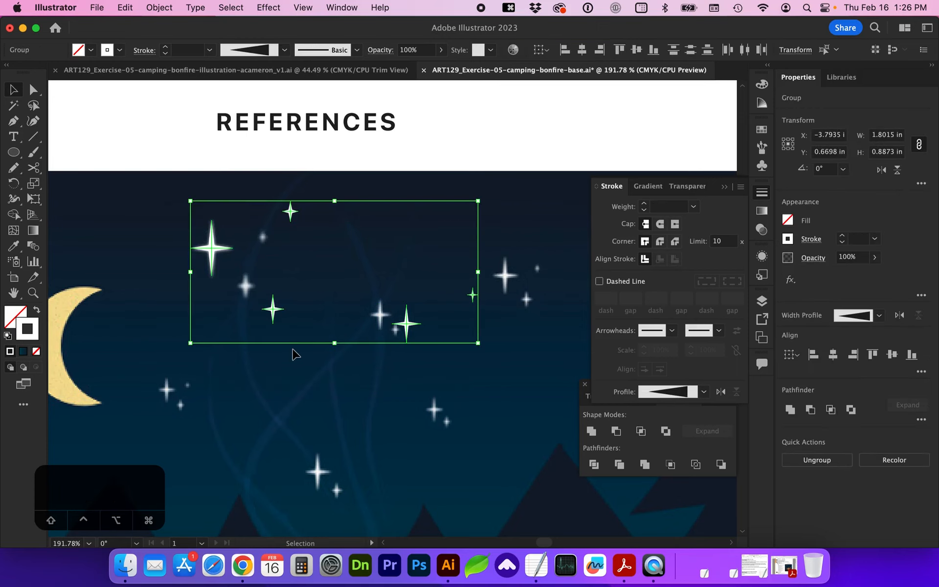
pyautogui.press('super+x')
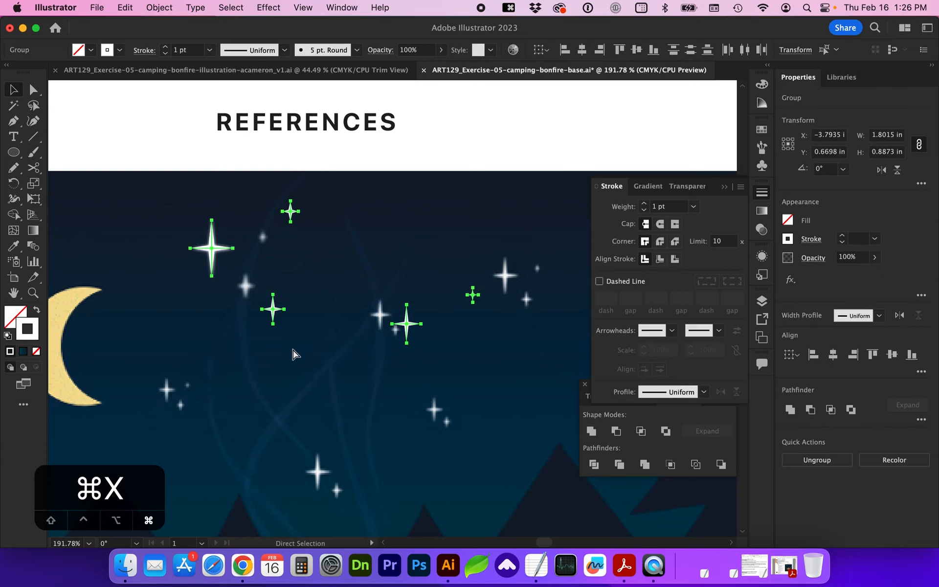
pyautogui.press('super+0')
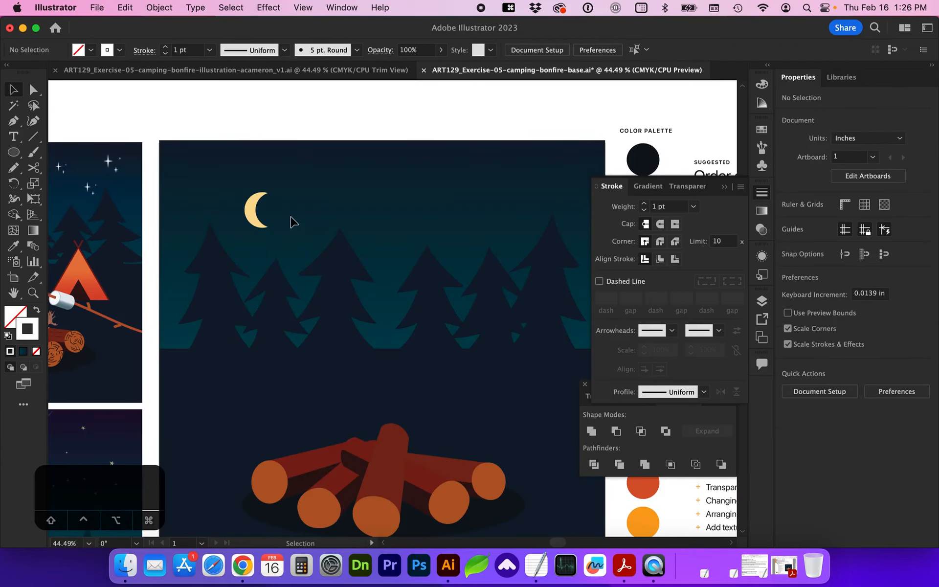
pyautogui.press('super+v')
pyautogui.moveTo(369, 310); pyautogui.dragTo(290, 190)
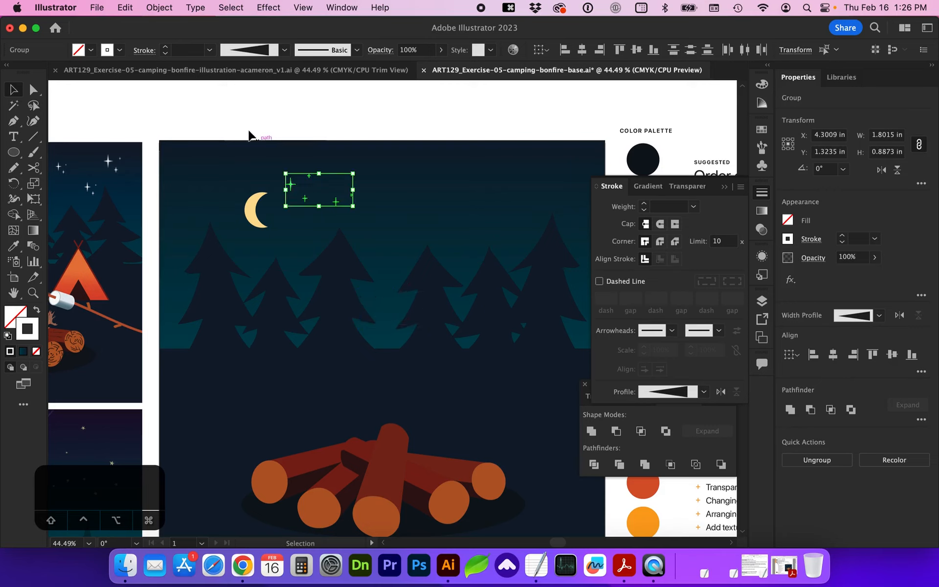
pyautogui.click(125, 7)
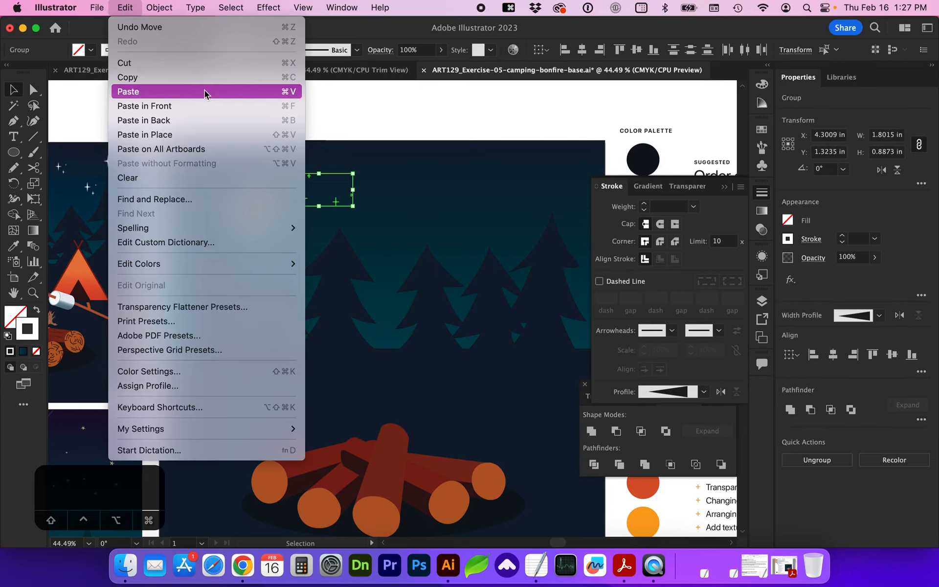
pyautogui.click(376, 35)
# Step: Create a new Scatter Brush from the three stars nearest the moon
pyautogui.press('z')
pyautogui.moveTo(157, 123); pyautogui.dragTo(517, 333)
pyautogui.press('v')
pyautogui.moveTo(280, 180); pyautogui.dragTo(362, 281)
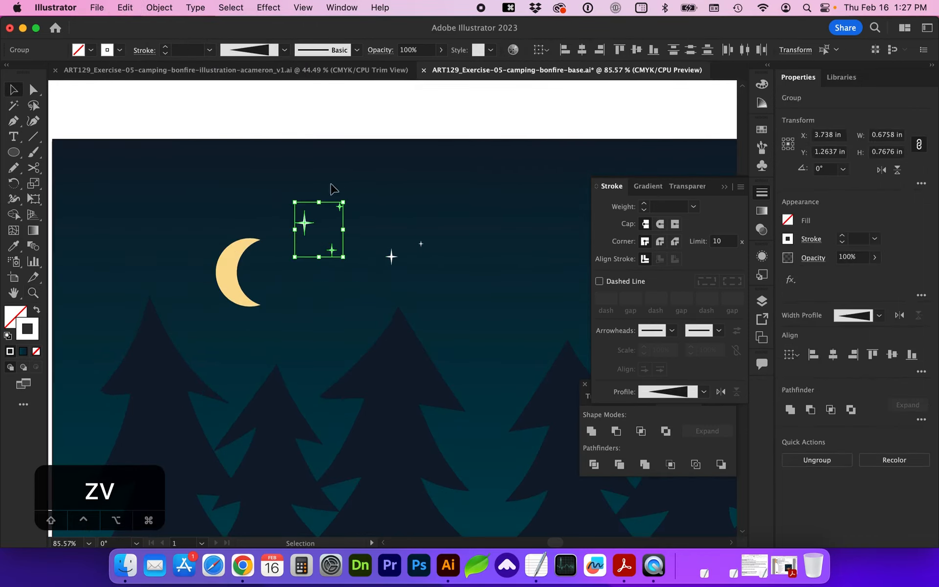
pyautogui.click(763, 147)
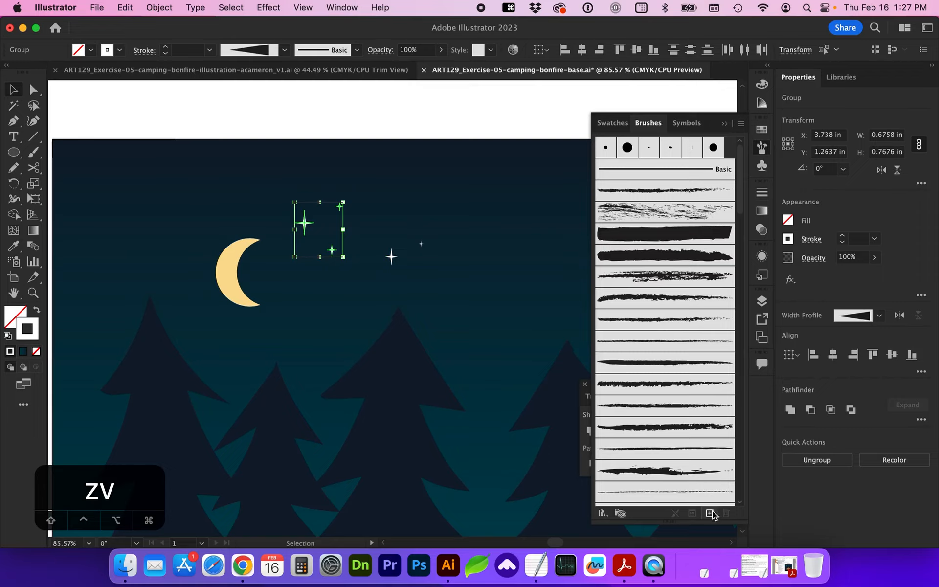
pyautogui.moveTo(711, 522); pyautogui.dragTo(719, 339)
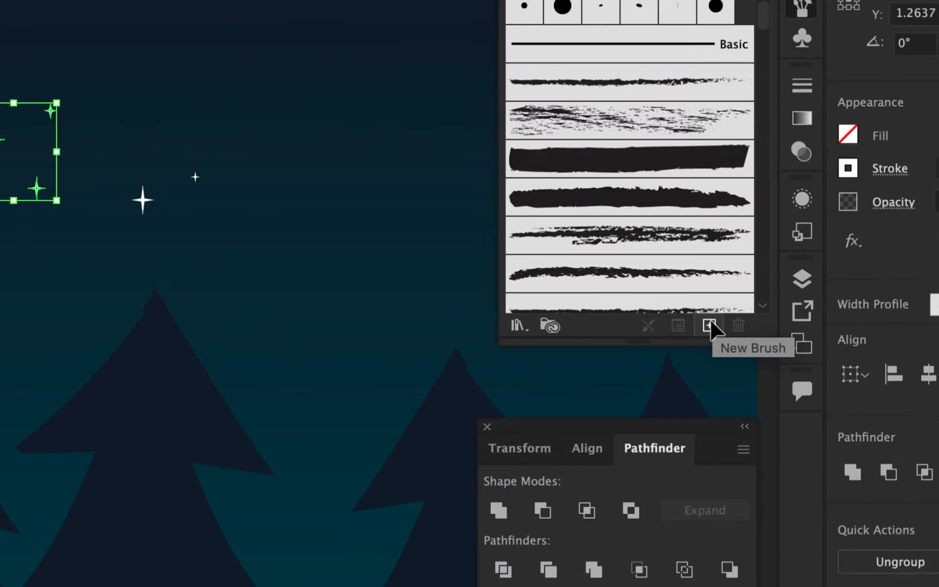
pyautogui.click(708, 325)
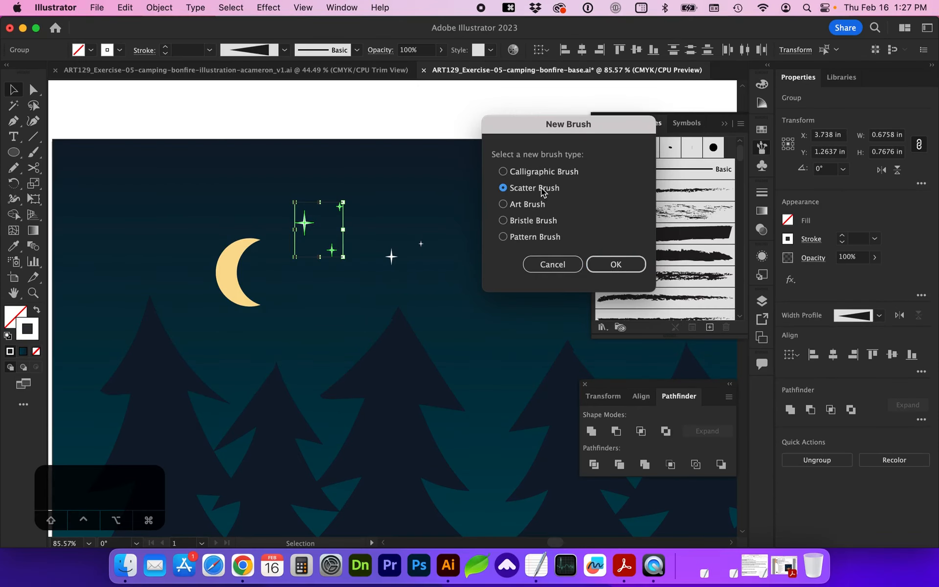
pyautogui.click(614, 264)
# Step: Set the brush's Scatter method to Random and its minimum random size to 40%, consulting the reference screenshot of the options
pyautogui.moveTo(599, 62); pyautogui.dragTo(559, 75)
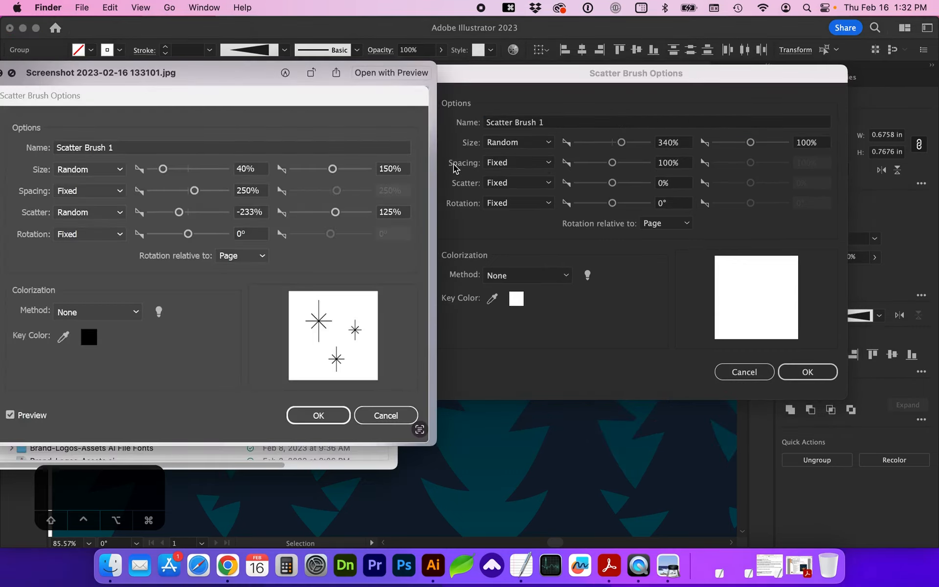
pyautogui.click(523, 81)
pyautogui.click(110, 564)
pyautogui.click(516, 146)
pyautogui.click(514, 183)
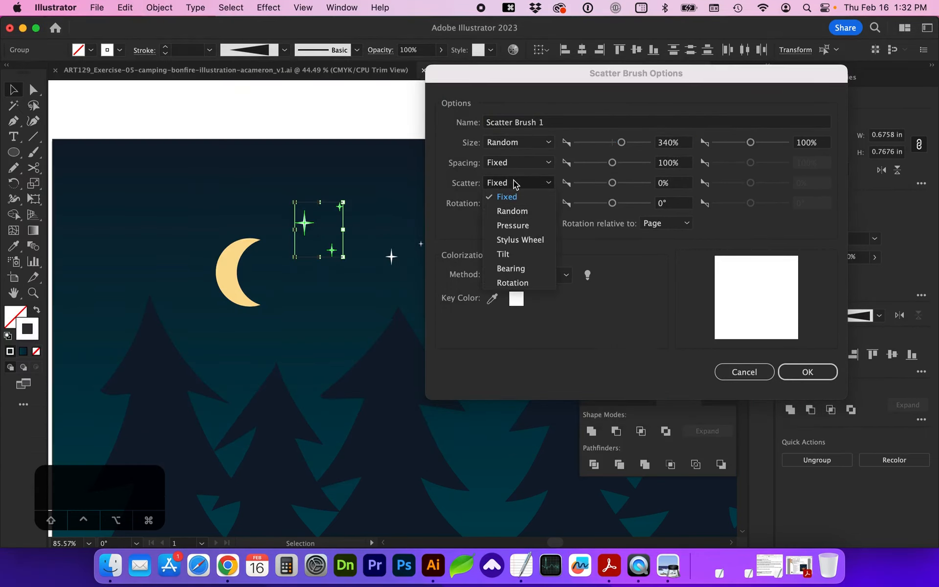
pyautogui.click(512, 210)
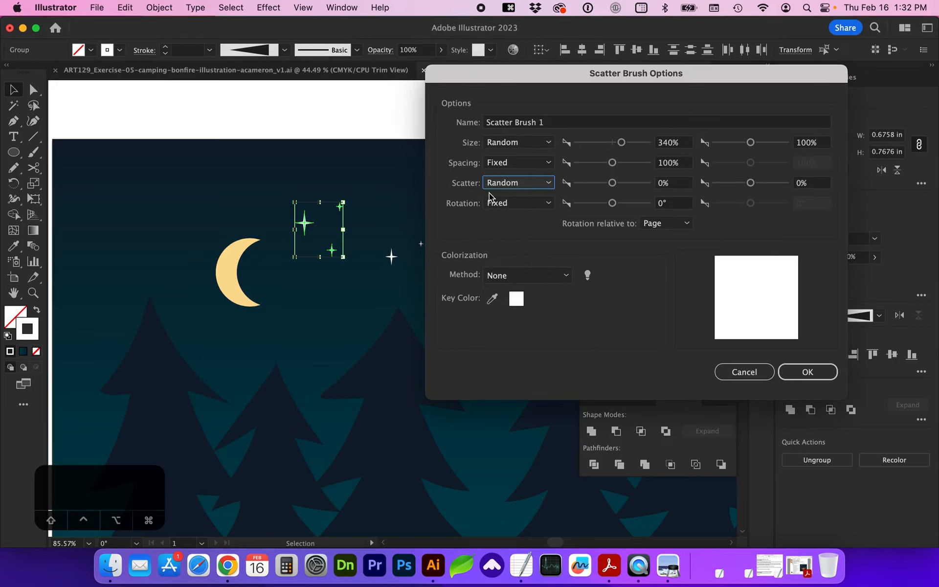
pyautogui.click(670, 142)
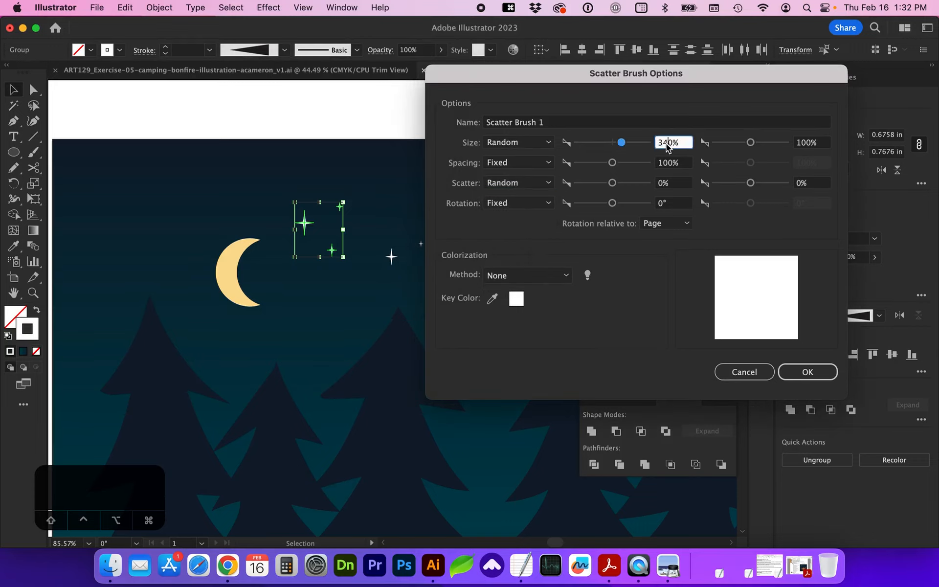
pyautogui.press('BackSpace')
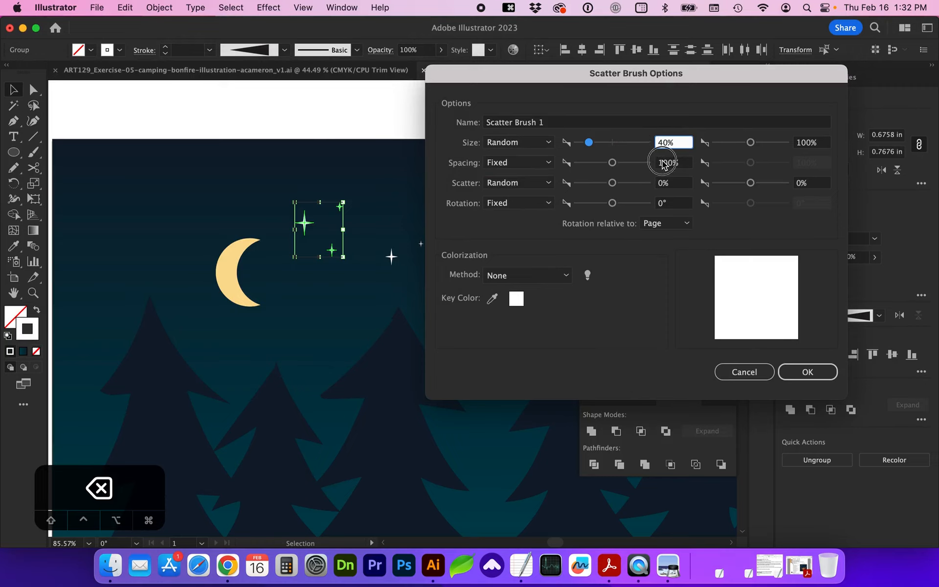
# Step: Set the scatter brush's fixed spacing to 200% and its minimum scatter to -200%
pyautogui.moveTo(658, 162); pyautogui.dragTo(663, 162)
pyautogui.write('2')
pyautogui.click(668, 184)
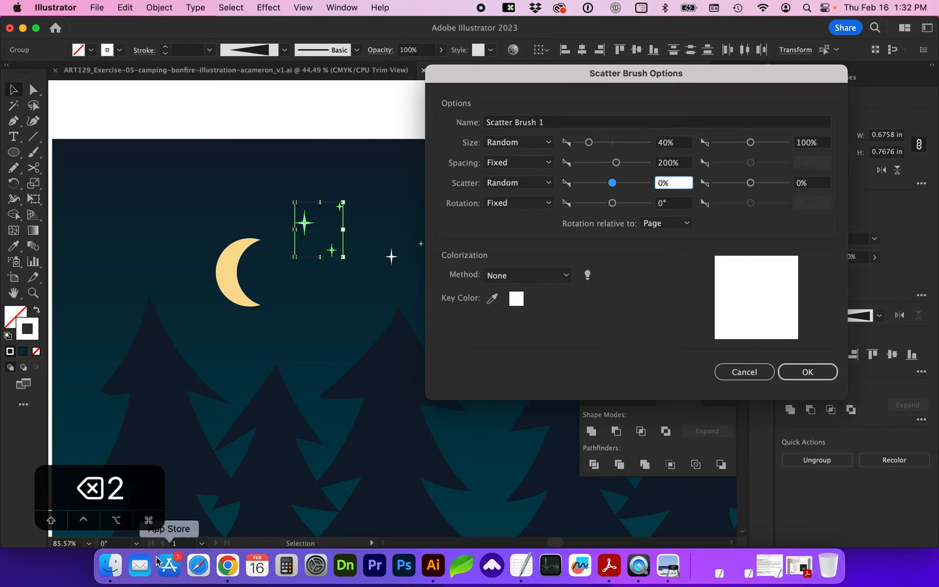
pyautogui.write('-2')
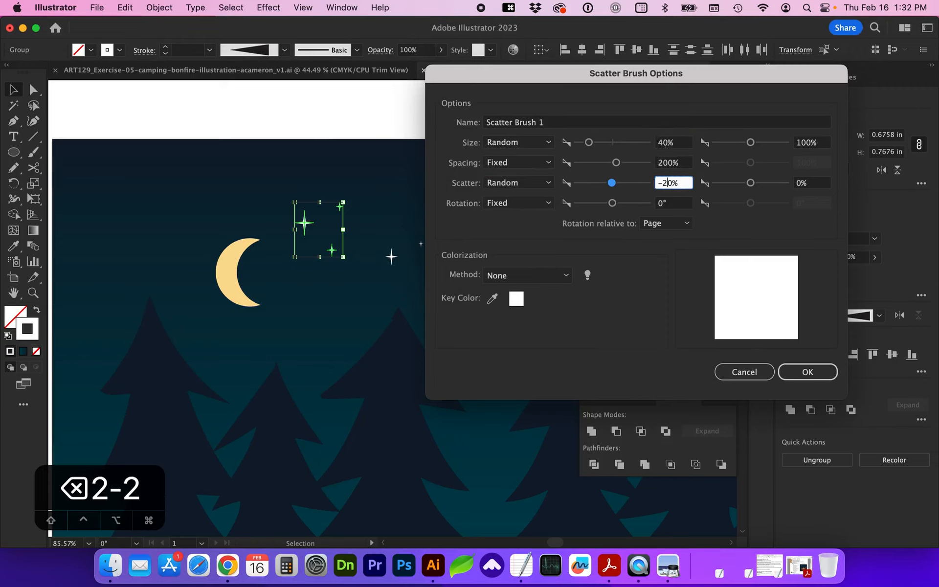
pyautogui.write('0')
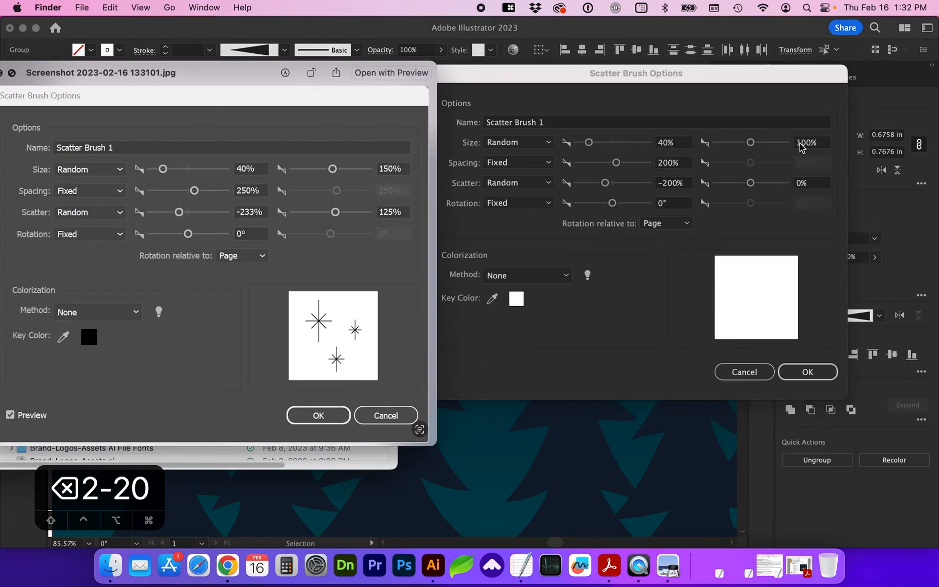
# Step: Set the scatter brush's maximum size to 150% and maximum scatter to 125%, and accept the options
pyautogui.click(804, 142)
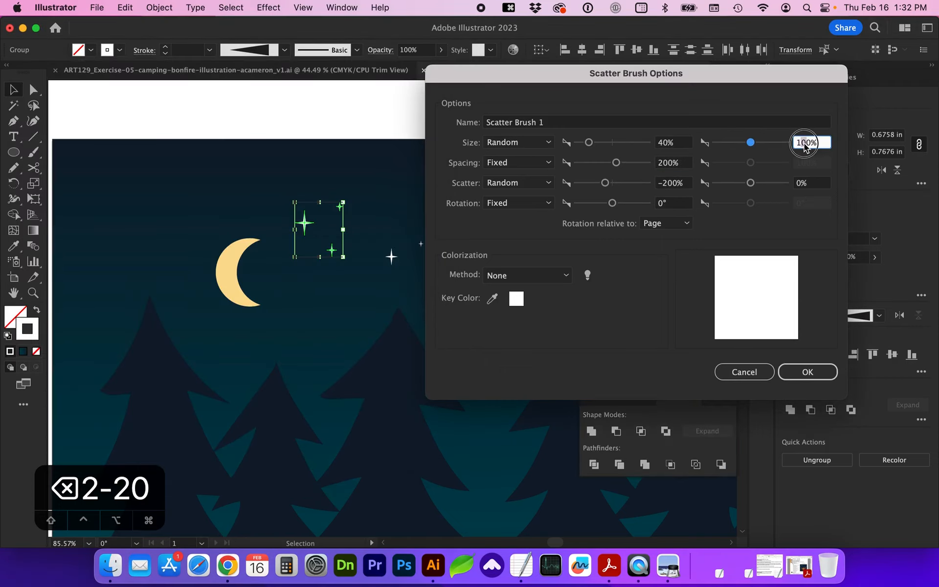
pyautogui.write('5')
pyautogui.press('Tab')
pyautogui.press('Tab')
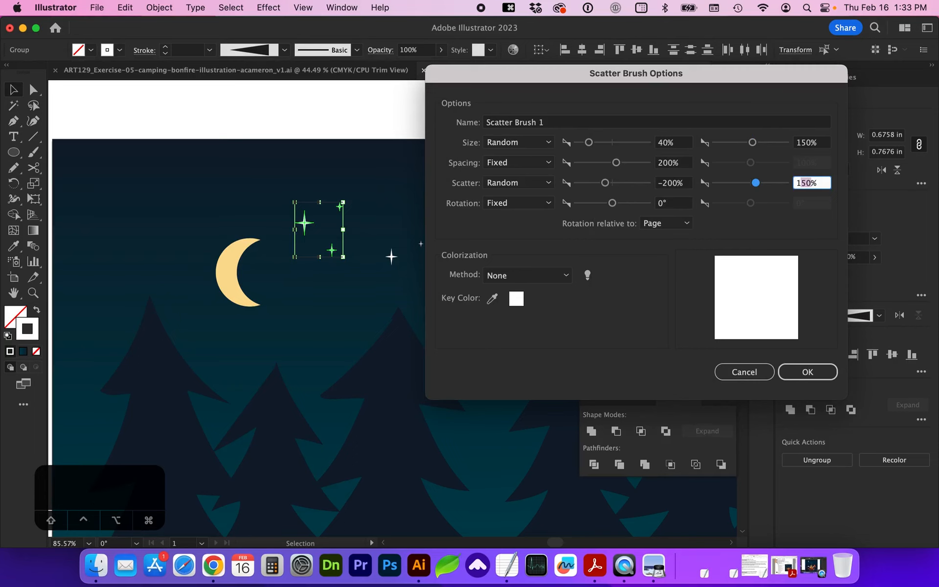
pyautogui.write('125')
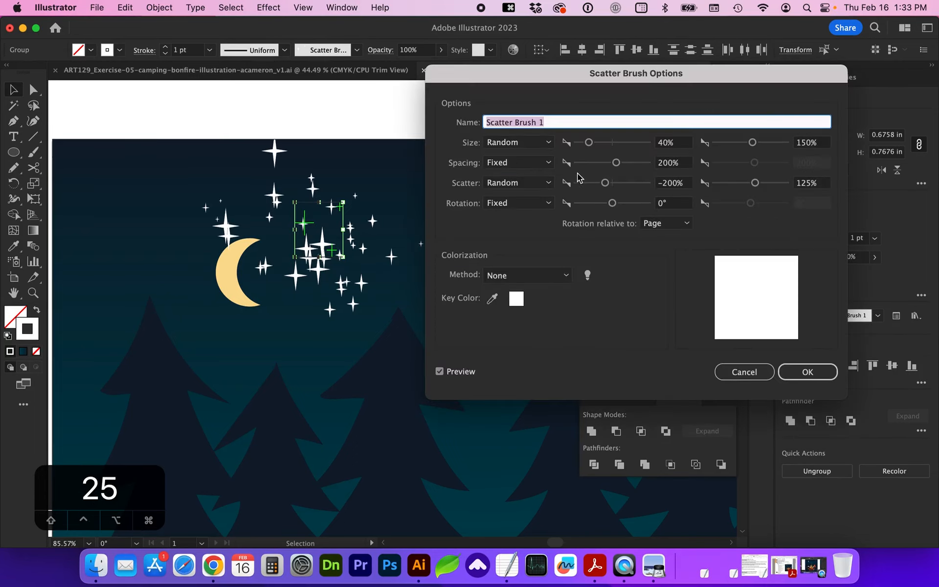
# Step: Name the three-star scatter brush Stars in its options
pyautogui.moveTo(666, 78)
pyautogui.mouseDown()
pyautogui.moveTo(571, 89)
pyautogui.moveTo(609, 70)
pyautogui.mouseUp()
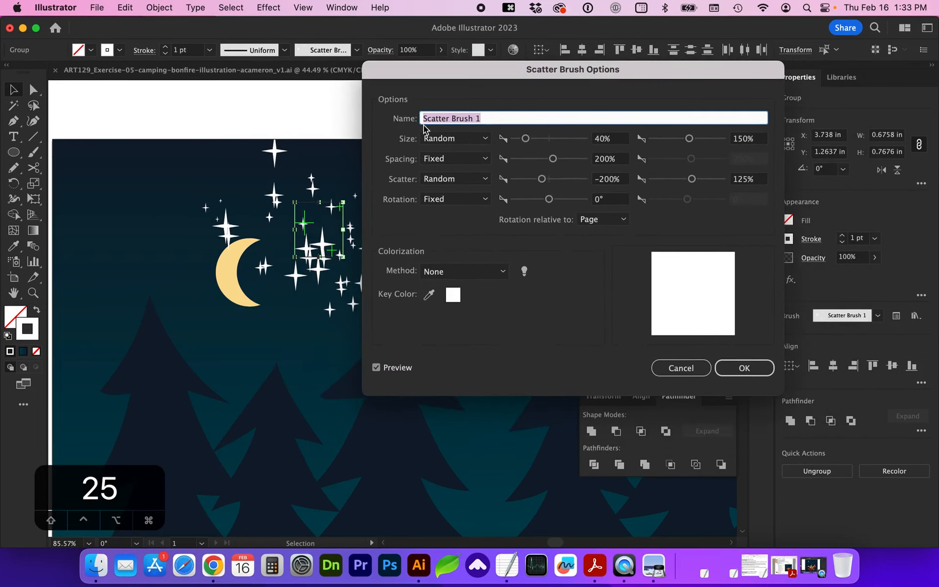
pyautogui.write('Stars')
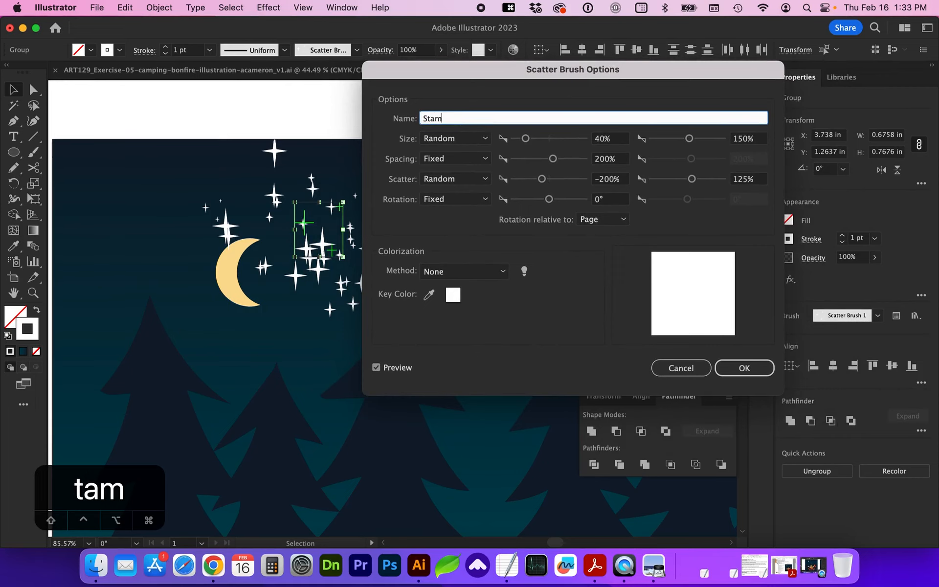
pyautogui.press('Return')
# Step: Move the three source stars out of the night sky onto the blank canvas above the artboards
pyautogui.moveTo(523, 237); pyautogui.dragTo(342, 198)
pyautogui.press('super+minus')
pyautogui.press('super+minus')
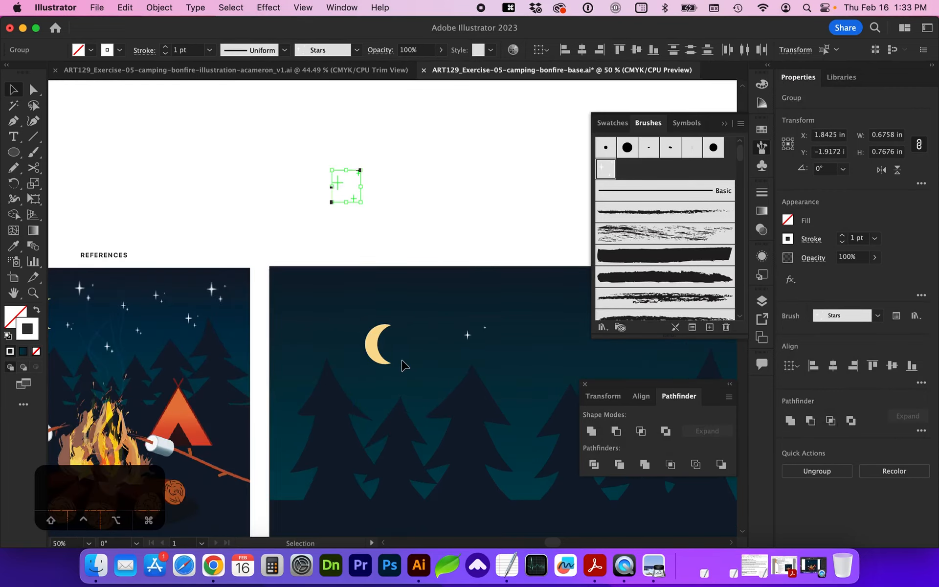
# Step: Create a second Scatter Brush from the two stars remaining in the sky
pyautogui.hscroll(3, 402, 365)
pyautogui.moveTo(450, 325); pyautogui.dragTo(383, 293)
pyautogui.press('z')
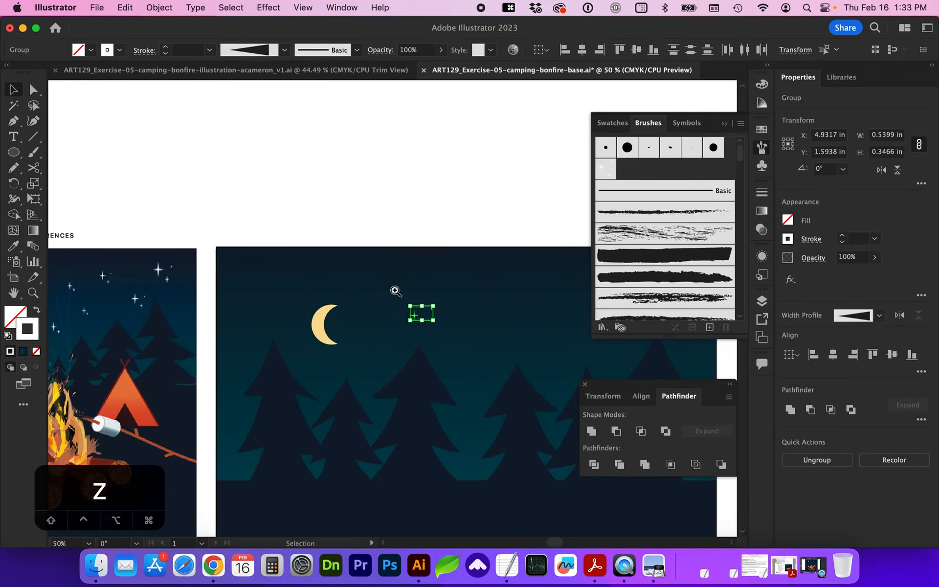
pyautogui.moveTo(489, 381); pyautogui.dragTo(511, 403)
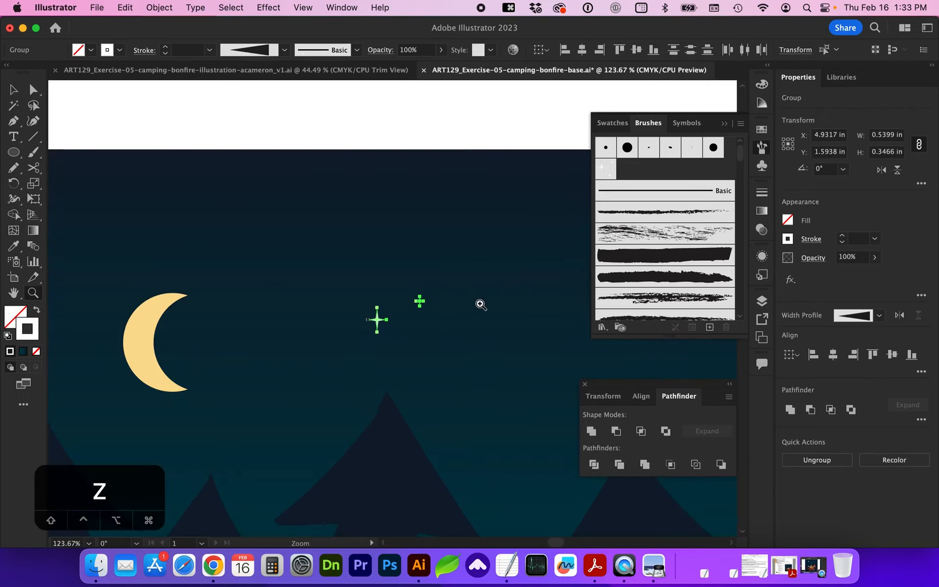
pyautogui.click(709, 326)
pyautogui.click(529, 190)
pyautogui.click(595, 264)
# Step: Configure the two-star brush with random size 40% to 150%, fixed spacing 250% and random scatter -130% to 125%
pyautogui.click(462, 178)
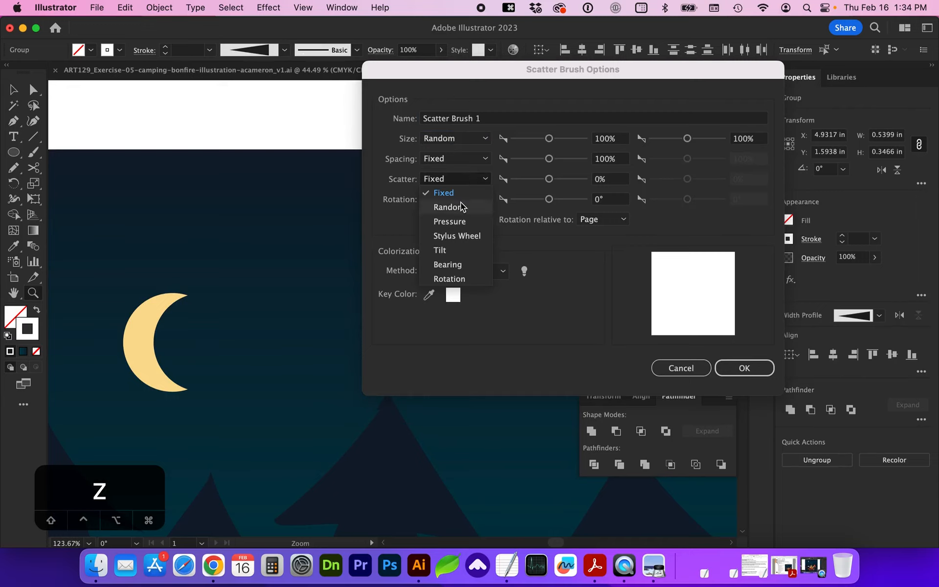
pyautogui.click(462, 207)
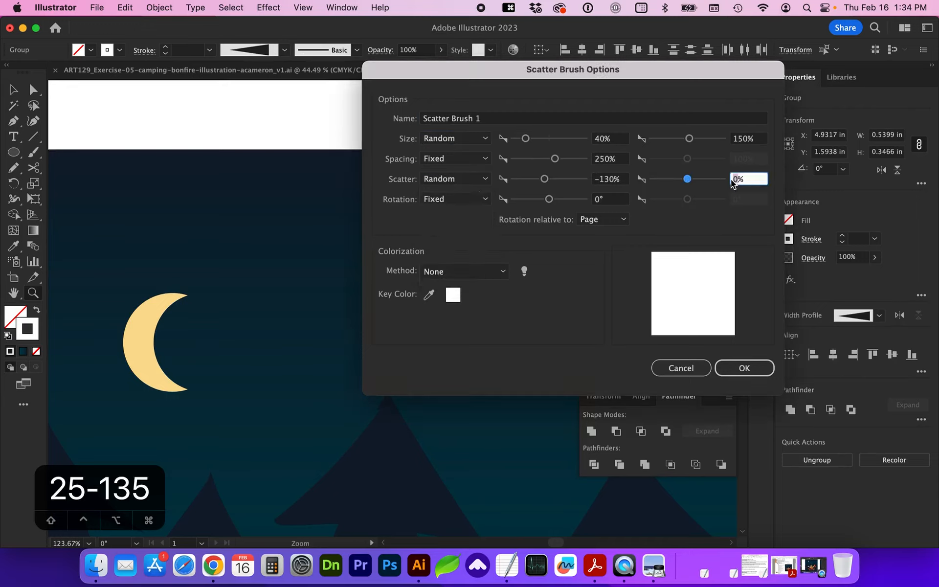
pyautogui.write('125')
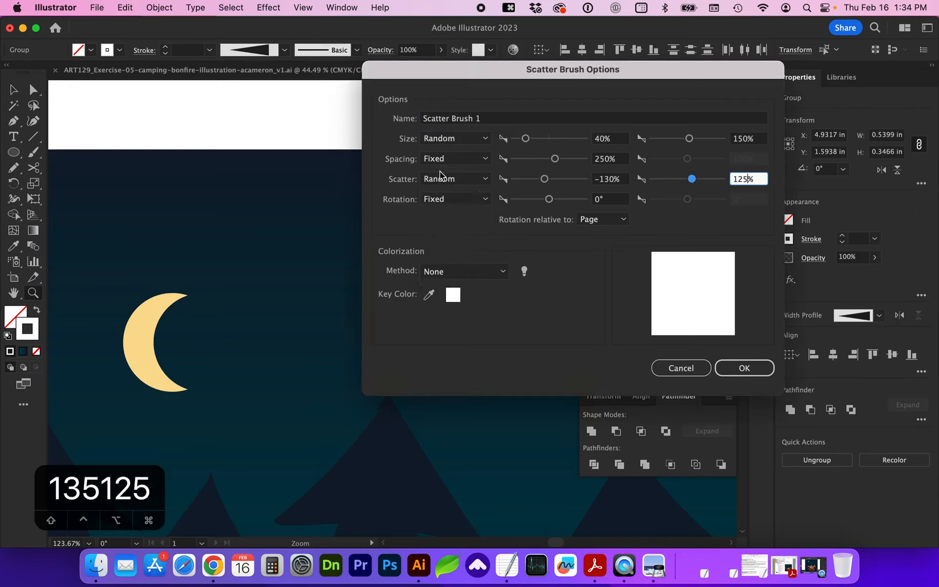
pyautogui.press('Return')
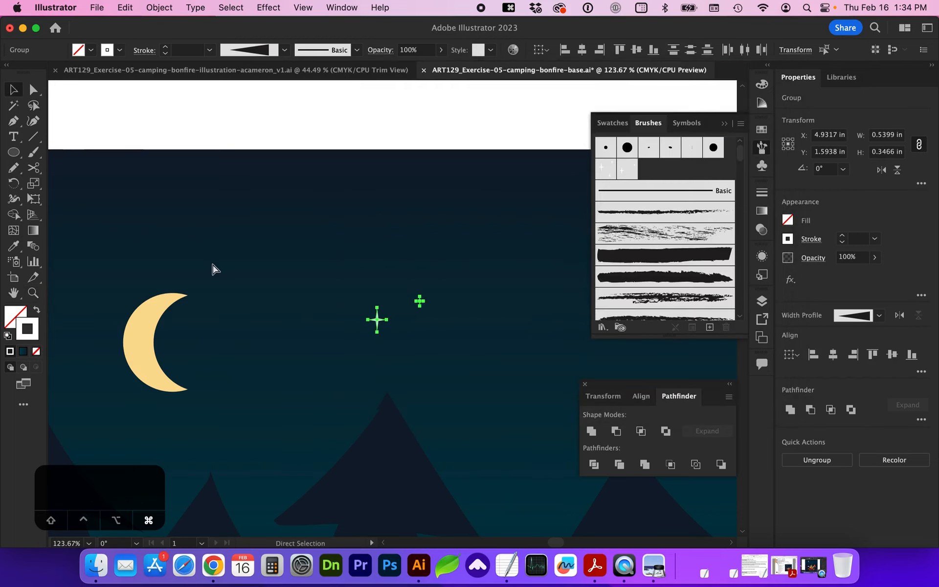
# Step: Move the two source stars off the night sky onto the blank canvas above the main artboard
pyautogui.press('super+minus')
pyautogui.press('super+minus')
pyautogui.press('super+minus')
pyautogui.moveTo(378, 311); pyautogui.dragTo(380, 186)
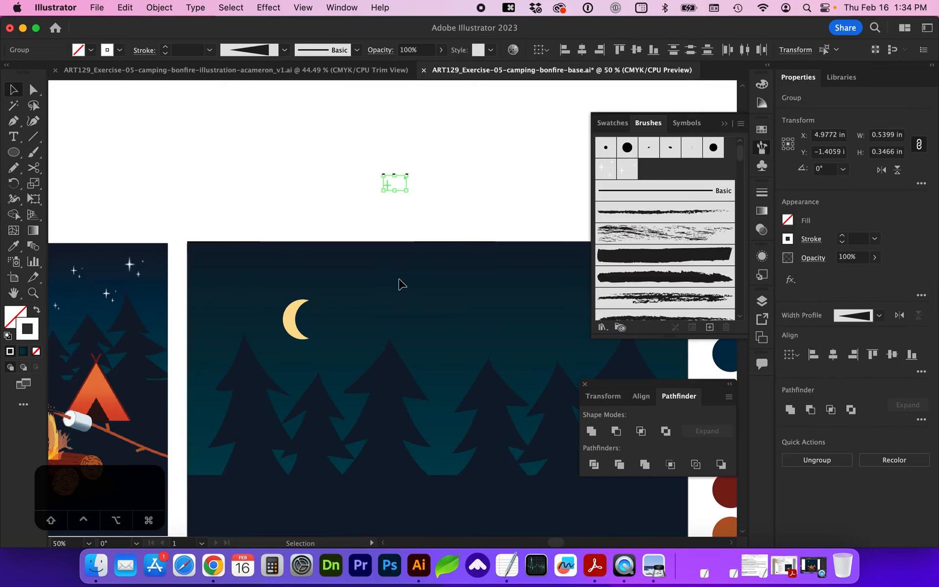
# Step: Paint one long wavy Paintbrush stroke with the two-star scatter brush across the main artboard's sky, past the moon and trees
pyautogui.scroll(-2, 399, 284)
pyautogui.click(33, 152)
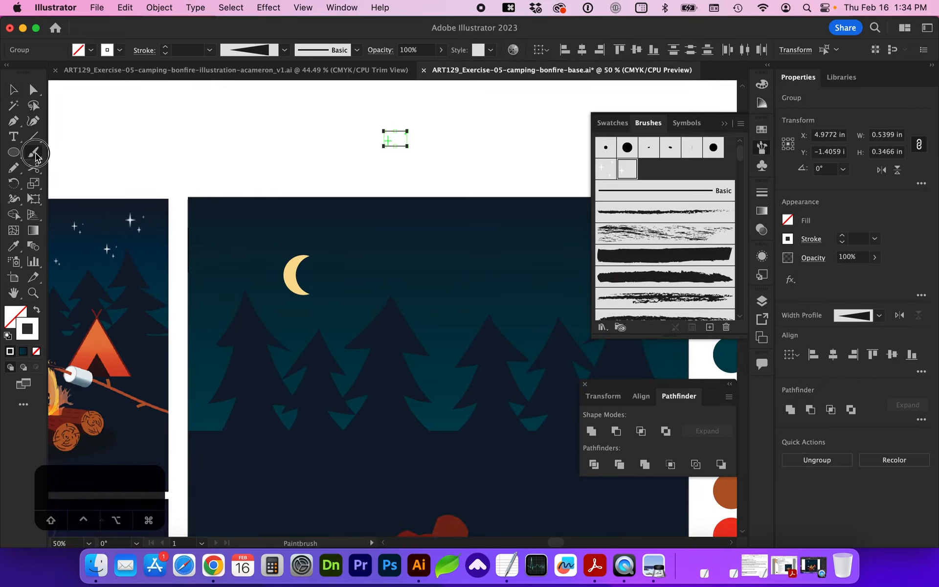
pyautogui.moveTo(202, 303)
pyautogui.mouseDown()
pyautogui.moveTo(332, 224)
pyautogui.moveTo(385, 284)
pyautogui.moveTo(404, 382)
pyautogui.moveTo(474, 337)
pyautogui.moveTo(601, 226)
pyautogui.mouseUp()
pyautogui.hscroll(5, 472, 323)
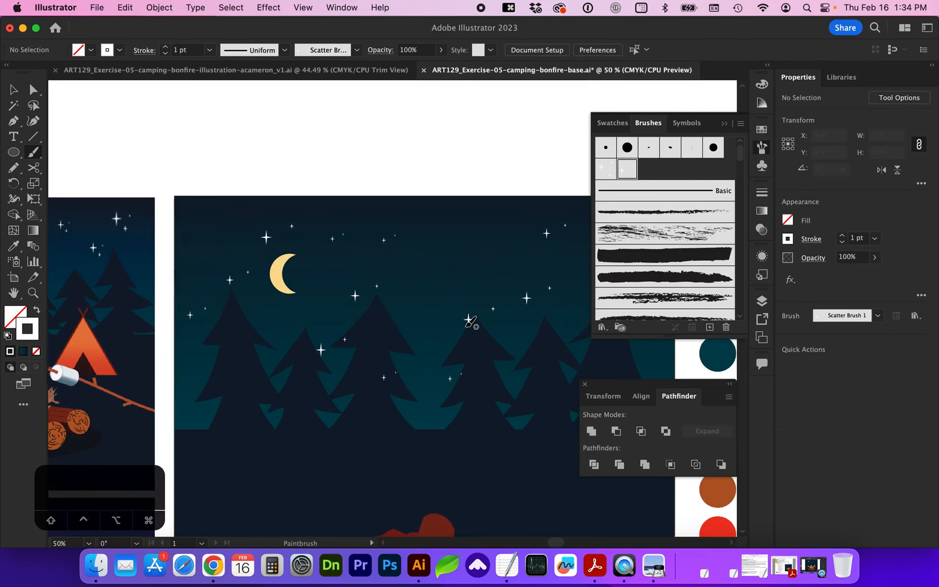
# Step: Scale the painted star path up to about 10.05 by 4.53 in and reapply the two-star brush to redistribute its stars
pyautogui.press('v')
pyautogui.click(464, 242)
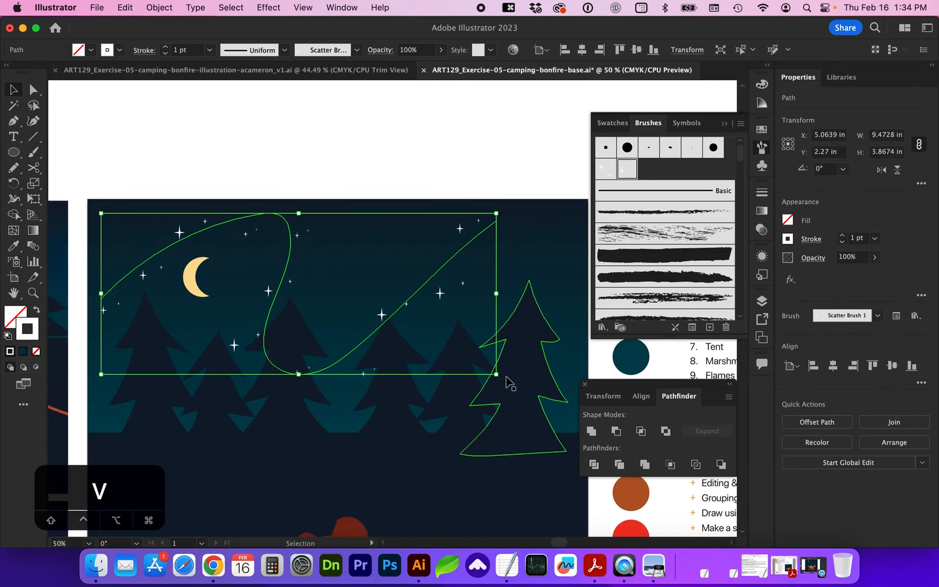
pyautogui.moveTo(496, 381)
pyautogui.mouseDown()
pyautogui.moveTo(538, 396)
pyautogui.moveTo(533, 410)
pyautogui.moveTo(520, 401)
pyautogui.mouseUp()
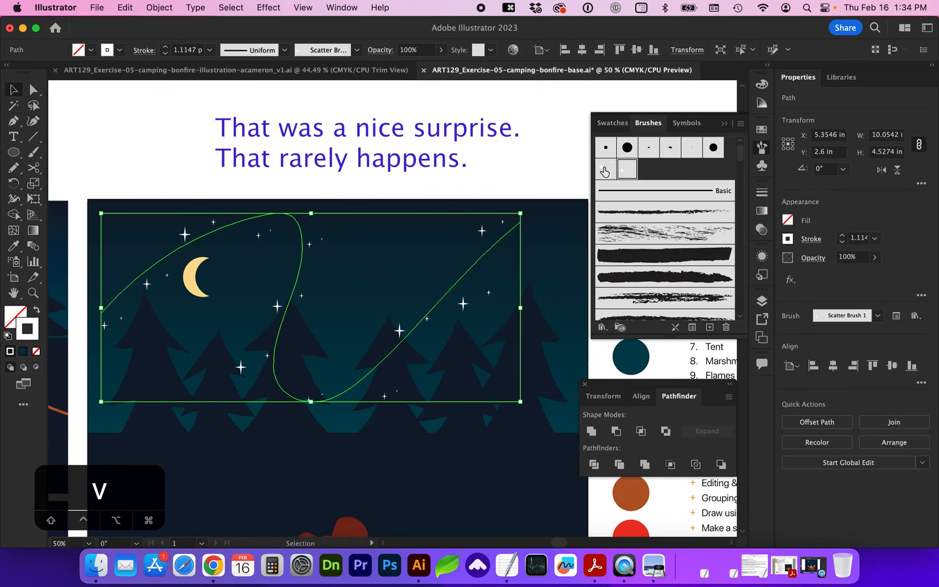
pyautogui.click(628, 172)
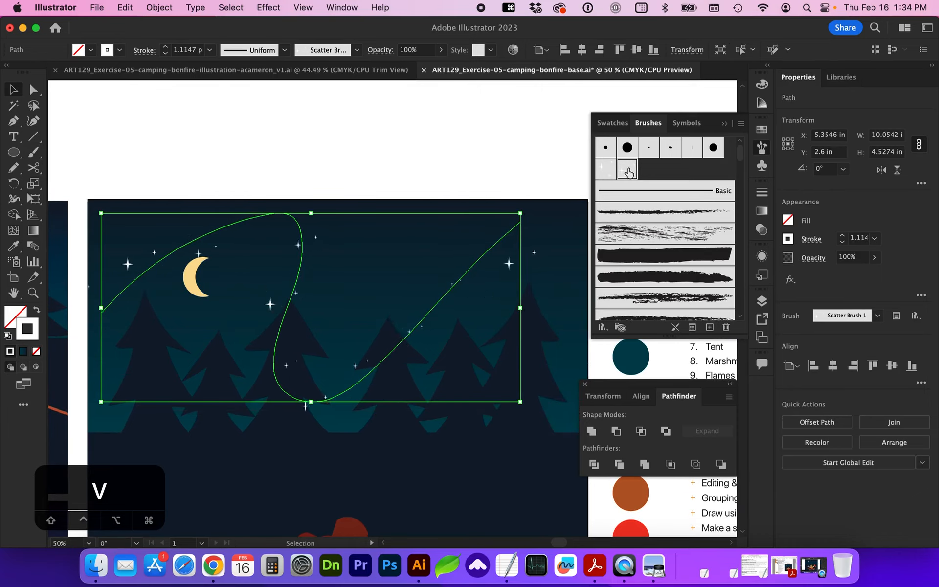
# Step: Reapply the two-star brush to the wavy path several times to reshuffle its stars, and try the Stars brush on it
pyautogui.click(628, 172)
pyautogui.click(628, 172)
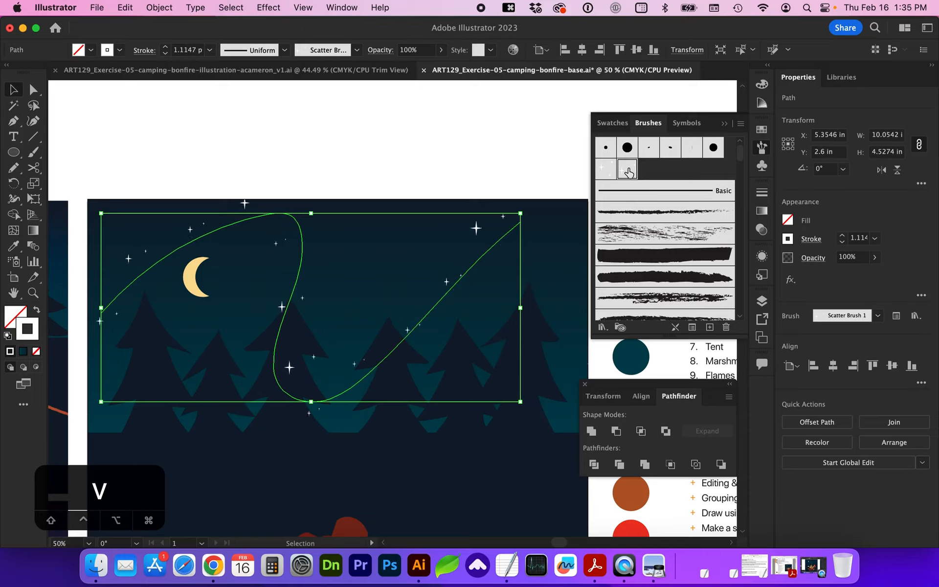
pyautogui.click(628, 172)
pyautogui.click(629, 172)
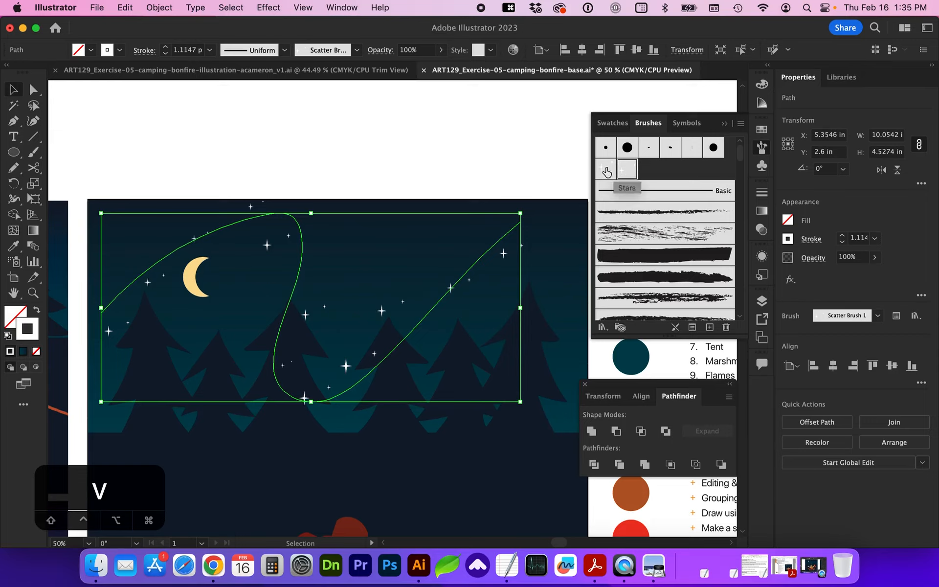
pyautogui.click(606, 170)
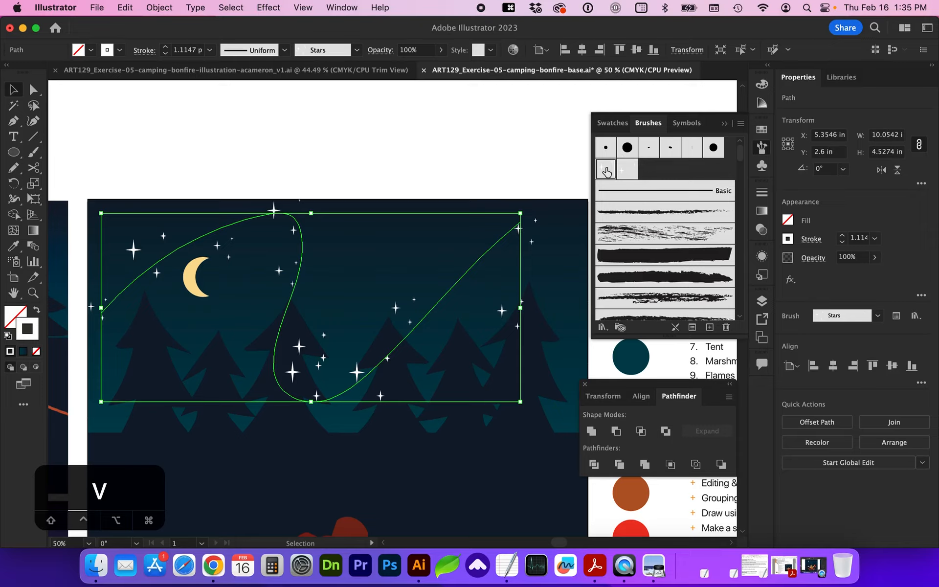
# Step: Paint two small clusters with the Stars brush in the empty middle of the sky and move one of them up
pyautogui.press('b')
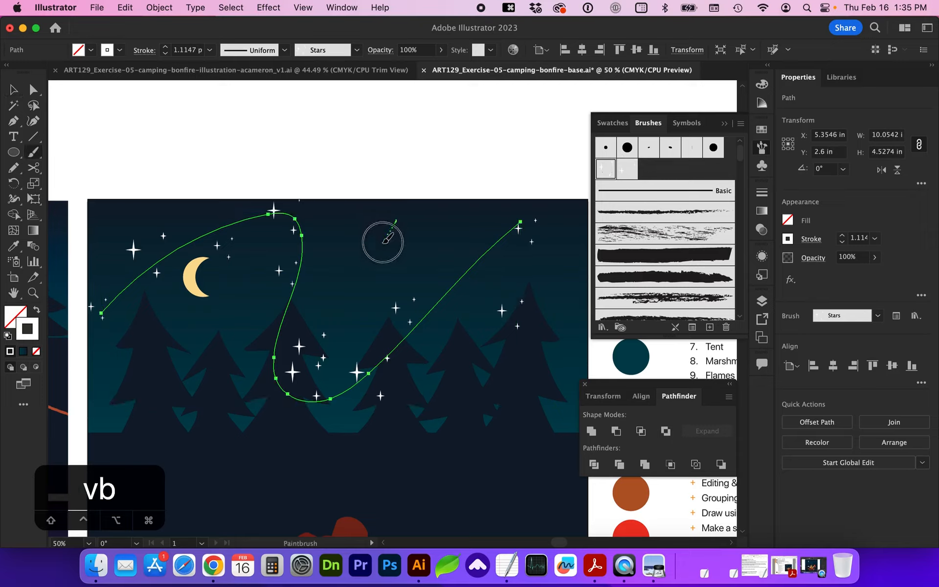
pyautogui.click(385, 239)
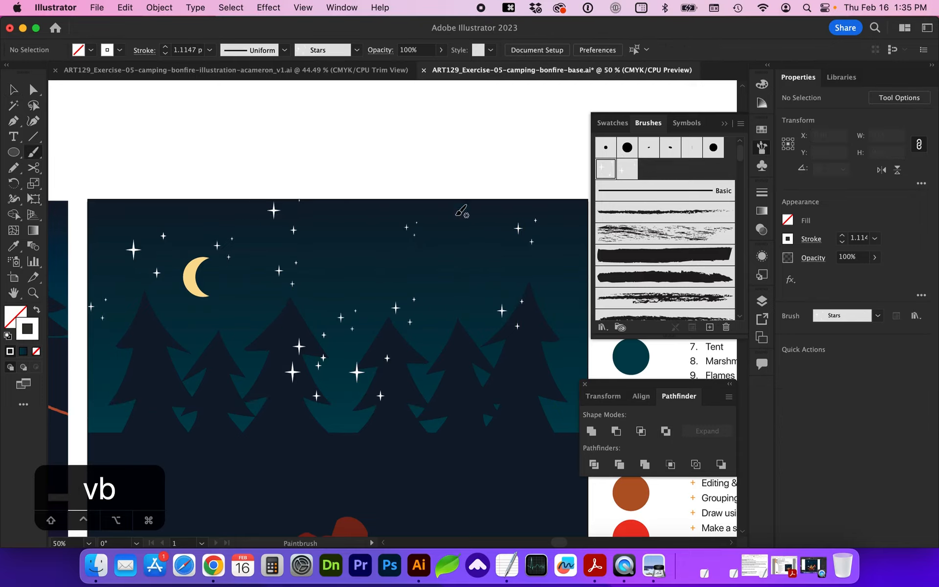
pyautogui.press('v')
pyautogui.moveTo(349, 268); pyautogui.dragTo(358, 235)
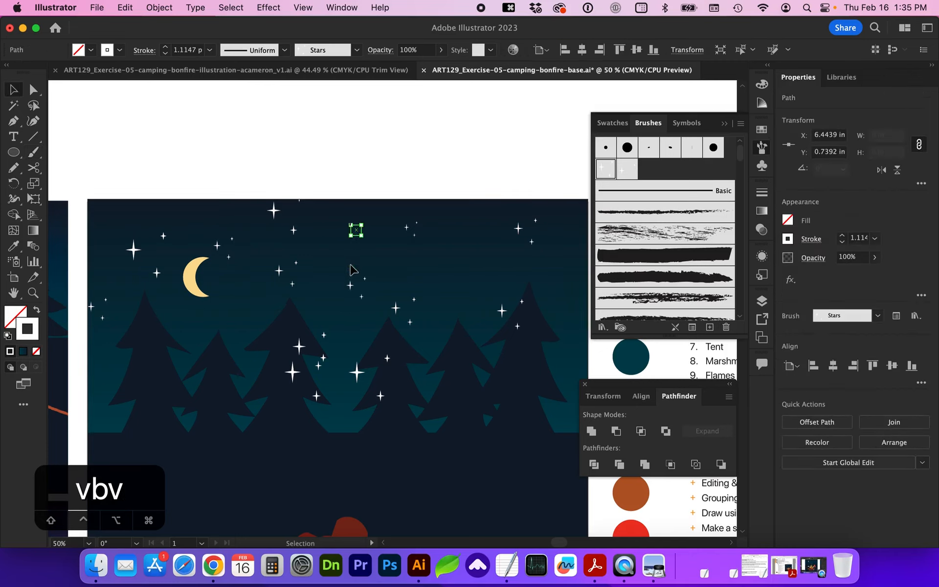
# Step: Inspect the star paths in Outline view and nudge the small middle star stroke up and right to X 6.58, Y 0.04 in
pyautogui.press('z')
pyautogui.moveTo(304, 182); pyautogui.dragTo(420, 344)
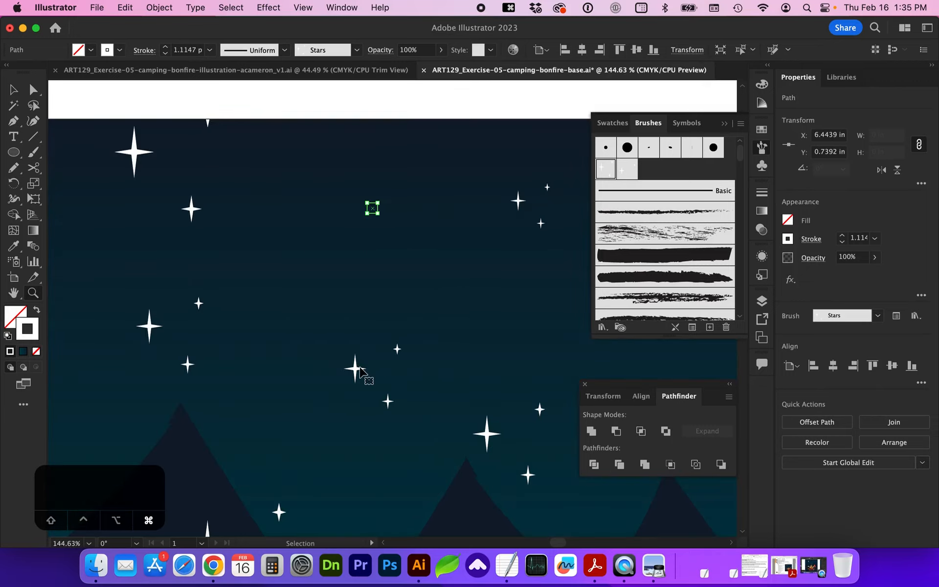
pyautogui.keyDown('alt'); pyautogui.click(361, 368); pyautogui.keyUp('alt')
pyautogui.keyDown('alt'); pyautogui.click(360, 368); pyautogui.keyUp('alt')
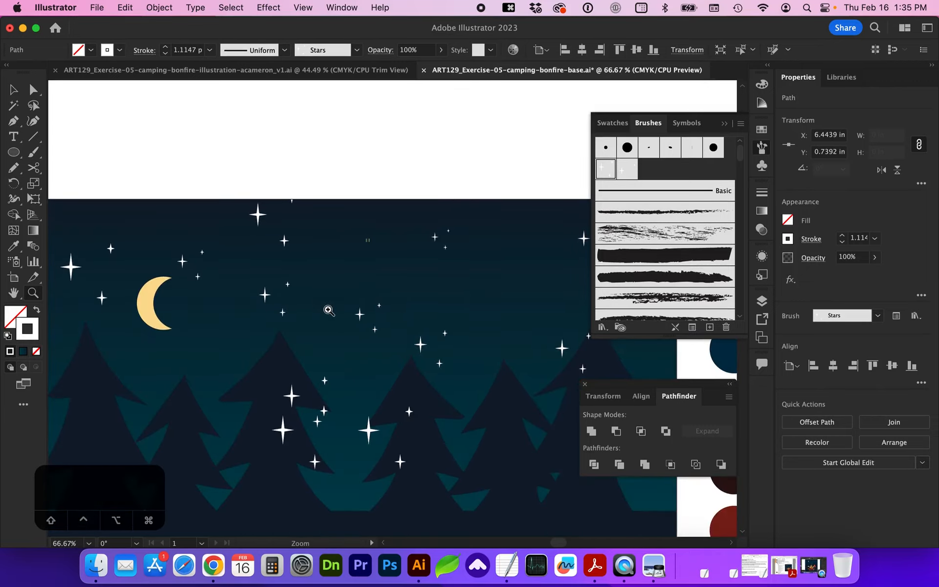
pyautogui.scroll(-3, 438, 182)
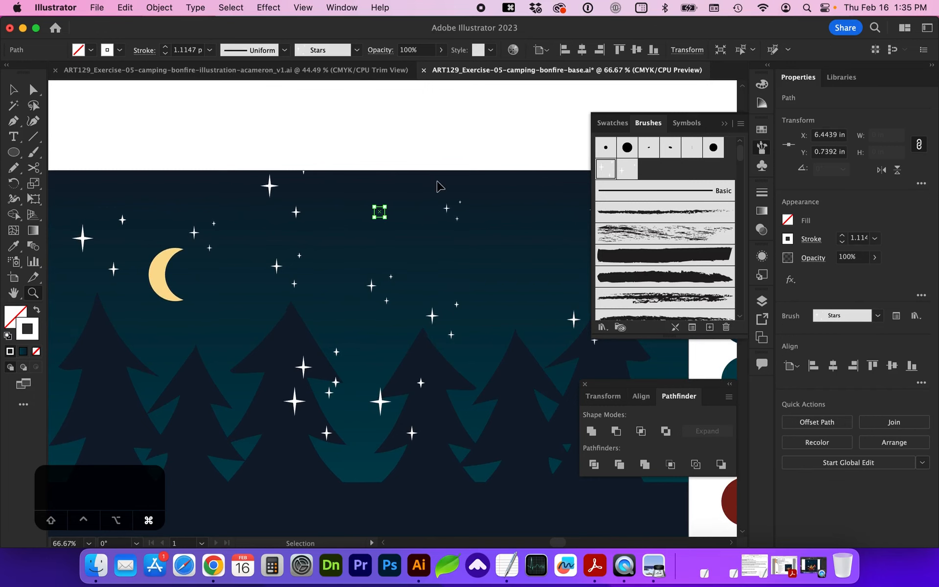
pyautogui.press('super+y')
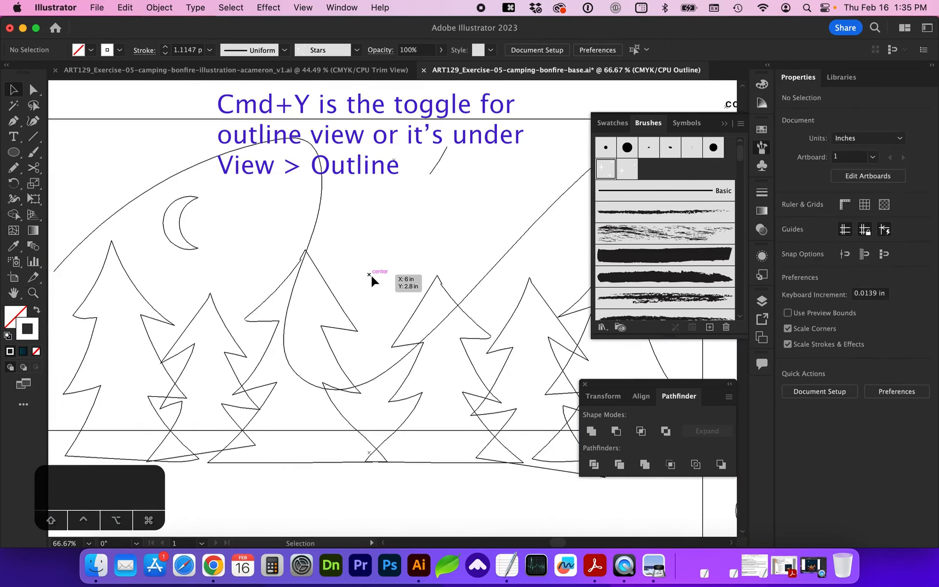
pyautogui.moveTo(370, 275); pyautogui.dragTo(382, 253)
pyautogui.click(369, 275)
pyautogui.click(369, 275)
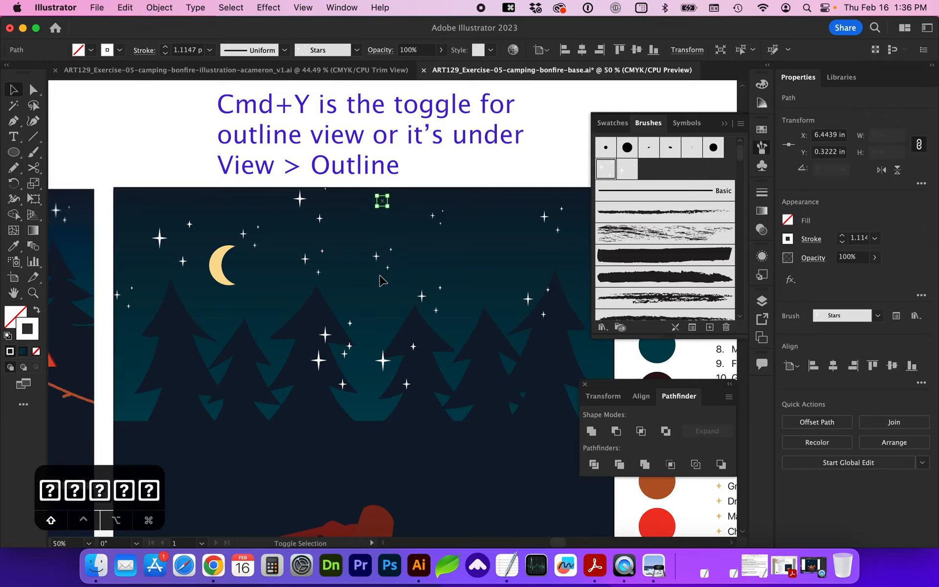
pyautogui.hotkey('shift', 'Up')
pyautogui.hotkey('shift', 'Up')
pyautogui.hotkey('shift', 'Right')
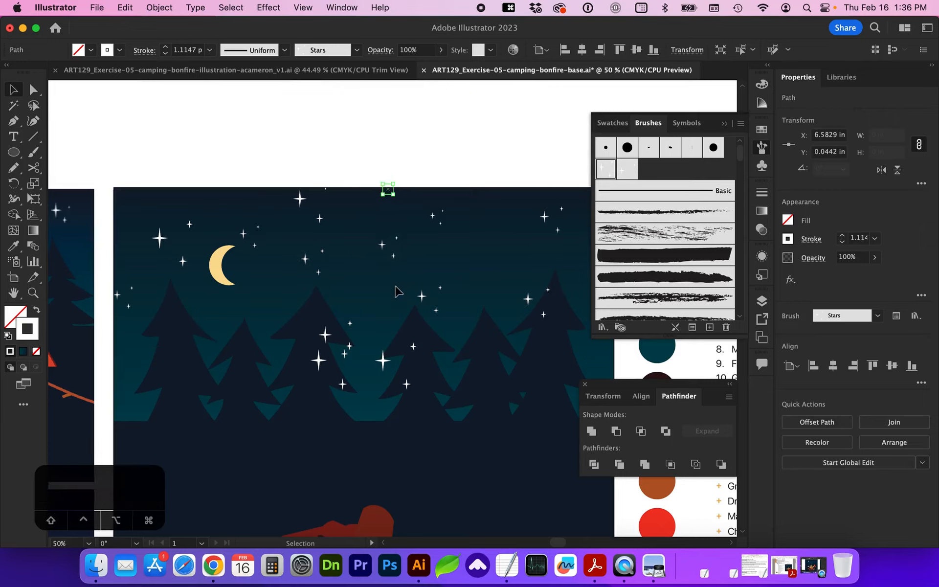
# Step: Apply the two-star brush to the wavy path again and nudge the path up to Y 2.46 in
pyautogui.click(440, 308)
pyautogui.click(626, 169)
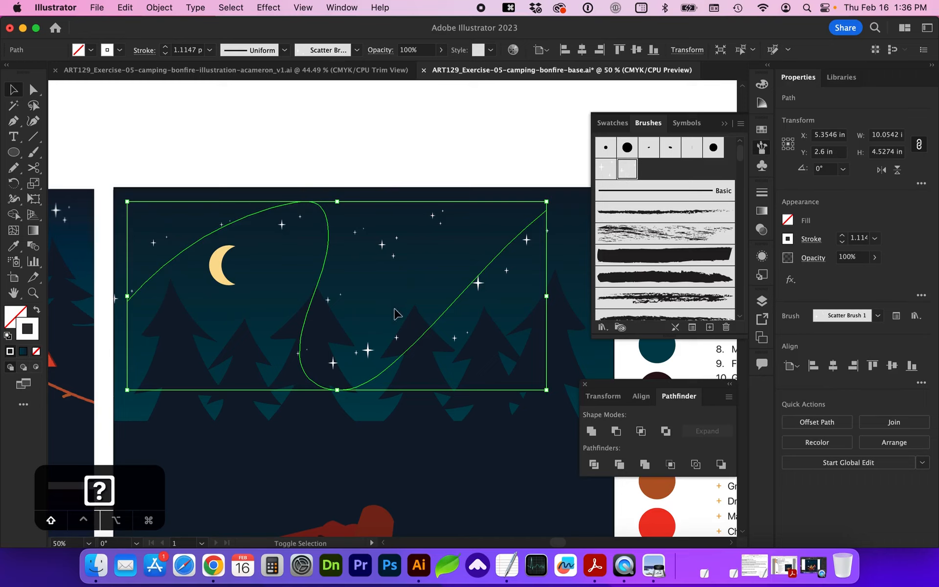
pyautogui.hotkey('shift', 'Up')
# Step: Paint two short Paintbrush strokes with the two-star brush, one beside the moon and one near the sky's right edge
pyautogui.click(375, 161)
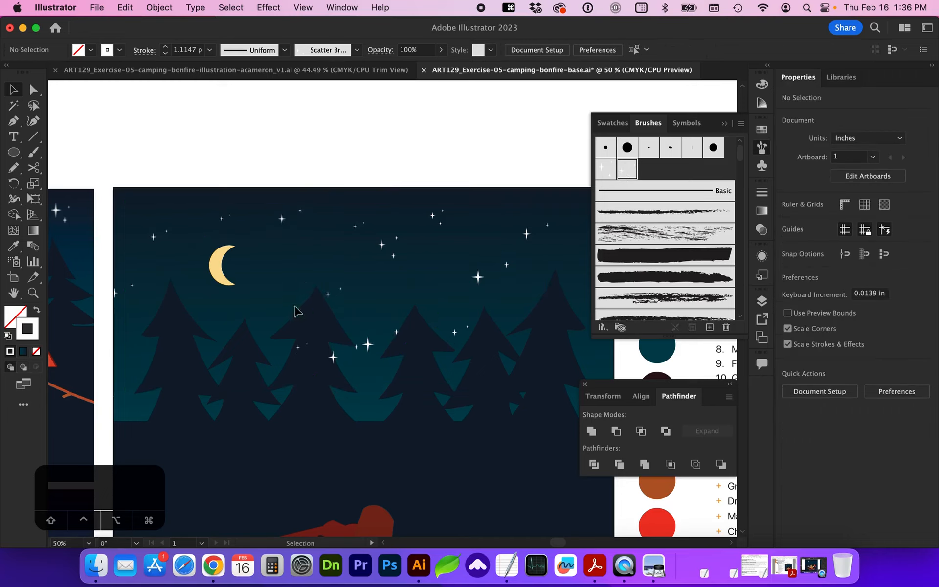
pyautogui.press('b')
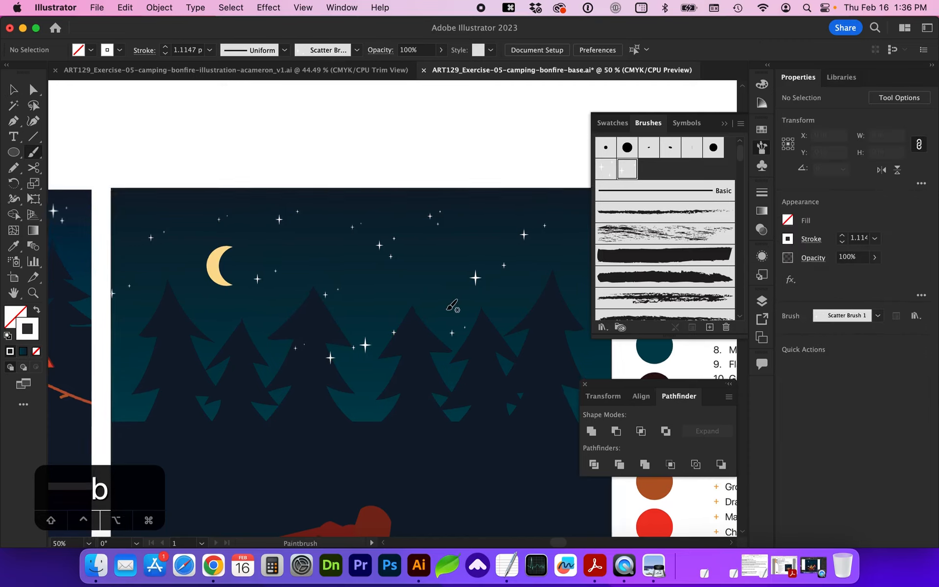
pyautogui.hscroll(5, 453, 304)
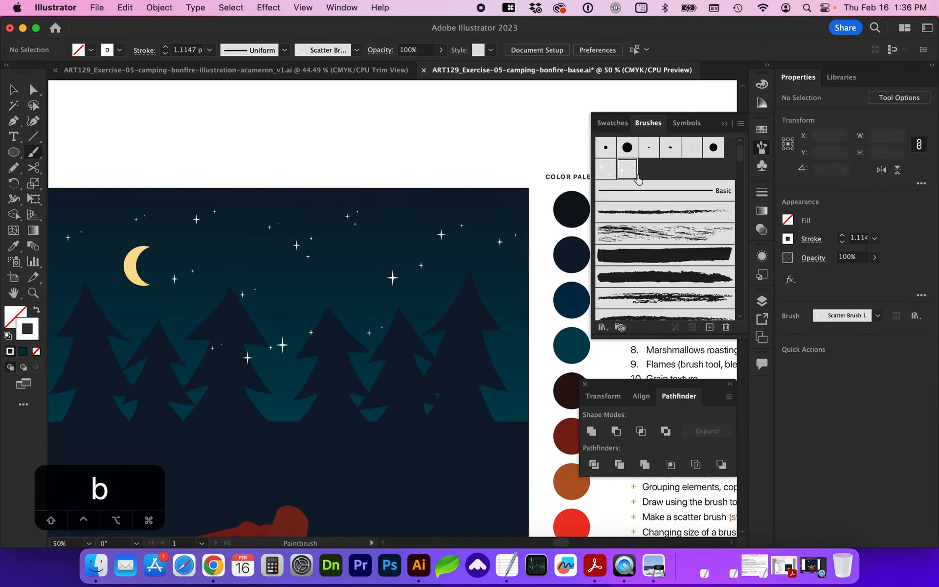
# Step: Switch the short stroke near the sky's right edge to the Stars brush and nudge it to X 11.20, Y 2.01 in
pyautogui.click(606, 169)
pyautogui.press('v')
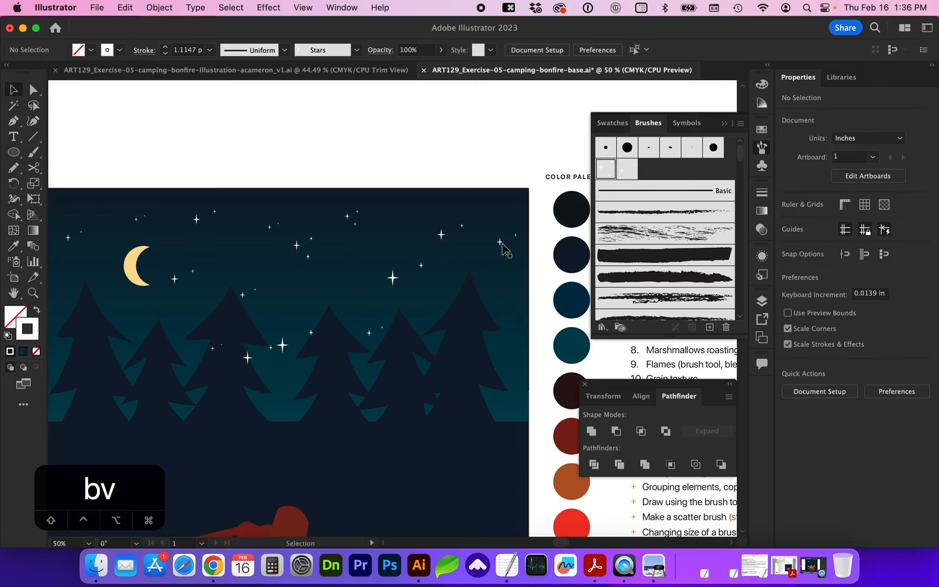
pyautogui.click(501, 247)
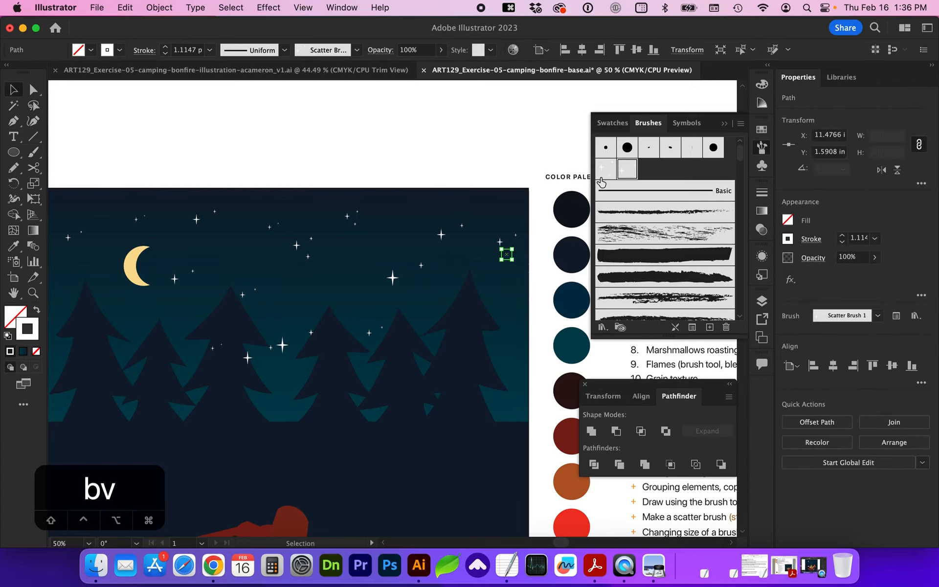
pyautogui.click(606, 169)
pyautogui.hotkey('shift', 'Left')
pyautogui.hotkey('shift', 'Left')
pyautogui.hotkey('shift', 'Down')
pyautogui.hotkey('shift', 'Down')
pyautogui.hotkey('shift', 'Down')
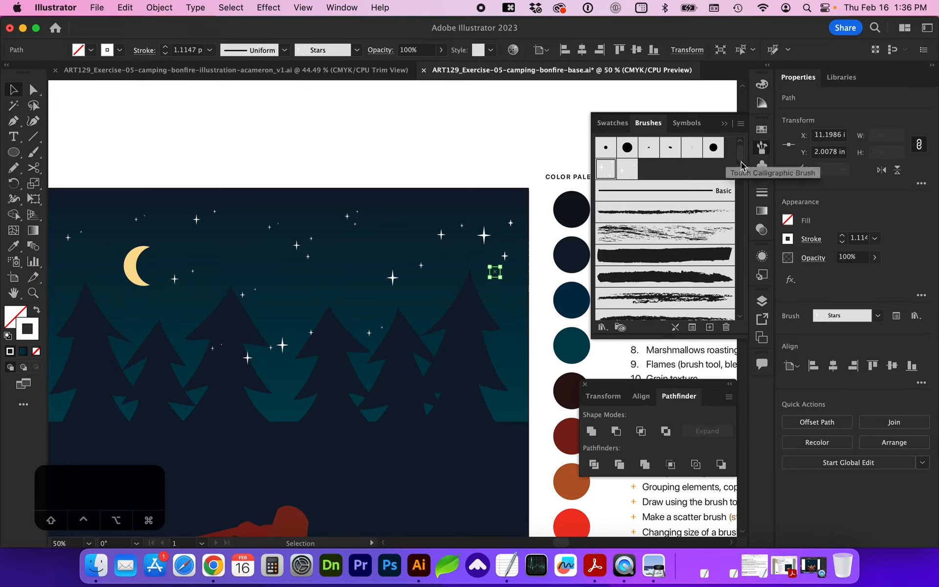
# Step: Try a 0.25 pt stroke weight on the star cluster near the sky's right edge
pyautogui.click(761, 194)
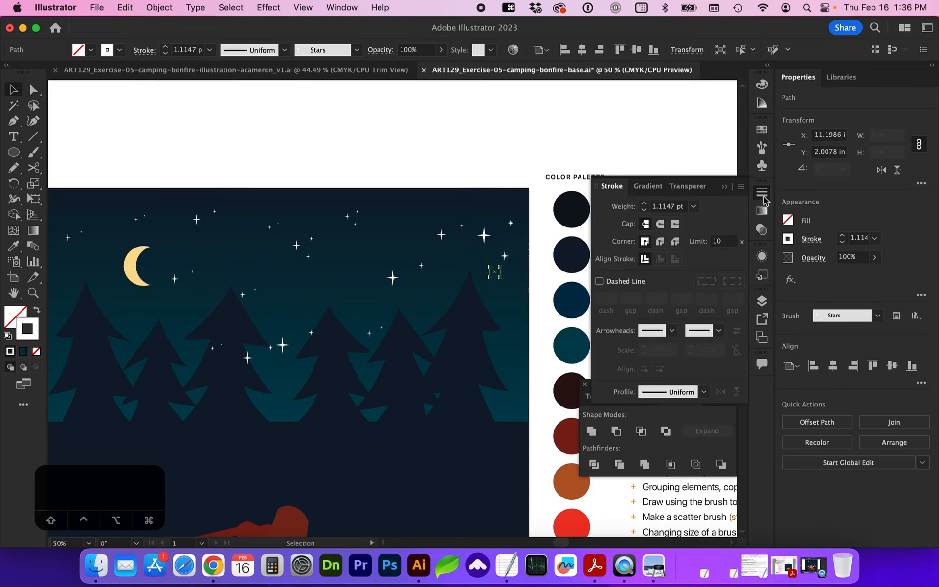
pyautogui.click(693, 205)
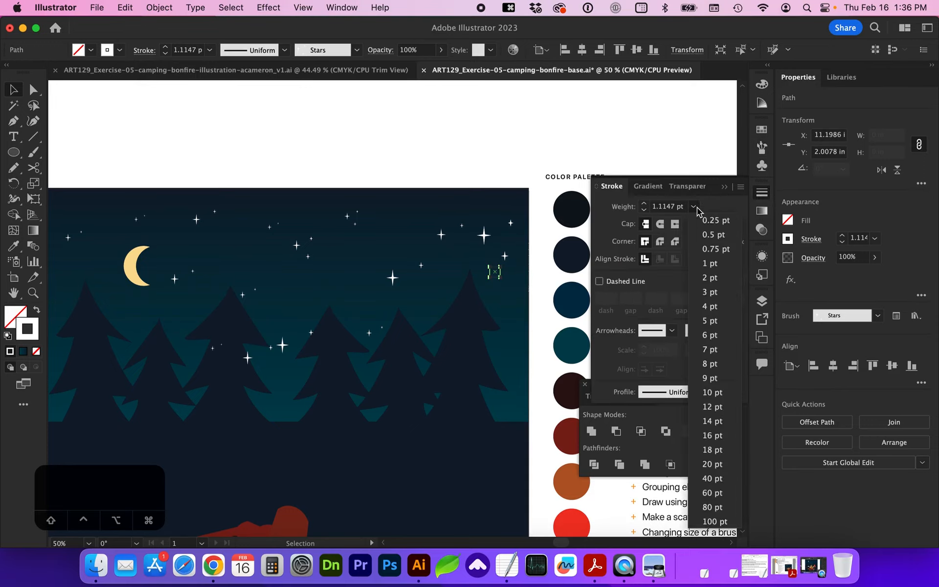
pyautogui.click(699, 219)
pyautogui.press('z')
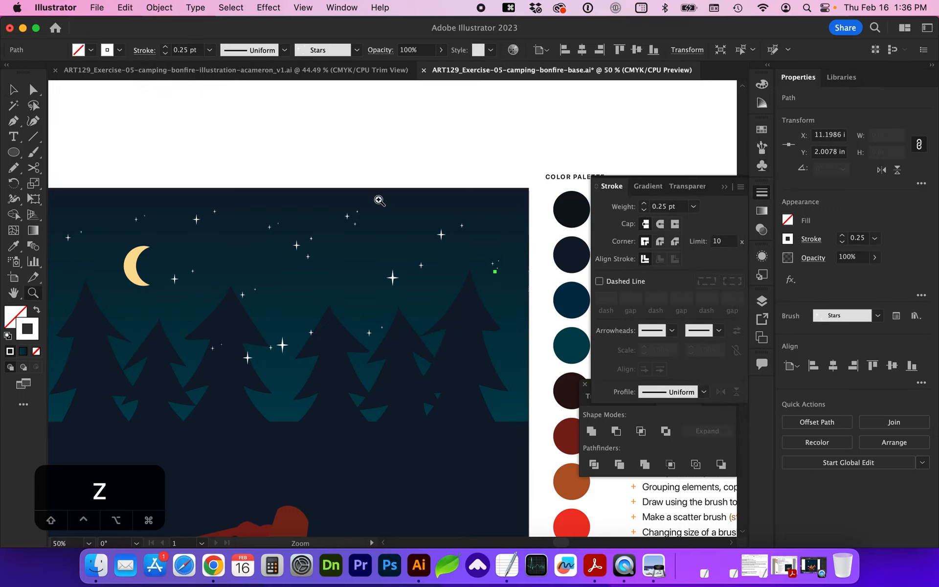
pyautogui.moveTo(205, 168); pyautogui.dragTo(570, 388)
pyautogui.scroll(-1, 461, 334)
pyautogui.hscroll(4, 461, 334)
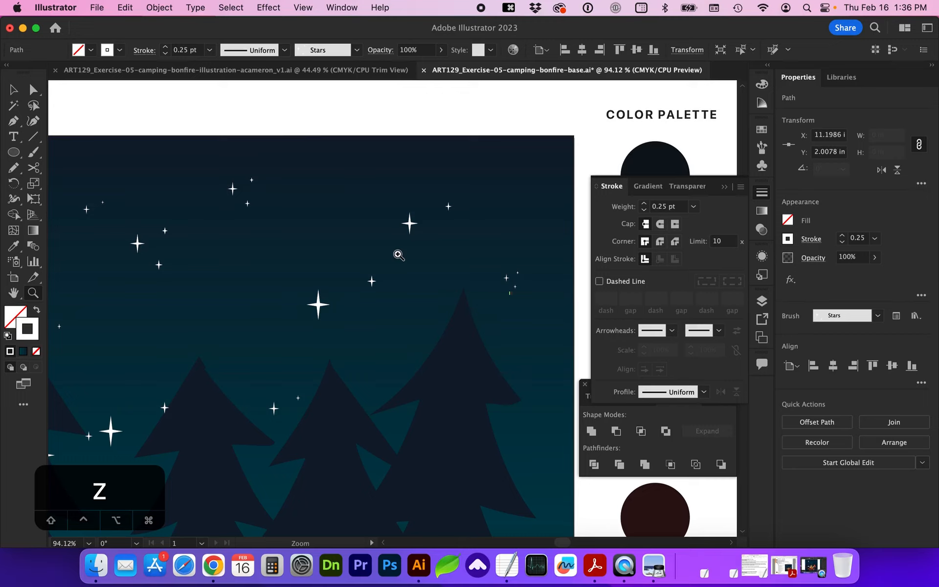
# Step: Try a 0.15 pt weight on the star cluster near the sky's right edge and settle on 0.5 pt
pyautogui.click(661, 207)
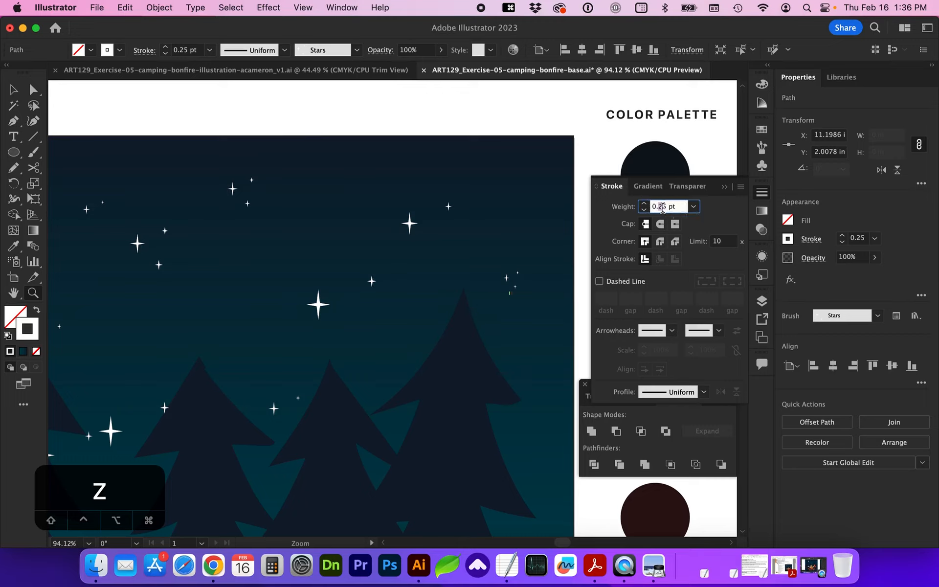
pyautogui.write('0')
pyautogui.press('BackSpace')
pyautogui.write('1')
pyautogui.press('Return')
pyautogui.hscroll(-2, 474, 283)
pyautogui.hscroll(4, 474, 284)
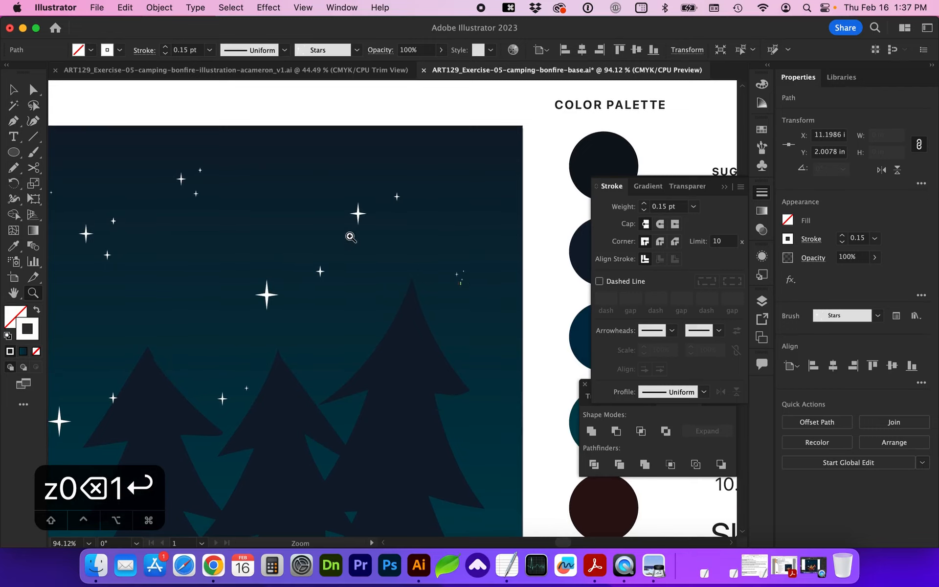
pyautogui.click(643, 204)
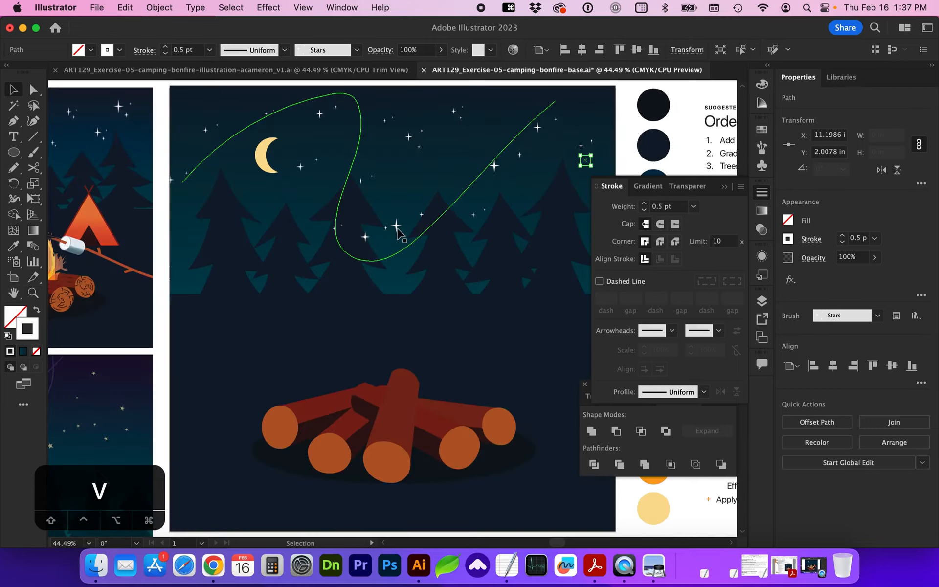
# Step: Move the small middle star stroke to X 7.28, Y 1.57 in with the two-star brush and place a copy at X 0.90, Y -0.18 in
pyautogui.click(264, 115)
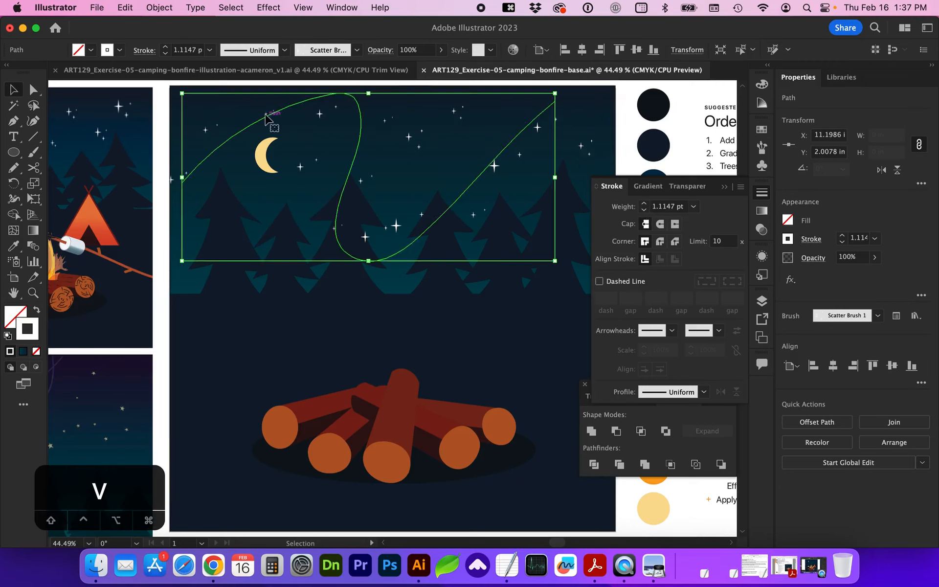
pyautogui.click(414, 140)
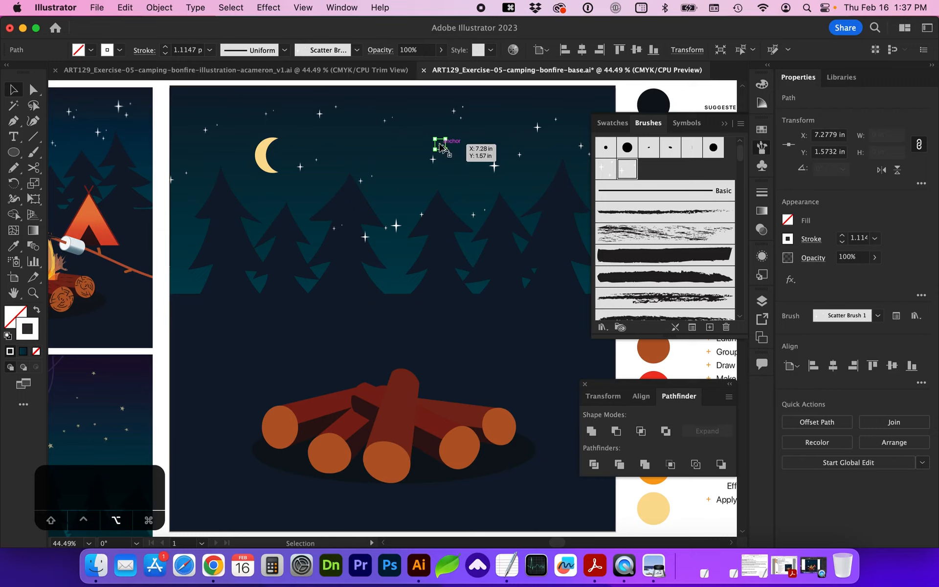
pyautogui.moveTo(440, 145)
pyautogui.mouseDown()
pyautogui.moveTo(216, 227)
pyautogui.moveTo(199, 109)
pyautogui.moveTo(189, 100)
pyautogui.mouseUp()
pyautogui.hotkey('shift', 'Up')
pyautogui.hotkey('shift', 'Up')
pyautogui.hotkey('shift', 'Right')
pyautogui.hotkey('shift', 'Up')
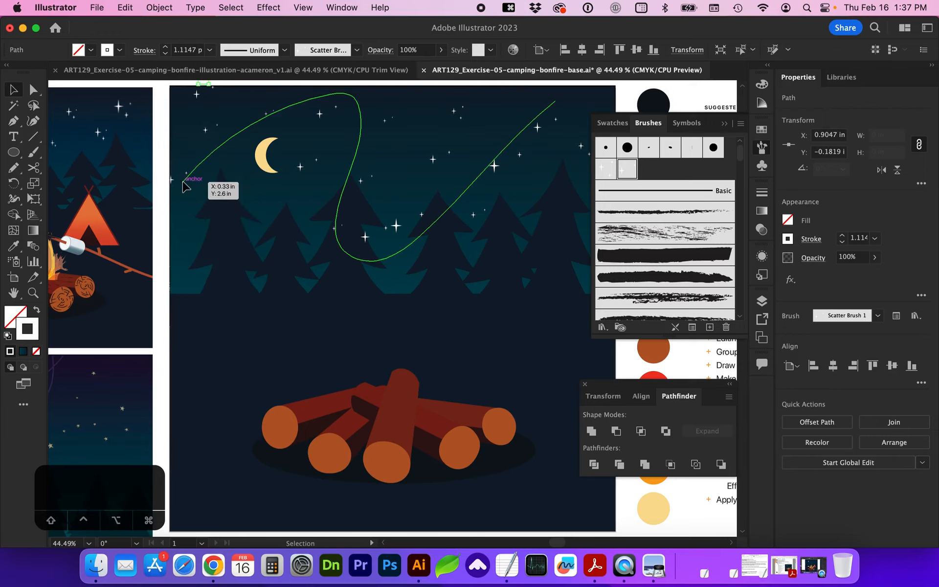
# Step: Move the wavy star path's left end anchor to about X 0.57, Y 2.62 in and undo the further anchor edits
pyautogui.click(182, 181)
pyautogui.press('a')
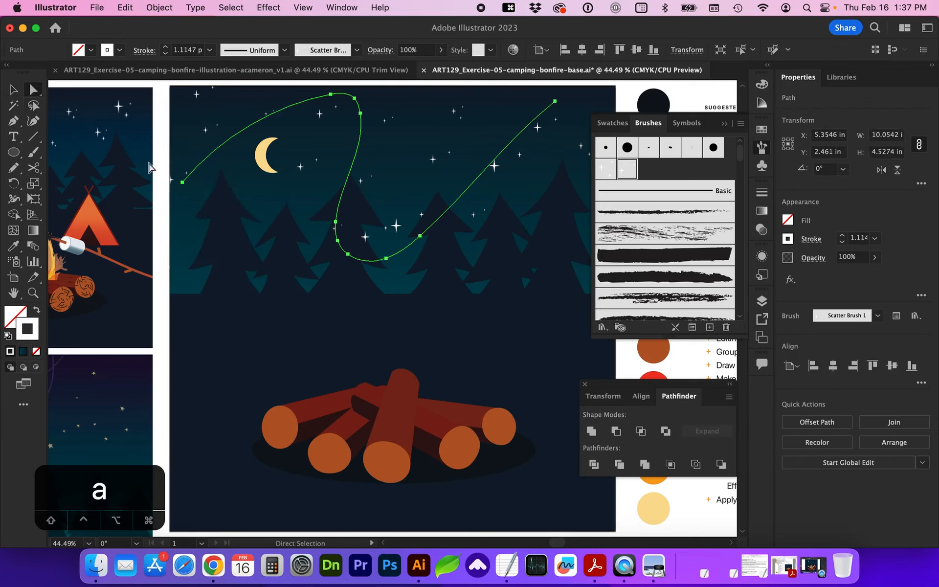
pyautogui.moveTo(182, 182); pyautogui.dragTo(191, 185)
pyautogui.click(191, 186)
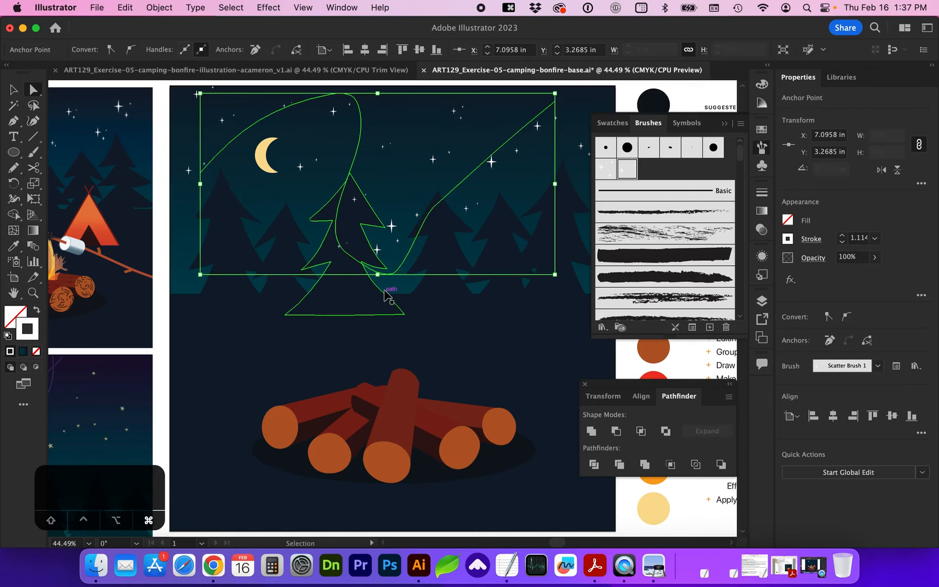
pyautogui.press('super+z')
pyautogui.press('super+z')
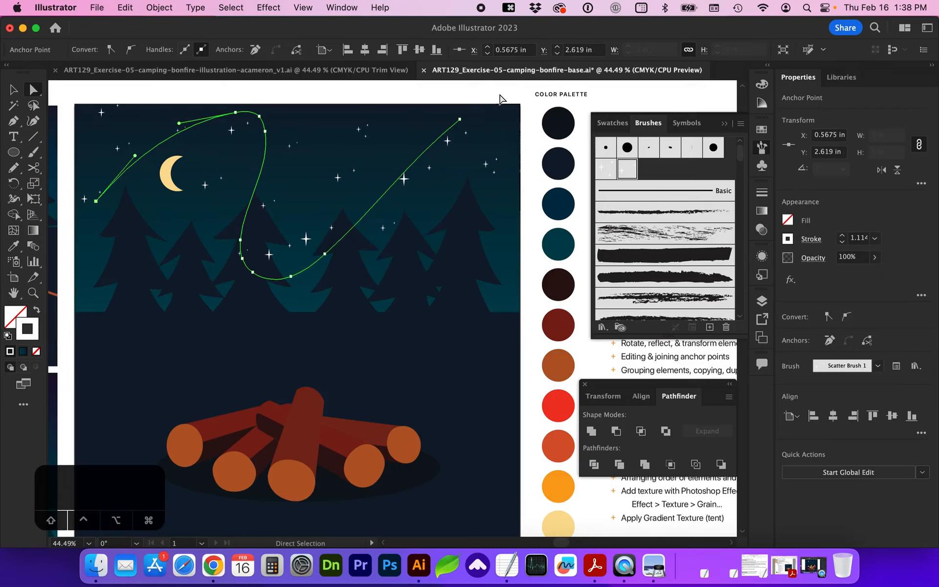
pyautogui.click(501, 96)
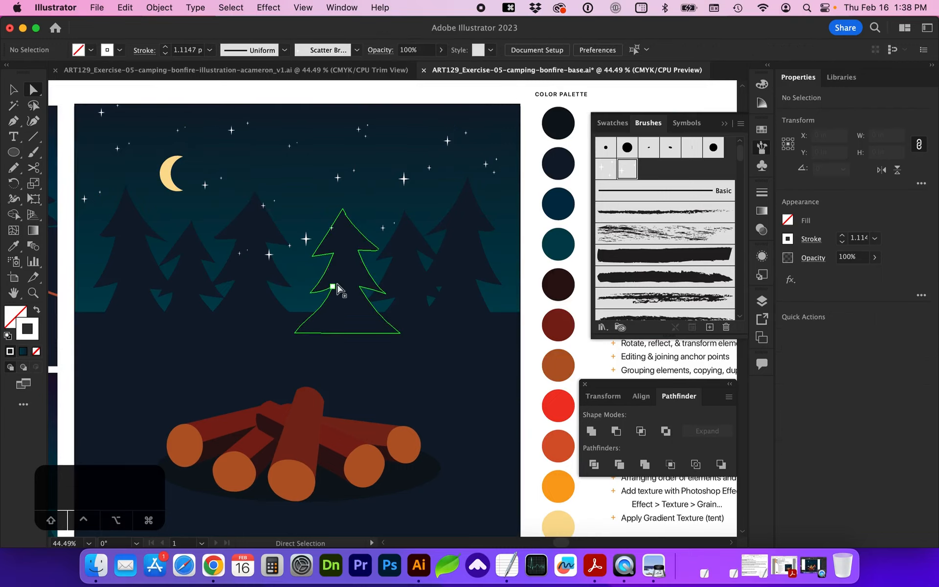
# Step: Select all six pine trees across the horizon and group them
pyautogui.click(333, 287)
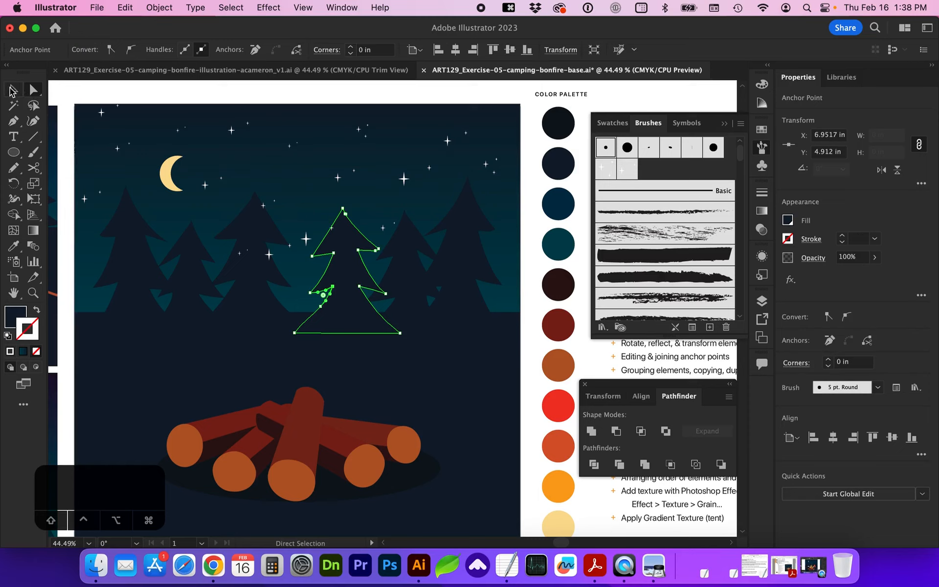
pyautogui.click(10, 91)
pyautogui.moveTo(348, 281); pyautogui.dragTo(187, 281)
pyautogui.keyDown('shift'); pyautogui.click(114, 286); pyautogui.keyUp('shift')
pyautogui.keyDown('shift'); pyautogui.click(250, 304); pyautogui.keyUp('shift')
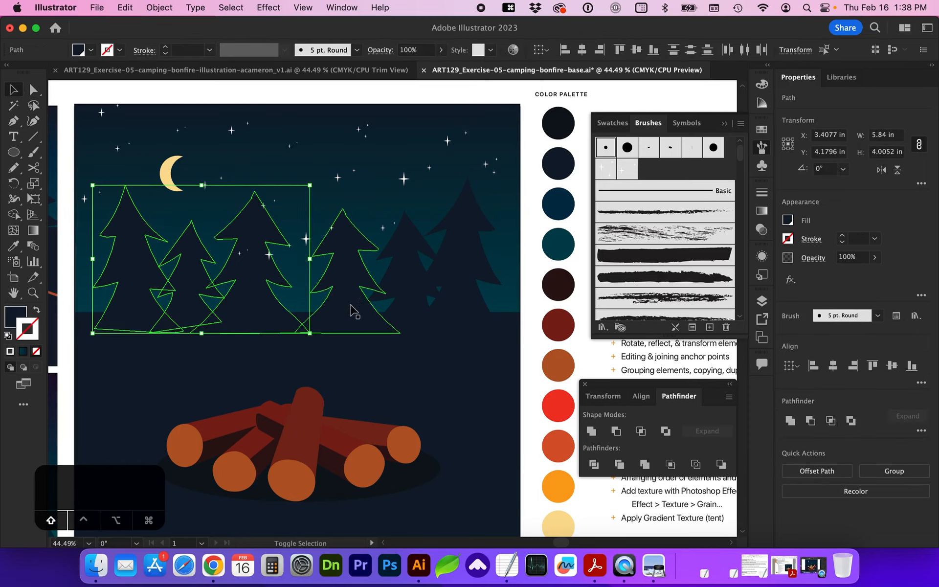
pyautogui.keyDown('shift'); pyautogui.click(351, 311); pyautogui.keyUp('shift')
pyautogui.keyDown('shift'); pyautogui.click(422, 281); pyautogui.keyUp('shift')
pyautogui.keyDown('shift'); pyautogui.click(465, 289); pyautogui.keyUp('shift')
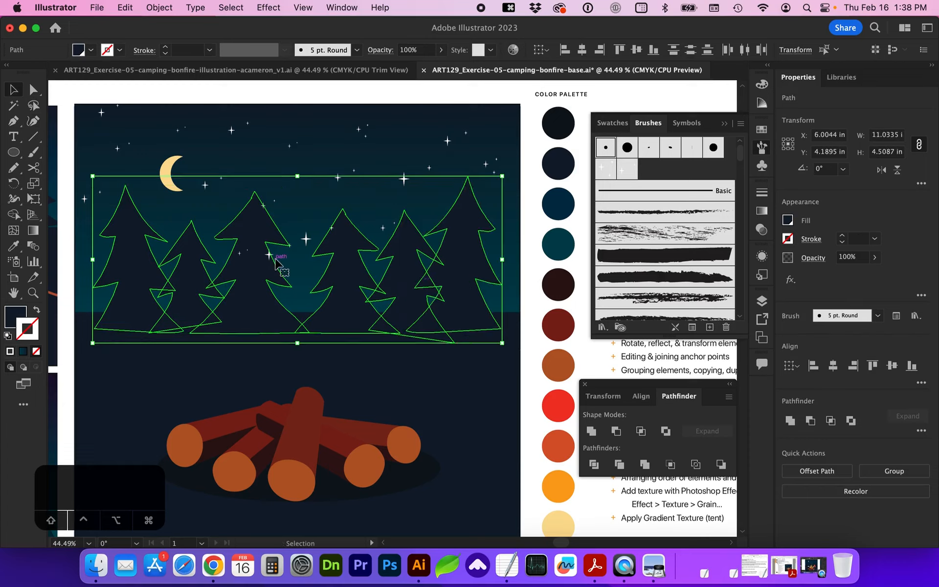
pyautogui.click(162, 7)
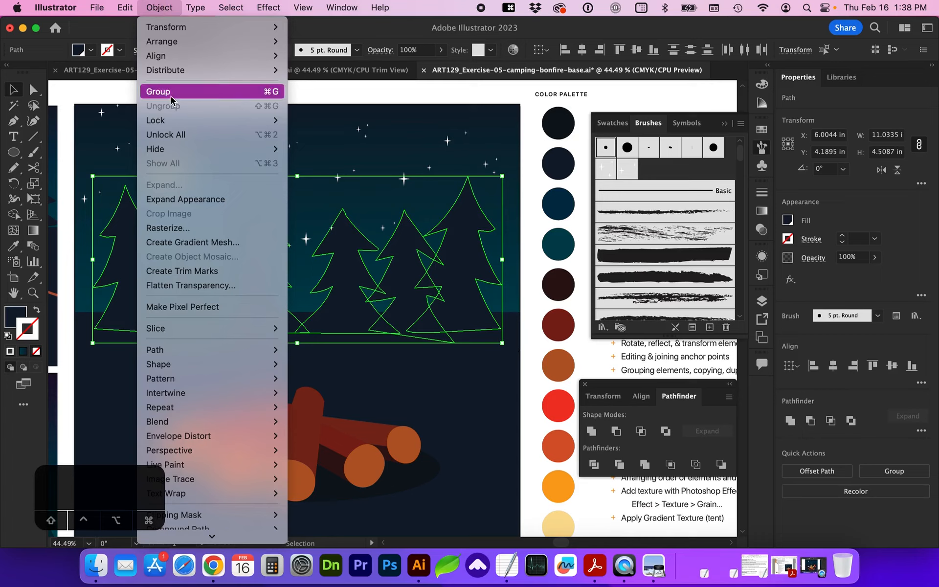
pyautogui.click(161, 92)
pyautogui.hscroll(-2, 268, 273)
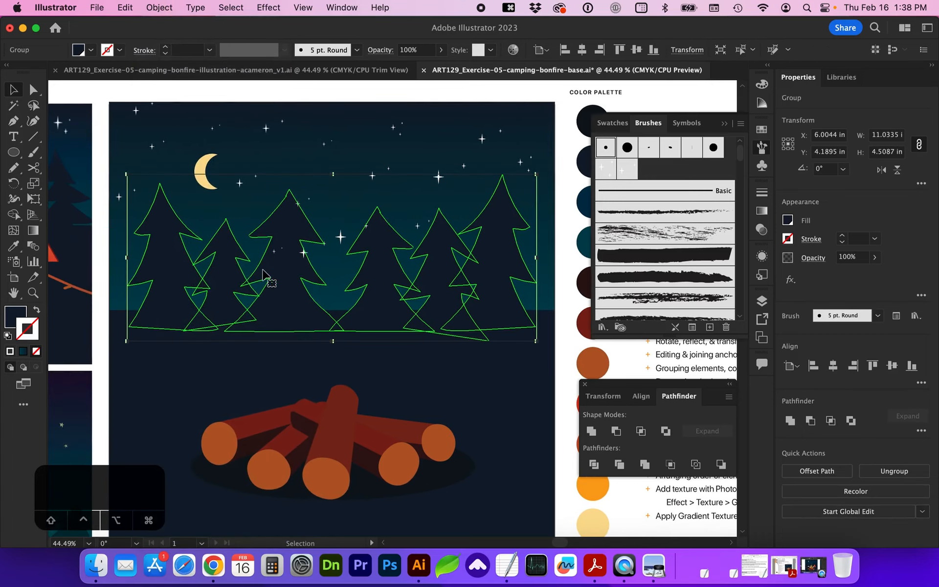
# Step: Bring the pine tree group to the front so it sits over the stars
pyautogui.click(158, 8)
pyautogui.moveTo(164, 41)
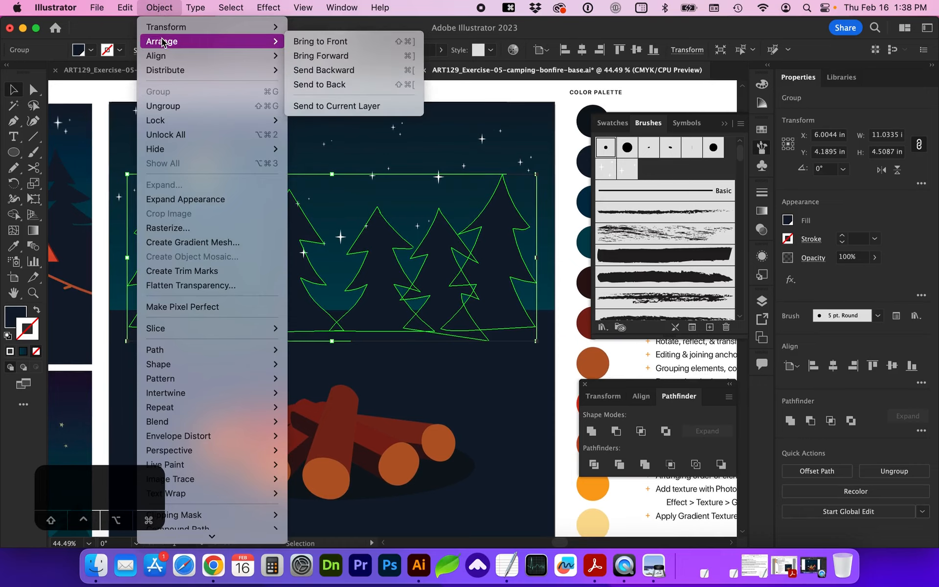
pyautogui.click(341, 44)
pyautogui.press('shift+super+bracketright')
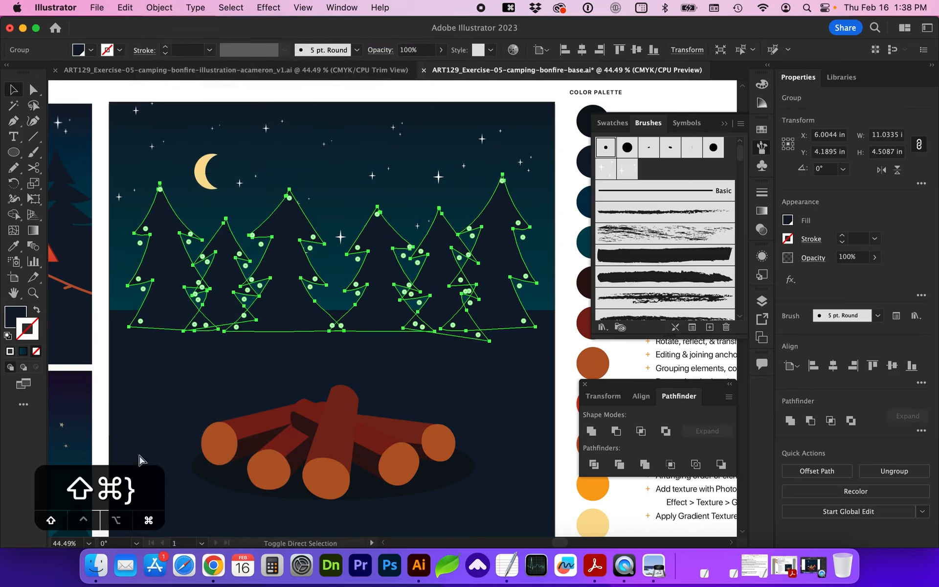
# Step: Show the layer list at a wider size and examine the tree group's place within the Sky layer
pyautogui.click(762, 301)
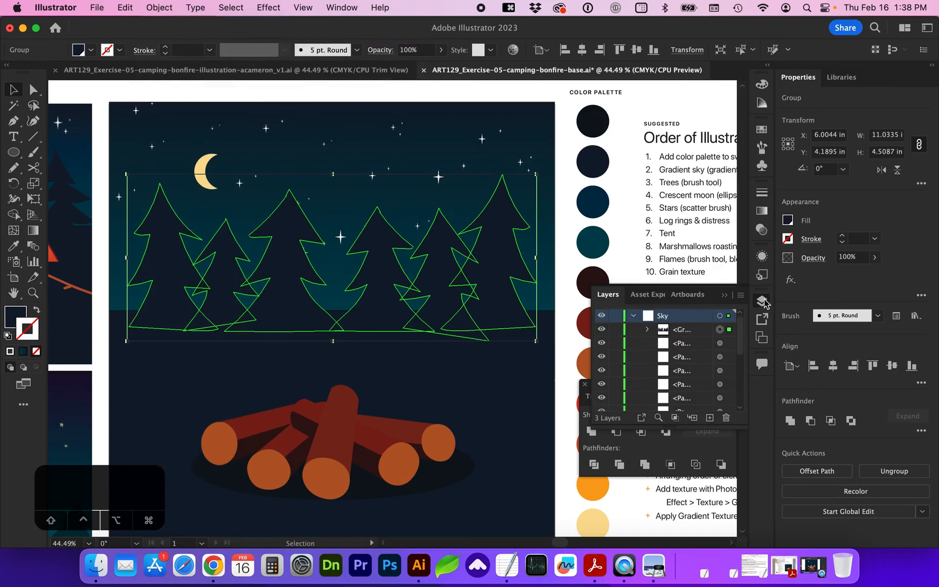
pyautogui.moveTo(593, 357); pyautogui.dragTo(505, 357)
pyautogui.click(596, 329)
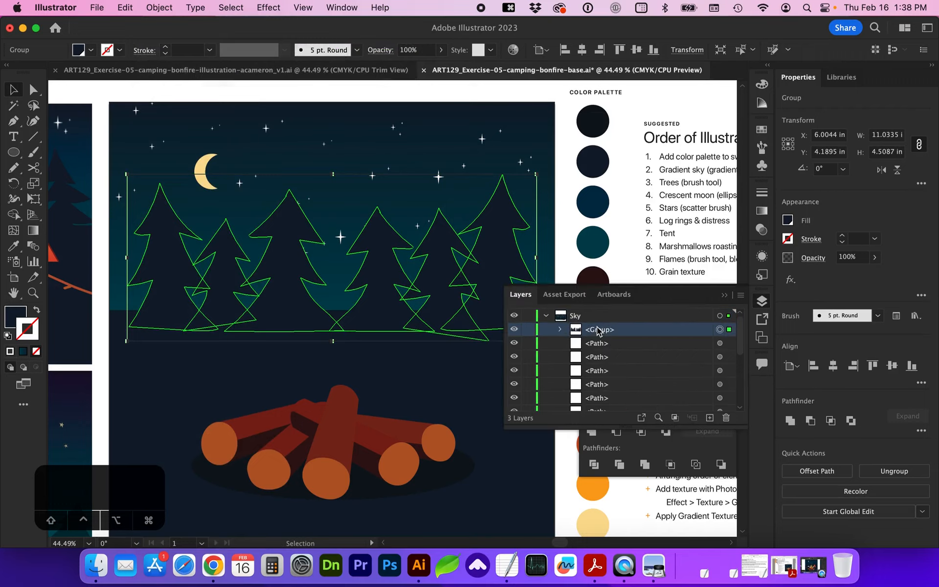
pyautogui.moveTo(729, 330); pyautogui.dragTo(730, 395)
pyautogui.moveTo(728, 329)
pyautogui.mouseDown()
pyautogui.moveTo(728, 366)
pyautogui.moveTo(727, 329)
pyautogui.mouseUp()
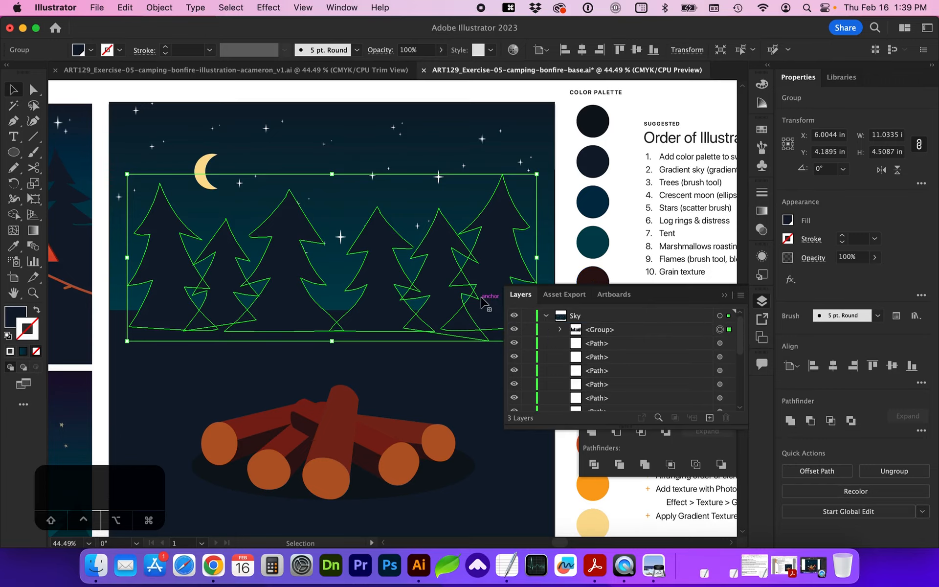
# Step: Isolate the third tree from the left, scale it to about 2.82 × 3.34 in, move it to X 4.64, Y 4.66 in and exit isolation
pyautogui.hscroll(-3, 433, 263)
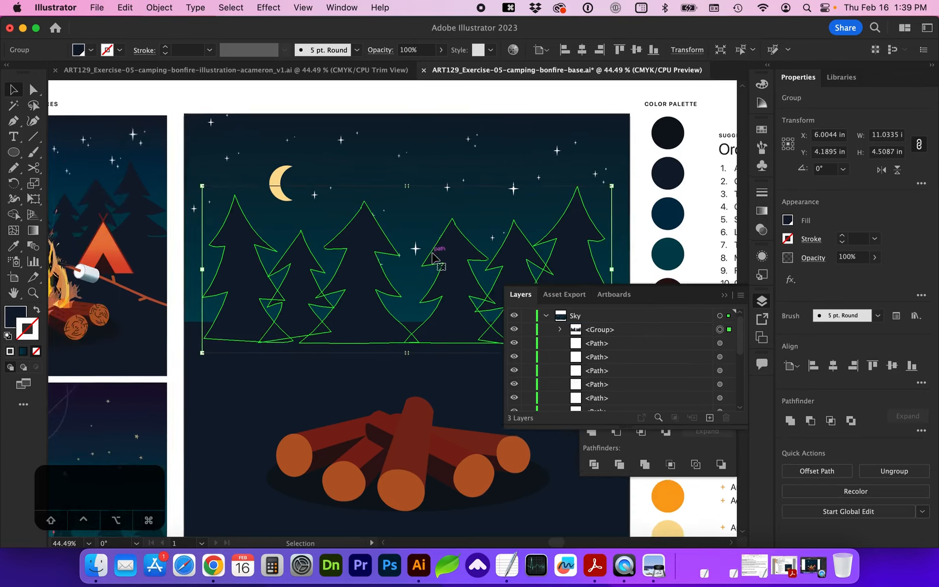
pyautogui.doubleClick(358, 255)
pyautogui.doubleClick(361, 261)
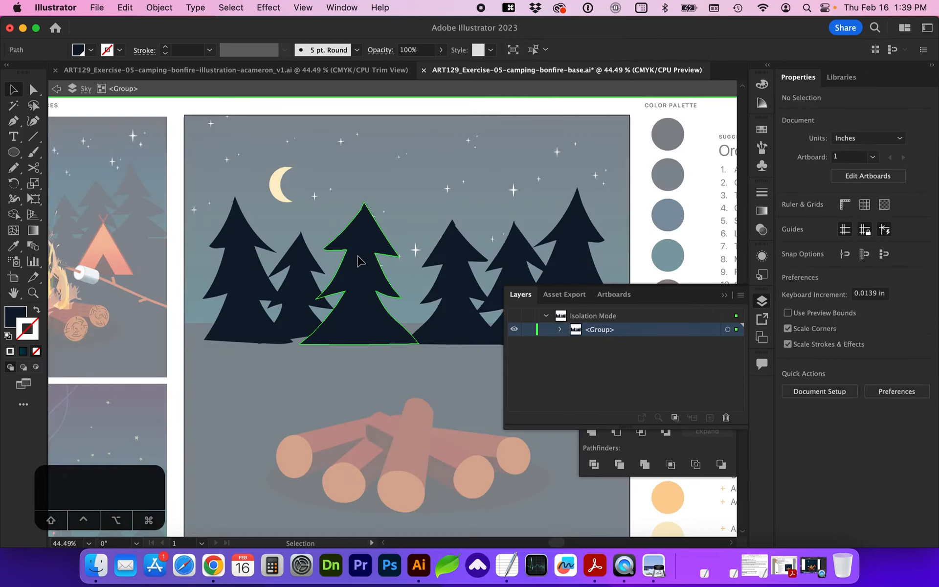
pyautogui.moveTo(441, 216); pyautogui.dragTo(423, 233)
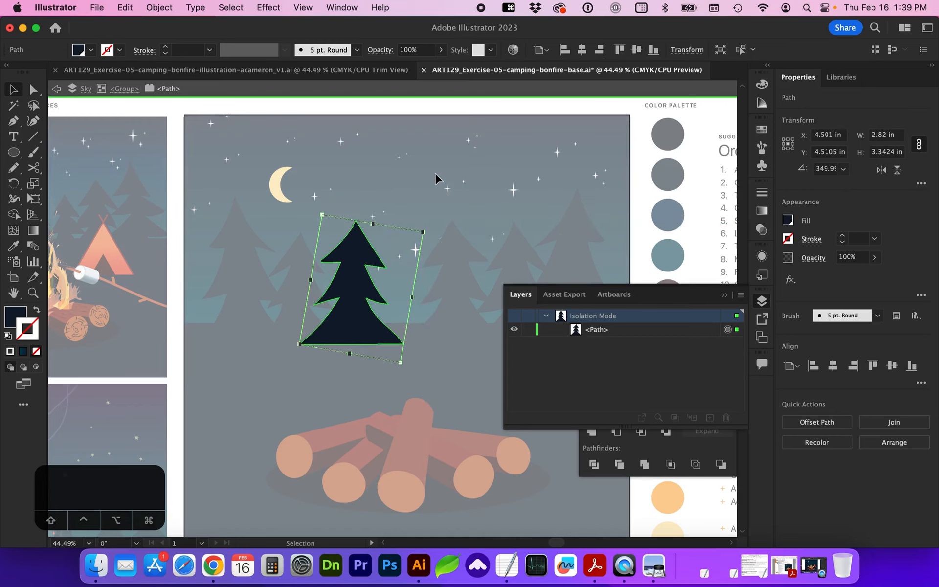
pyautogui.moveTo(375, 296); pyautogui.dragTo(381, 302)
pyautogui.press('Down')
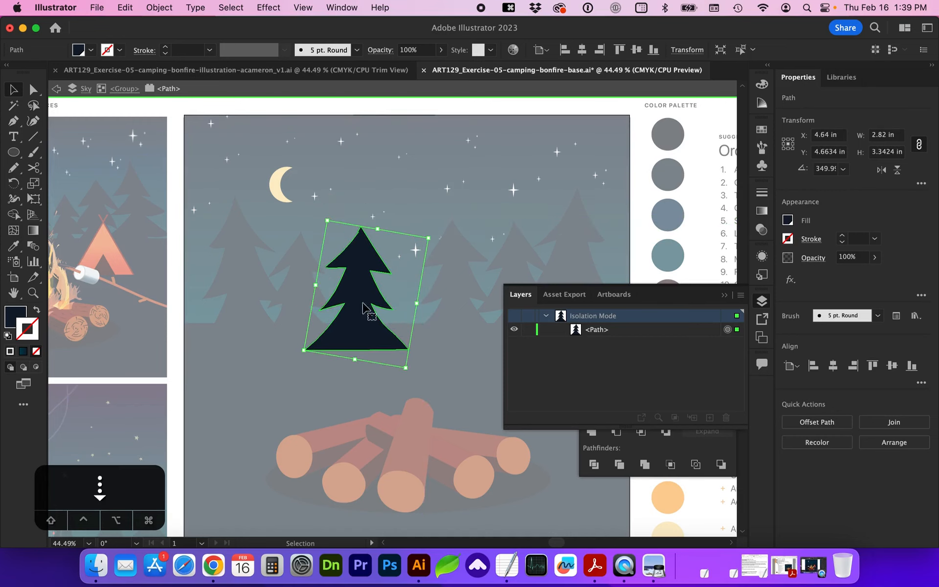
pyautogui.doubleClick(360, 110)
pyautogui.hscroll(2, 567, 151)
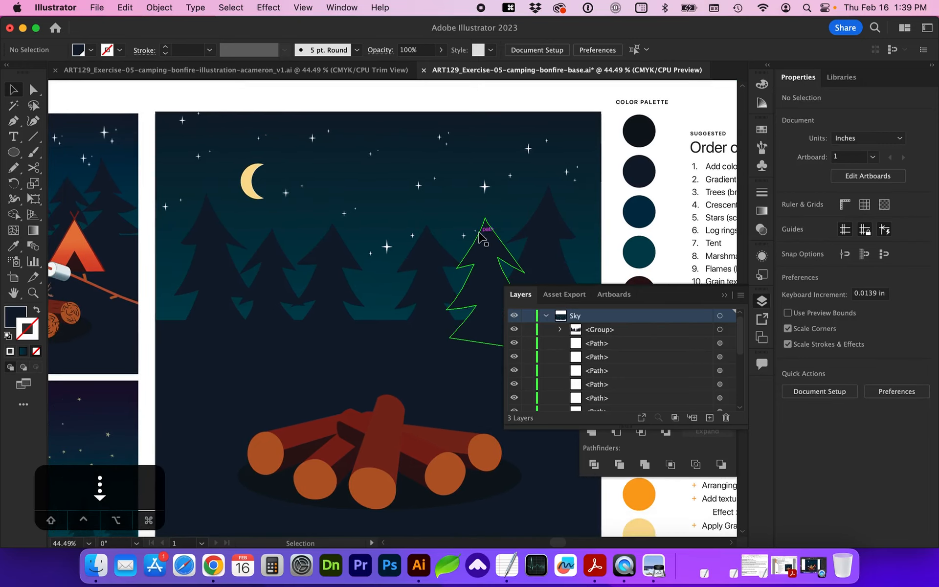
# Step: Select the pine tree group and lock it in the Sky layer
pyautogui.hscroll(3, 416, 210)
pyautogui.hscroll(-2, 410, 207)
pyautogui.hscroll(-1, 410, 208)
pyautogui.click(406, 268)
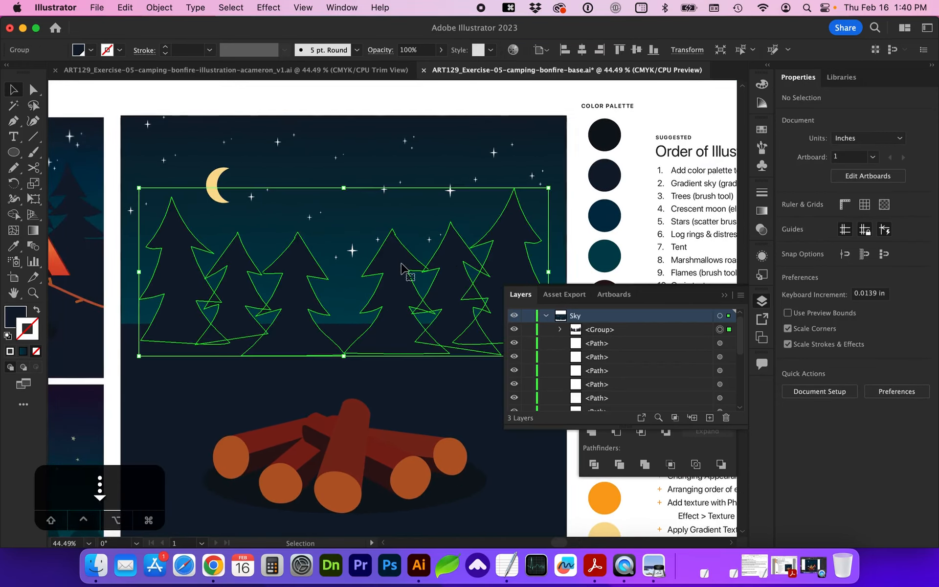
pyautogui.click(528, 329)
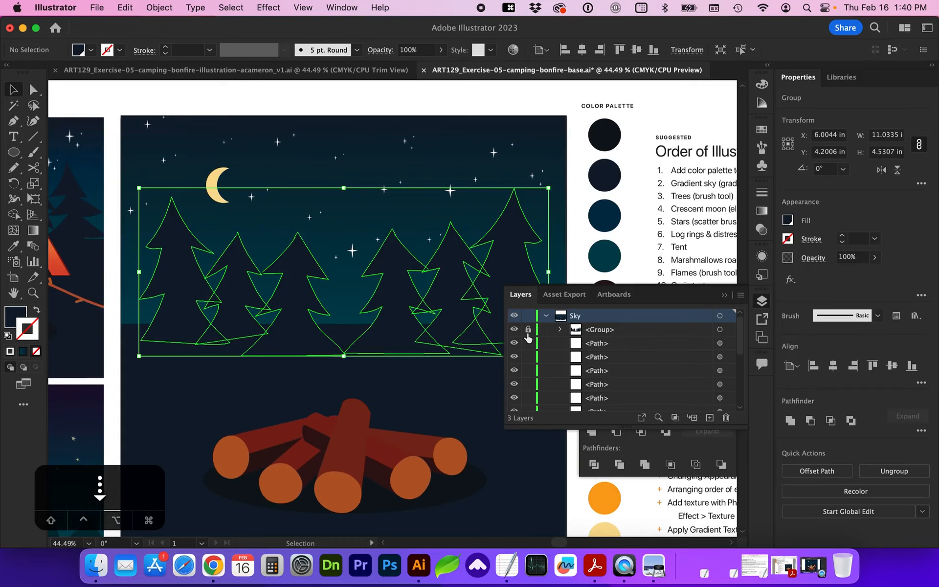
# Step: Lock the crescent moon group in the Sky layer
pyautogui.click(216, 193)
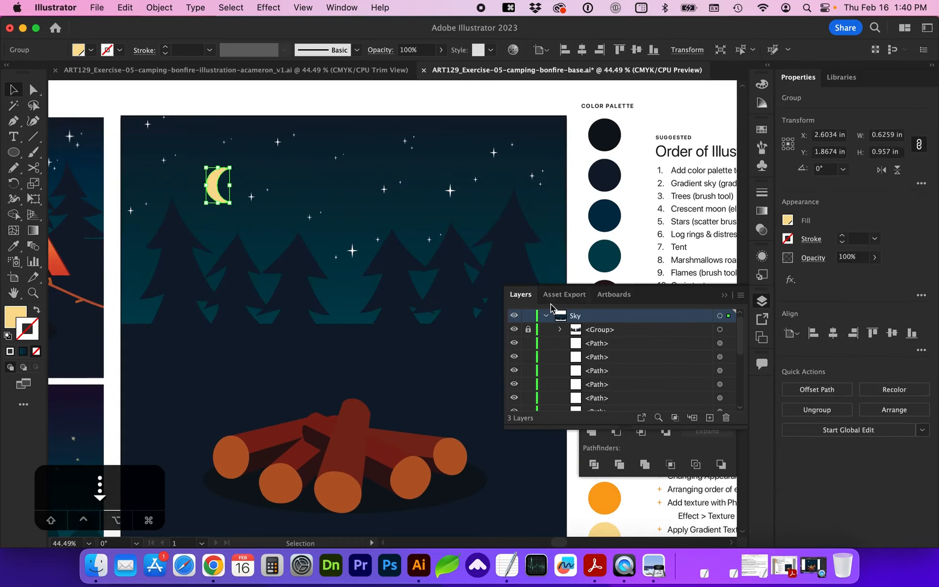
pyautogui.scroll(-10, 582, 355)
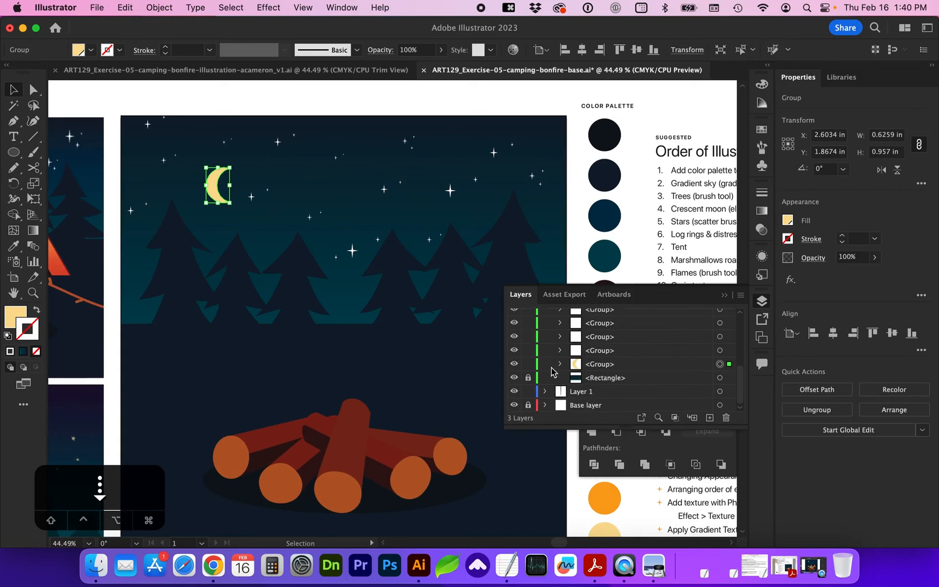
pyautogui.click(527, 364)
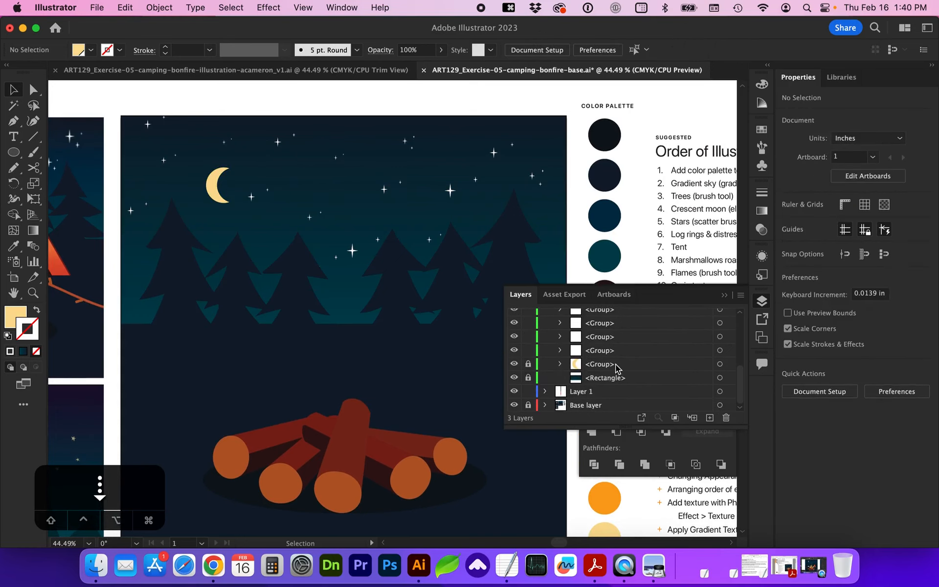
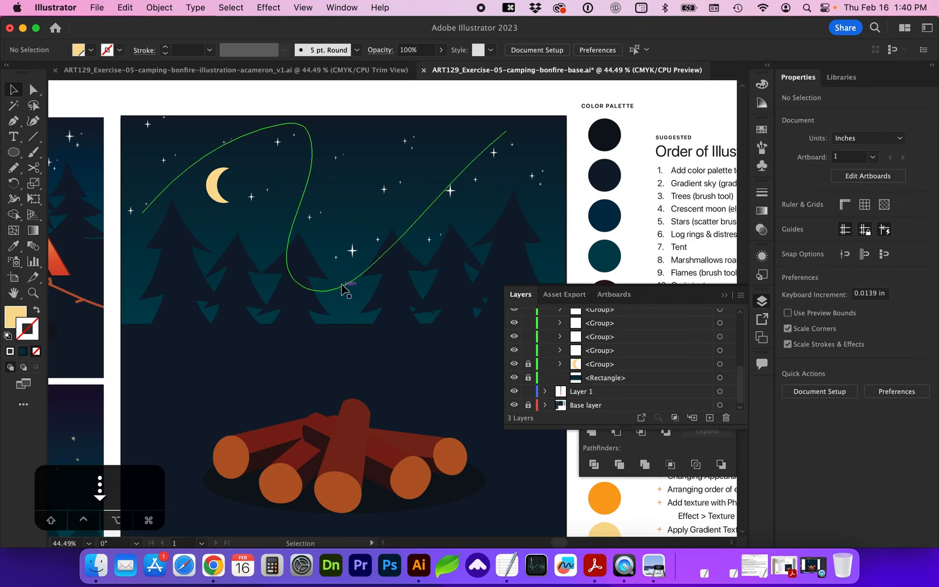
pyautogui.scroll(10, 565, 397)
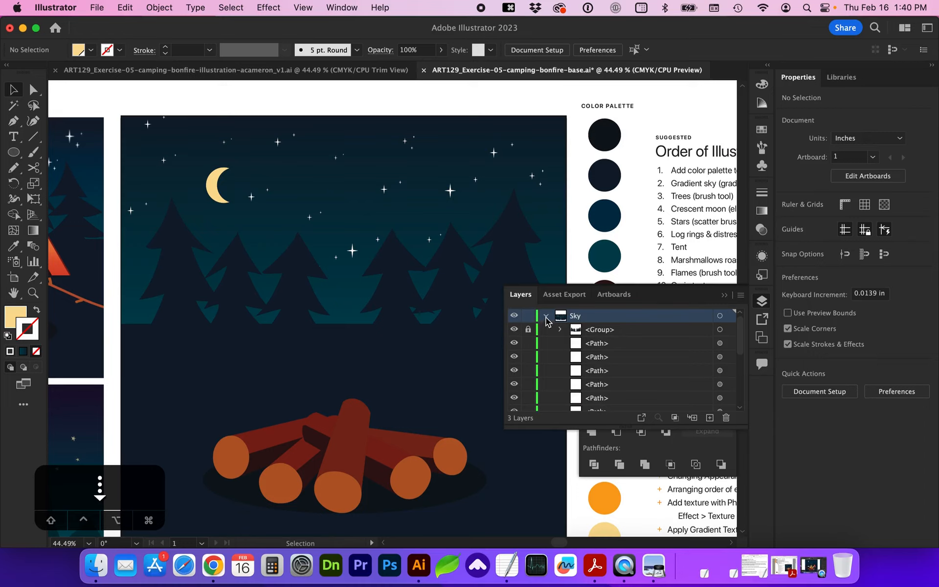
# Step: Select all the star strokes across the sky, group them and clear the selection
pyautogui.hscroll(-5, 330, 270)
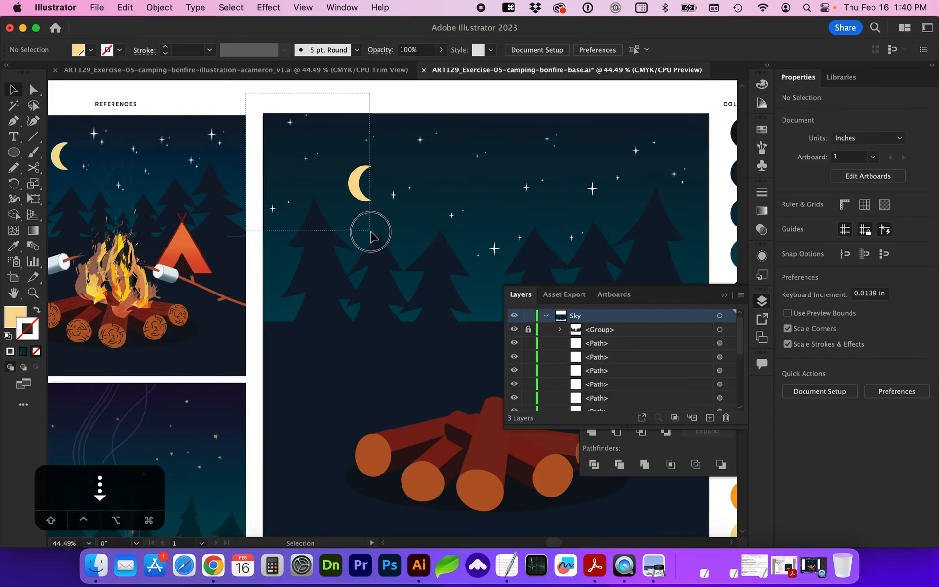
pyautogui.hscroll(2, 518, 255)
pyautogui.press('cmd+a')
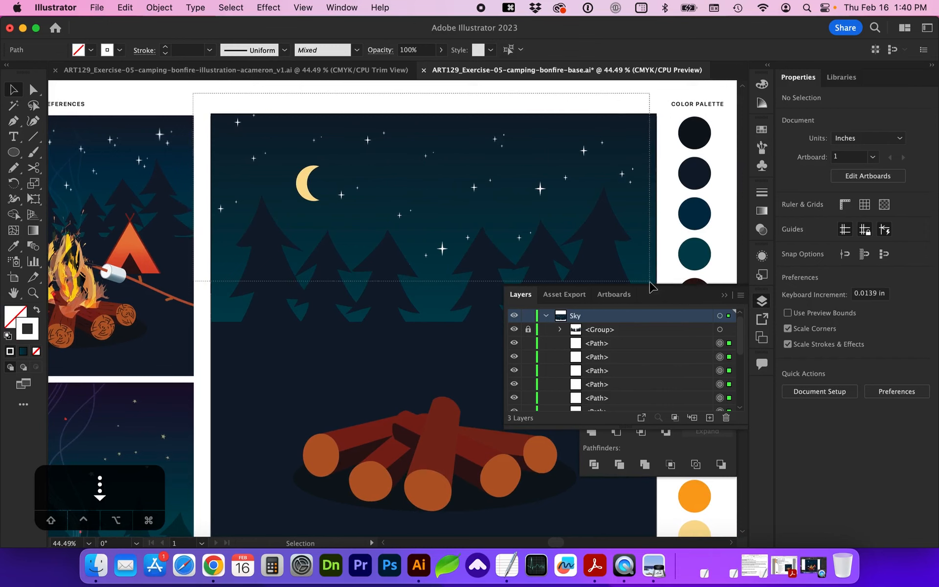
pyautogui.hscroll(3, 650, 281)
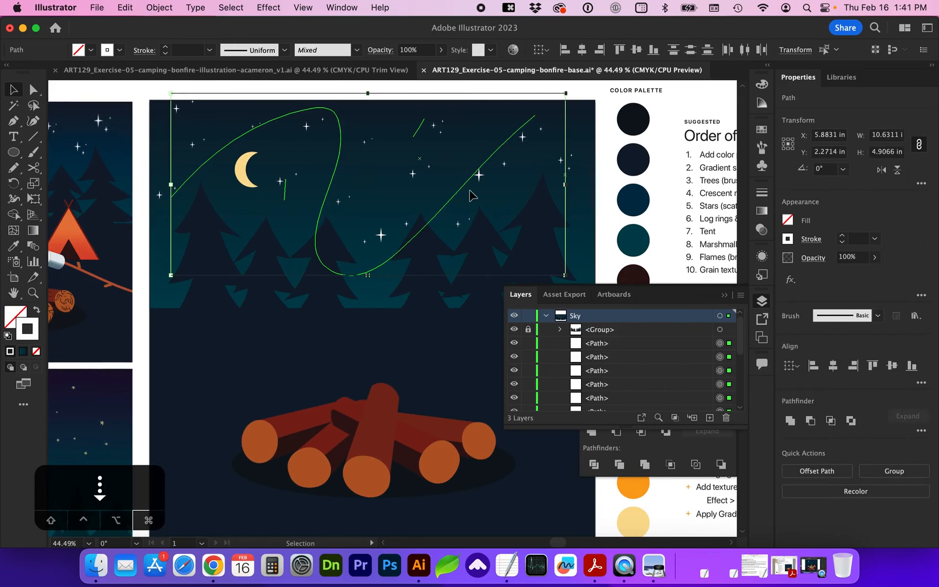
pyautogui.press('super+g')
pyautogui.click(152, 7)
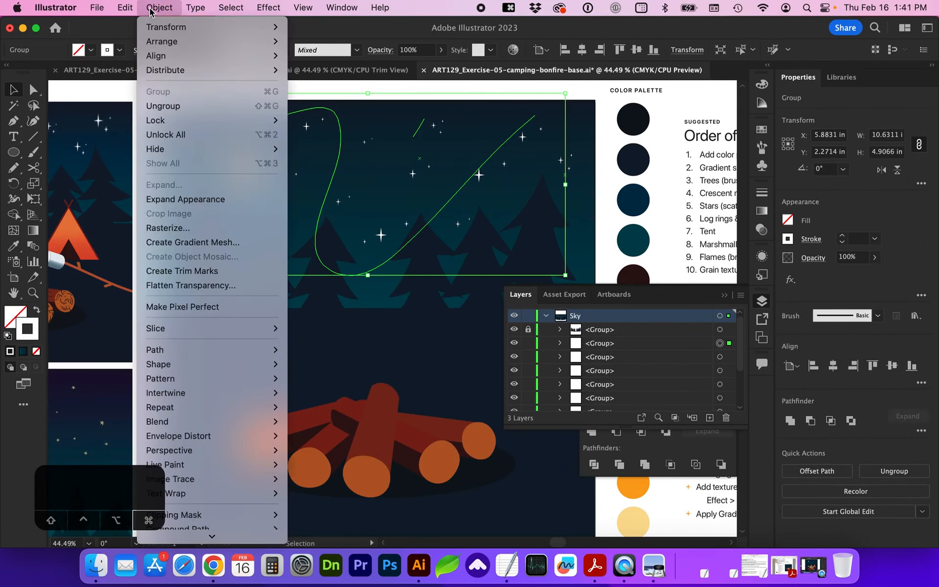
pyautogui.click(602, 143)
pyautogui.click(603, 142)
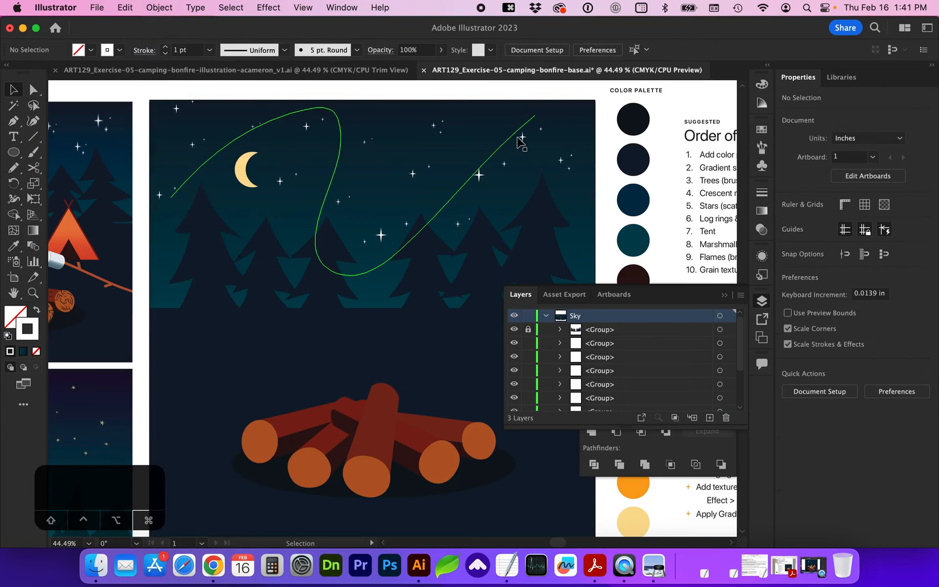
# Step: Apply a Gaussian Blur with a radius of 3.487 pixels to the star group
pyautogui.click(518, 141)
pyautogui.click(381, 228)
pyautogui.hscroll(-3, 381, 233)
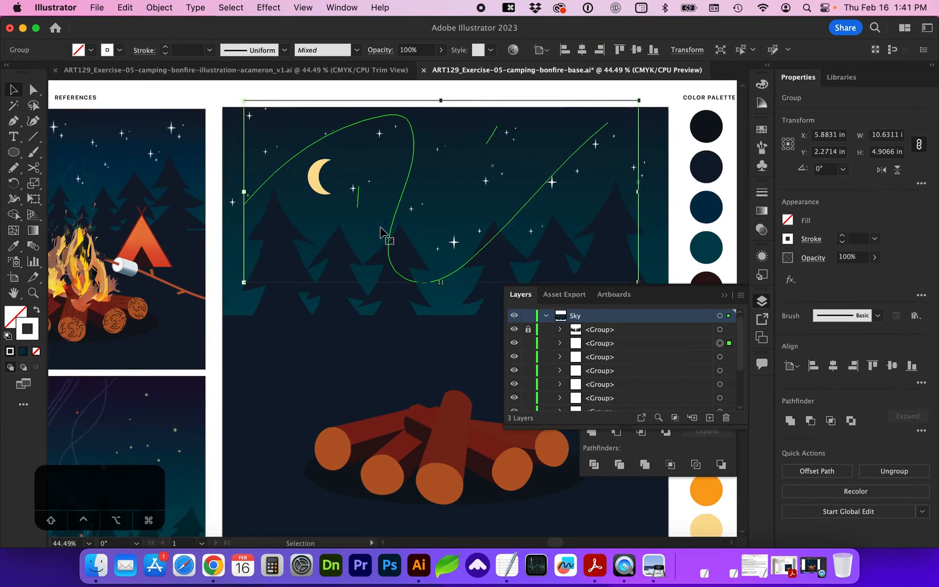
pyautogui.click(267, 7)
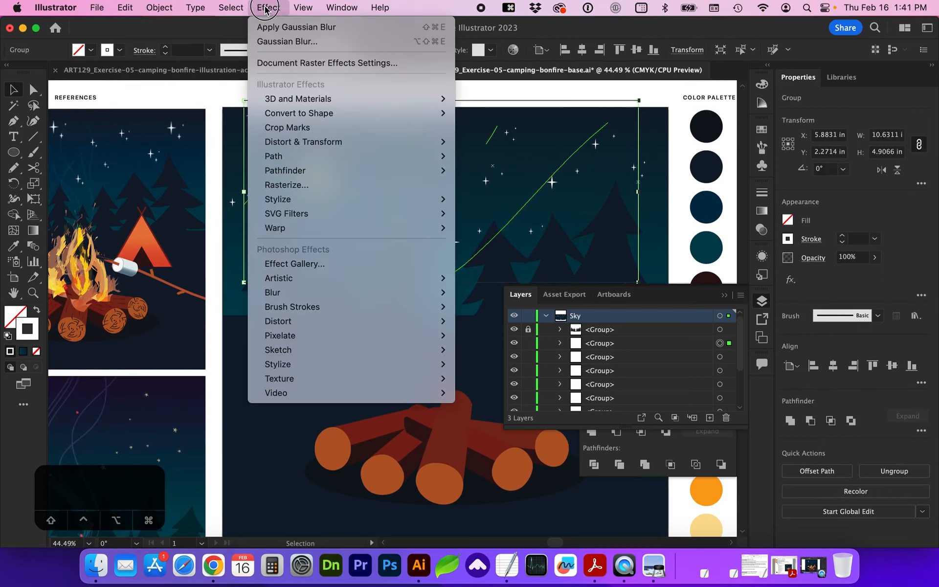
pyautogui.moveTo(304, 290)
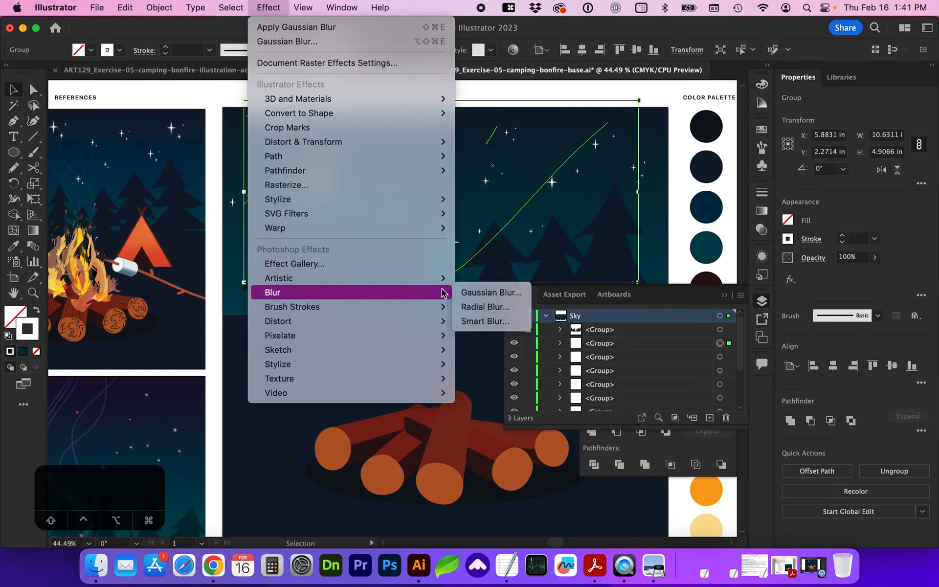
pyautogui.click(493, 293)
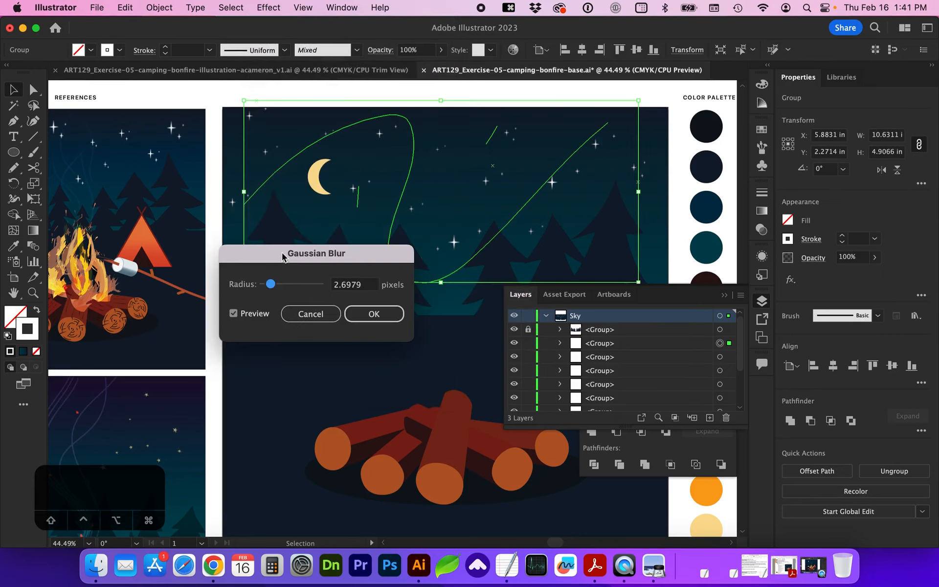
pyautogui.moveTo(270, 285); pyautogui.dragTo(272, 283)
pyautogui.press('Return')
pyautogui.press('z')
pyautogui.moveTo(295, 129); pyautogui.dragTo(450, 279)
pyautogui.press('super+minus')
pyautogui.press('super+minus')
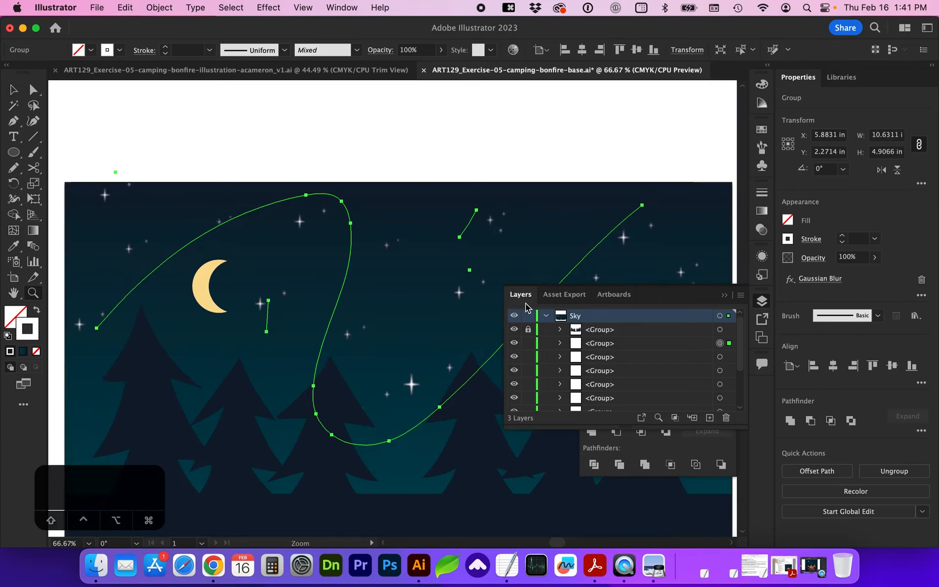
# Step: Preview the star group with and without its Gaussian Blur and set the blur radius to 3.0877 pixels
pyautogui.click(762, 256)
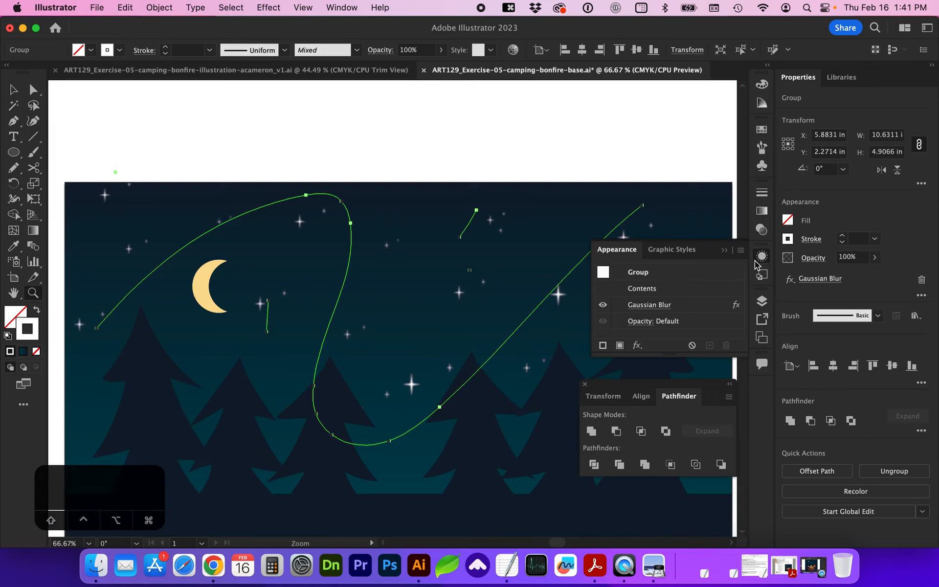
pyautogui.click(603, 306)
pyautogui.click(604, 306)
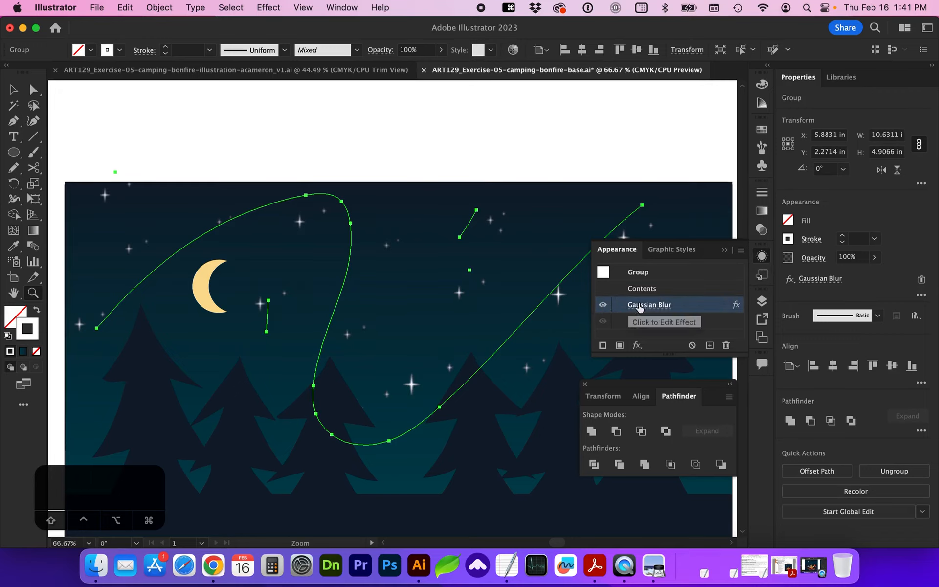
pyautogui.click(650, 305)
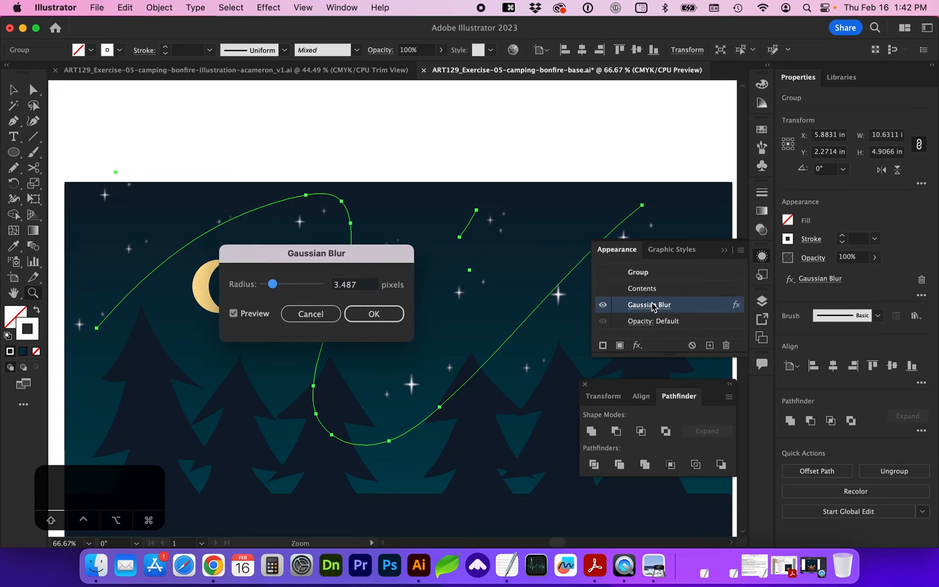
pyautogui.moveTo(272, 284); pyautogui.dragTo(271, 285)
pyautogui.click(365, 314)
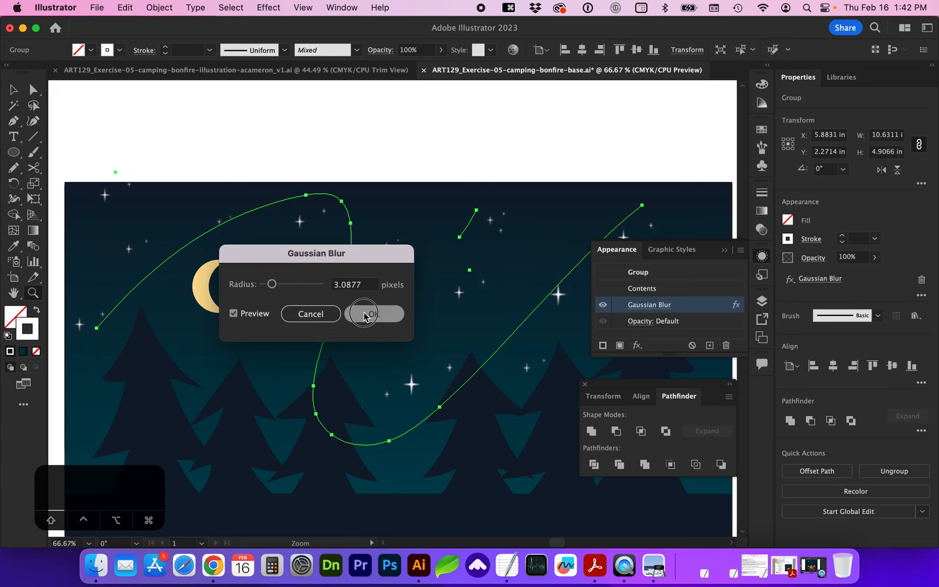
# Step: Add a new layer named "Log details" above the Sky layer and lock the Sky layer
pyautogui.scroll(-3, 573, 257)
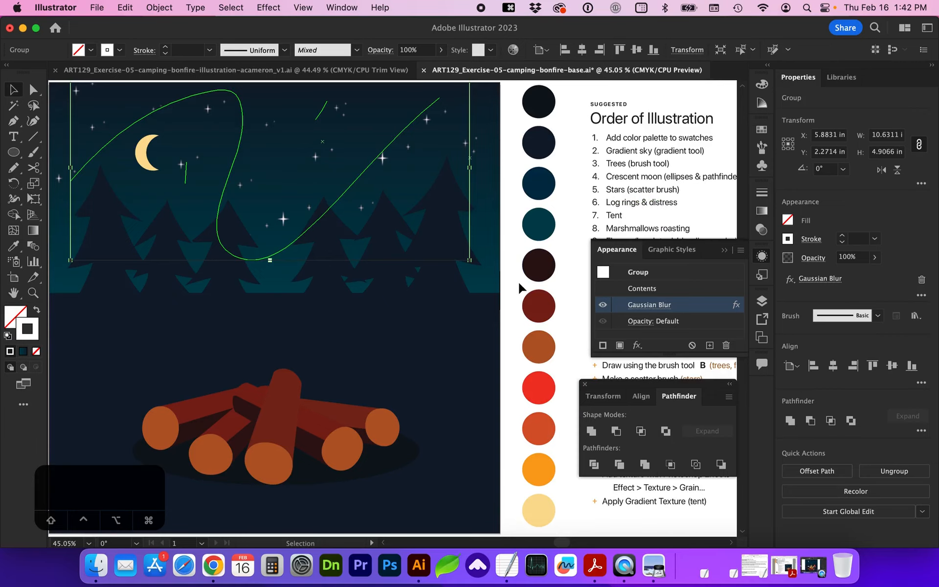
pyautogui.hscroll(-8, 520, 287)
pyautogui.scroll(-2, 519, 287)
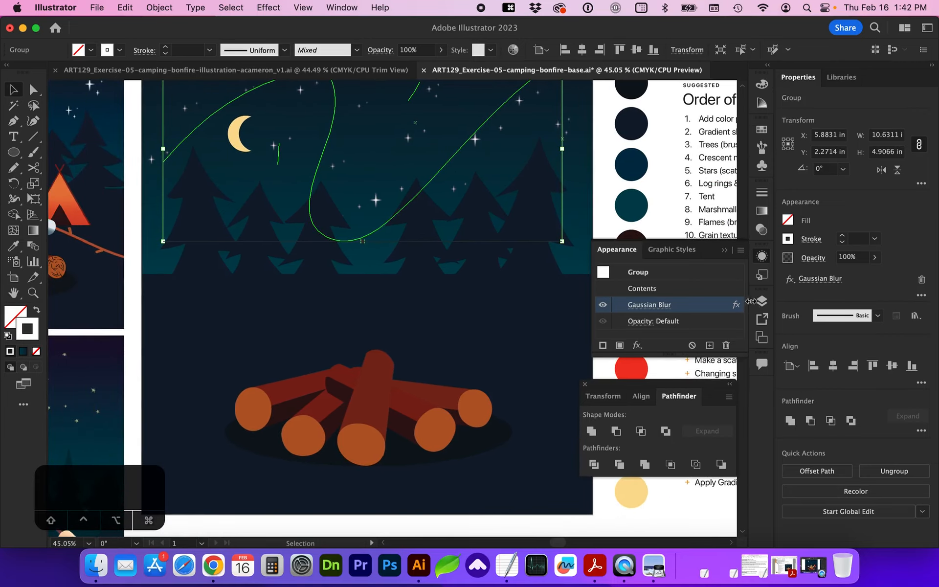
pyautogui.click(757, 301)
pyautogui.click(546, 315)
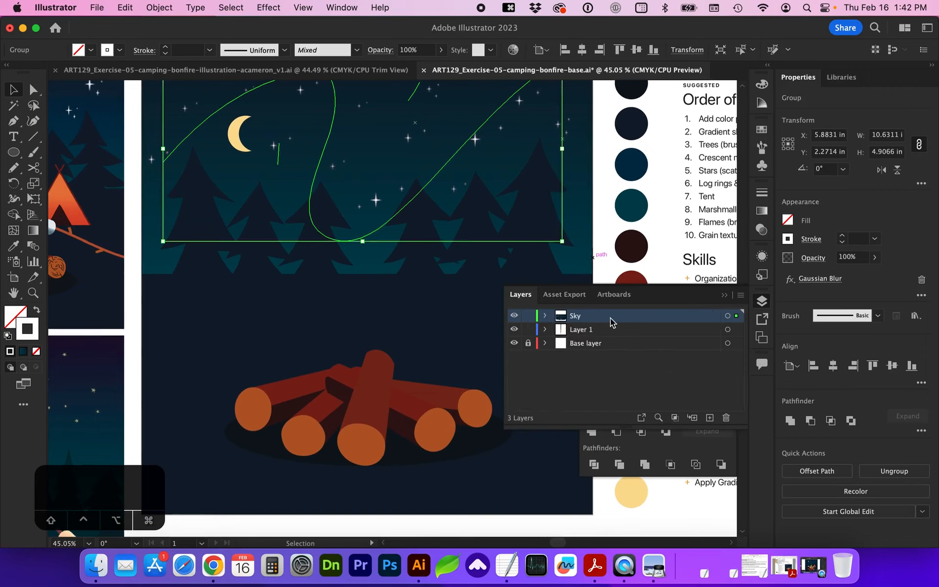
pyautogui.click(709, 417)
pyautogui.doubleClick(579, 315)
pyautogui.write('Log')
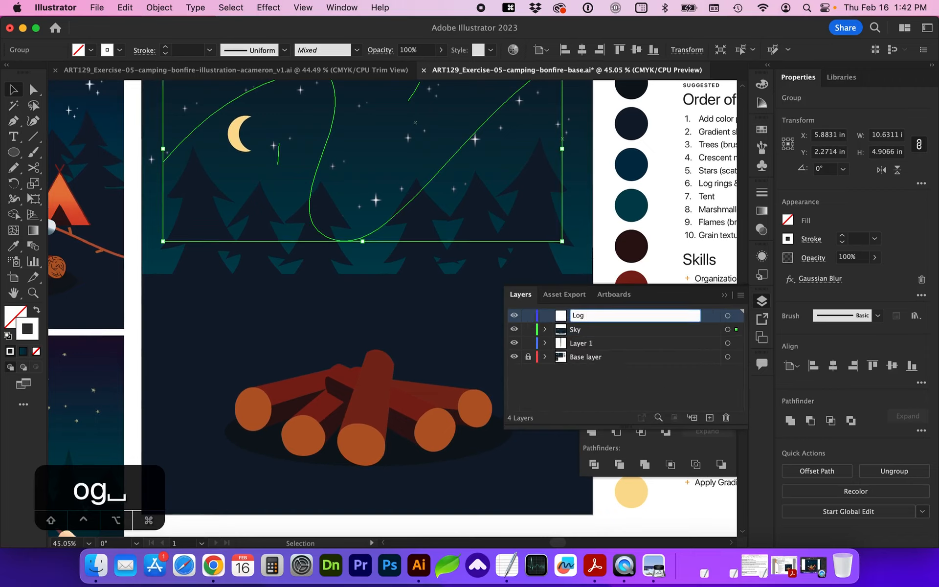
pyautogui.write(' details')
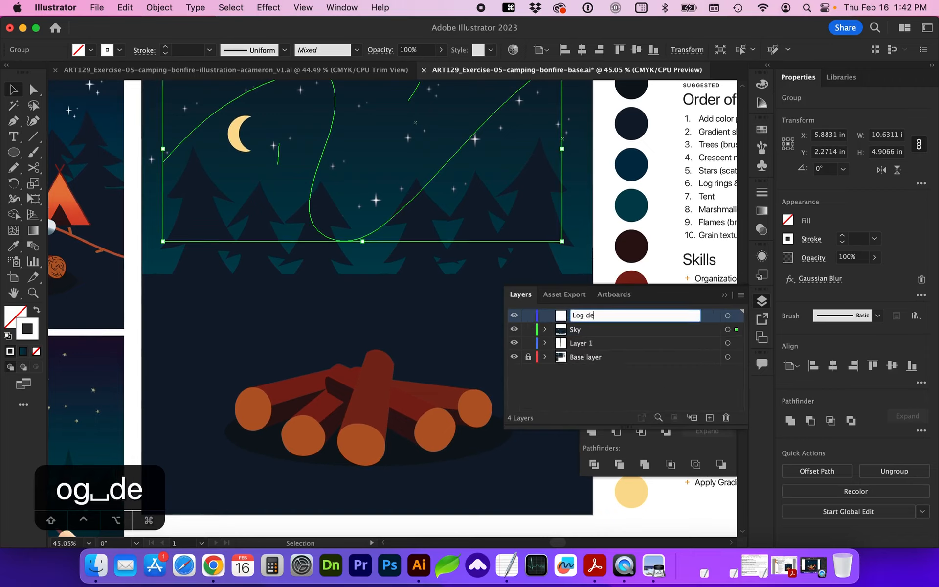
pyautogui.click(525, 333)
pyautogui.click(526, 331)
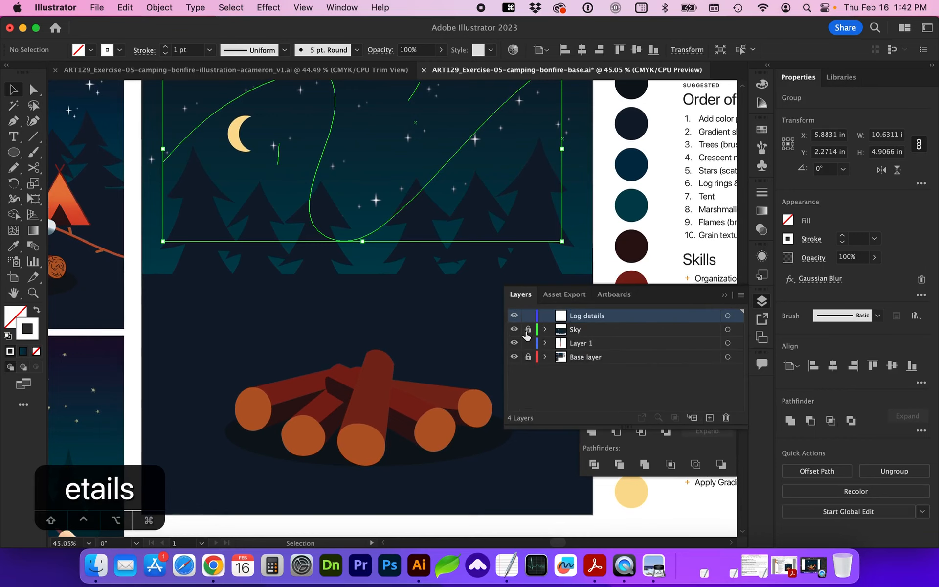
# Step: Choose the Paintbrush tool for tracing the leftmost log's cut end in the lowest reference bonfire image
pyautogui.hscroll(-10, 402, 317)
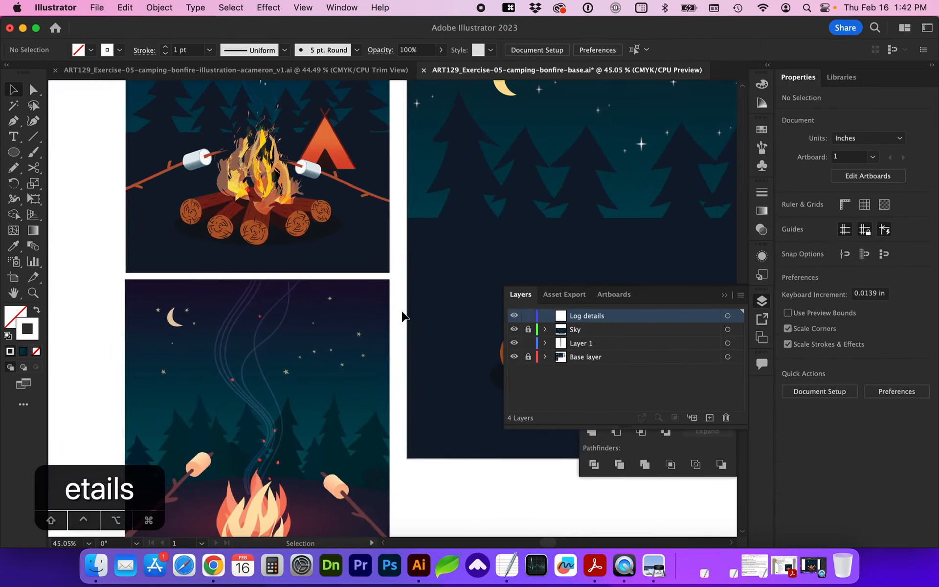
pyautogui.scroll(-15, 402, 317)
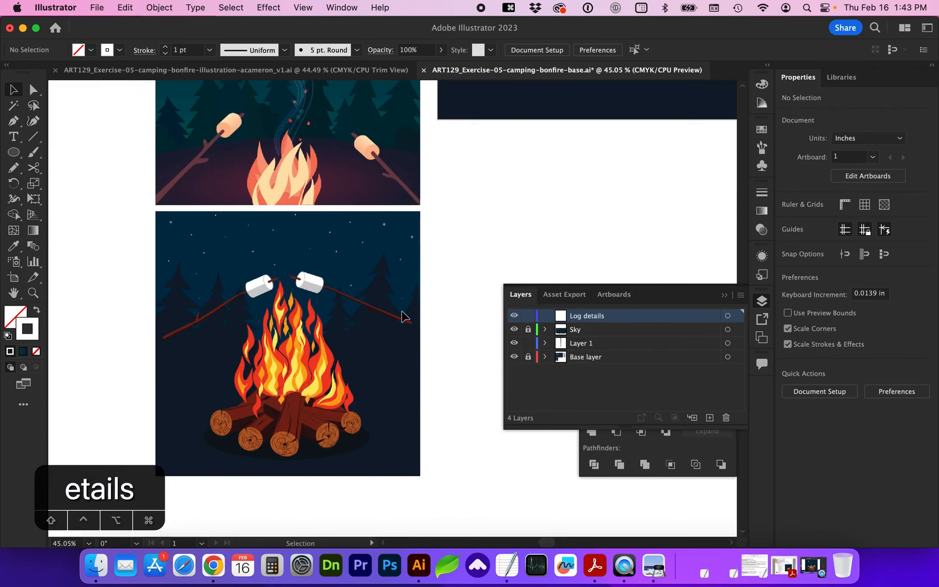
pyautogui.press('z')
pyautogui.moveTo(186, 387); pyautogui.dragTo(264, 322)
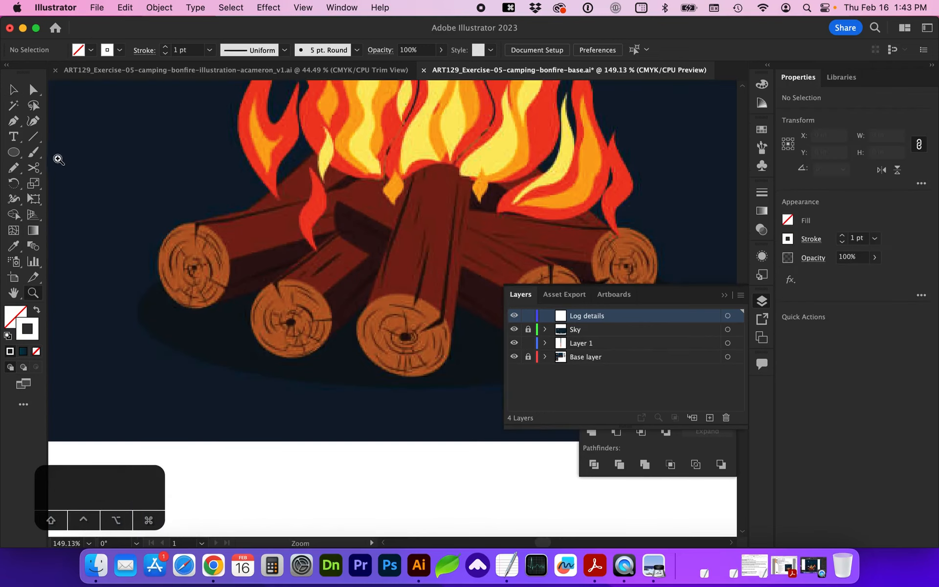
pyautogui.click(37, 155)
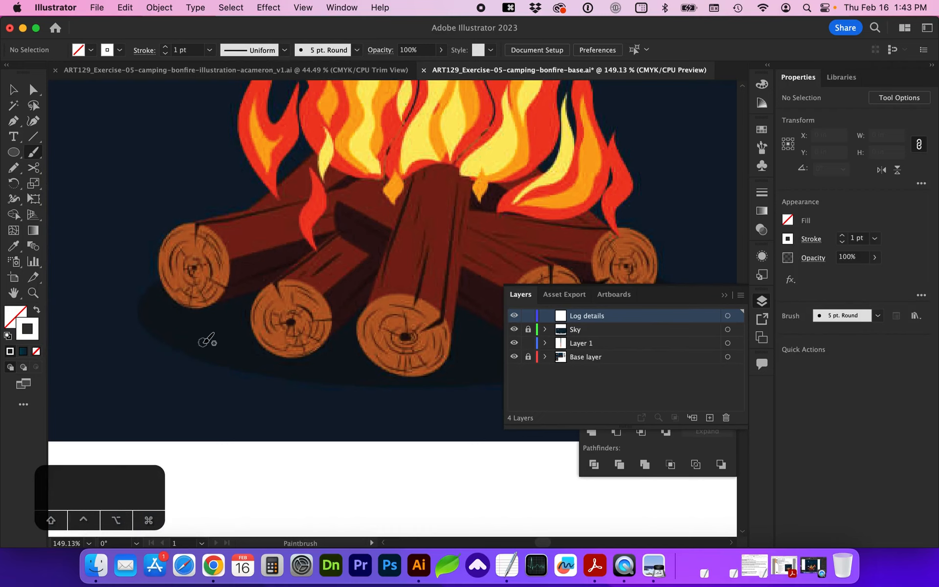
pyautogui.moveTo(200, 345); pyautogui.dragTo(277, 196)
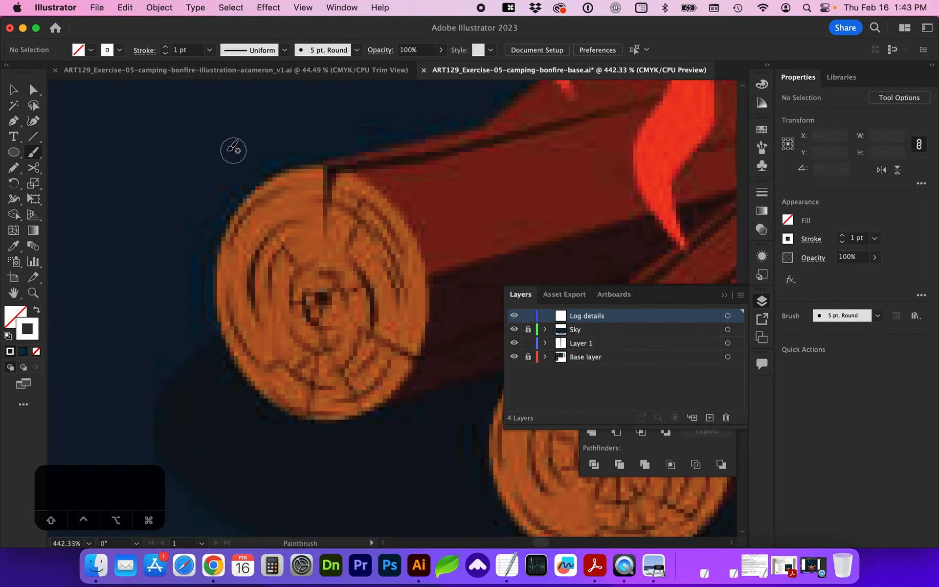
pyautogui.click(215, 127)
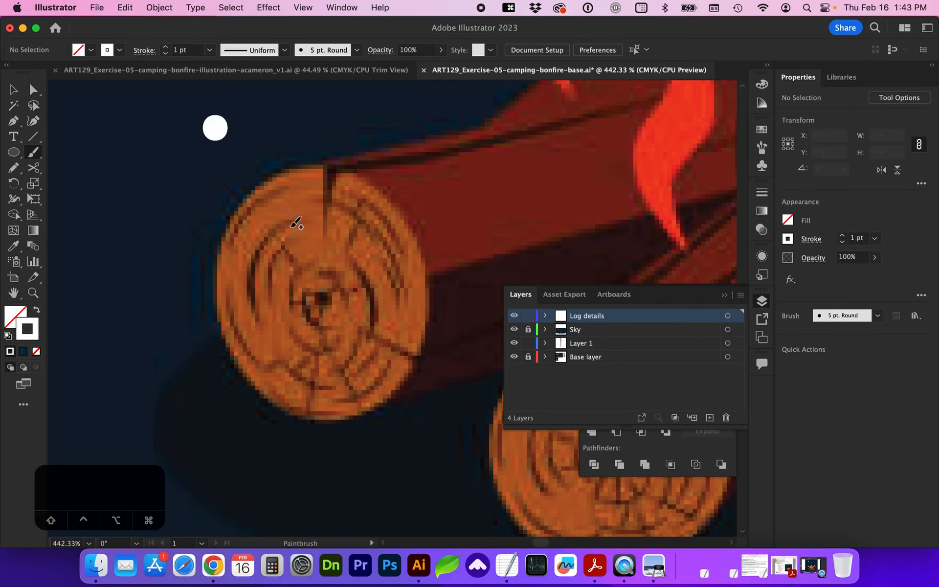
pyautogui.press('super')
pyautogui.press('super+z')
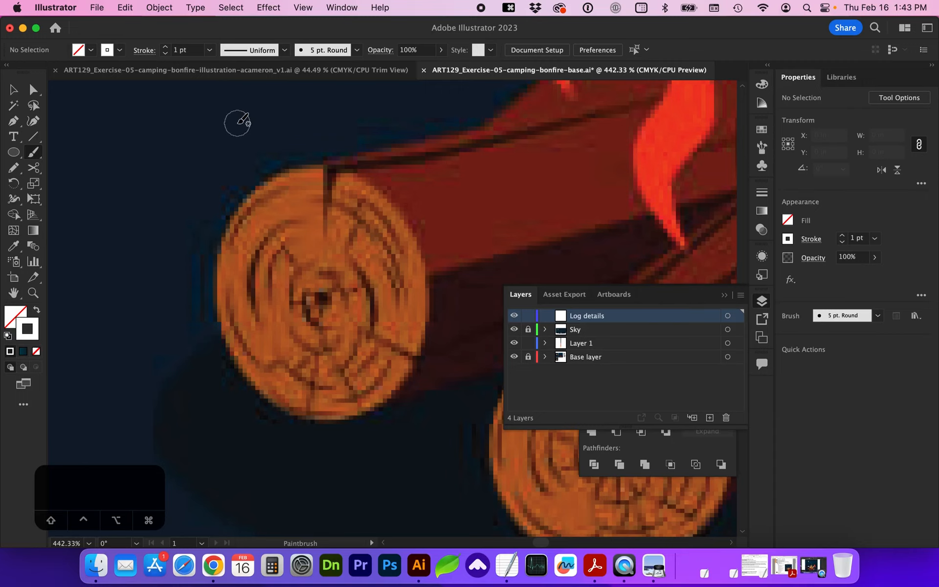
# Step: Reduce the 5 pt. Round brush to a small size suited to thin log-ring lines
pyautogui.press('[')
pyautogui.press('[')
pyautogui.press('[')
pyautogui.press('[')
pyautogui.press(']')
pyautogui.press(']')
pyautogui.press(']')
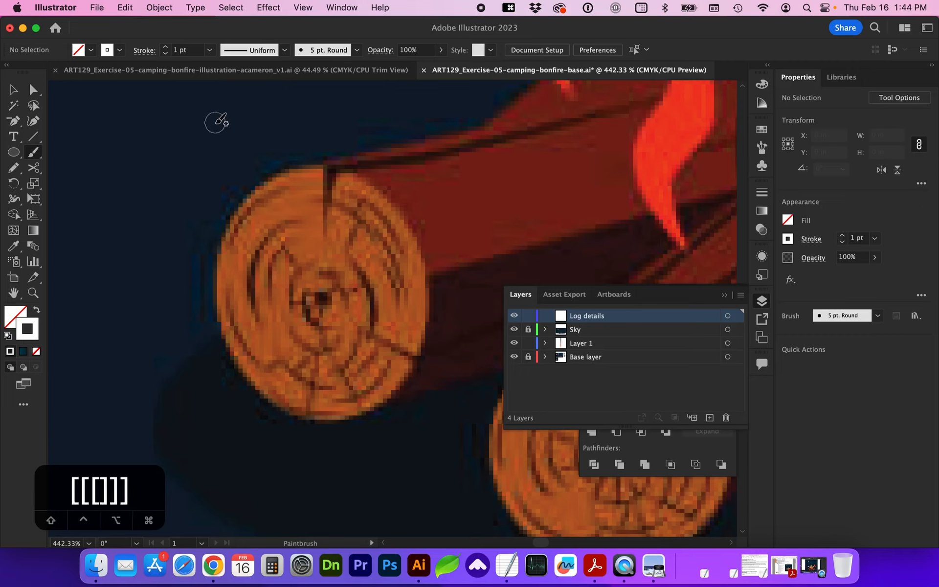
pyautogui.press(']')
pyautogui.press(']')
pyautogui.press('[')
pyautogui.press('[')
pyautogui.press('[')
pyautogui.press('[')
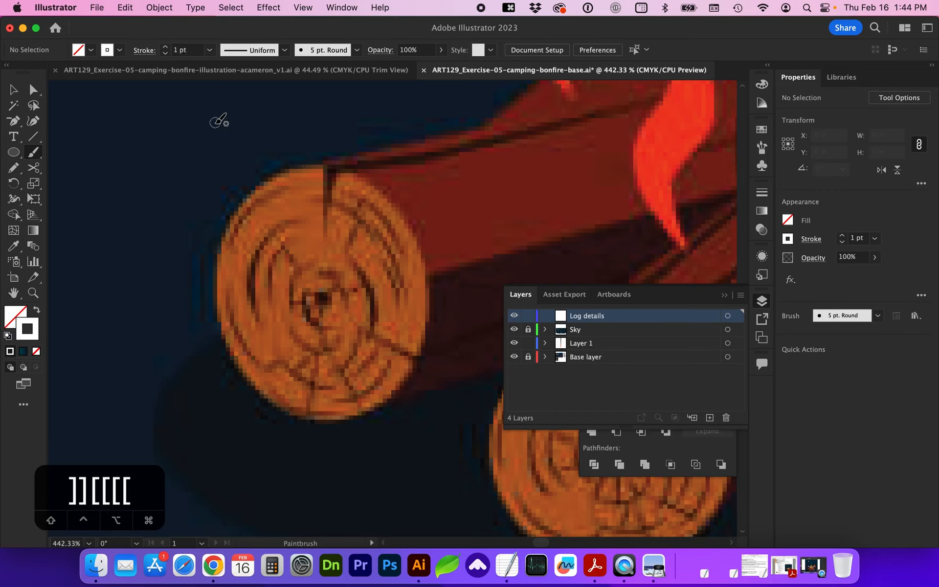
pyautogui.press('[')
# Step: Paint broken, curved white strokes around the reference log's cut end to form its outer growth rings
pyautogui.click(759, 129)
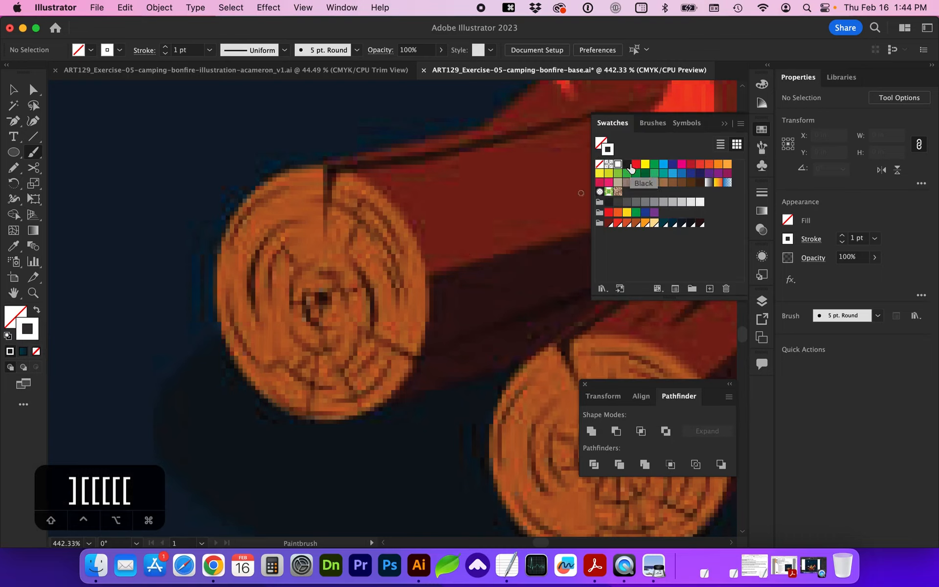
pyautogui.moveTo(255, 321)
pyautogui.mouseDown()
pyautogui.moveTo(260, 251)
pyautogui.moveTo(291, 225)
pyautogui.mouseUp()
pyautogui.moveTo(230, 246)
pyautogui.mouseDown()
pyautogui.moveTo(248, 215)
pyautogui.moveTo(282, 191)
pyautogui.moveTo(382, 228)
pyautogui.moveTo(405, 292)
pyautogui.mouseUp()
pyautogui.moveTo(368, 199); pyautogui.dragTo(409, 250)
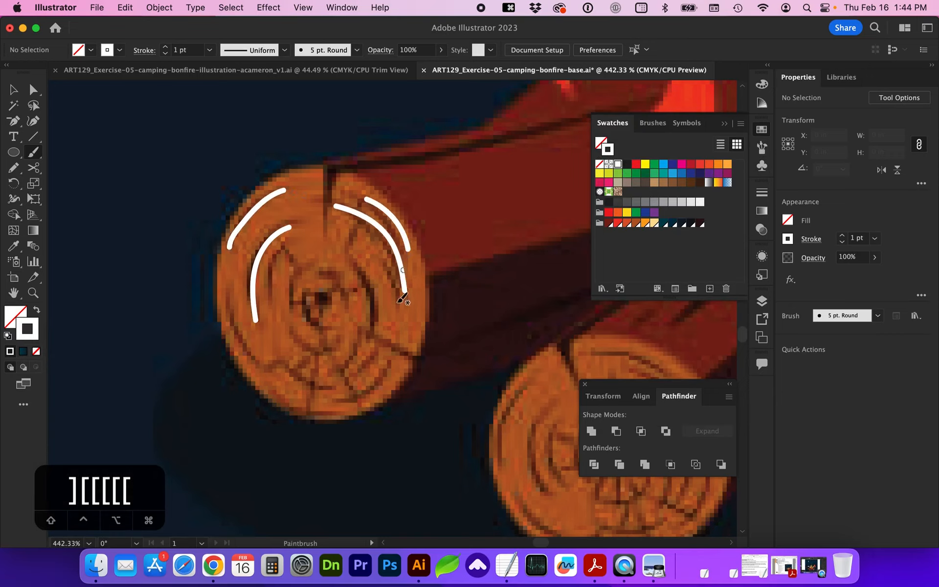
pyautogui.moveTo(368, 365); pyautogui.dragTo(384, 345)
pyautogui.moveTo(330, 399)
pyautogui.mouseDown()
pyautogui.moveTo(369, 393)
pyautogui.moveTo(396, 363)
pyautogui.mouseUp()
pyautogui.moveTo(281, 363); pyautogui.dragTo(341, 384)
pyautogui.moveTo(225, 280); pyautogui.dragTo(259, 366)
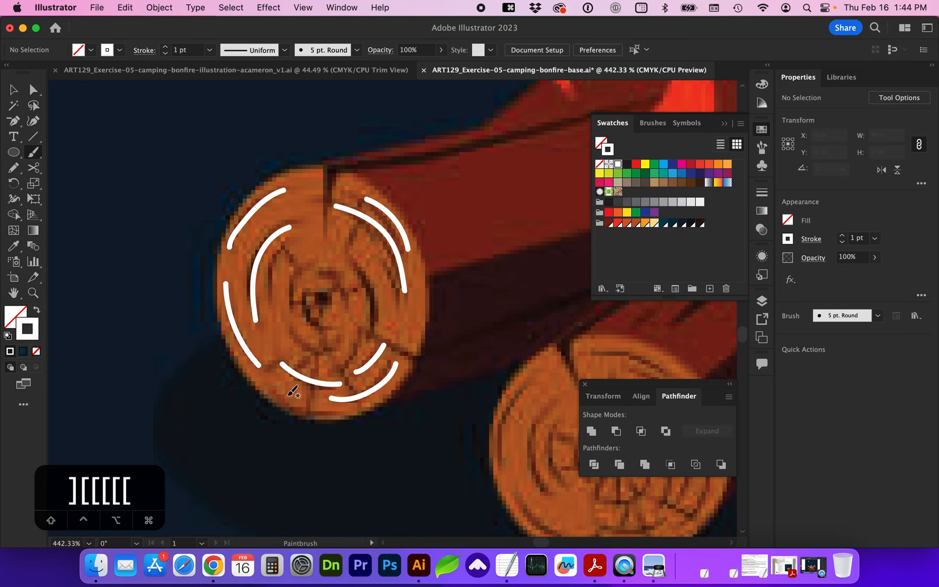
# Step: Paint the inner growth rings as short curved strokes around the log end's centre, redoing the first arc
pyautogui.moveTo(318, 320)
pyautogui.mouseDown()
pyautogui.moveTo(294, 298)
pyautogui.moveTo(313, 265)
pyautogui.mouseUp()
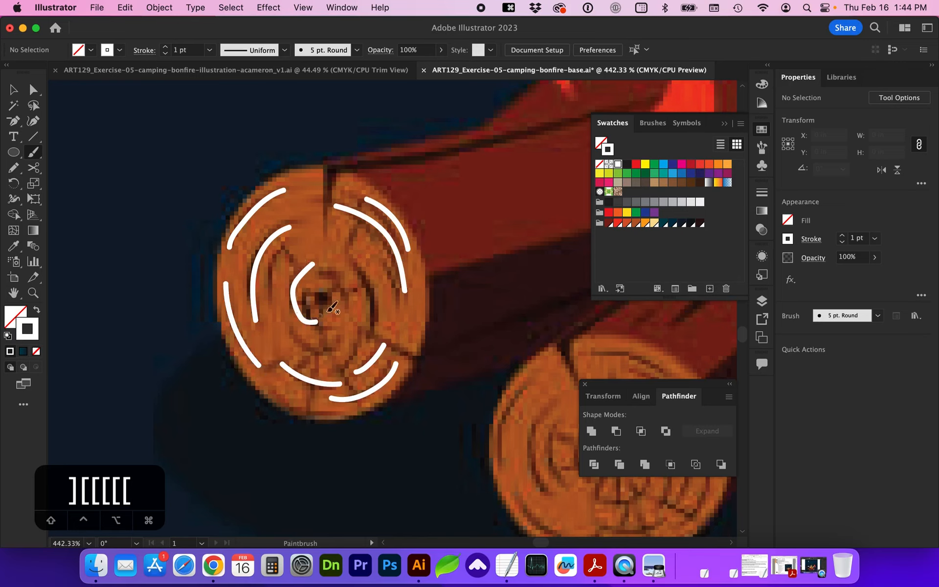
pyautogui.press('super+z')
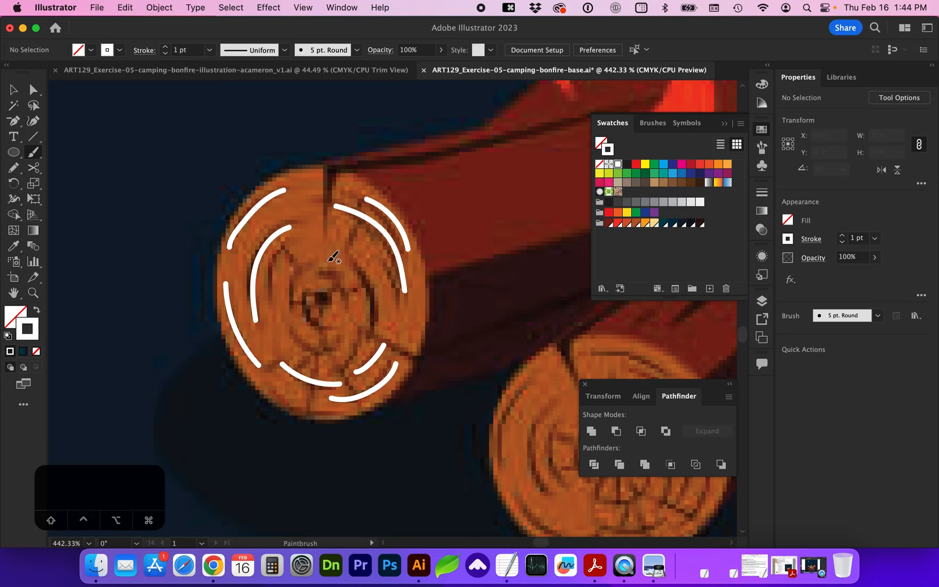
pyautogui.moveTo(315, 258)
pyautogui.mouseDown()
pyautogui.moveTo(293, 279)
pyautogui.moveTo(286, 309)
pyautogui.mouseUp()
pyautogui.moveTo(324, 275); pyautogui.dragTo(347, 299)
pyautogui.moveTo(283, 244); pyautogui.dragTo(269, 293)
pyautogui.moveTo(351, 264); pyautogui.dragTo(373, 320)
pyautogui.moveTo(288, 332); pyautogui.dragTo(344, 339)
# Step: Paint four short radial crack strokes across the rings at the upper edge and lower part of the log end
pyautogui.moveTo(322, 229); pyautogui.dragTo(329, 164)
pyautogui.moveTo(377, 331)
pyautogui.mouseDown()
pyautogui.moveTo(420, 356)
pyautogui.moveTo(354, 353)
pyautogui.moveTo(315, 423)
pyautogui.mouseUp()
pyautogui.moveTo(363, 400); pyautogui.dragTo(343, 367)
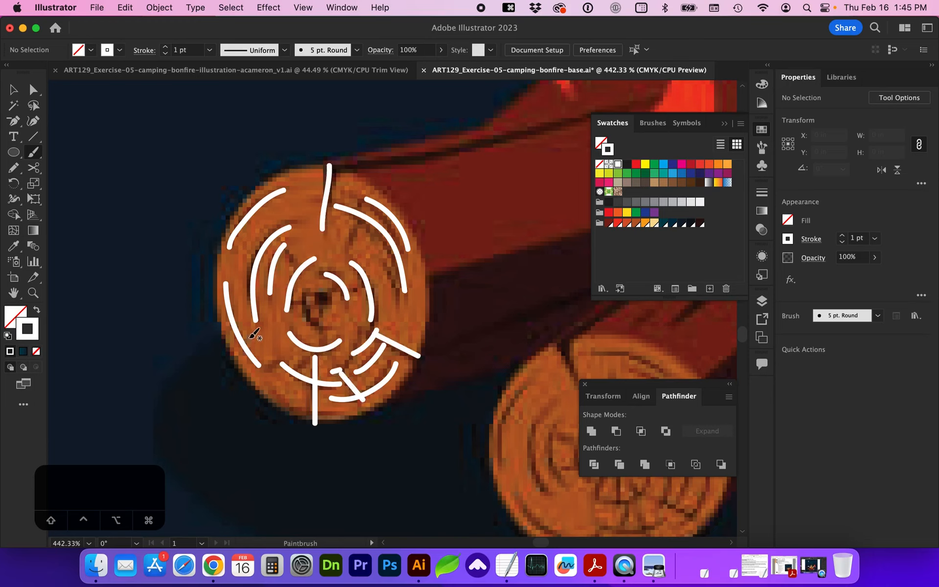
# Step: Fill the ring gaps with small dashes and dots, and paint the innermost arc and core of the log end
pyautogui.moveTo(300, 185); pyautogui.dragTo(309, 184)
pyautogui.moveTo(410, 312); pyautogui.dragTo(409, 321)
pyautogui.moveTo(273, 381); pyautogui.dragTo(280, 385)
pyautogui.click(227, 264)
pyautogui.moveTo(314, 295); pyautogui.dragTo(322, 325)
pyautogui.moveTo(325, 290); pyautogui.dragTo(323, 302)
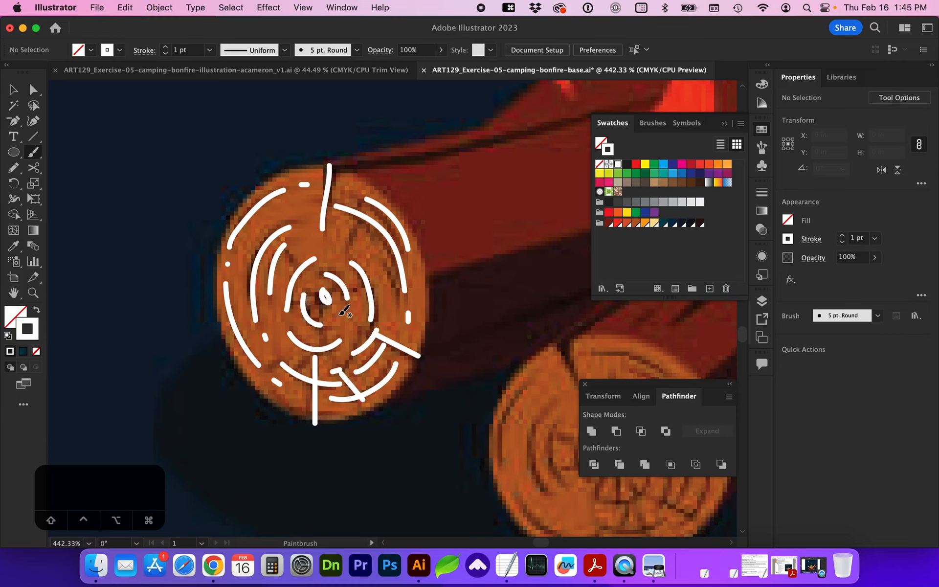
# Step: Select the four radial crack strokes on the log end and group them
pyautogui.press('v')
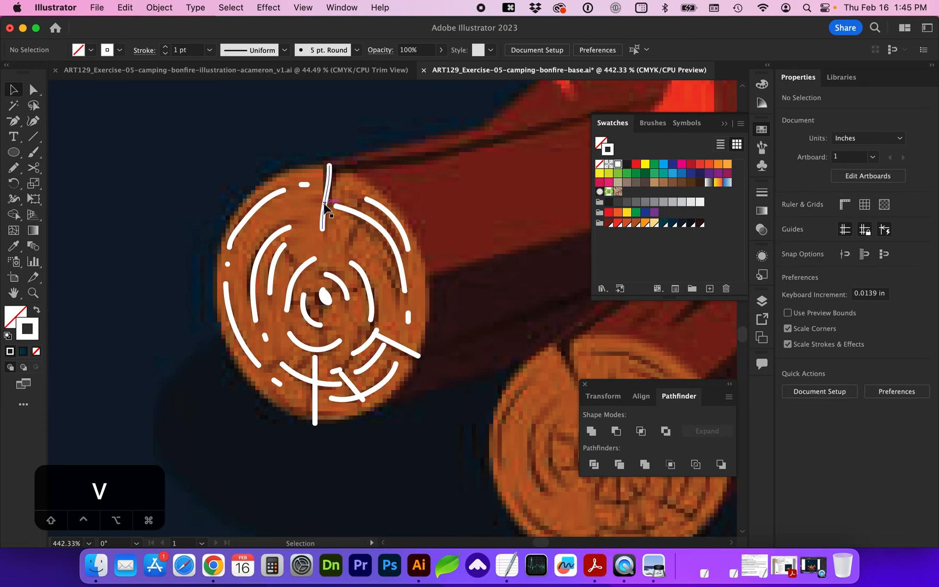
pyautogui.click(329, 183)
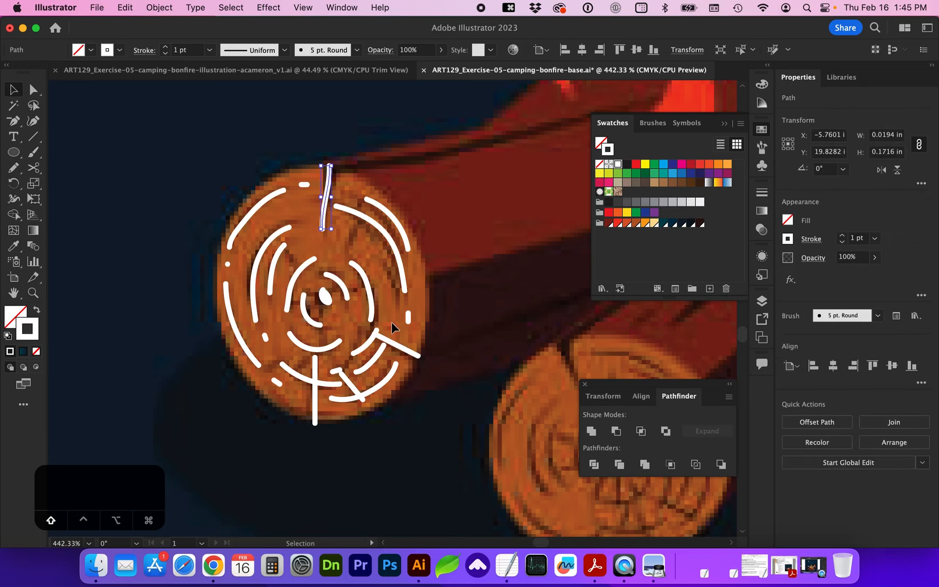
pyautogui.keyDown('shift'); pyautogui.click(406, 350); pyautogui.keyUp('shift')
pyautogui.keyDown('shift'); pyautogui.click(317, 348); pyautogui.keyUp('shift')
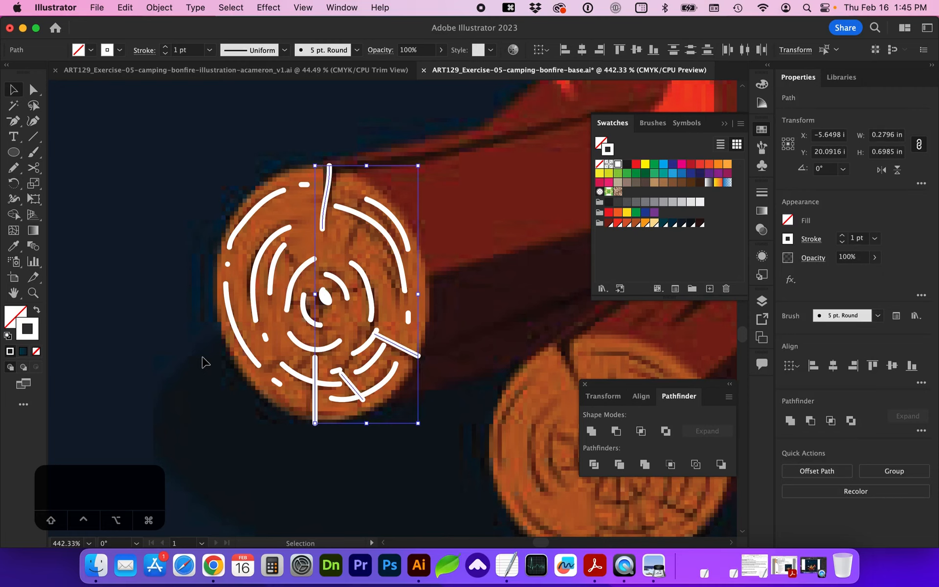
pyautogui.press('cmd+g')
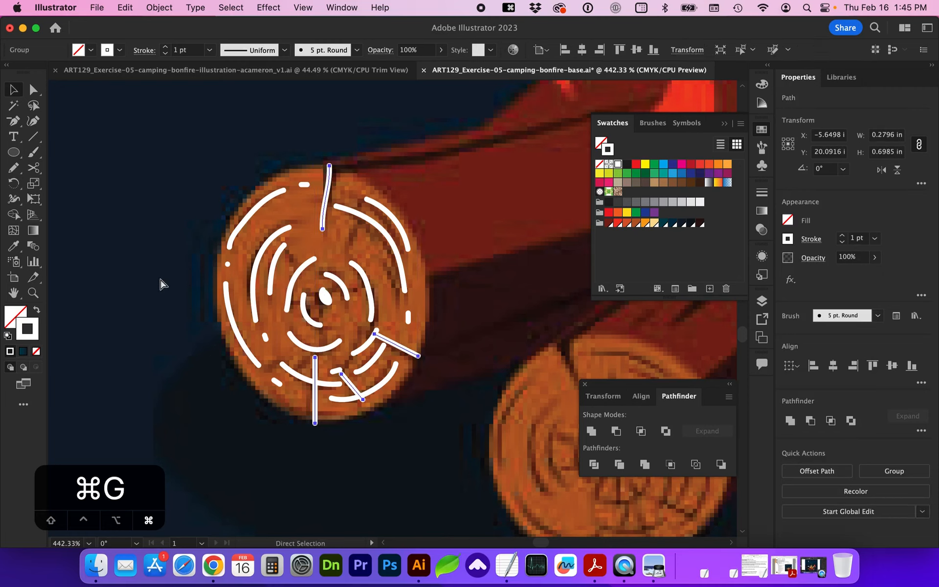
# Step: Give the crack stroke group the tapered triangular width profile and the Basic brush
pyautogui.click(159, 8)
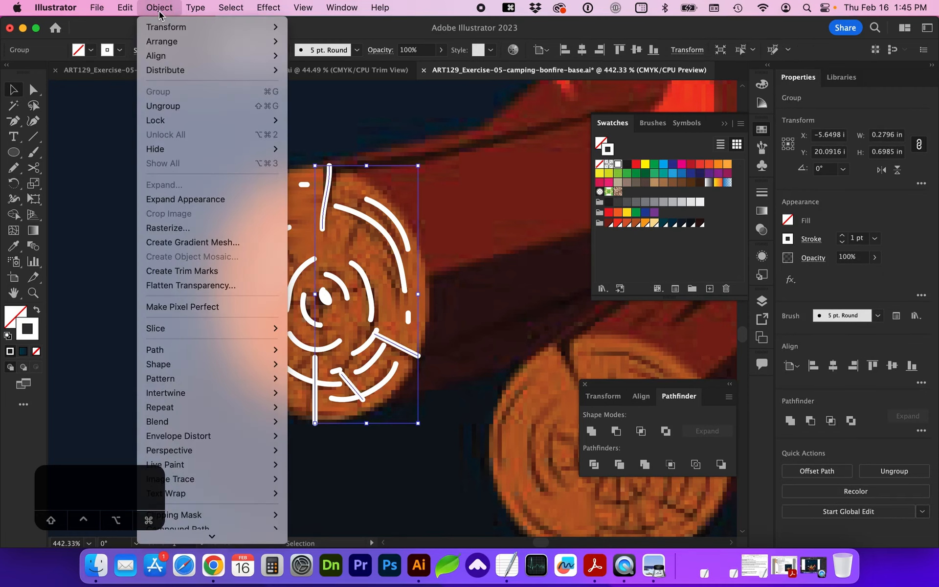
pyautogui.click(159, 10)
pyautogui.click(285, 50)
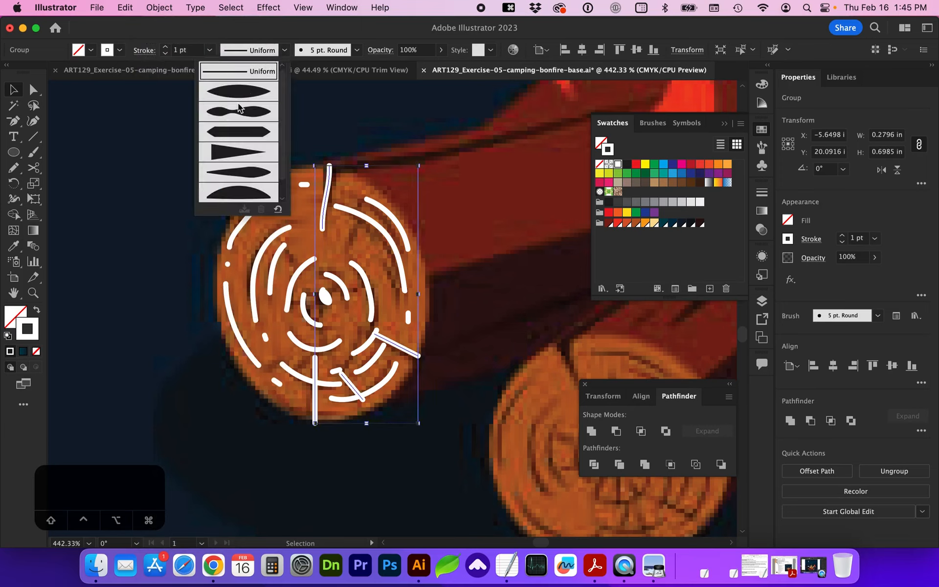
pyautogui.click(211, 157)
pyautogui.click(357, 50)
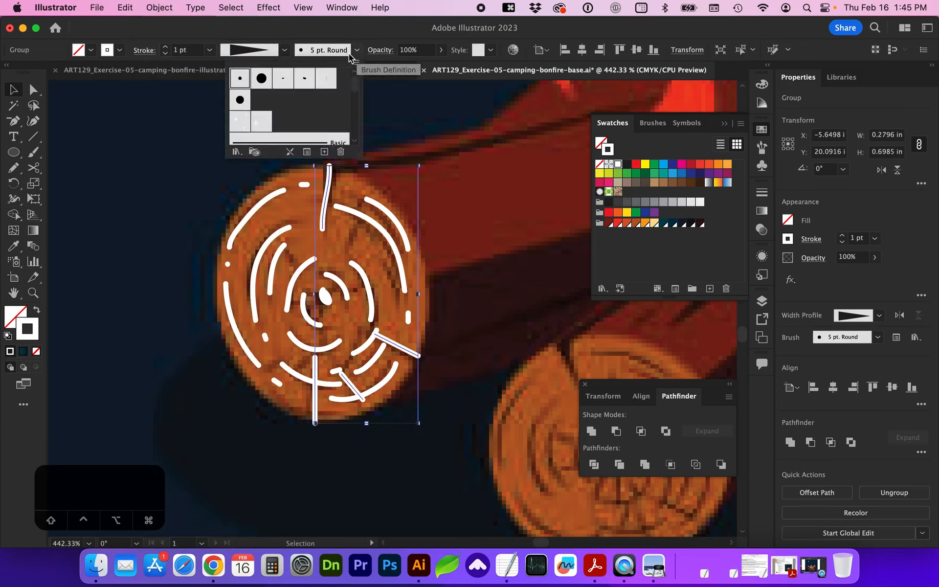
pyautogui.scroll(-3, 351, 110)
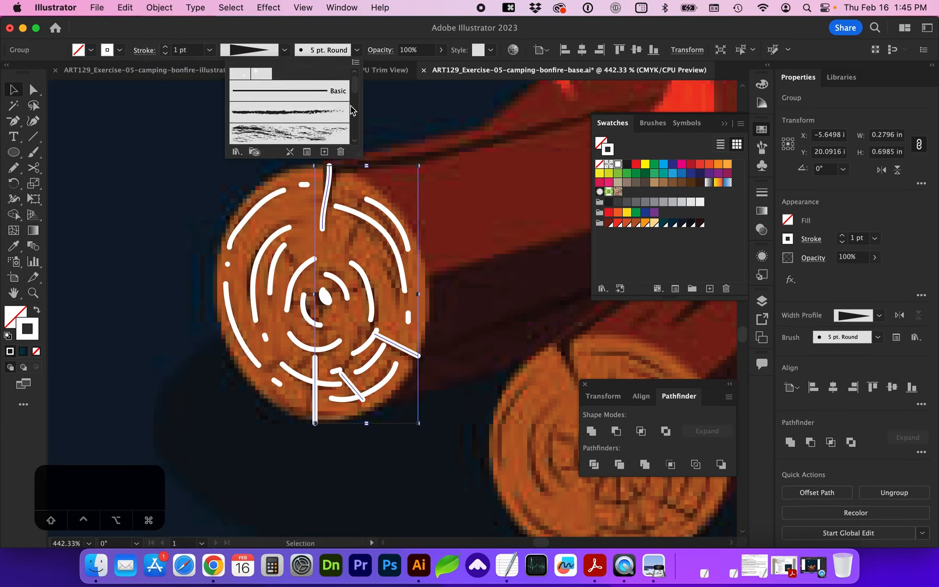
pyautogui.click(309, 92)
pyautogui.click(310, 27)
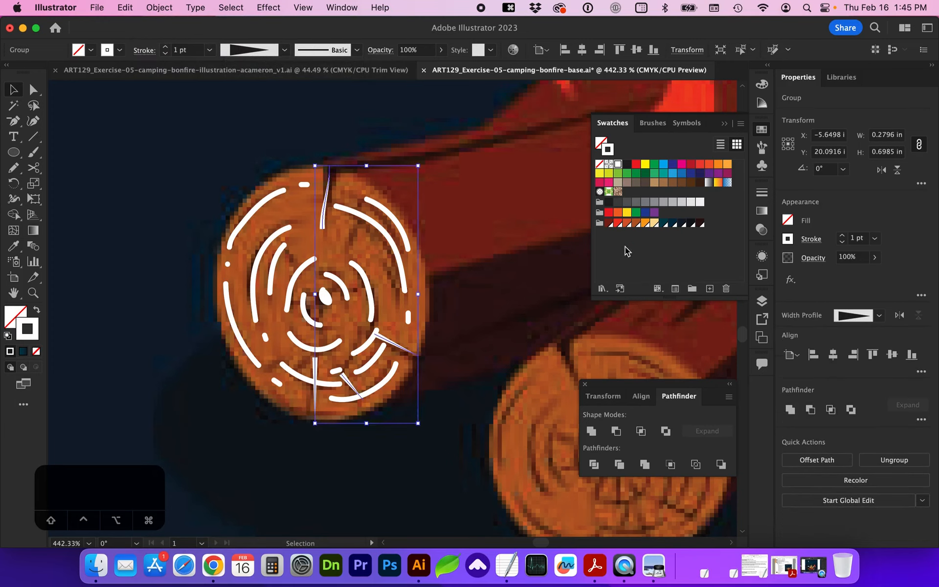
# Step: Set the crack stroke group to a 2 pt weight and flip its tapered profile so the wide ends face the log's edge
pyautogui.click(761, 192)
pyautogui.click(644, 204)
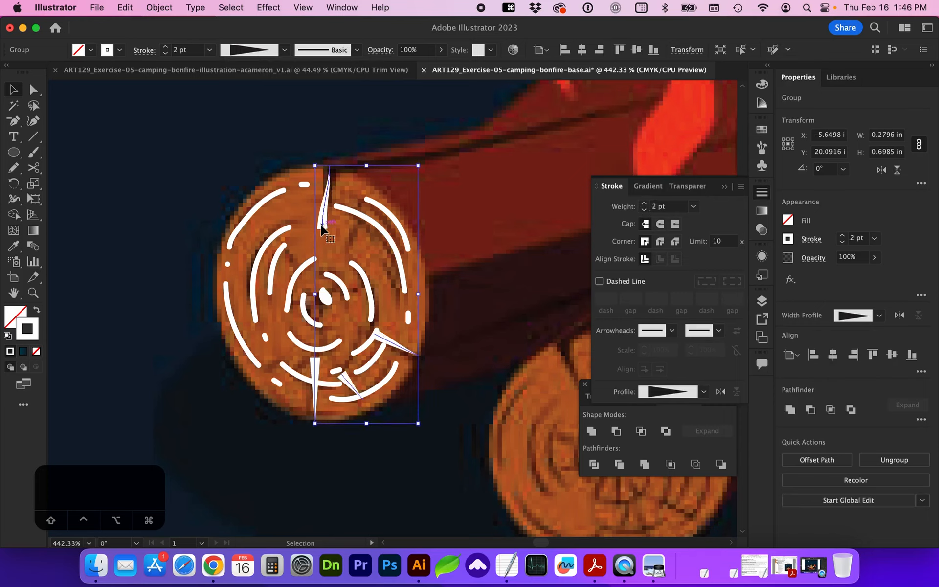
pyautogui.click(720, 391)
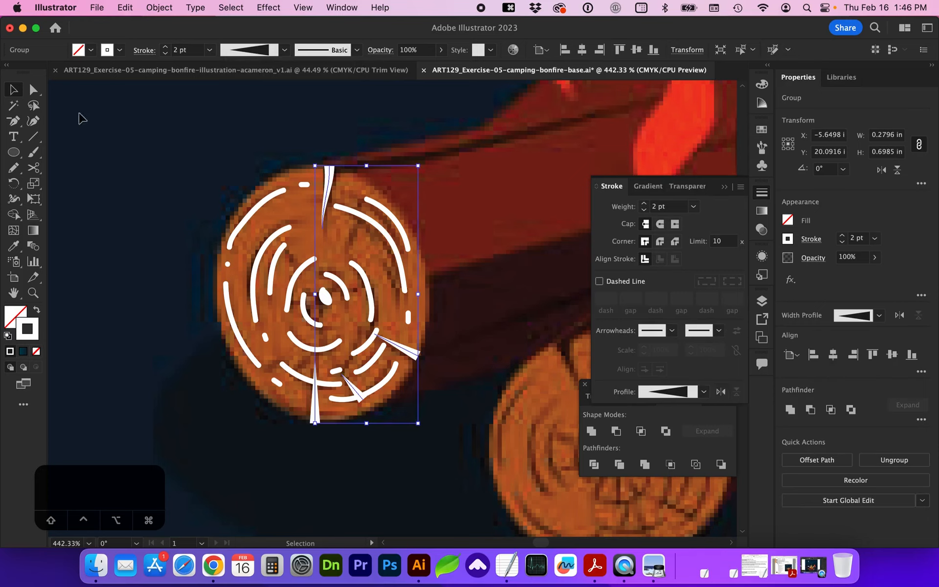
# Step: Convert the inner anchor point of the upper crack to a corner and its outer anchor point to a smooth point
pyautogui.click(33, 90)
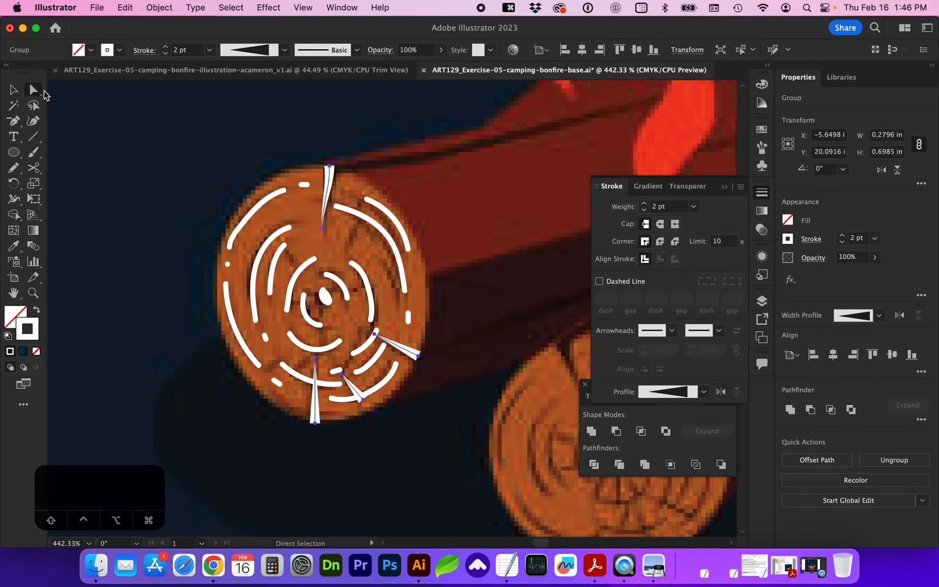
pyautogui.click(322, 228)
pyautogui.click(328, 166)
pyautogui.moveTo(329, 166)
pyautogui.mouseDown()
pyautogui.moveTo(328, 197)
pyautogui.moveTo(329, 167)
pyautogui.mouseUp()
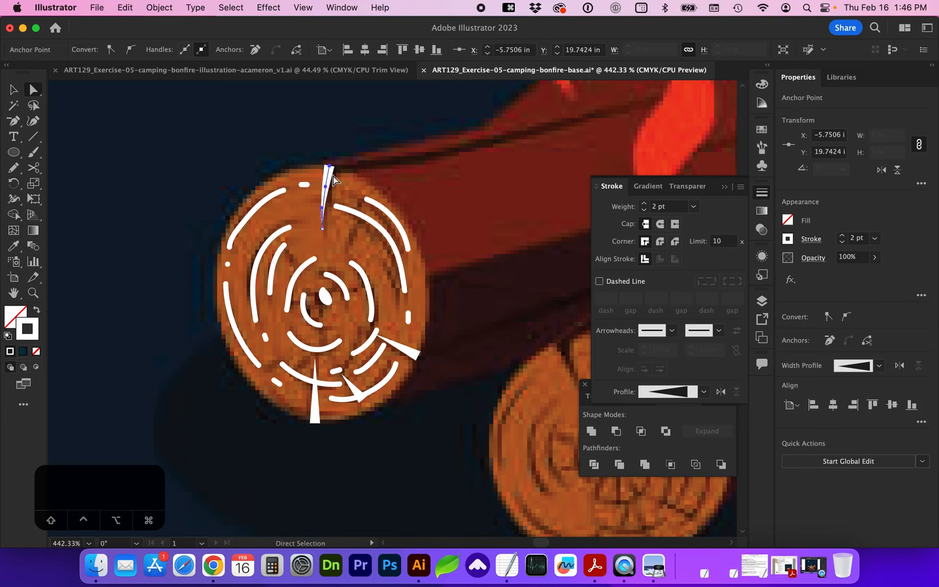
pyautogui.keyDown('shift'); pyautogui.click(323, 229); pyautogui.keyUp('shift')
pyautogui.click(322, 230)
pyautogui.click(111, 49)
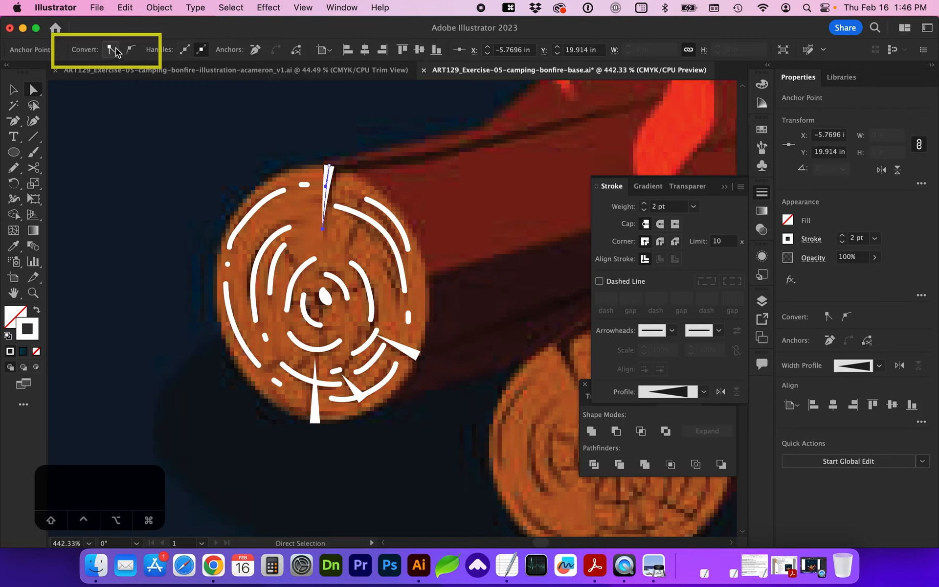
pyautogui.click(329, 166)
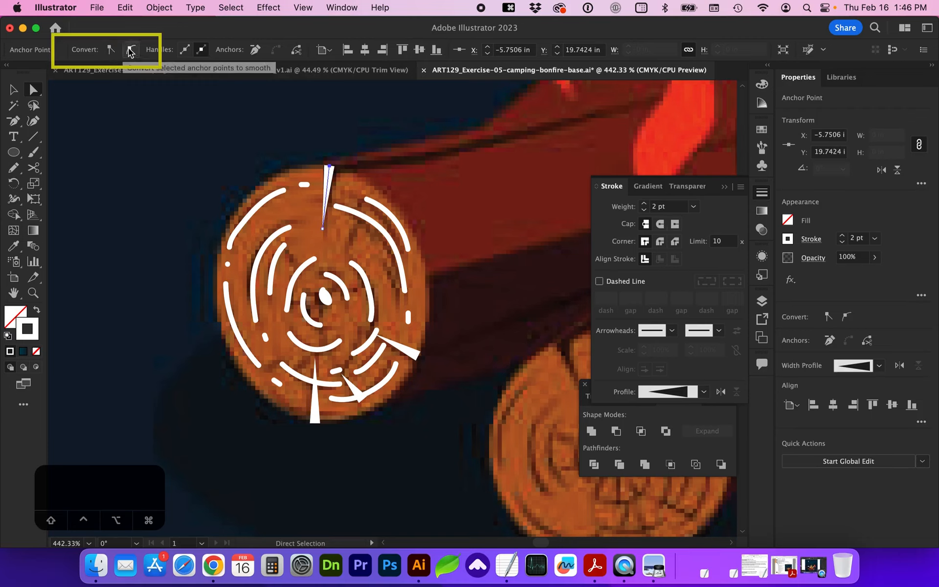
pyautogui.click(131, 49)
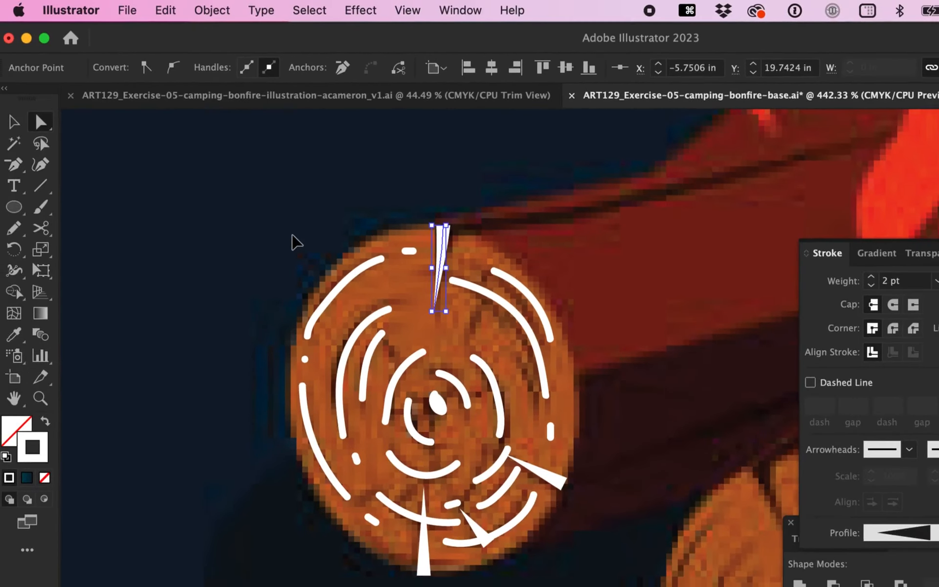
pyautogui.moveTo(293, 278); pyautogui.dragTo(196, 201)
# Step: Move the outer anchor point of the short diagonal crack at the lower part of the log end slightly inward
pyautogui.press('v')
pyautogui.press('super+minus')
pyautogui.press('a')
pyautogui.click(508, 496)
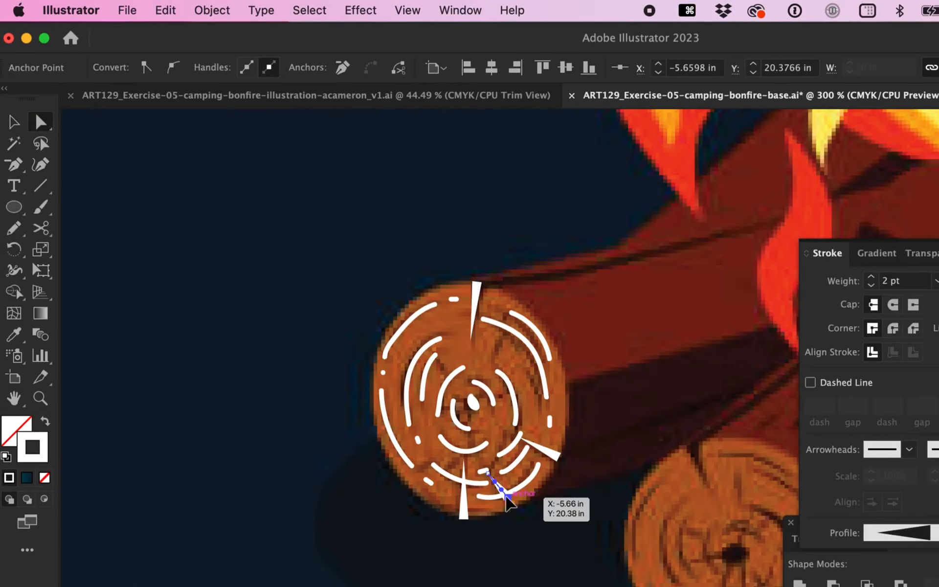
pyautogui.moveTo(501, 494); pyautogui.dragTo(498, 491)
# Step: Select all ring strokes on the log end without the crack group and group them
pyautogui.press('v')
pyautogui.moveTo(567, 533); pyautogui.dragTo(348, 180)
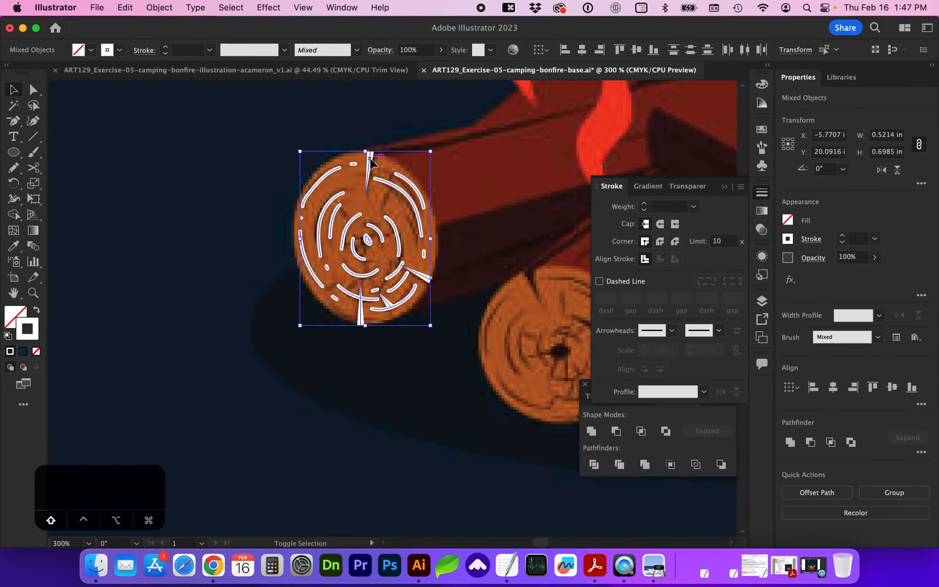
pyautogui.keyDown('shift'); pyautogui.click(369, 157); pyautogui.keyUp('shift')
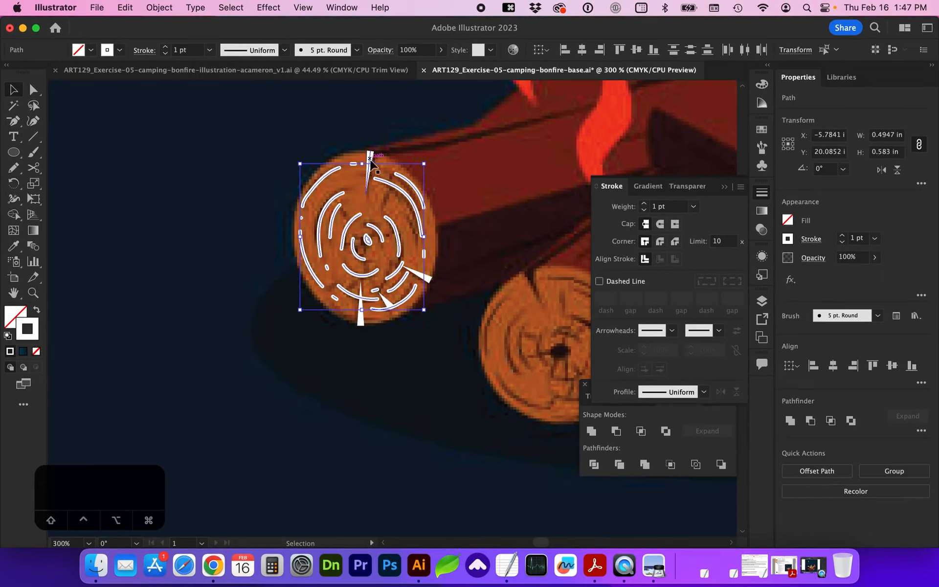
pyautogui.press('super')
pyautogui.press('super+g')
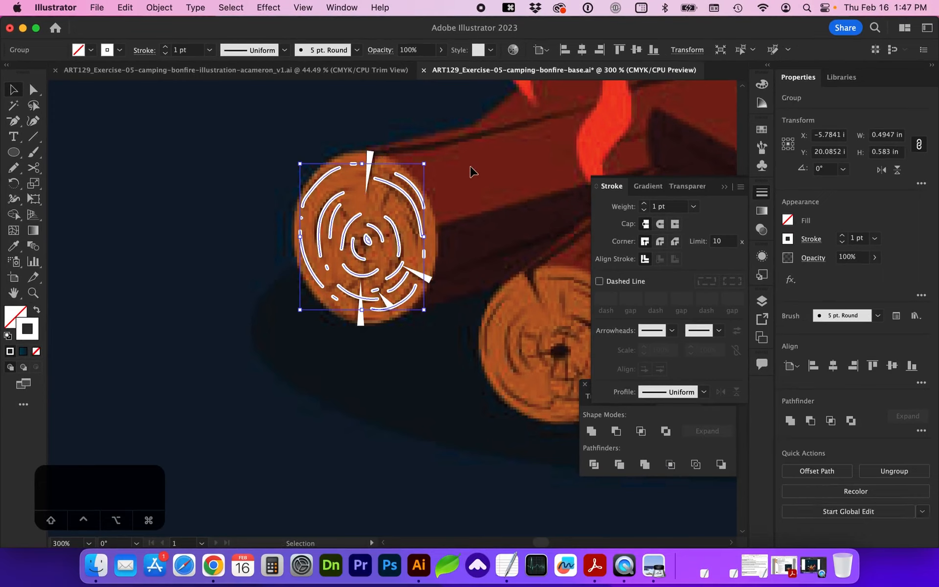
# Step: Show the available brushes in an enlarged list, and switch to Acrobat to consult the instructions in Exercise-05.pdf
pyautogui.click(763, 147)
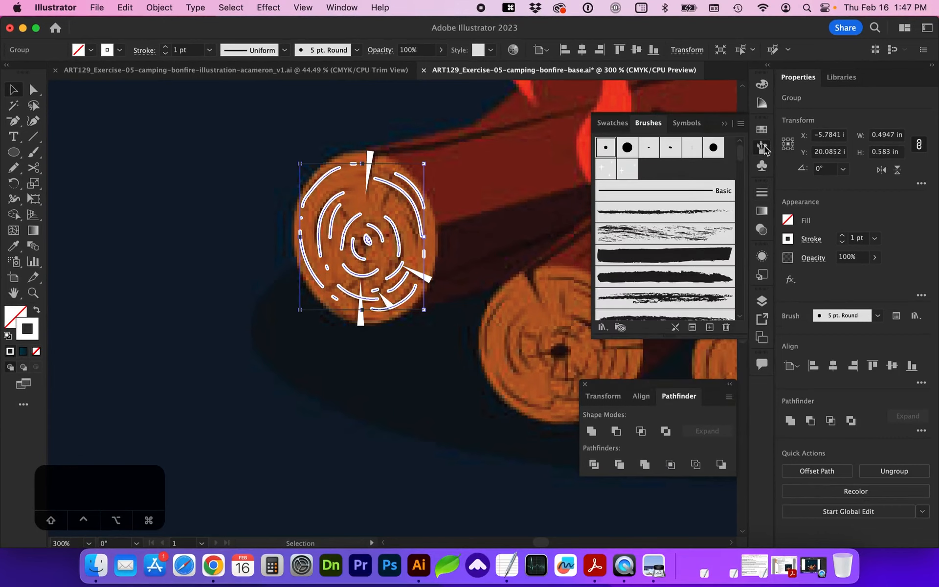
pyautogui.moveTo(737, 336); pyautogui.dragTo(737, 431)
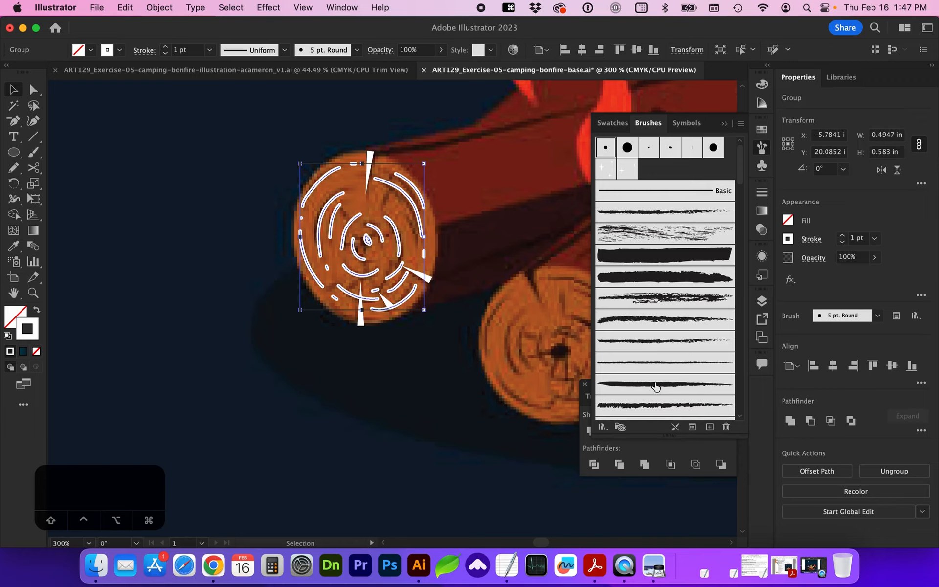
pyautogui.press('super+Tab')
pyautogui.scroll(-10, 561, 267)
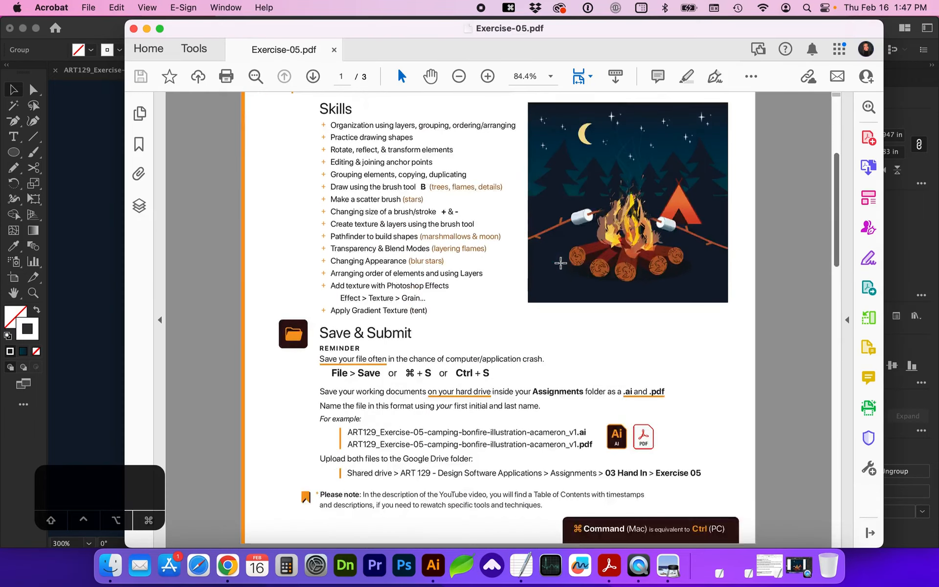
# Step: Review the exercise PDF's brush sample pages, from chalk, paintbrush and watercolor strokes to scroll pens, border lines and floral curls
pyautogui.scroll(-3, 561, 267)
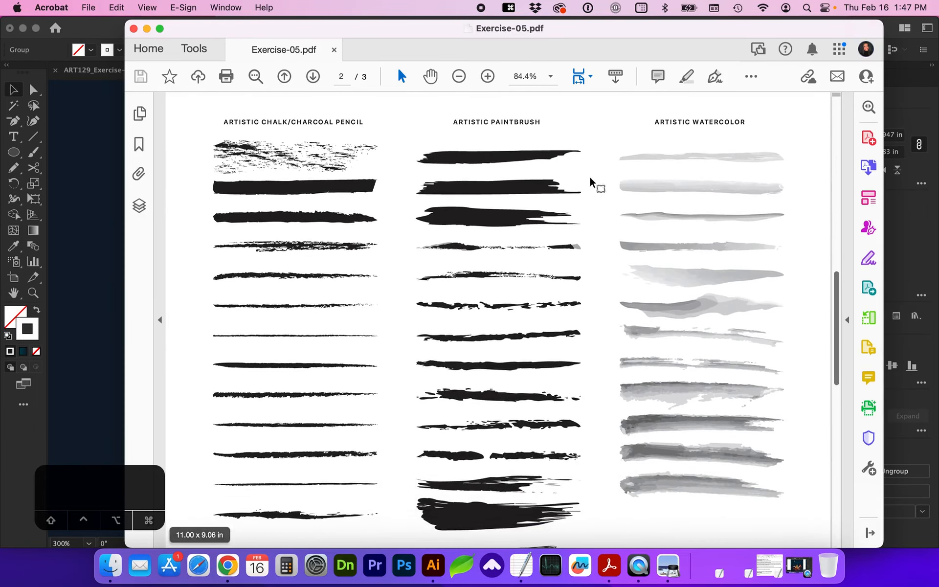
pyautogui.scroll(-2, 440, 198)
pyautogui.scroll(3, 440, 198)
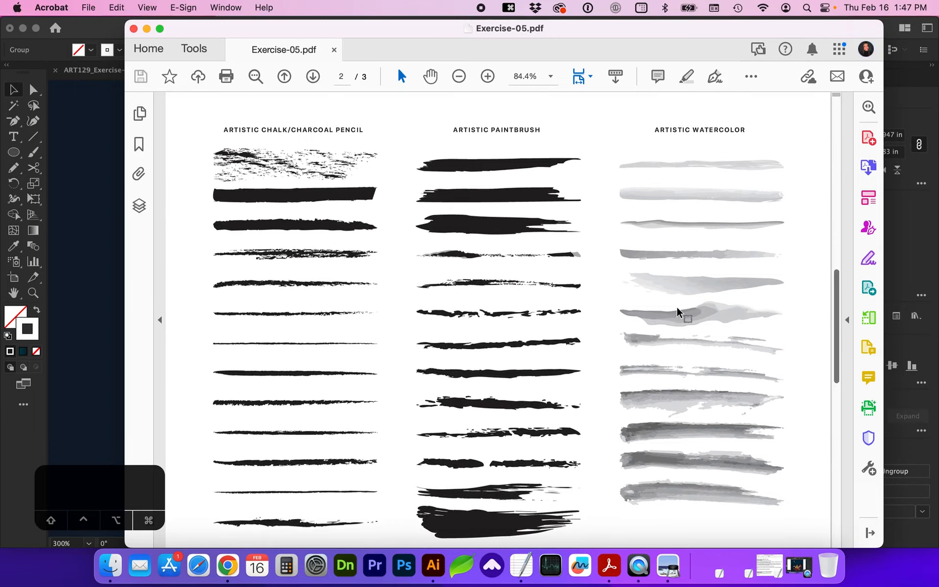
pyautogui.scroll(-2, 678, 310)
pyautogui.scroll(-10, 677, 309)
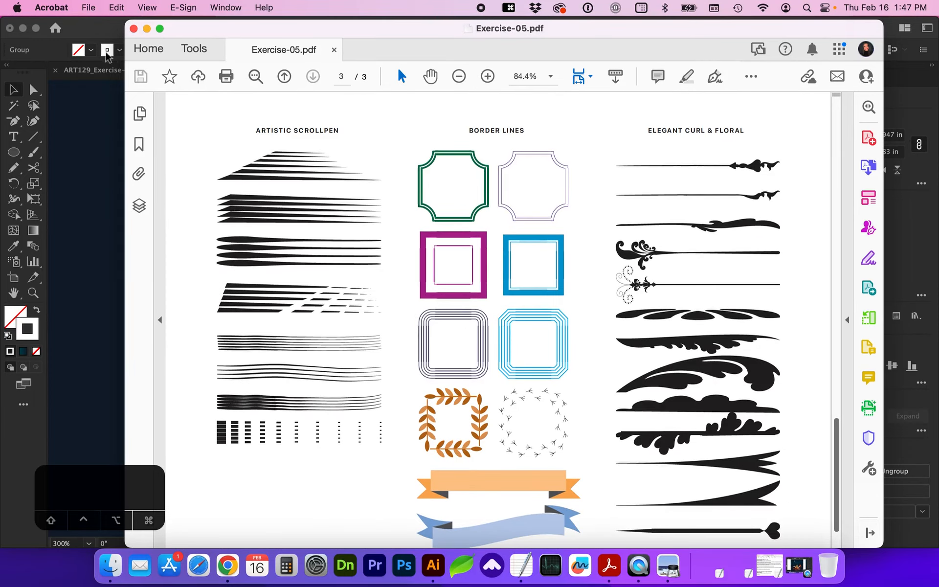
# Step: Switch to Illustrator, open the Artistic_ChalkCharcoalPencil brush library and make its panel taller
pyautogui.click(96, 38)
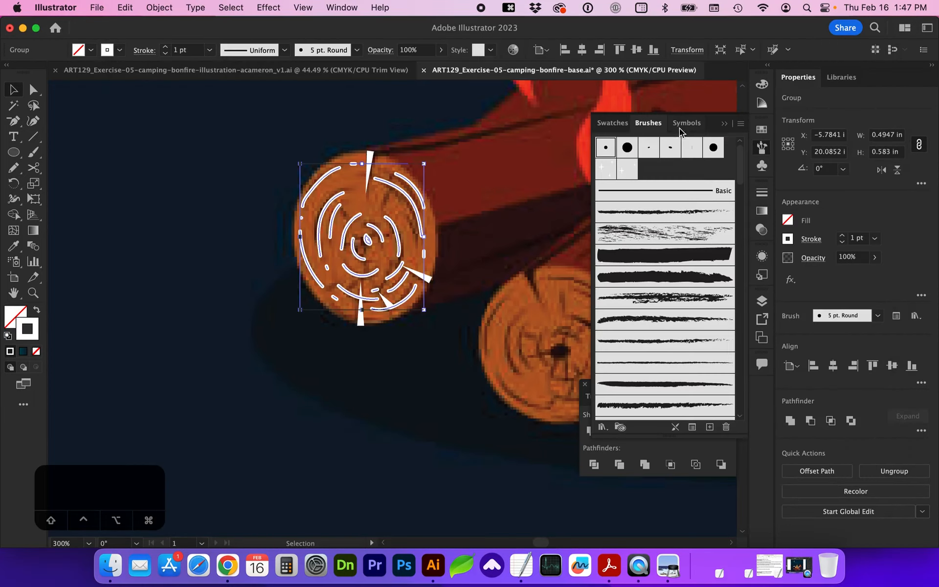
pyautogui.click(739, 123)
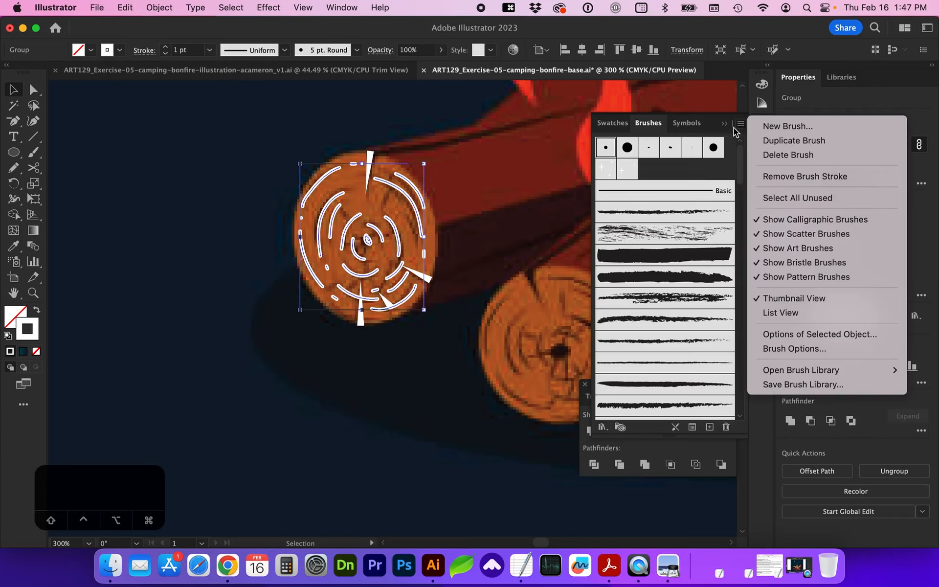
pyautogui.moveTo(802, 370)
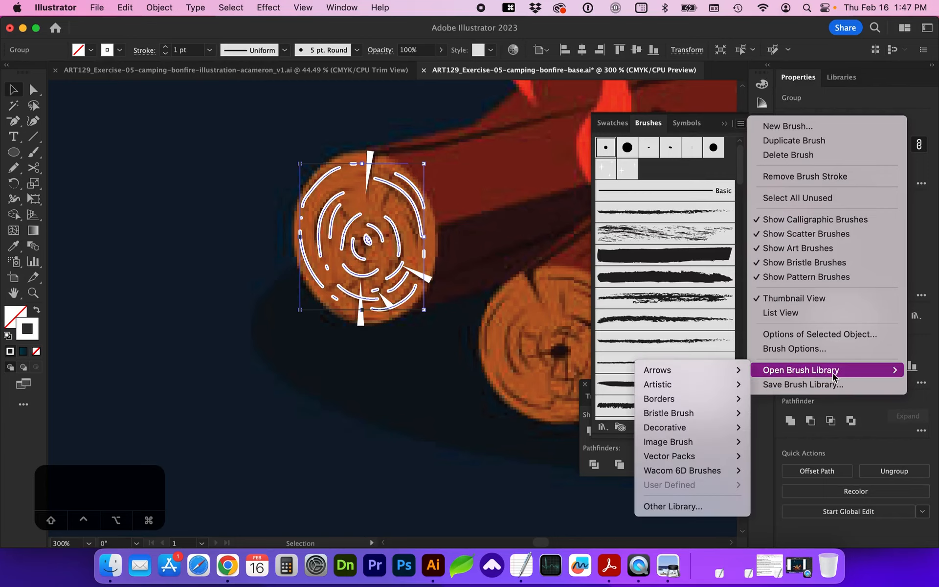
pyautogui.moveTo(676, 381)
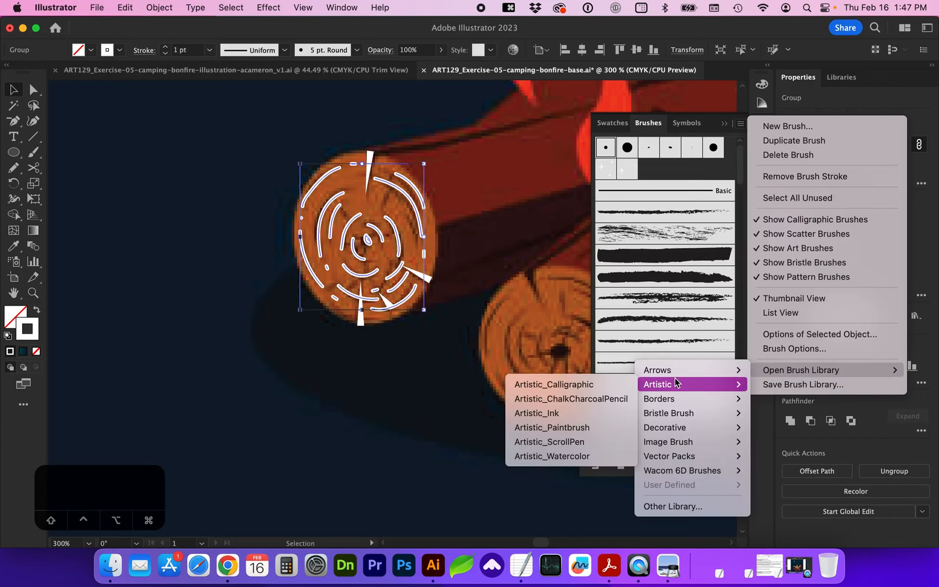
pyautogui.click(589, 401)
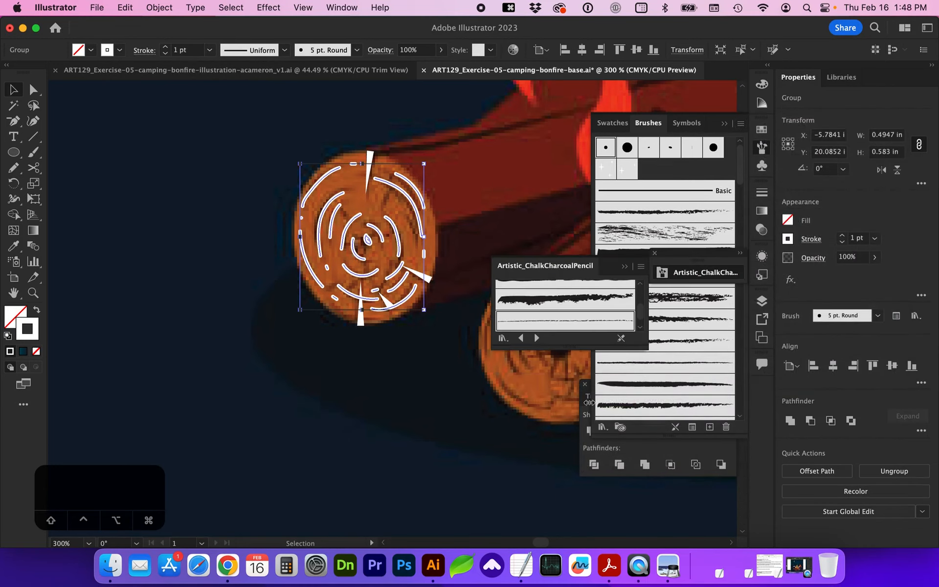
pyautogui.moveTo(601, 346); pyautogui.dragTo(596, 503)
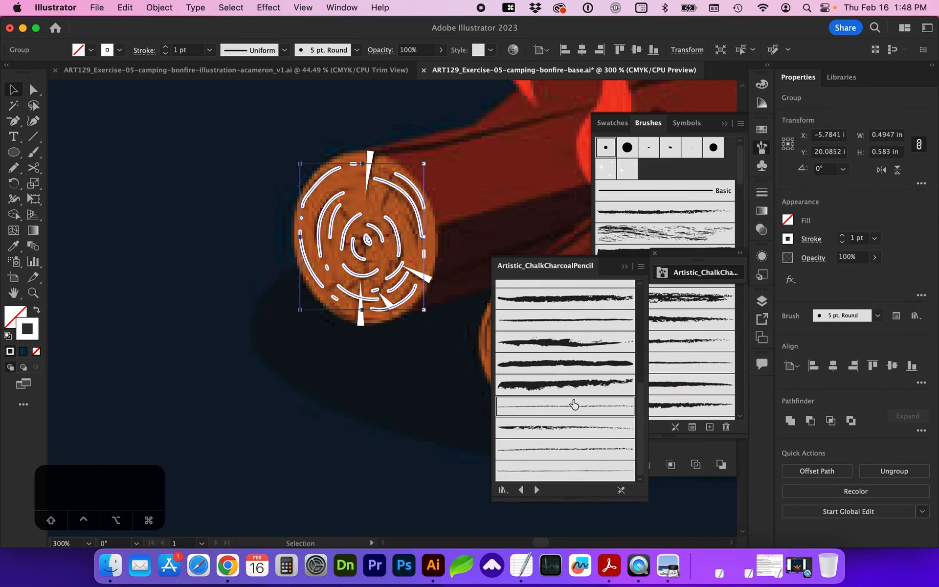
# Step: Apply a tapered charcoal brush to the selected wood-ring lines and set their stroke weight to 0.1 pt
pyautogui.scroll(5, 573, 404)
pyautogui.click(557, 399)
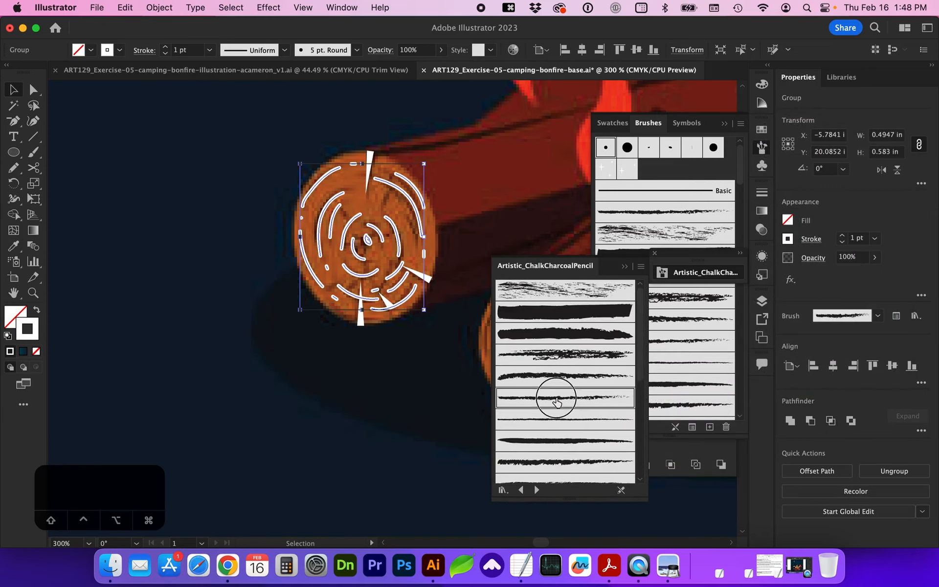
pyautogui.click(556, 434)
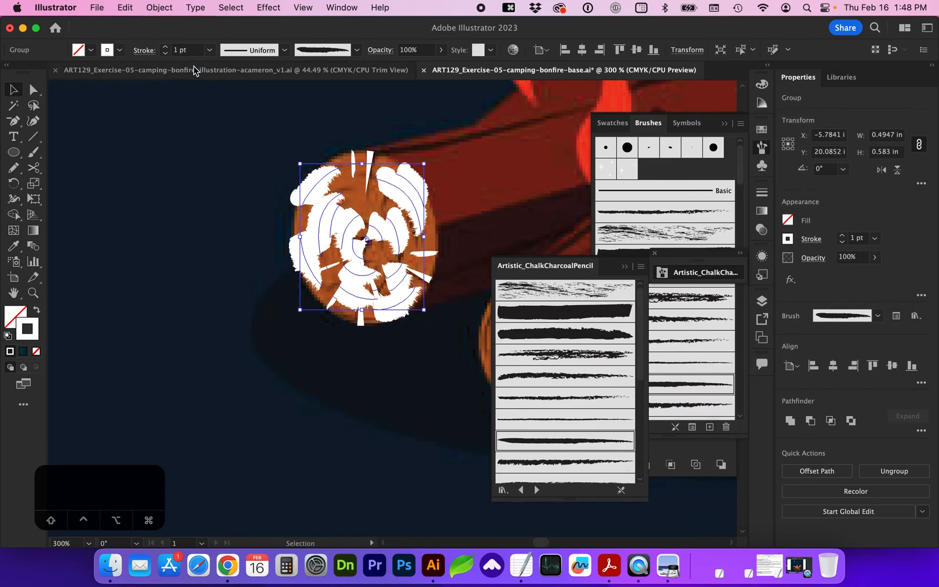
pyautogui.click(176, 51)
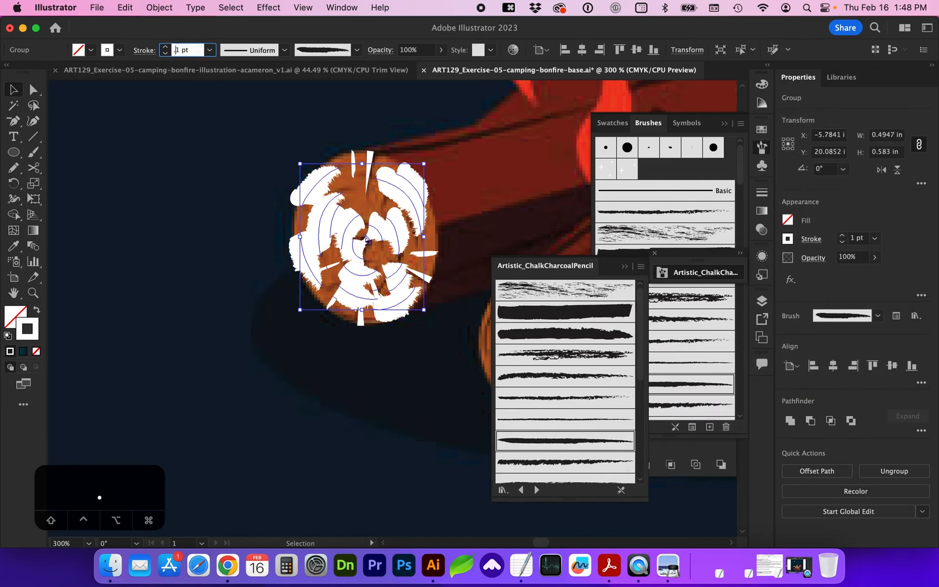
pyautogui.write('.')
pyautogui.press('Return')
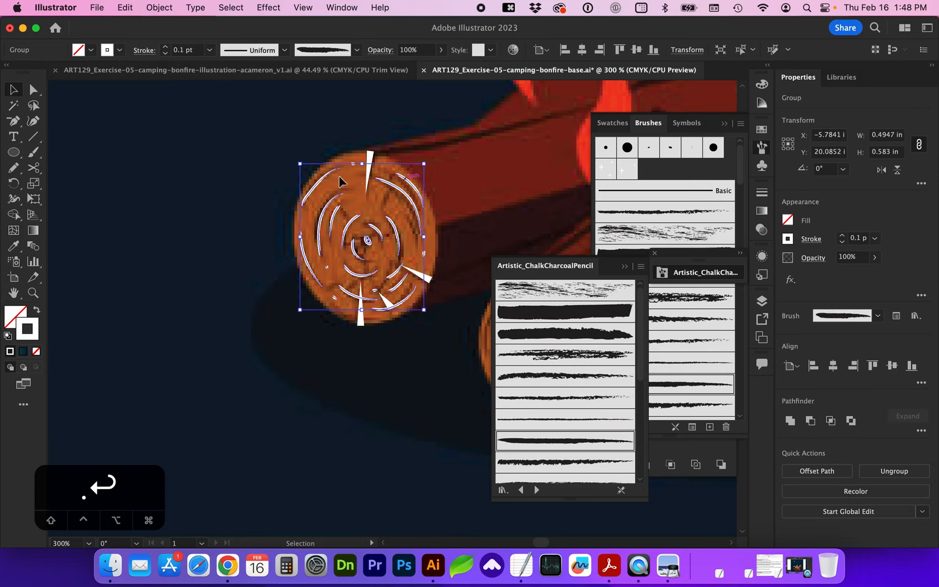
# Step: Try other, rougher chalk and charcoal brushes on the wood-ring lines
pyautogui.click(563, 407)
pyautogui.click(561, 437)
pyautogui.scroll(-5, 557, 425)
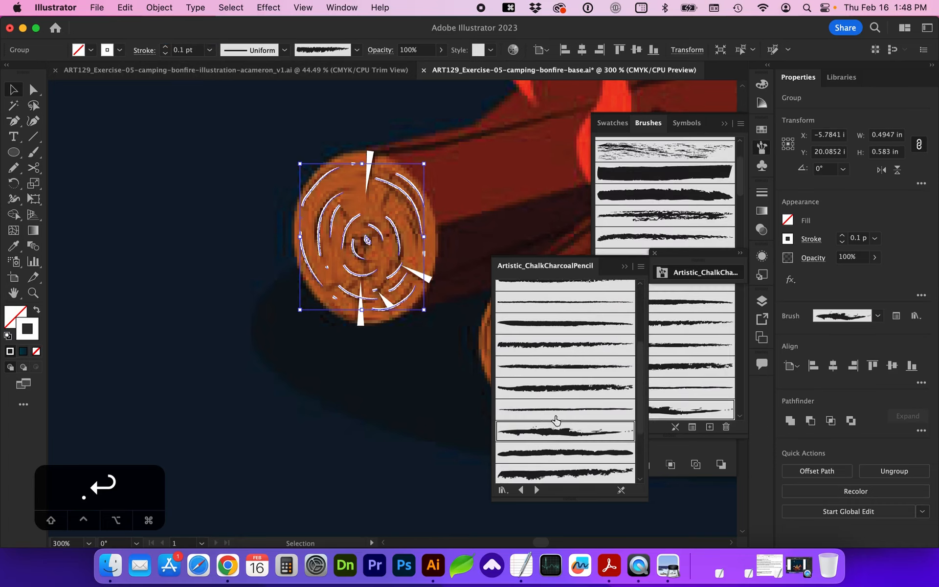
pyautogui.click(384, 390)
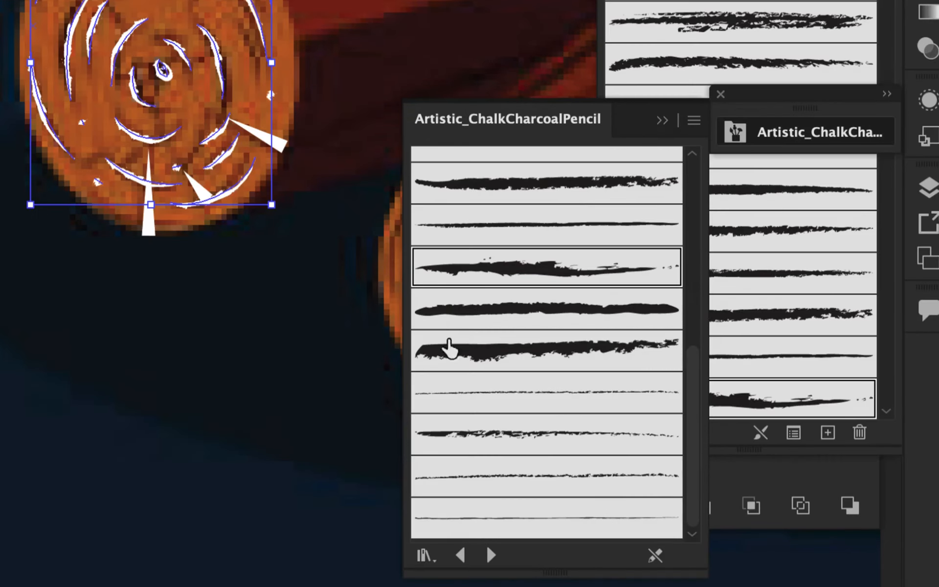
# Step: Browse the other brush libraries, from Artistic_Ink through Watercolor and Borders_Dashed to Borders_Lines, then return to Artistic_ChalkCharcoalPencil
pyautogui.click(491, 554)
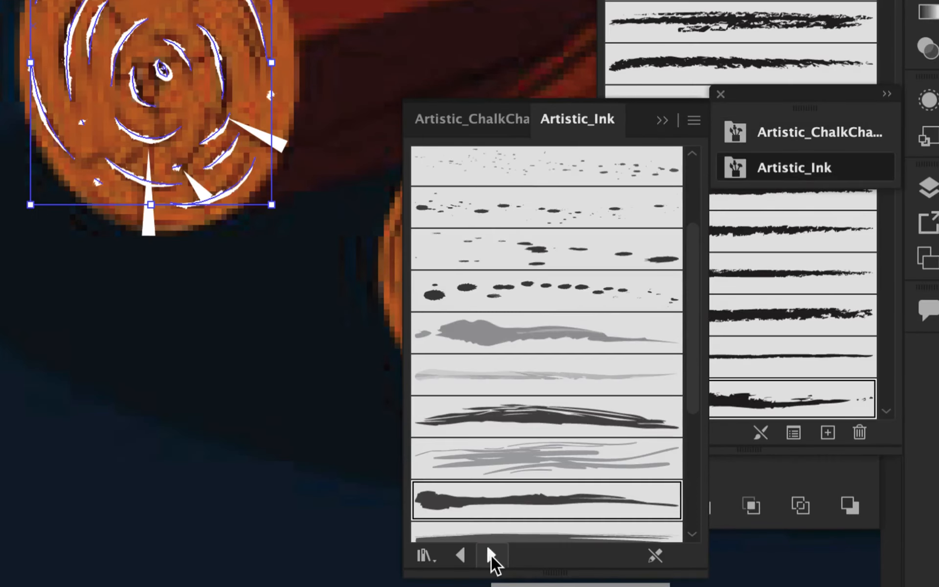
pyautogui.click(489, 555)
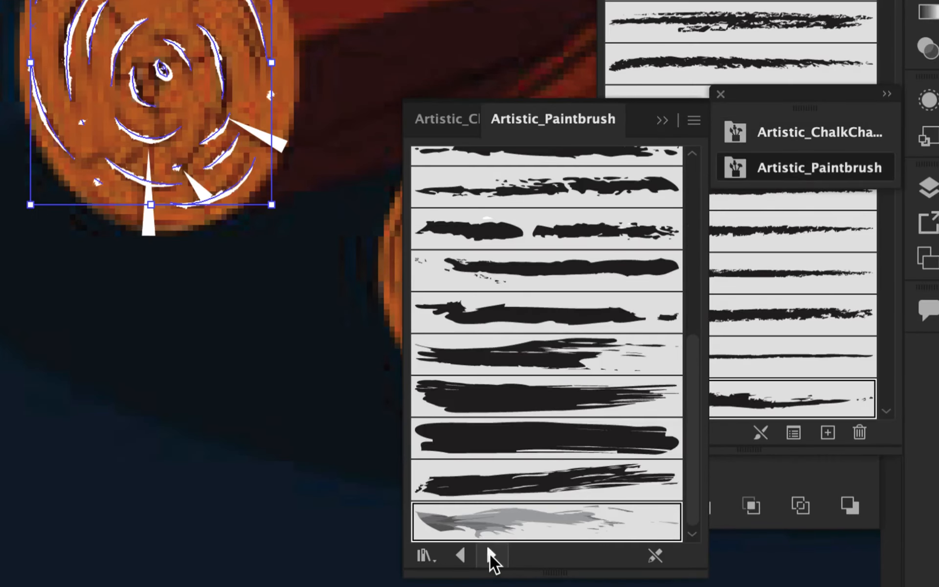
pyautogui.click(491, 555)
pyautogui.click(490, 555)
pyautogui.click(491, 554)
pyautogui.click(460, 554)
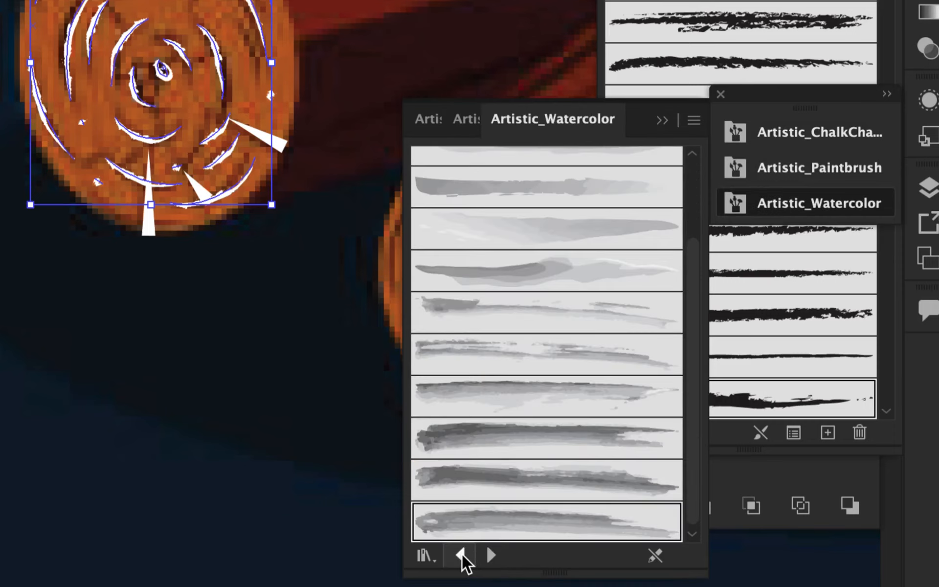
pyautogui.click(489, 557)
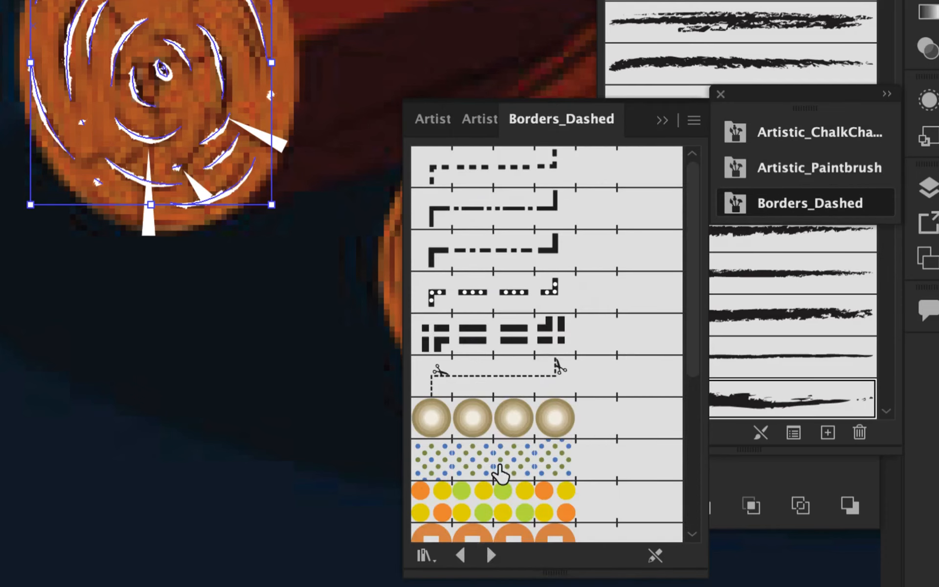
pyautogui.click(491, 555)
pyautogui.click(490, 555)
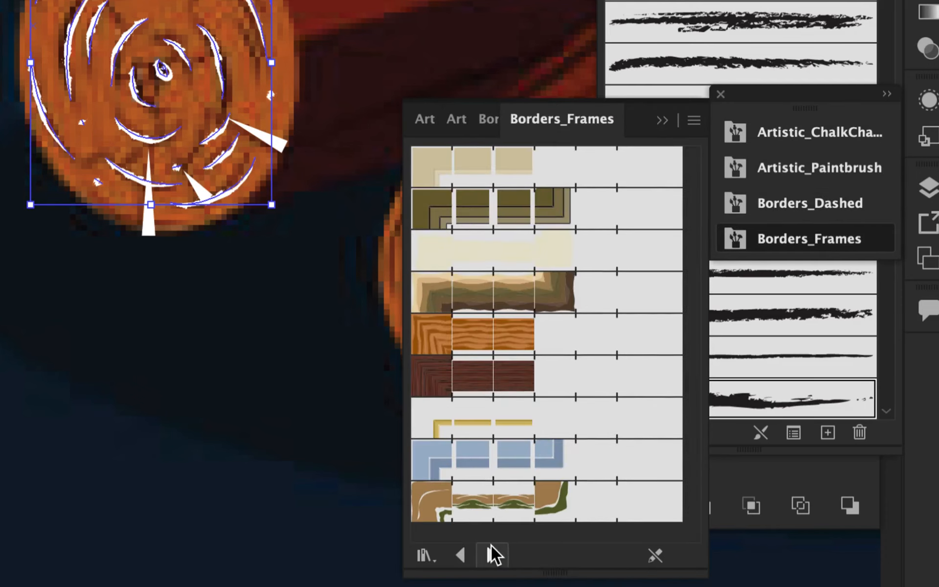
pyautogui.click(492, 547)
pyautogui.click(487, 550)
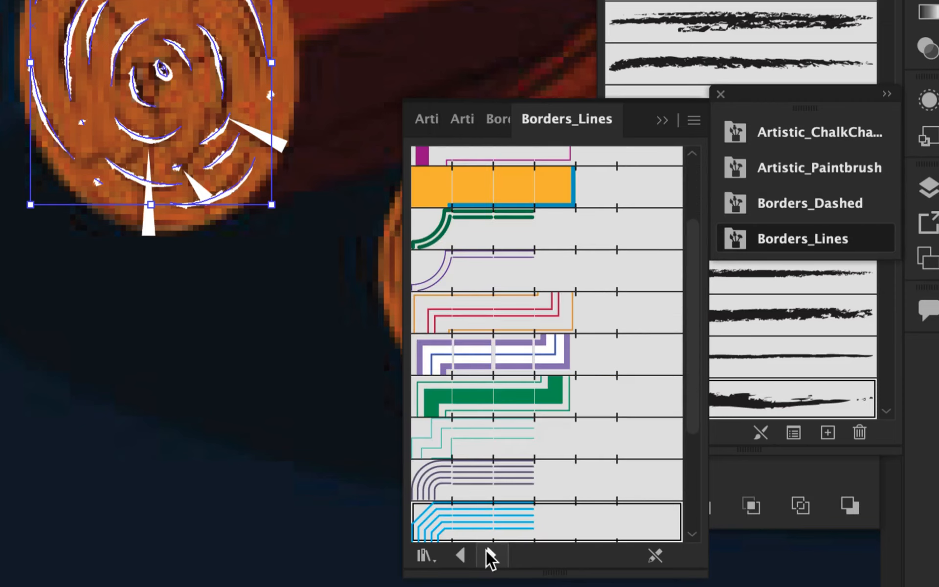
pyautogui.click(460, 549)
pyautogui.click(460, 548)
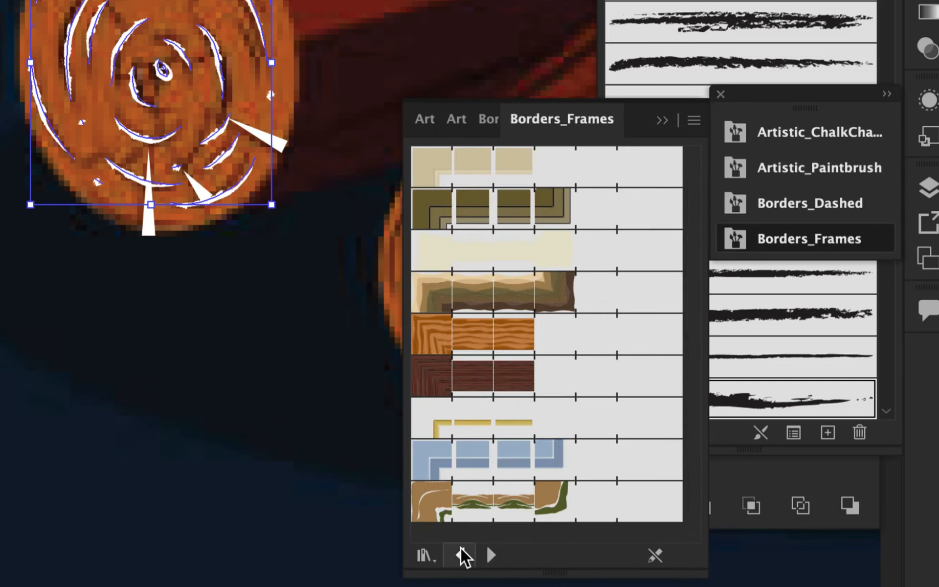
pyautogui.click(460, 549)
pyautogui.click(461, 549)
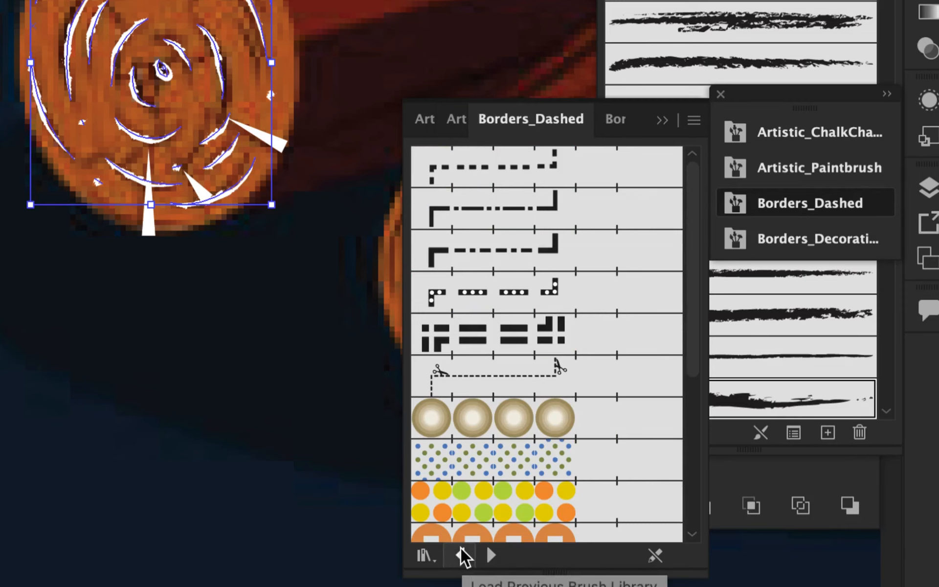
pyautogui.click(460, 549)
pyautogui.click(461, 549)
pyautogui.click(460, 548)
pyautogui.click(460, 548)
pyautogui.click(460, 549)
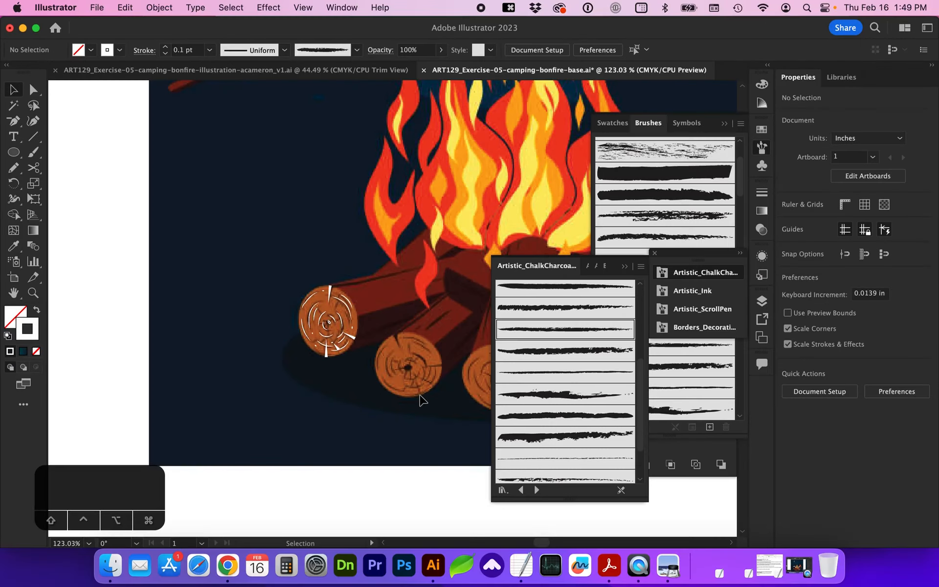
# Step: Select the ring and crack drawing on the leftmost log end and set its stroke to the darkest brown swatch
pyautogui.press('z')
pyautogui.moveTo(346, 300); pyautogui.dragTo(384, 411)
pyautogui.press('v')
pyautogui.moveTo(447, 391); pyautogui.dragTo(268, 117)
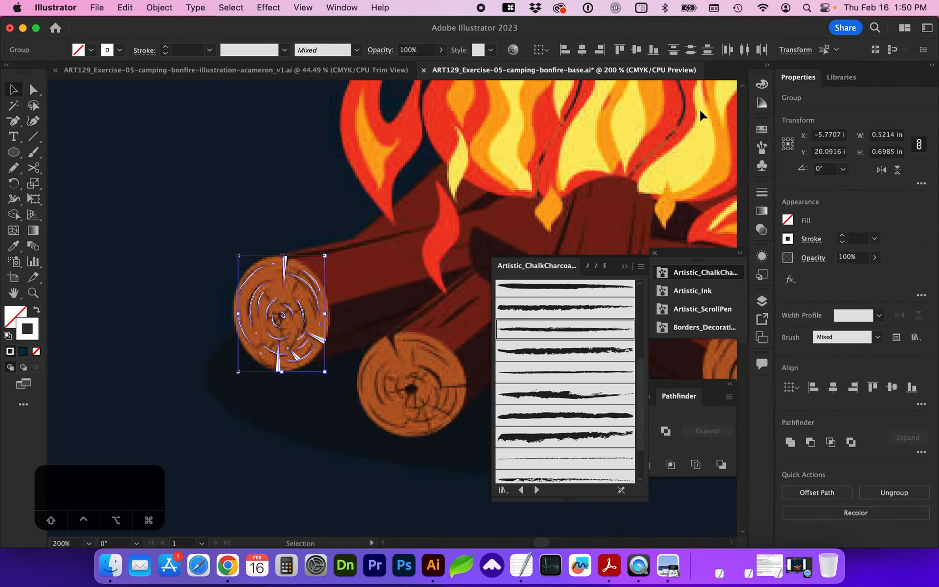
pyautogui.click(760, 130)
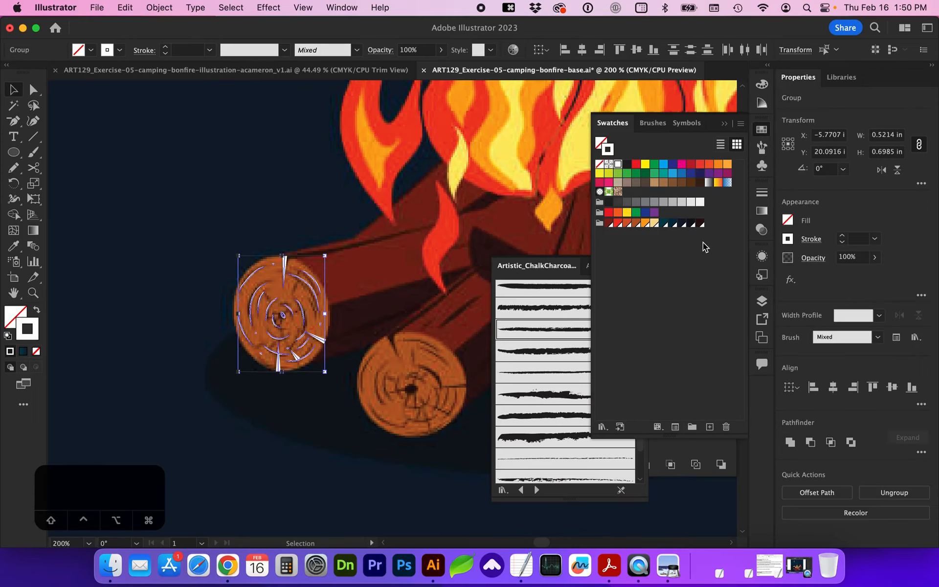
pyautogui.click(701, 223)
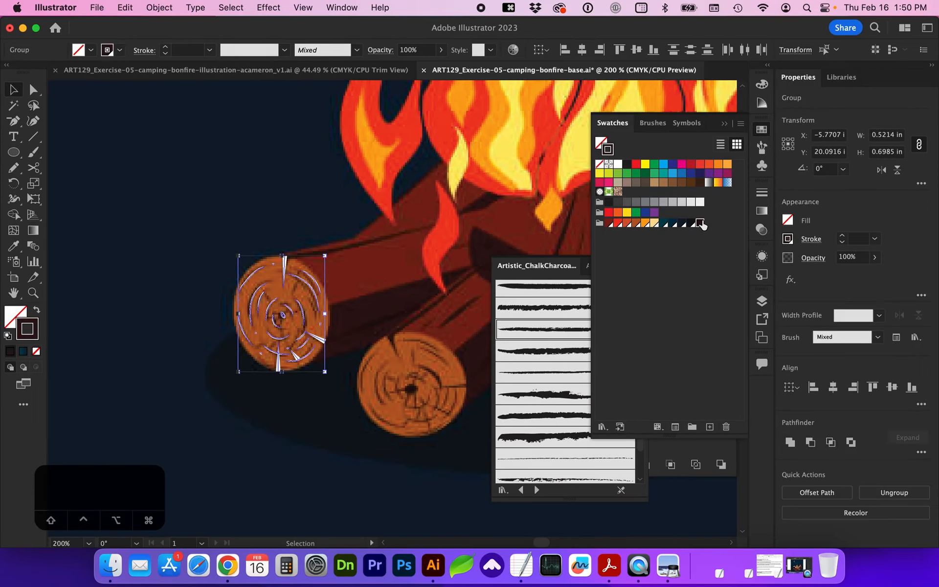
# Step: Cut the wood-ring drawing from the reference image and paste it onto the leftmost log end of the vector campfire
pyautogui.press('super+minus')
pyautogui.press('super+minus')
pyautogui.press('super+minus')
pyautogui.hscroll(5, 238, 437)
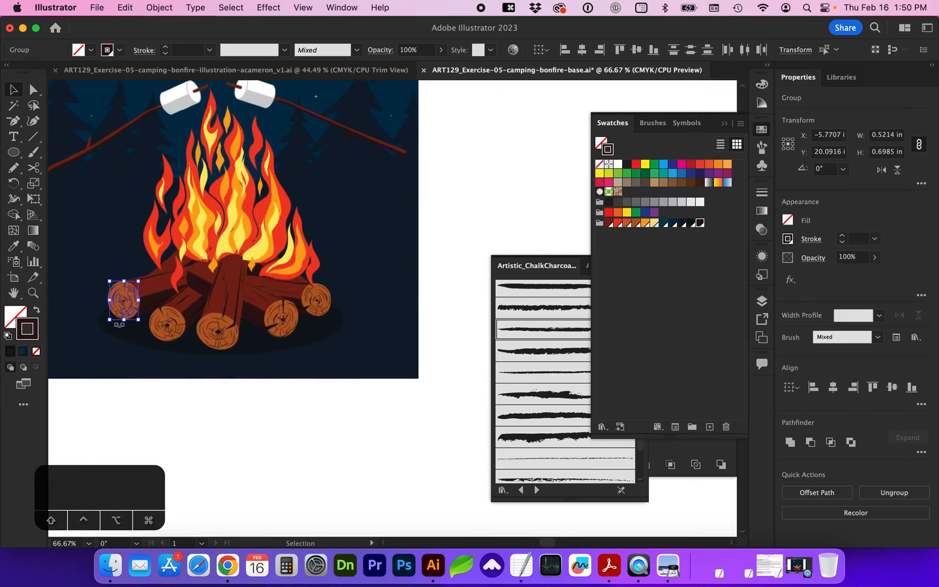
pyautogui.press('super+x')
pyautogui.scroll(7, 266, 250)
pyautogui.hscroll(7, 267, 249)
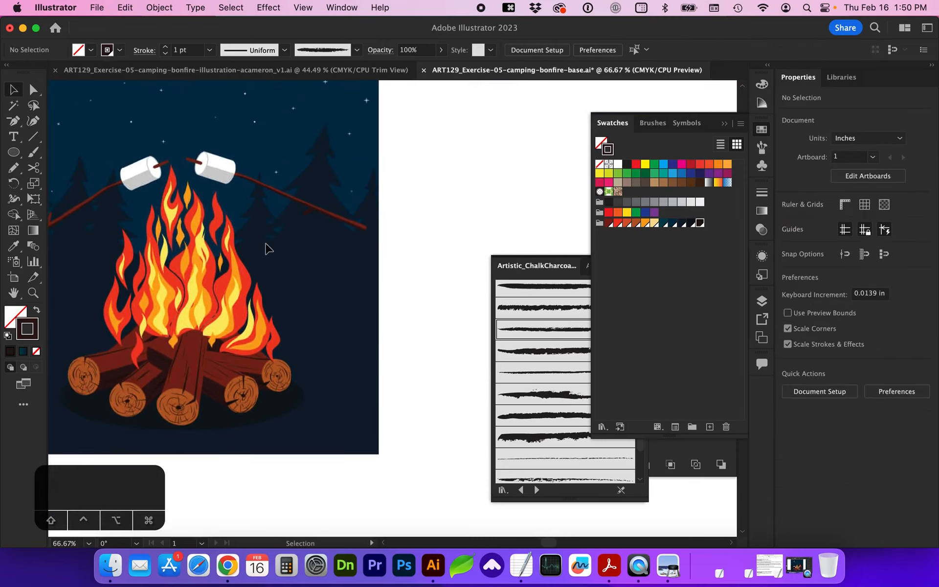
pyautogui.press('super')
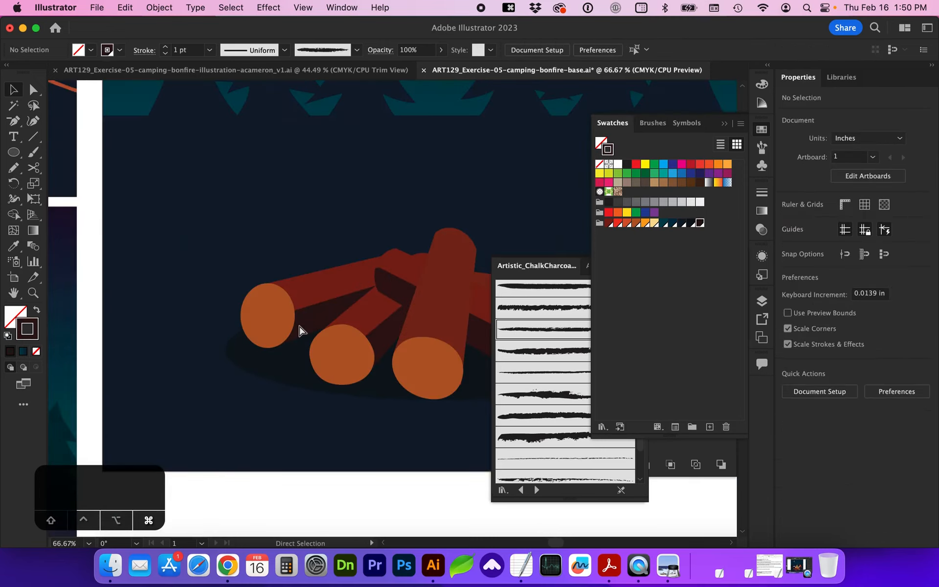
pyautogui.press('super+v')
pyautogui.moveTo(405, 290); pyautogui.dragTo(287, 293)
# Step: Position the wood rings over the leftmost log end and enlarge them to about 0.87 by 1.17 in to fit it
pyautogui.press('z')
pyautogui.moveTo(198, 249); pyautogui.dragTo(379, 389)
pyautogui.press('v')
pyautogui.moveTo(253, 356); pyautogui.dragTo(229, 191)
pyautogui.moveTo(360, 201); pyautogui.dragTo(376, 181)
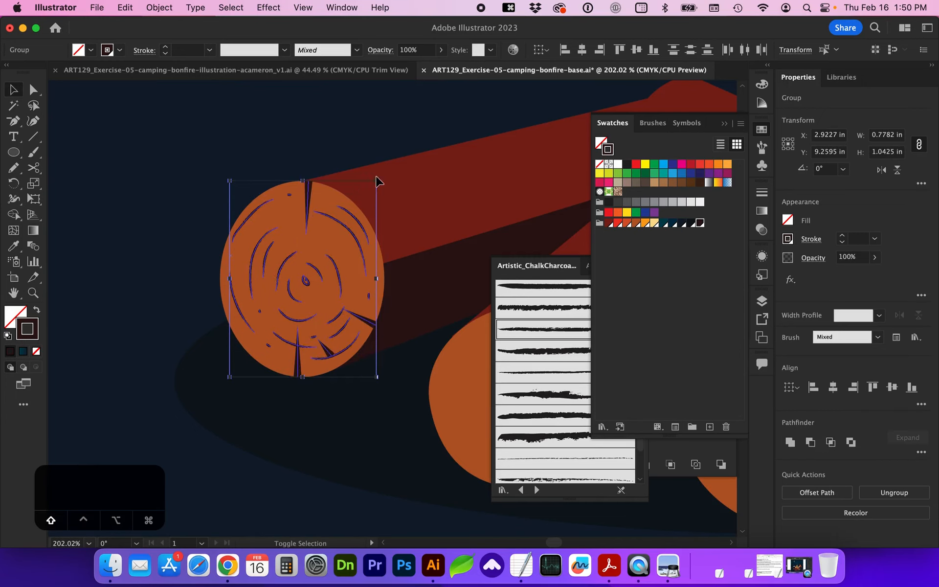
pyautogui.click(327, 334)
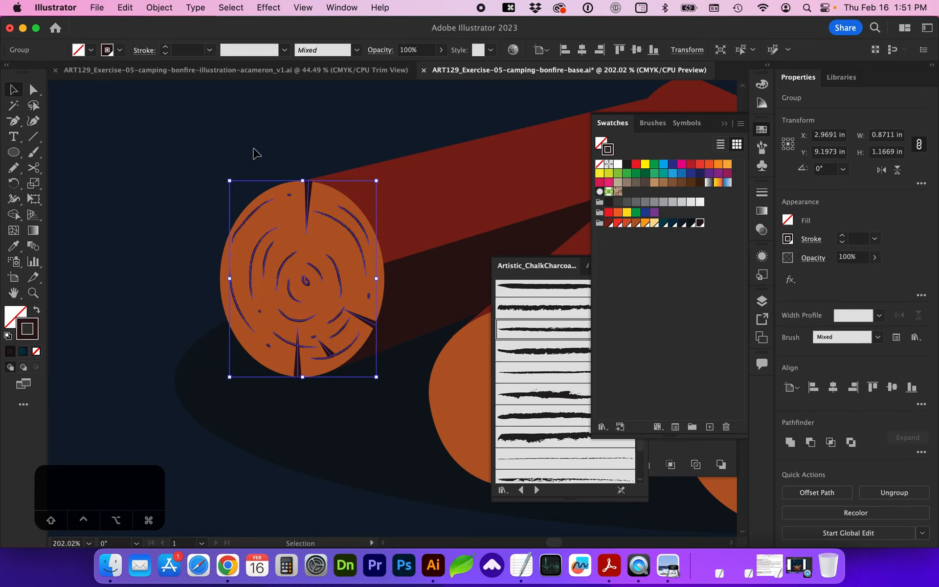
# Step: Review the Scale options for the rings and accept them at 100% uniform with Scale Strokes & Effects enabled
pyautogui.press('s')
pyautogui.doubleClick(36, 188)
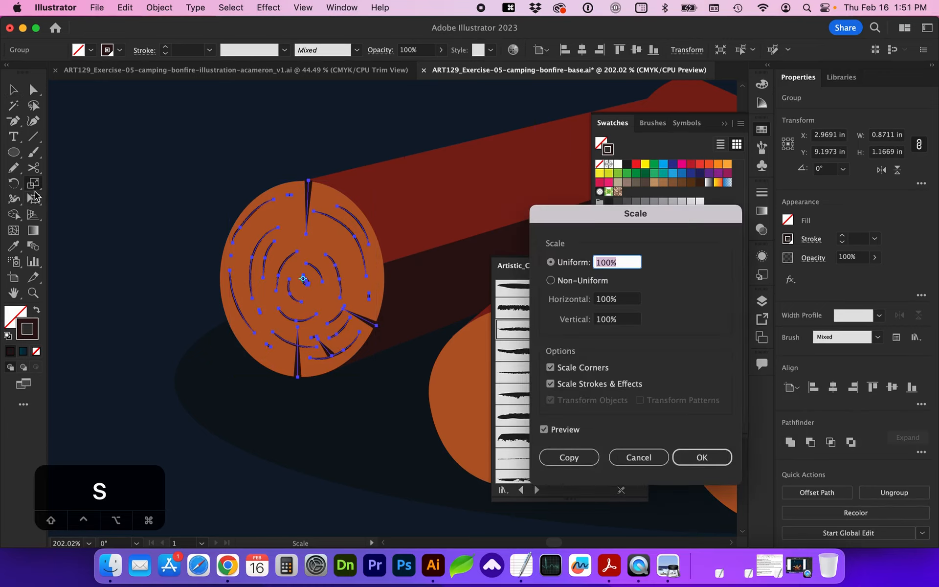
pyautogui.moveTo(617, 223); pyautogui.dragTo(576, 198)
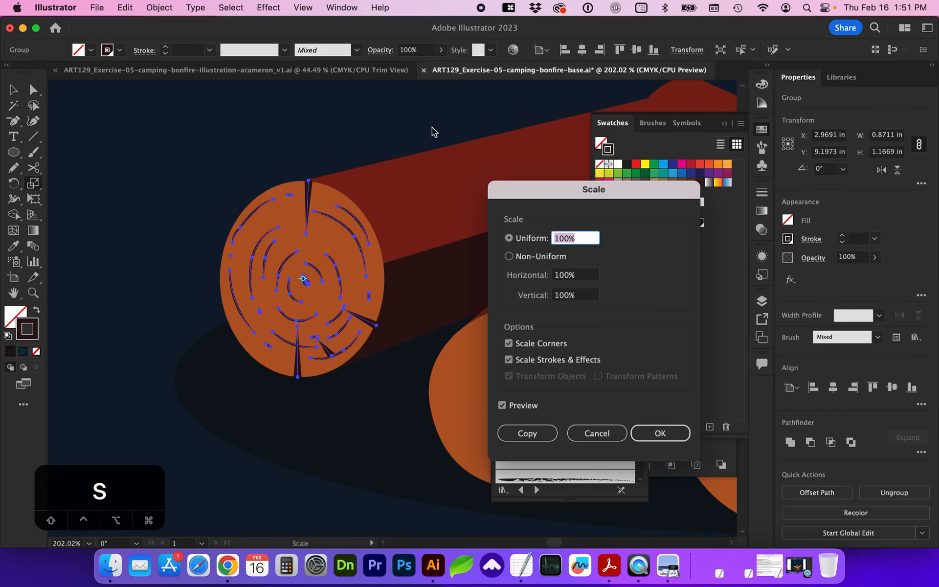
pyautogui.click(659, 433)
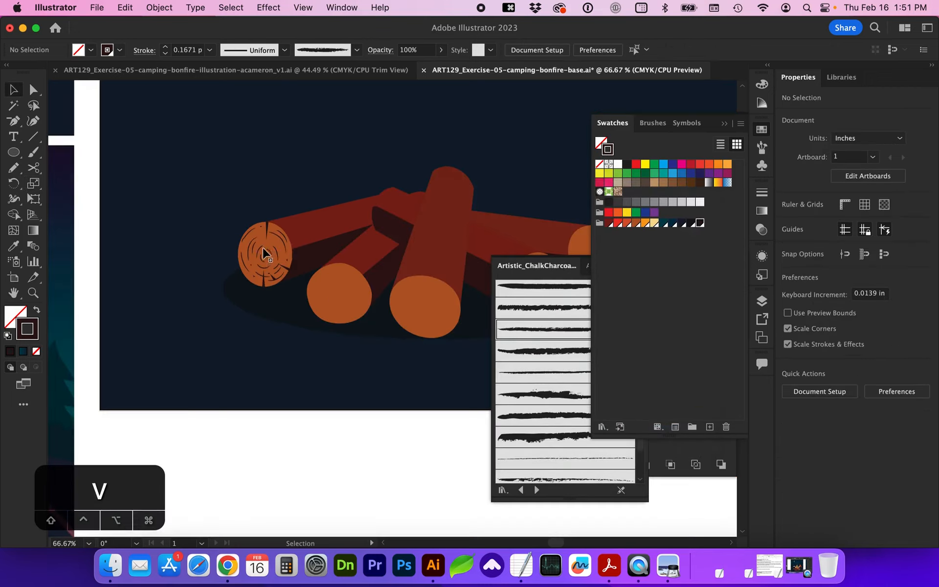
# Step: Copy the wood rings from the leftmost log end onto the second log end and rotate the copy to vary it
pyautogui.hscroll(3, 319, 351)
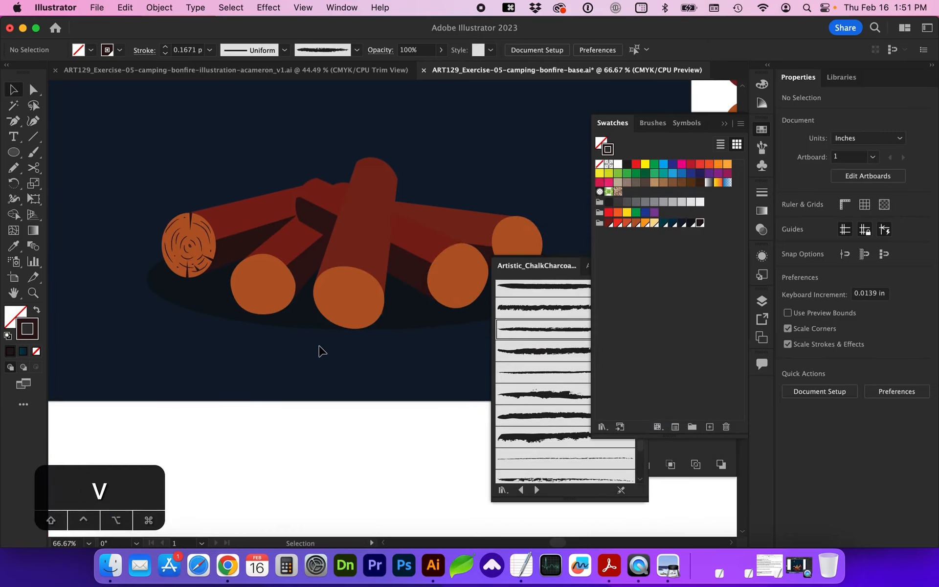
pyautogui.click(185, 244)
pyautogui.moveTo(184, 244); pyautogui.dragTo(254, 295)
pyautogui.moveTo(292, 327); pyautogui.dragTo(239, 318)
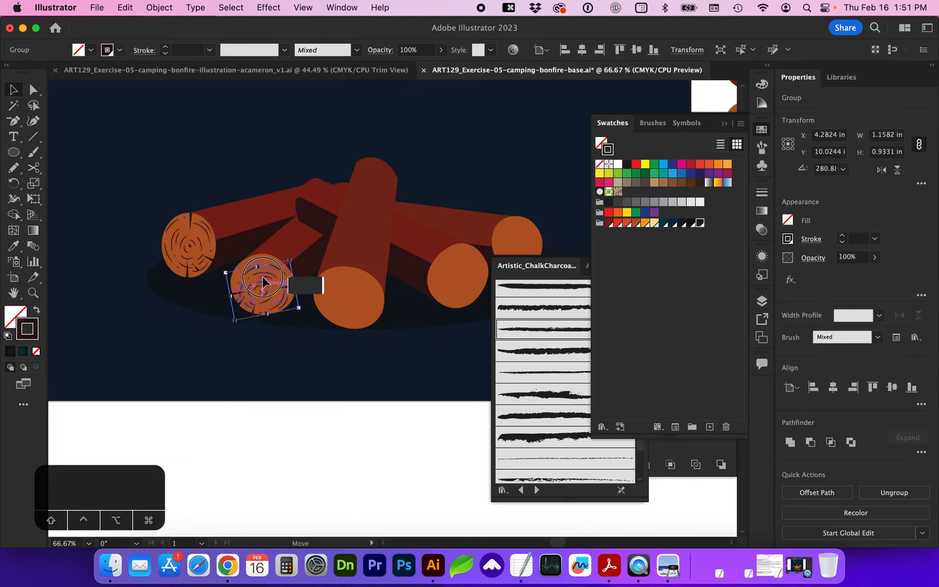
# Step: Resize the rings on the second log end to about 1.15 by 0.98 in so the cracks reach its edge
pyautogui.press('z')
pyautogui.moveTo(146, 180); pyautogui.dragTo(400, 415)
pyautogui.press('v')
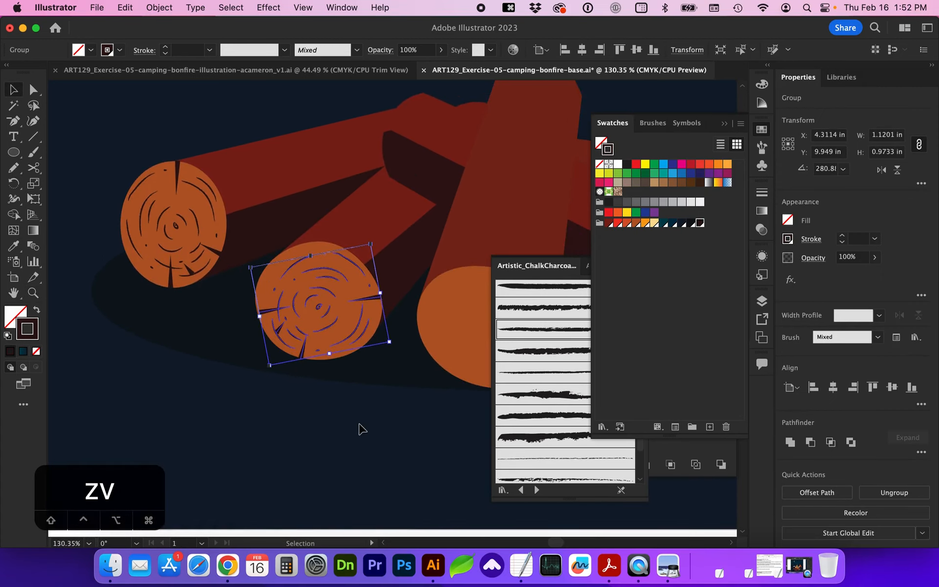
pyautogui.moveTo(259, 316); pyautogui.dragTo(253, 315)
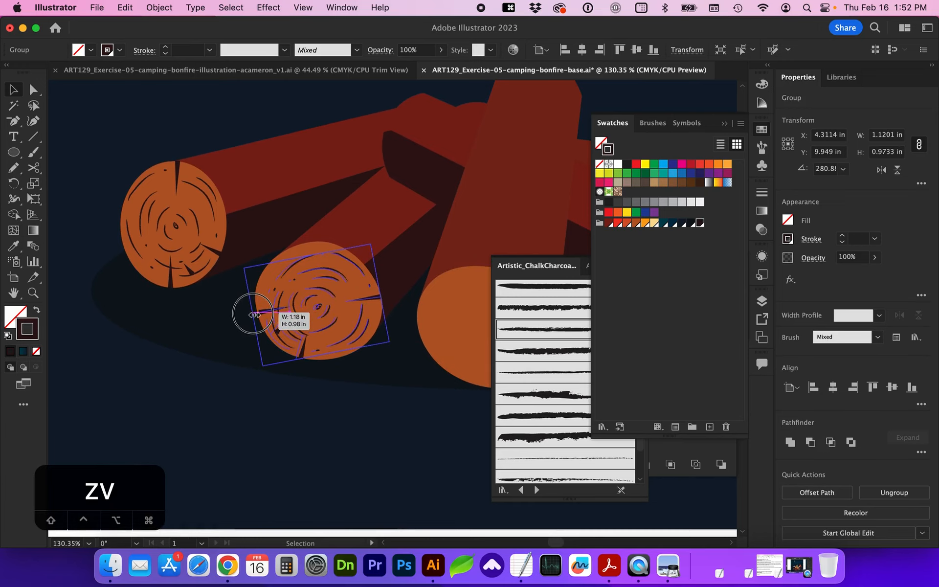
pyautogui.moveTo(254, 315); pyautogui.dragTo(256, 313)
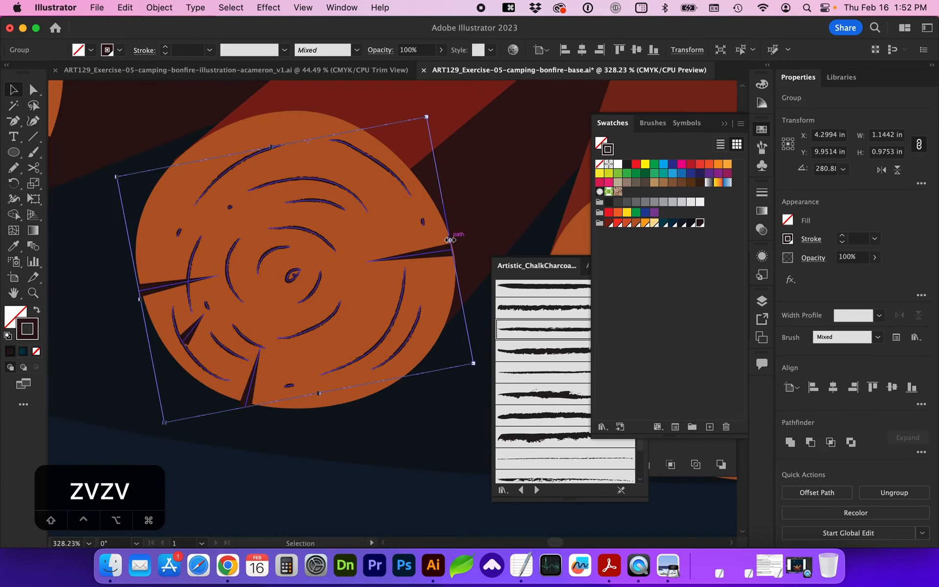
pyautogui.moveTo(450, 240); pyautogui.dragTo(452, 240)
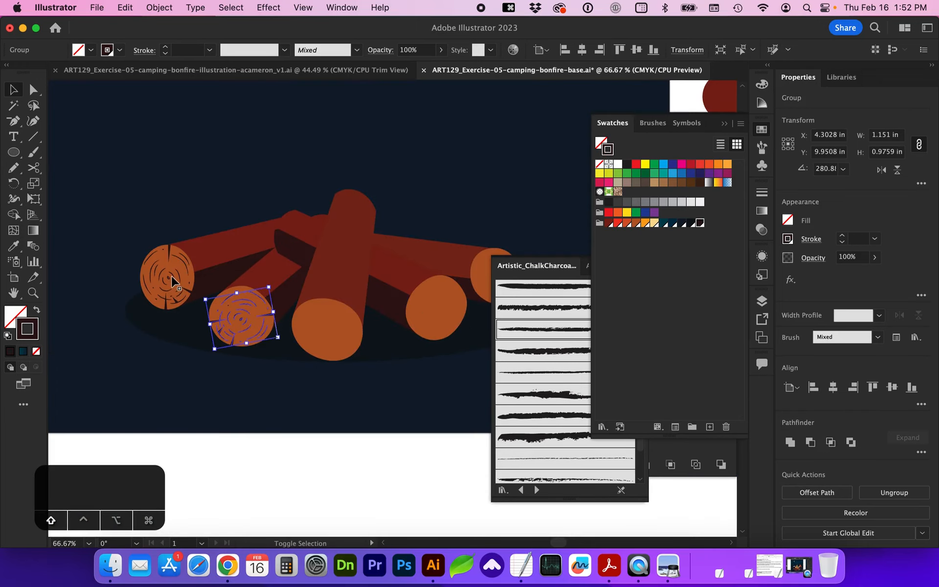
# Step: Copy both ring drawings over the middle and fourth log ends, and rotate and scale one to fit the middle log end
pyautogui.keyDown('shift'); pyautogui.click(172, 281); pyautogui.keyUp('shift')
pyautogui.moveTo(172, 281); pyautogui.dragTo(358, 290)
pyautogui.click(335, 412)
pyautogui.hscroll(3, 336, 412)
pyautogui.scroll(1, 335, 412)
pyautogui.moveTo(291, 323); pyautogui.dragTo(257, 361)
pyautogui.moveTo(289, 397)
pyautogui.mouseDown()
pyautogui.moveTo(306, 356)
pyautogui.moveTo(288, 382)
pyautogui.mouseUp()
pyautogui.moveTo(273, 335); pyautogui.dragTo(272, 340)
# Step: Position the other ring copy over the fourth log end and resize it to about 1.13 by 1.02 in
pyautogui.moveTo(358, 345); pyautogui.dragTo(363, 317)
pyautogui.press('z')
pyautogui.moveTo(272, 256); pyautogui.dragTo(478, 430)
pyautogui.press('v')
pyautogui.moveTo(397, 357); pyautogui.dragTo(398, 364)
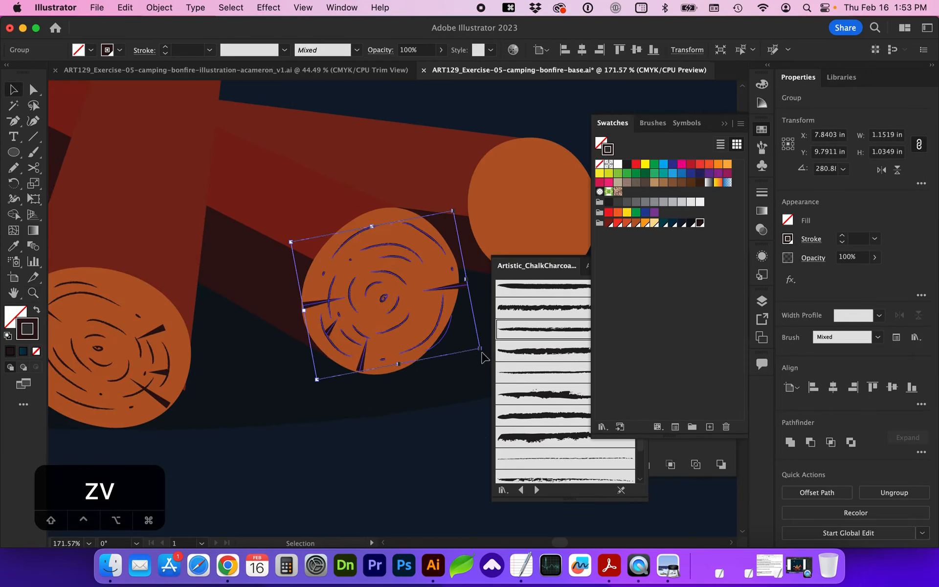
pyautogui.moveTo(480, 350); pyautogui.dragTo(474, 347)
# Step: Copy the wood rings from the fourth log end onto the rightmost log end
pyautogui.hscroll(2, 474, 348)
pyautogui.moveTo(271, 315); pyautogui.dragTo(432, 205)
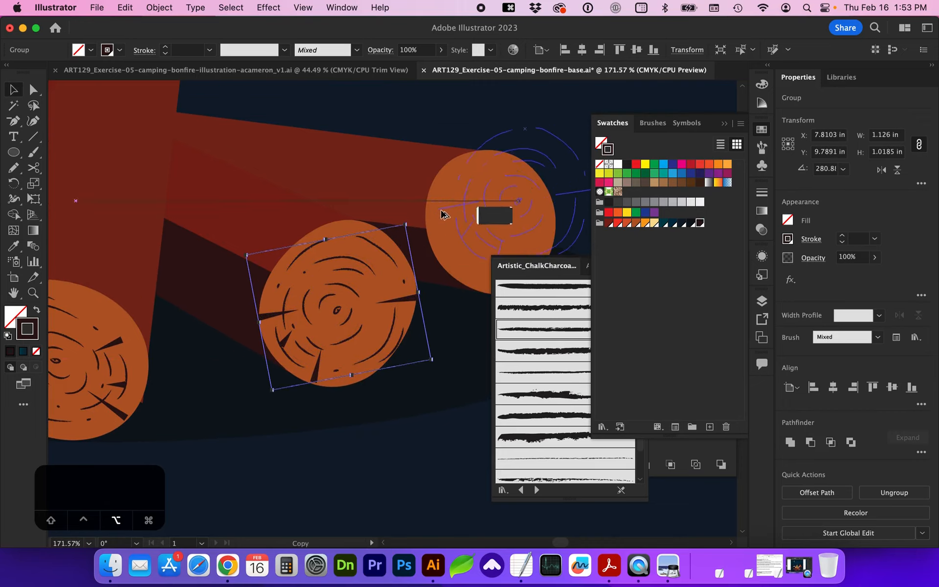
pyautogui.hscroll(3, 440, 211)
pyautogui.hscroll(2, 478, 283)
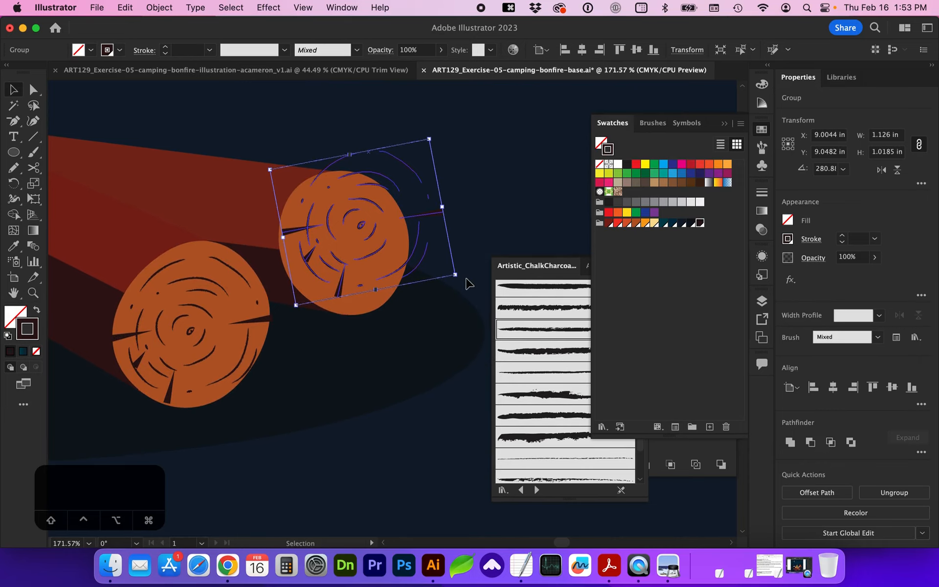
# Step: Rotate the rings on the rightmost log end and shrink them to about 0.97 by 0.90 in to fit it
pyautogui.moveTo(461, 277); pyautogui.dragTo(393, 323)
pyautogui.moveTo(409, 279)
pyautogui.mouseDown()
pyautogui.moveTo(419, 269)
pyautogui.moveTo(435, 274)
pyautogui.moveTo(395, 292)
pyautogui.mouseUp()
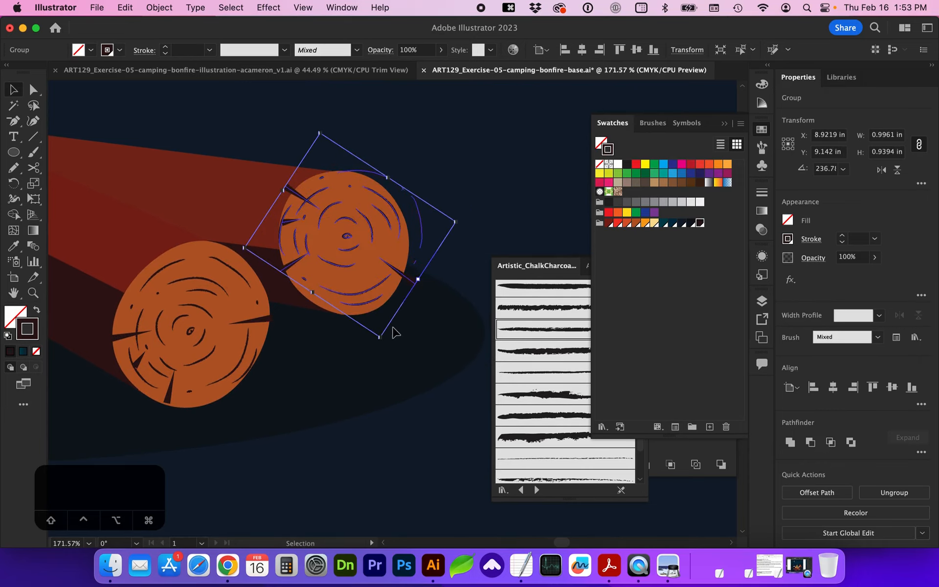
pyautogui.moveTo(387, 342); pyautogui.dragTo(377, 336)
pyautogui.moveTo(366, 130); pyautogui.dragTo(363, 145)
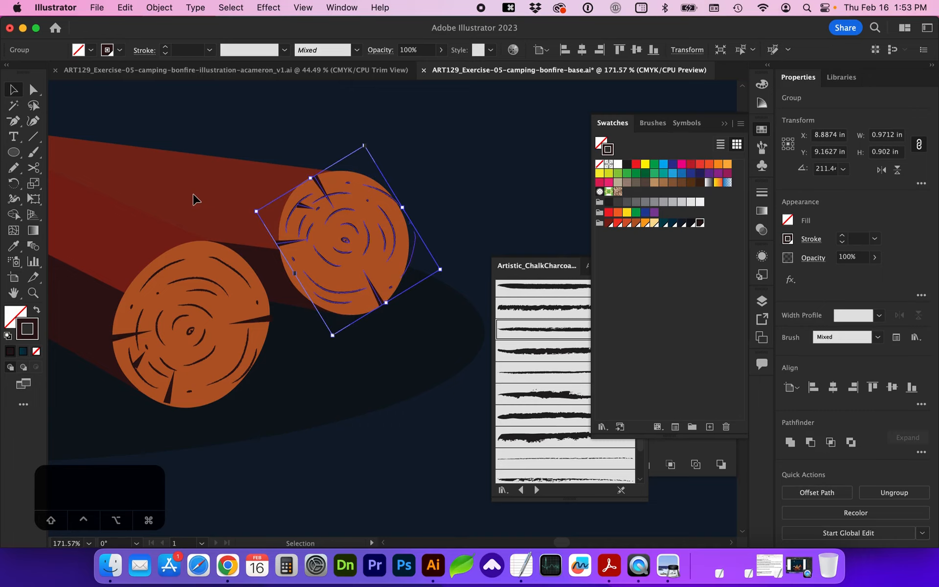
# Step: Erase the ring line that overhangs the outer edge of the rightmost log end with the Eraser tool
pyautogui.hotkey('shift', 'e')
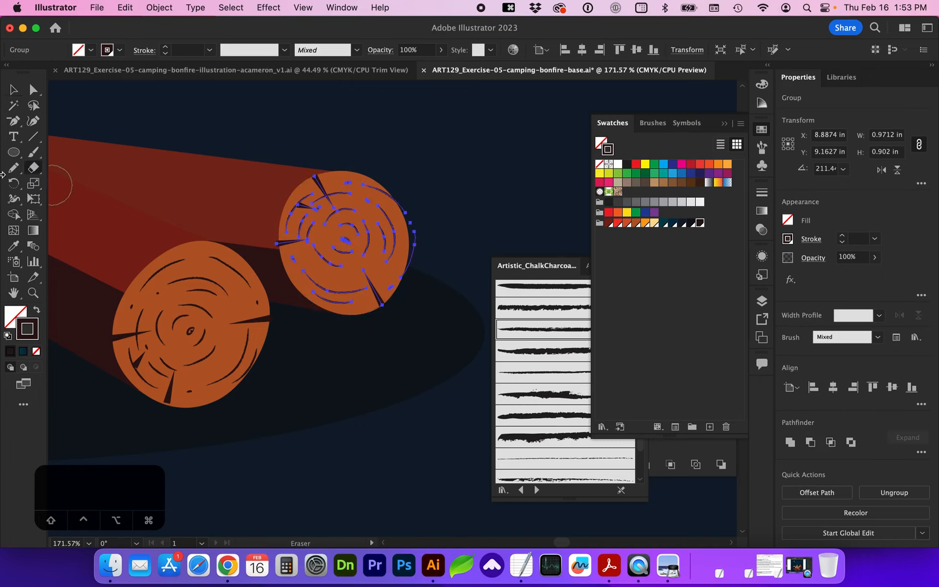
pyautogui.click(33, 168)
pyautogui.click(133, 168)
pyautogui.moveTo(371, 165)
pyautogui.mouseDown()
pyautogui.moveTo(416, 206)
pyautogui.moveTo(418, 284)
pyautogui.mouseUp()
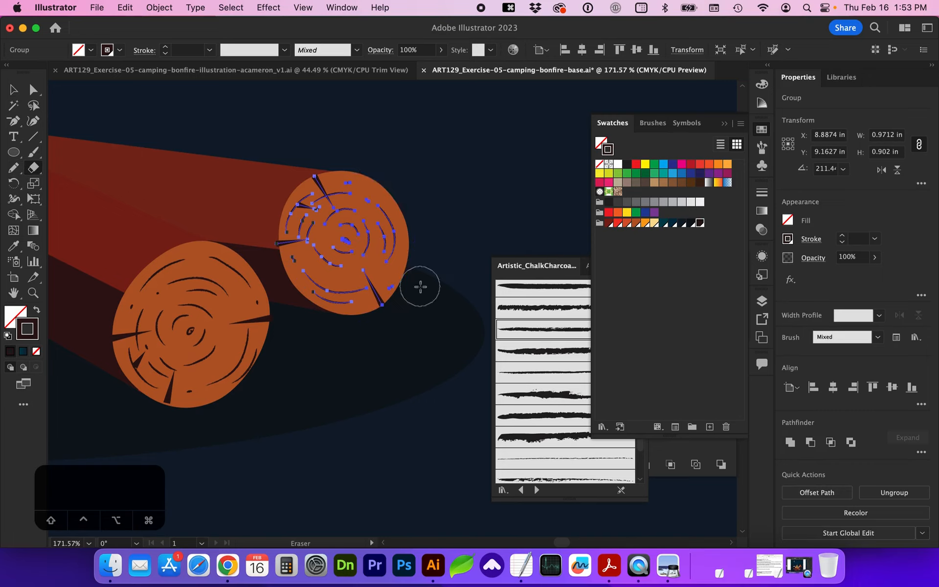
# Step: Adjust the outer anchor points of the cracks on the rightmost log end so they meet its edge
pyautogui.click(34, 92)
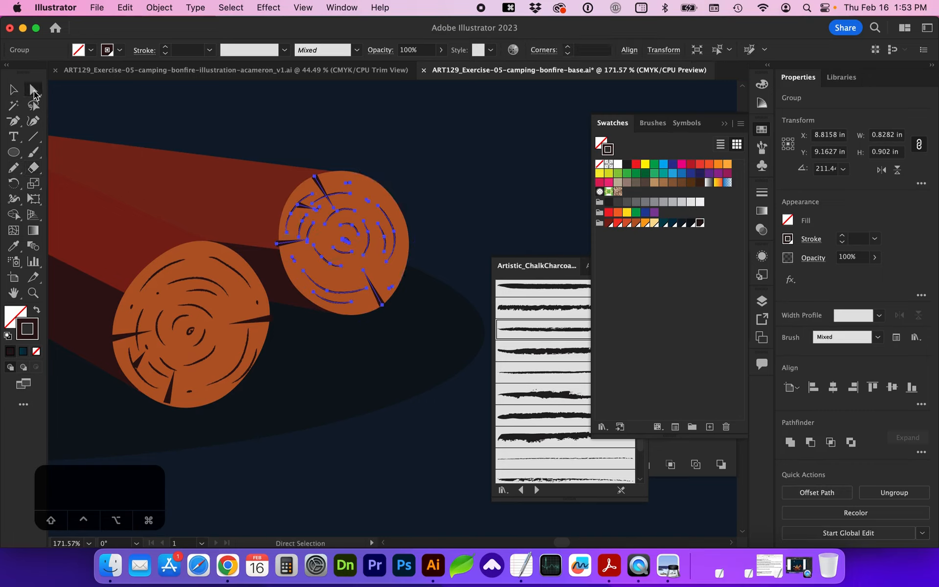
pyautogui.click(306, 212)
pyautogui.click(298, 204)
pyautogui.moveTo(298, 204); pyautogui.dragTo(289, 198)
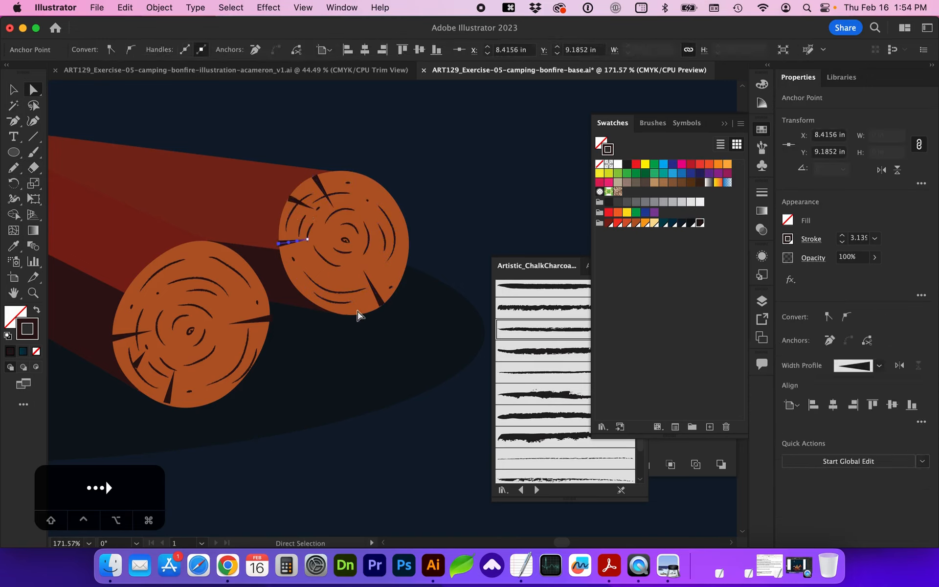
pyautogui.click(381, 307)
pyautogui.press('Down')
pyautogui.hotkey('shift', 'Right')
pyautogui.hotkey('shift', 'Left')
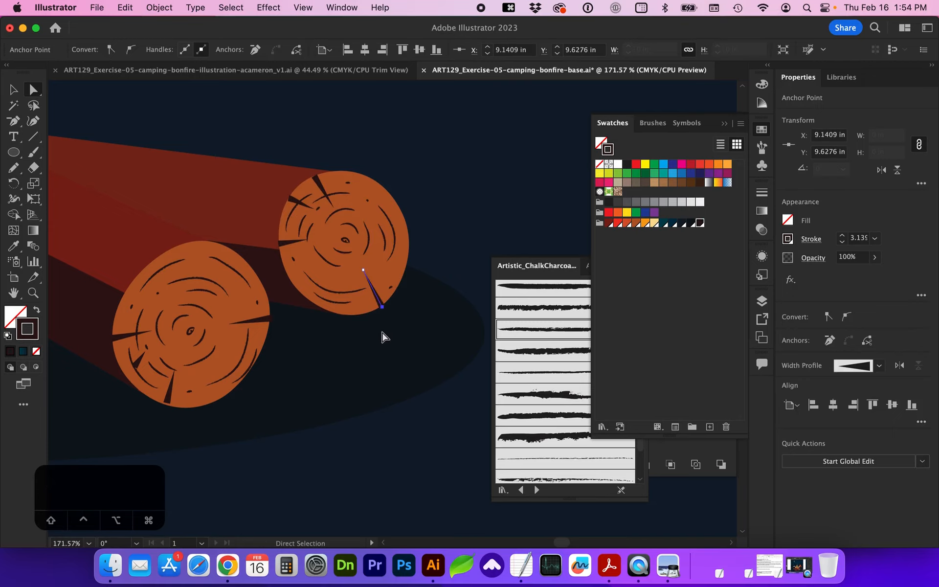
# Step: Nudge the outer anchor point of the lower crack on the fourth log end up to the log's edge
pyautogui.press('Up')
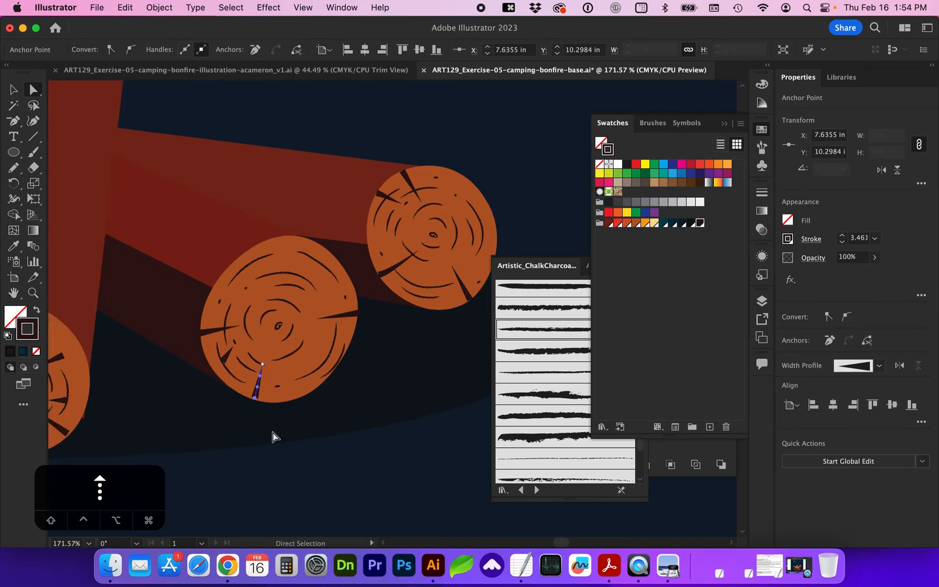
pyautogui.click(272, 436)
pyautogui.hscroll(-2, 272, 436)
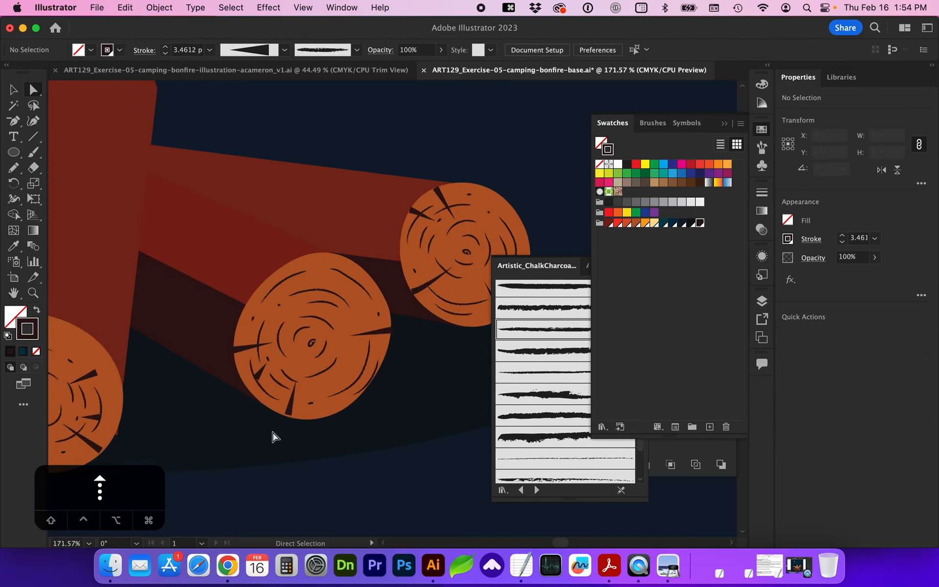
pyautogui.press('a')
pyautogui.click(288, 415)
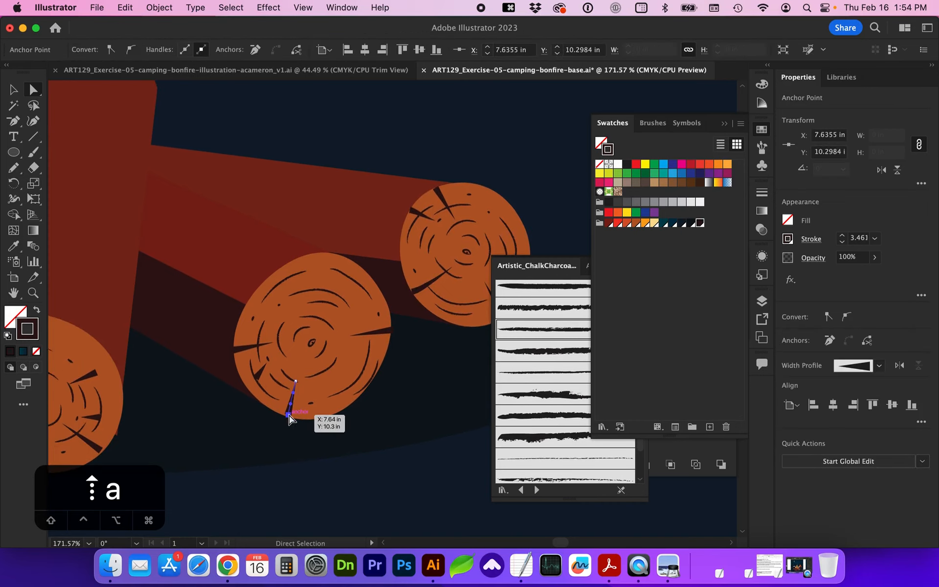
pyautogui.click(241, 444)
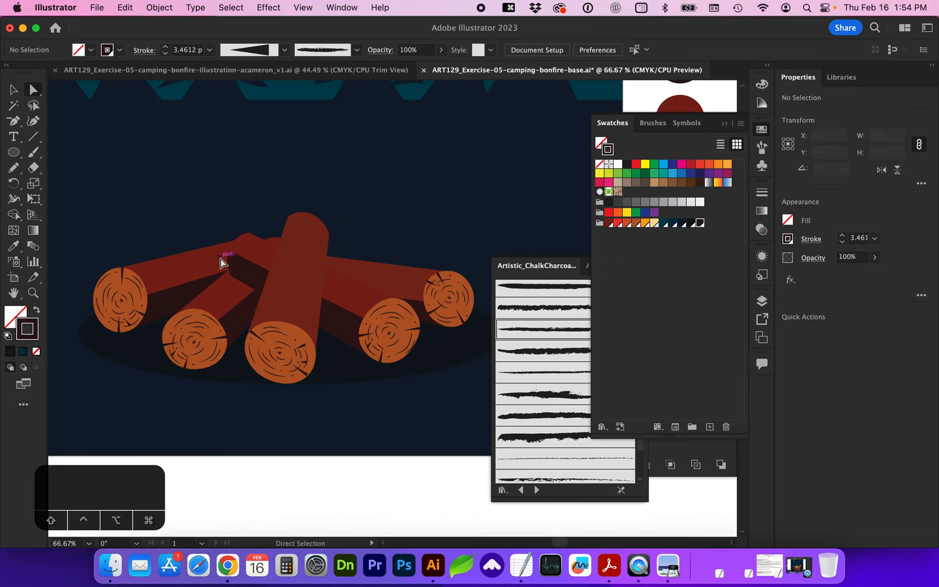
# Step: Draw a line about 1.09 by 0.27 in along the leftmost log and give it the thin charcoal brush at 0.75 pt
pyautogui.press('z')
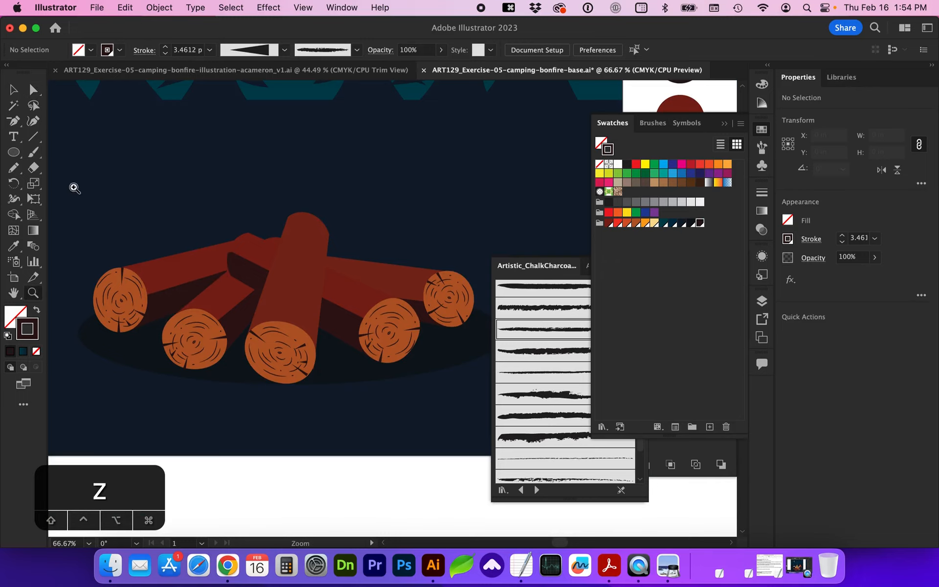
pyautogui.moveTo(74, 186); pyautogui.dragTo(350, 406)
pyautogui.click(34, 139)
pyautogui.moveTo(224, 262); pyautogui.dragTo(354, 230)
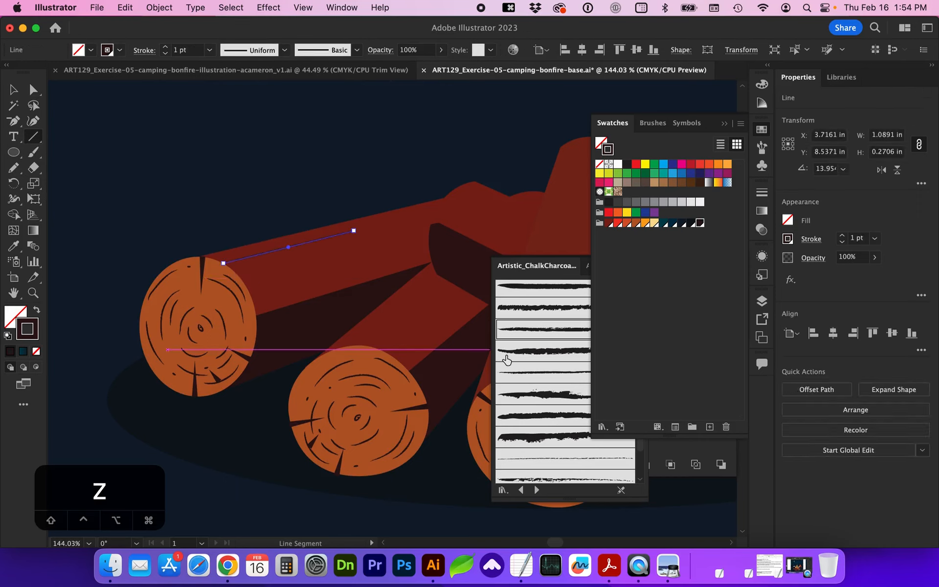
pyautogui.click(532, 358)
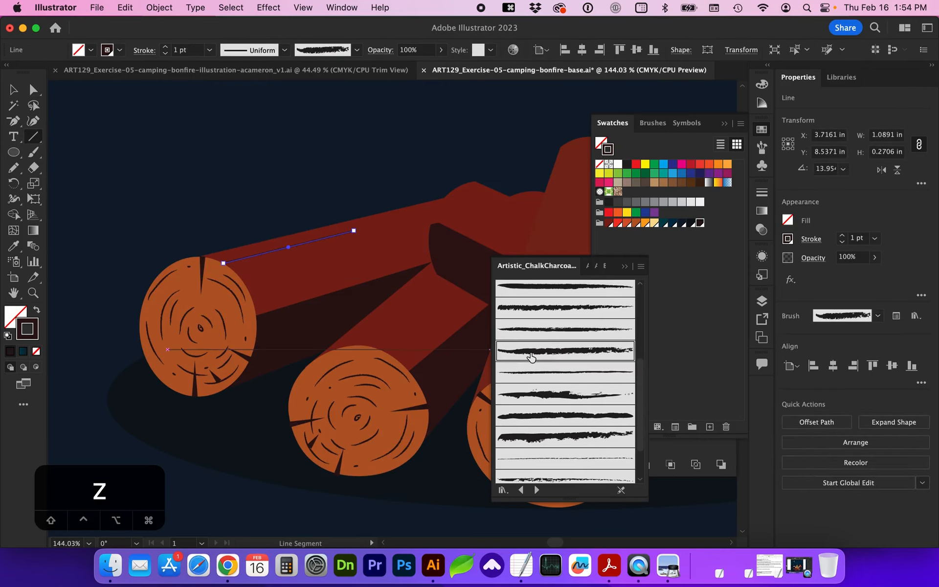
pyautogui.click(532, 379)
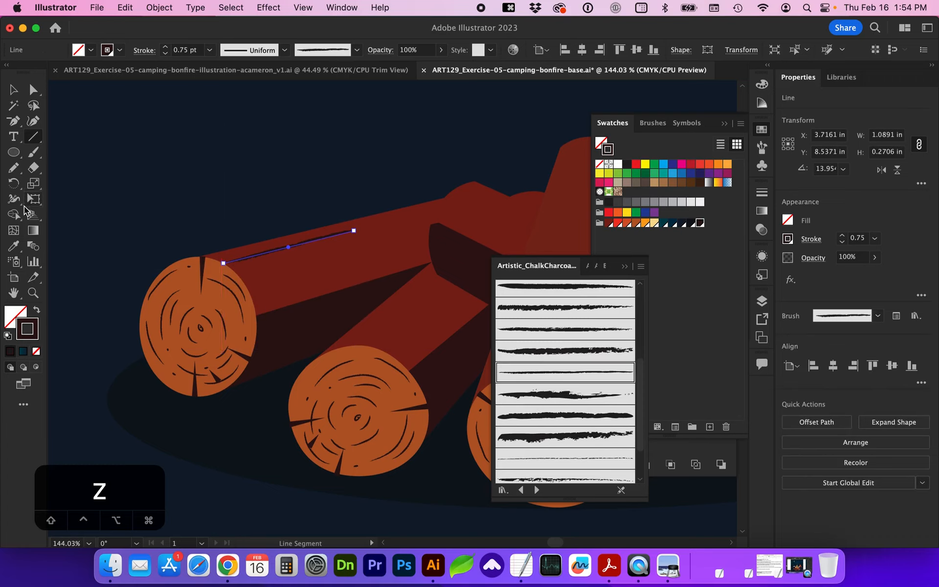
# Step: Paint short bark grain strokes along the two left logs with the Paintbrush, undoing the unwanted one
pyautogui.press('b')
pyautogui.moveTo(408, 233)
pyautogui.mouseDown()
pyautogui.moveTo(289, 263)
pyautogui.moveTo(302, 285)
pyautogui.moveTo(370, 265)
pyautogui.mouseUp()
pyautogui.press('super+z')
pyautogui.moveTo(437, 289); pyautogui.dragTo(430, 295)
pyautogui.moveTo(430, 295); pyautogui.dragTo(366, 343)
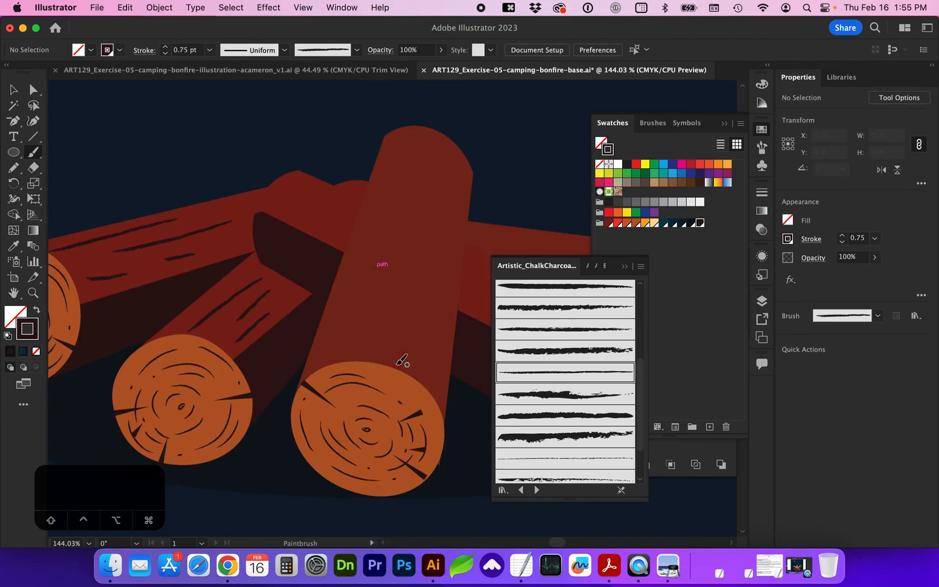
# Step: Paint long bark grain strokes down the middle log, delete the unwanted one, and add grain to the right logs
pyautogui.moveTo(390, 184); pyautogui.dragTo(332, 349)
pyautogui.moveTo(418, 148); pyautogui.dragTo(396, 227)
pyautogui.moveTo(409, 198); pyautogui.dragTo(394, 353)
pyautogui.press('a')
pyautogui.click(408, 198)
pyautogui.press('BackSpace')
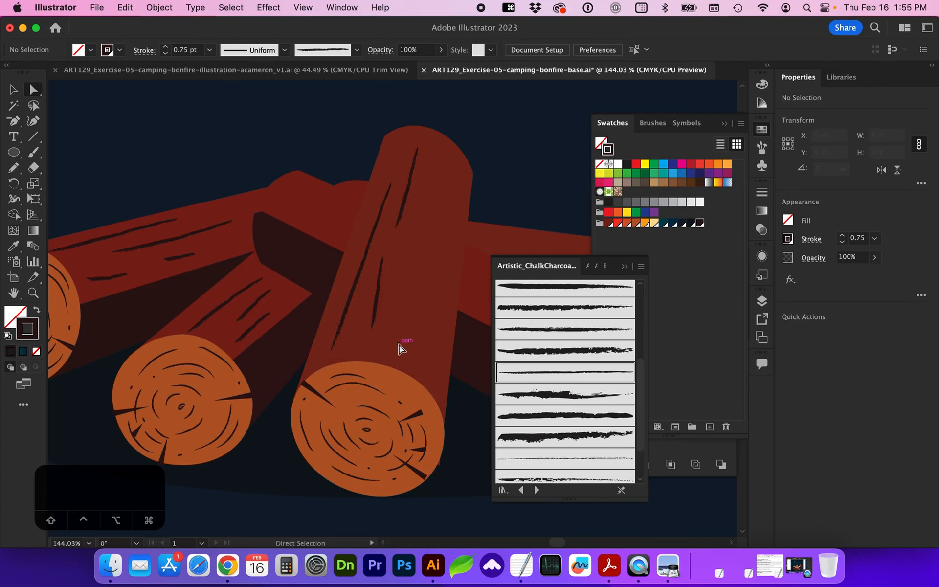
pyautogui.press('b')
# Step: Group all the bark grain strokes on the logs and set their stroke weight to 0.5 pt
pyautogui.press('v')
pyautogui.moveTo(182, 247)
pyautogui.mouseDown()
pyautogui.moveTo(256, 295)
pyautogui.moveTo(387, 315)
pyautogui.mouseUp()
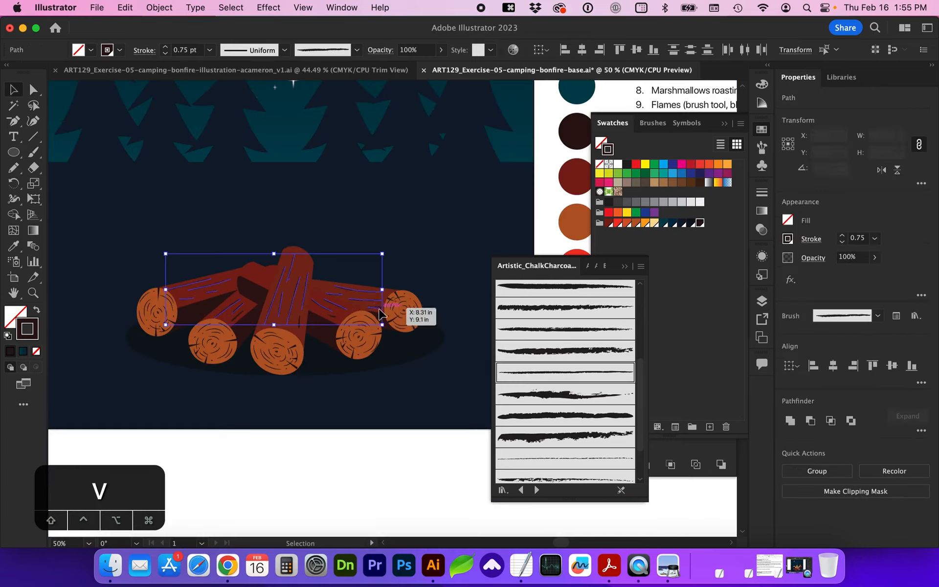
pyautogui.keyDown('shift'); pyautogui.click(298, 324); pyautogui.keyUp('shift')
pyautogui.keyDown('shift'); pyautogui.click(332, 314); pyautogui.keyUp('shift')
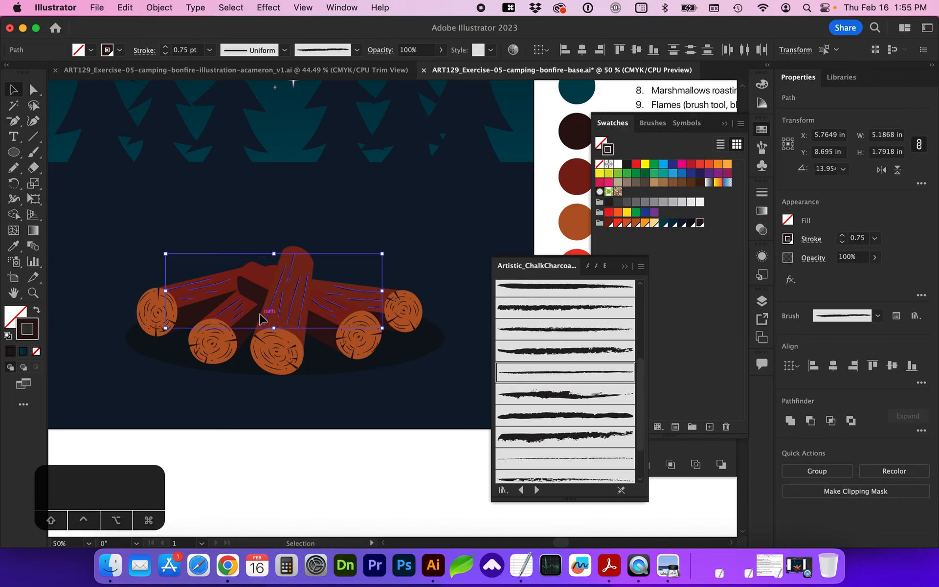
pyautogui.press('super+g')
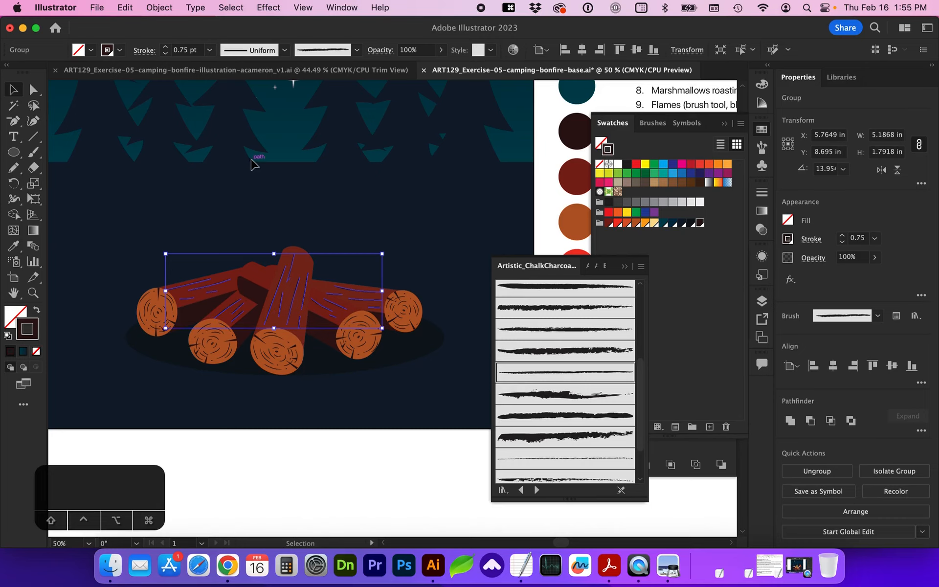
pyautogui.click(203, 193)
pyautogui.hscroll(-3, 313, 315)
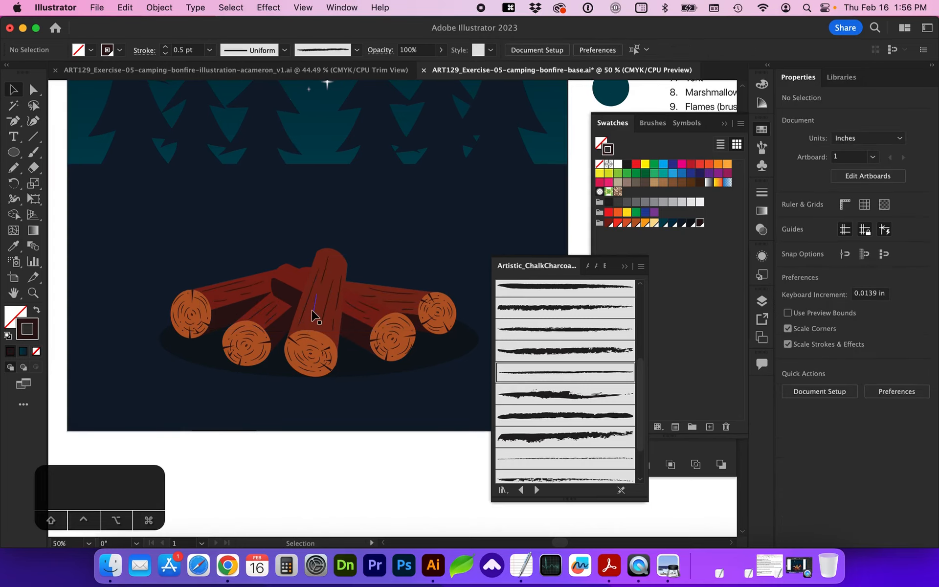
# Step: Select the bark grain group and lower its opacity to 80%
pyautogui.click(309, 314)
pyautogui.press('z')
pyautogui.moveTo(160, 209); pyautogui.dragTo(540, 430)
pyautogui.press('v')
pyautogui.click(405, 49)
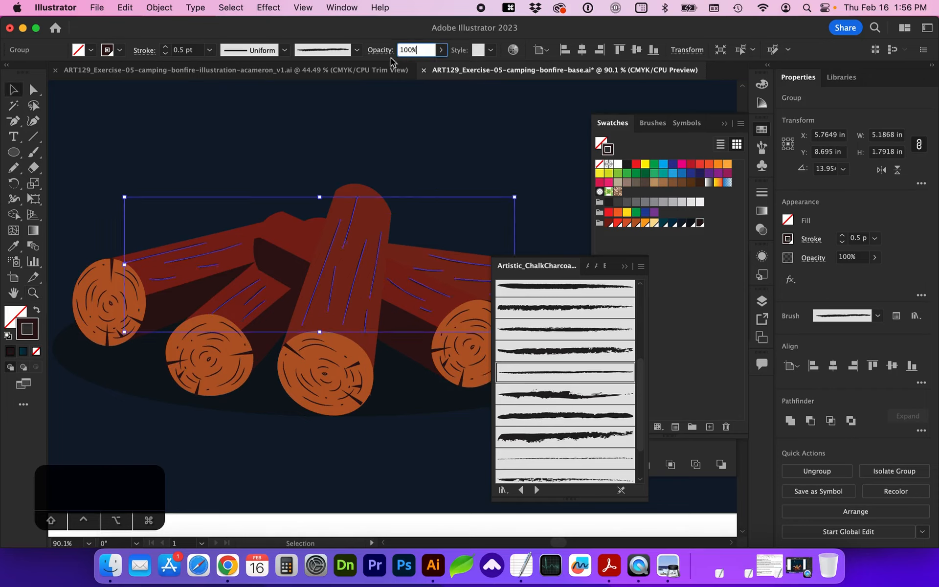
pyautogui.click(441, 49)
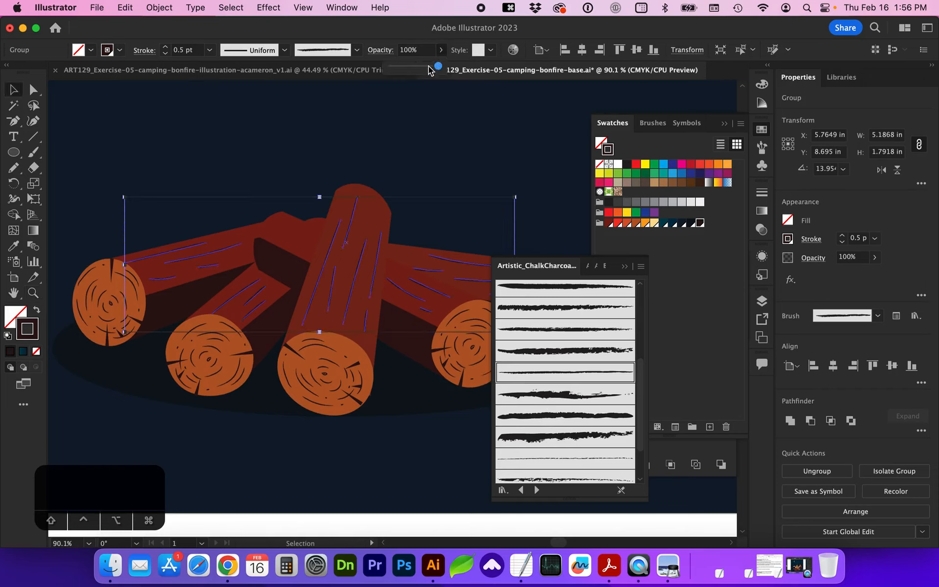
pyautogui.moveTo(422, 73); pyautogui.dragTo(426, 73)
pyautogui.moveTo(430, 70); pyautogui.dragTo(425, 69)
# Step: Lower the bark grain group's opacity to 70% and deselect it
pyautogui.click(409, 51)
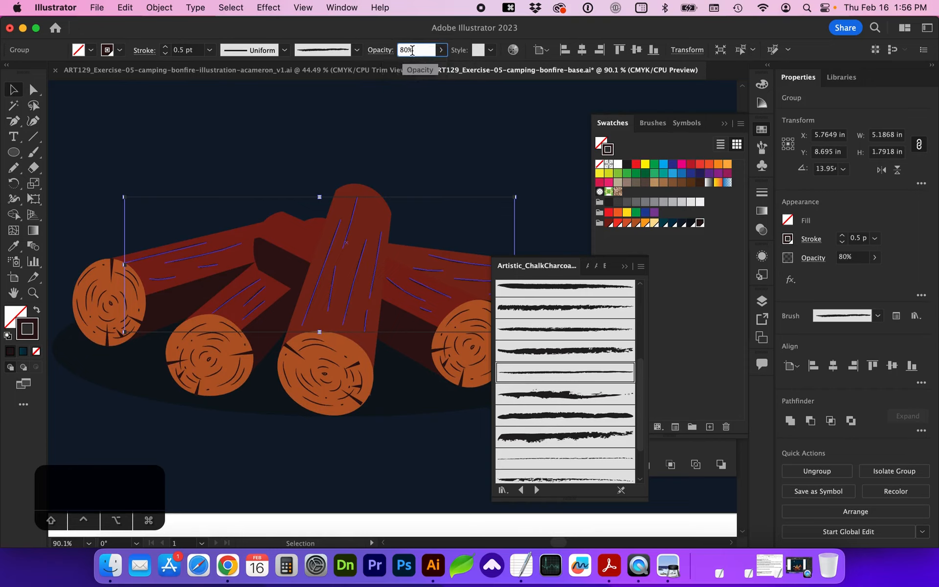
pyautogui.hotkey('shift', 'Down')
pyautogui.hotkey('shift', 'Down')
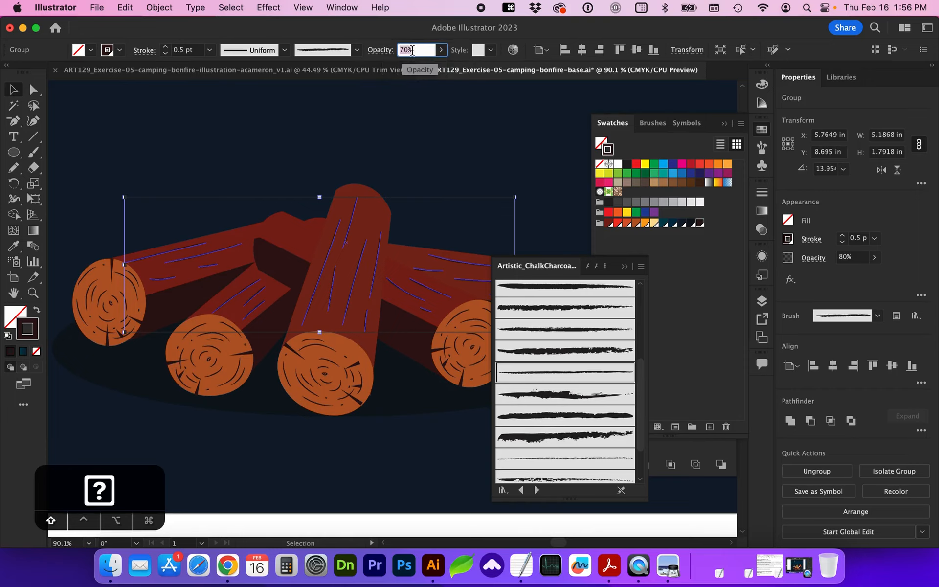
pyautogui.hotkey('shift', 'Down')
pyautogui.hotkey('shift', 'Up')
pyautogui.hotkey('shift', 'Up')
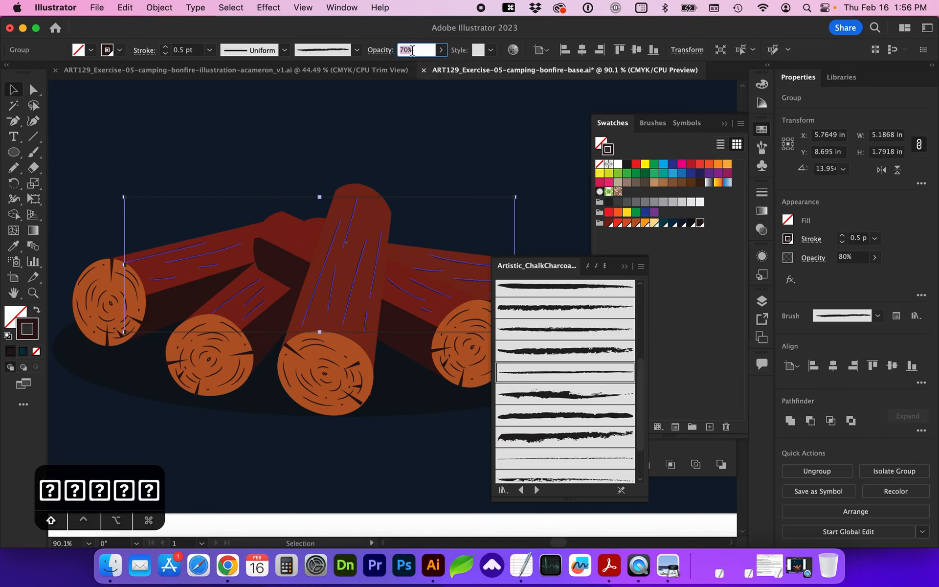
pyautogui.press('Return')
pyautogui.click(367, 160)
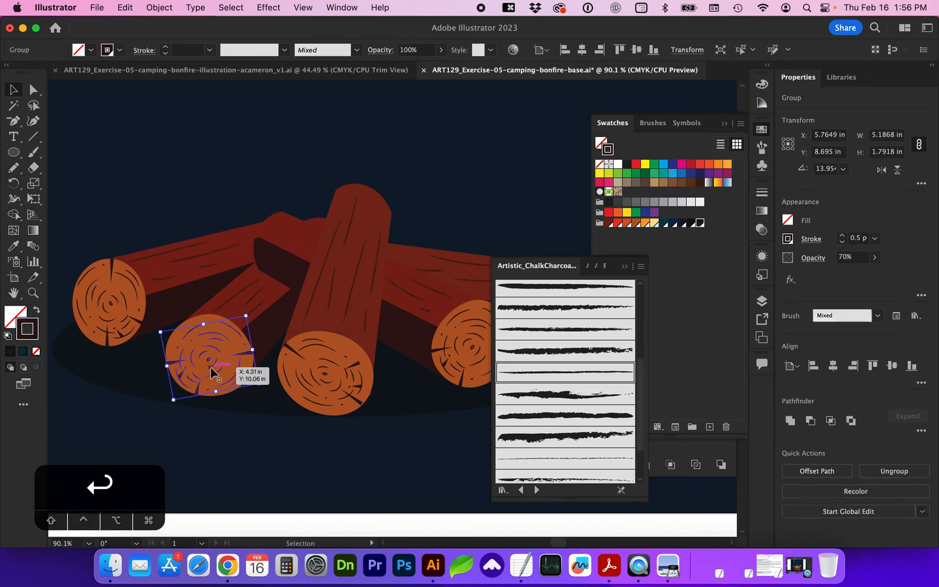
# Step: Select the ring strokes on all five log ends and combine them into one group
pyautogui.click(210, 357)
pyautogui.keyDown('shift'); pyautogui.click(116, 300); pyautogui.keyUp('shift')
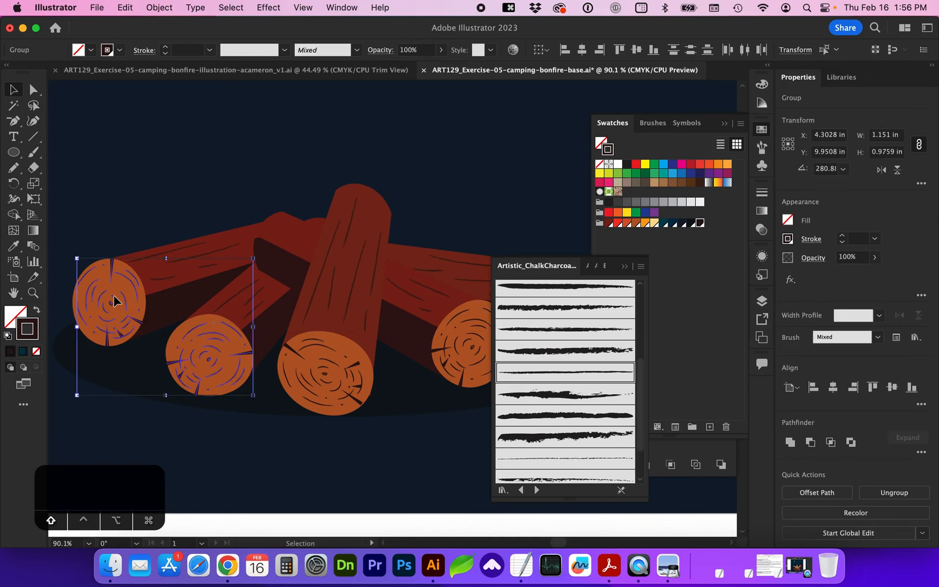
pyautogui.keyDown('shift'); pyautogui.click(297, 354); pyautogui.keyUp('shift')
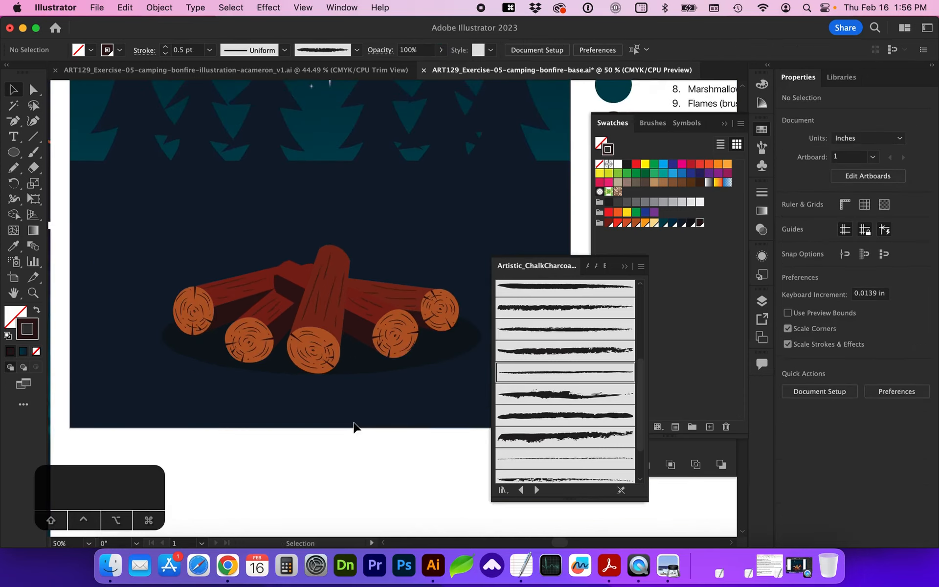
# Step: Try moving the ring group off the log ends to below the logs, undo the move, and deselect
pyautogui.click(327, 350)
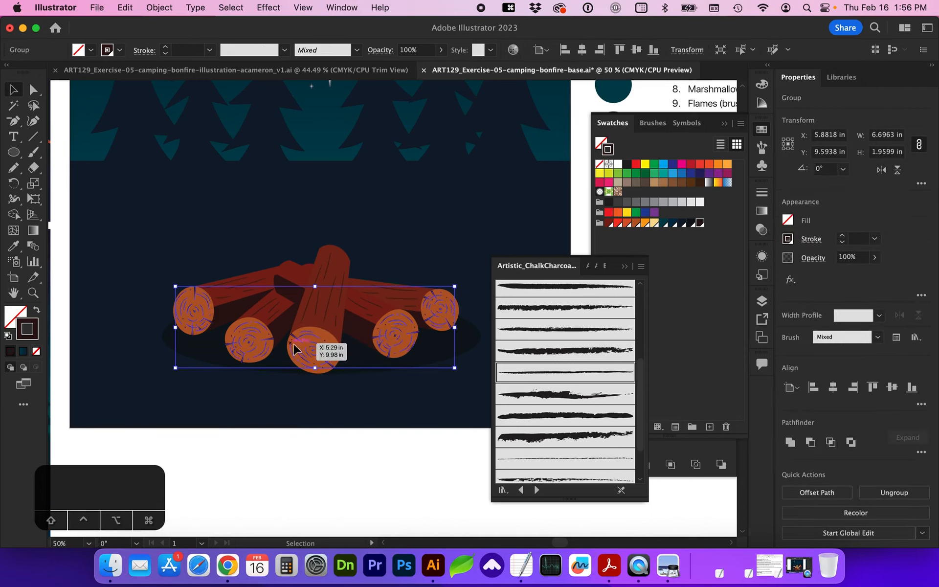
pyautogui.moveTo(311, 336); pyautogui.dragTo(310, 448)
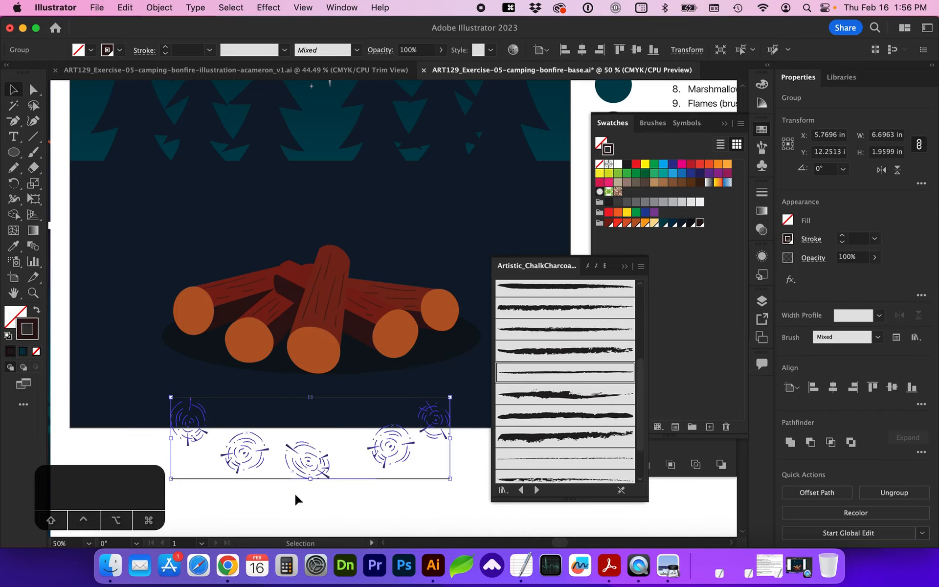
pyautogui.press('super+z')
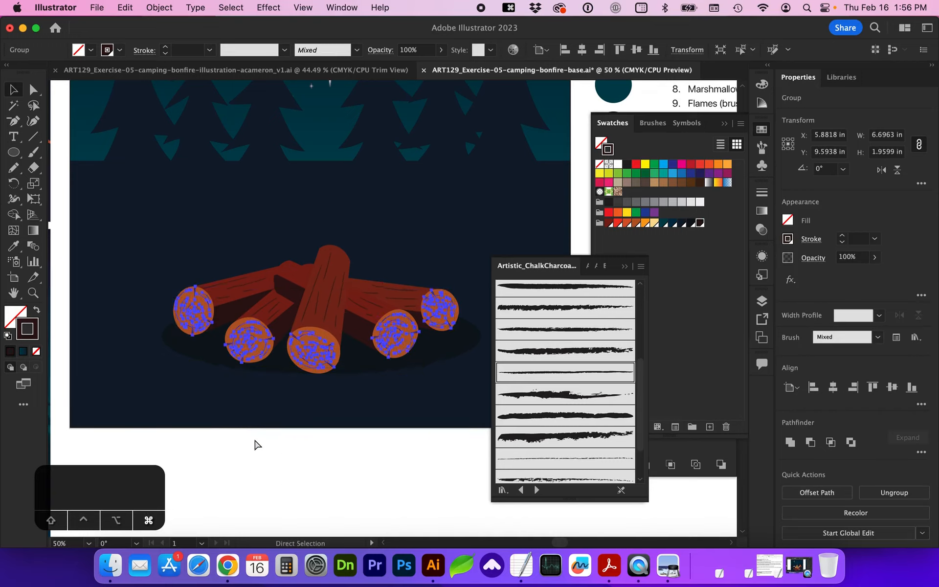
pyautogui.press('shift+super+g')
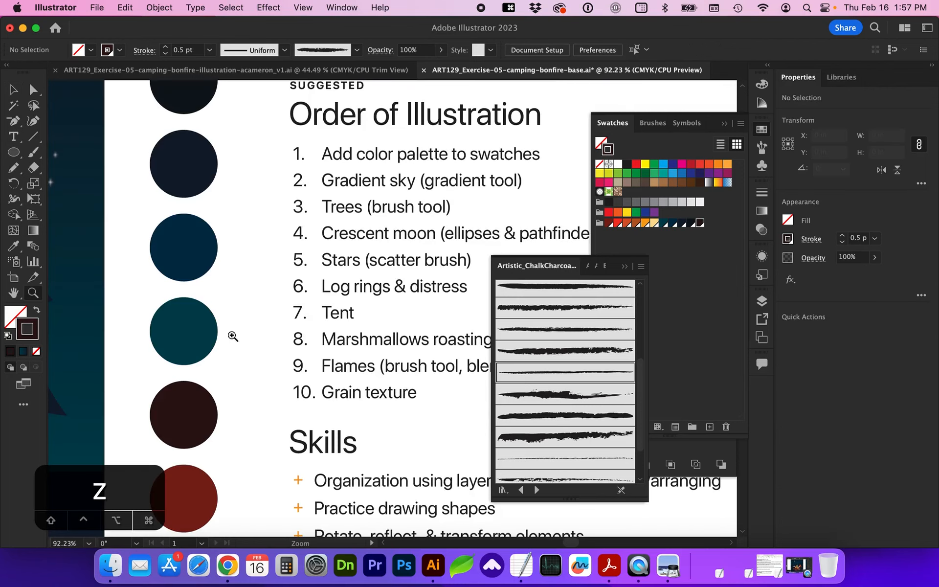
# Step: Draw a triangle about 1.88 in wide and 1.62 in high with the Polygon tool beside the reference tent
pyautogui.press('super+0')
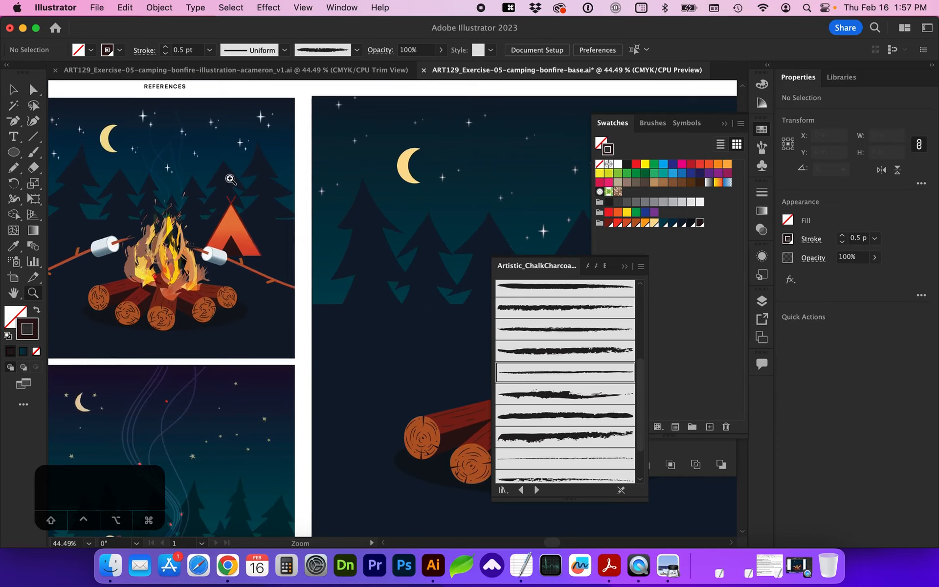
pyautogui.moveTo(14, 152); pyautogui.dragTo(64, 199)
pyautogui.moveTo(196, 208); pyautogui.dragTo(220, 239)
pyautogui.press('Down')
pyautogui.press('Down')
pyautogui.press('Down')
# Step: Give the triangle an orange-red fill with no stroke and place it on the main illustration above the logs
pyautogui.press('super+minus')
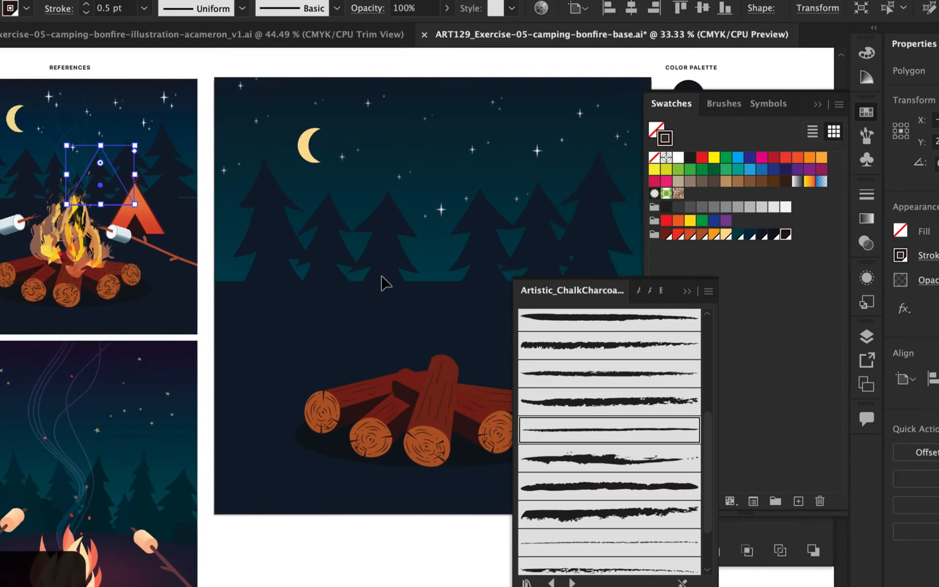
pyautogui.hscroll(5, 381, 283)
pyautogui.scroll(-1, 381, 283)
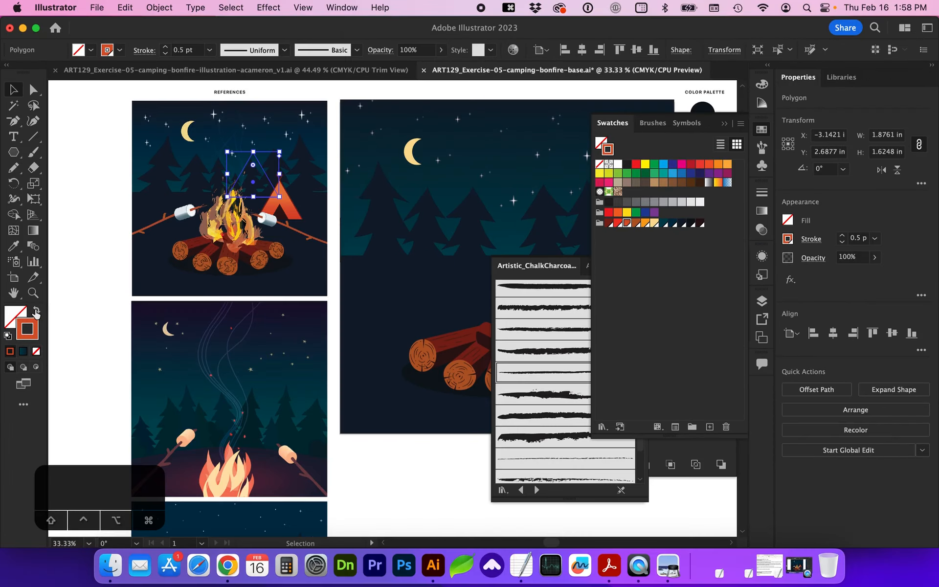
pyautogui.click(688, 237)
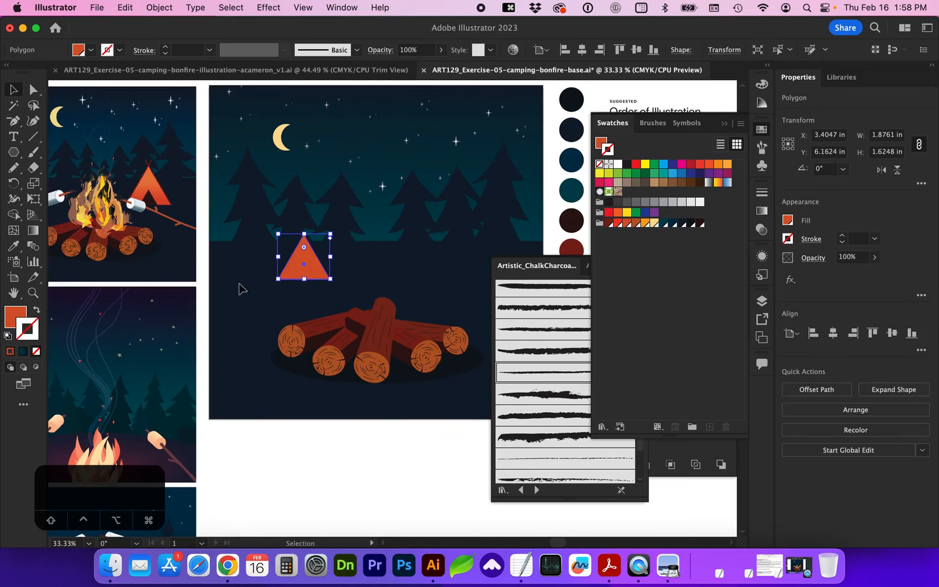
# Step: Copy the orange triangle and paste the copy in front of it
pyautogui.press('z')
pyautogui.moveTo(247, 207); pyautogui.dragTo(418, 348)
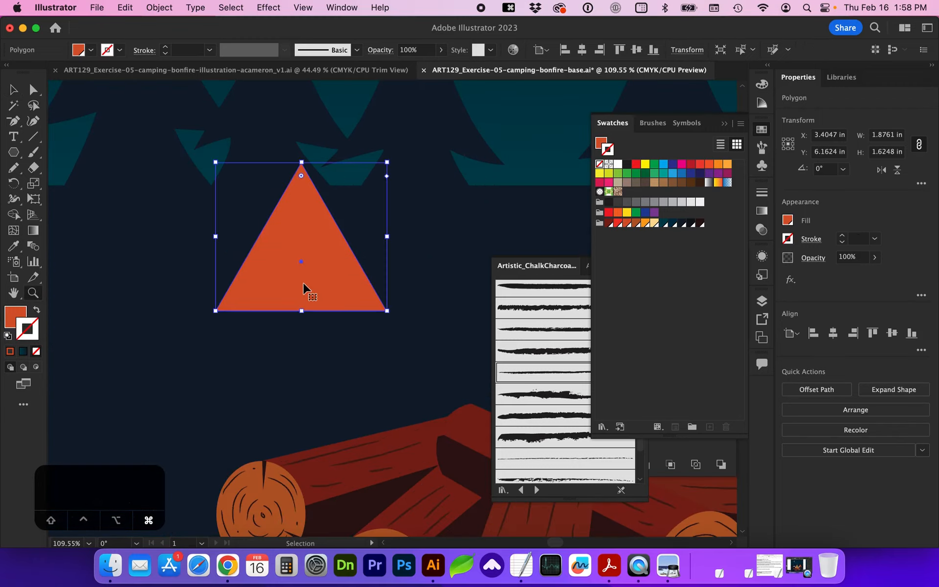
pyautogui.press('super+c')
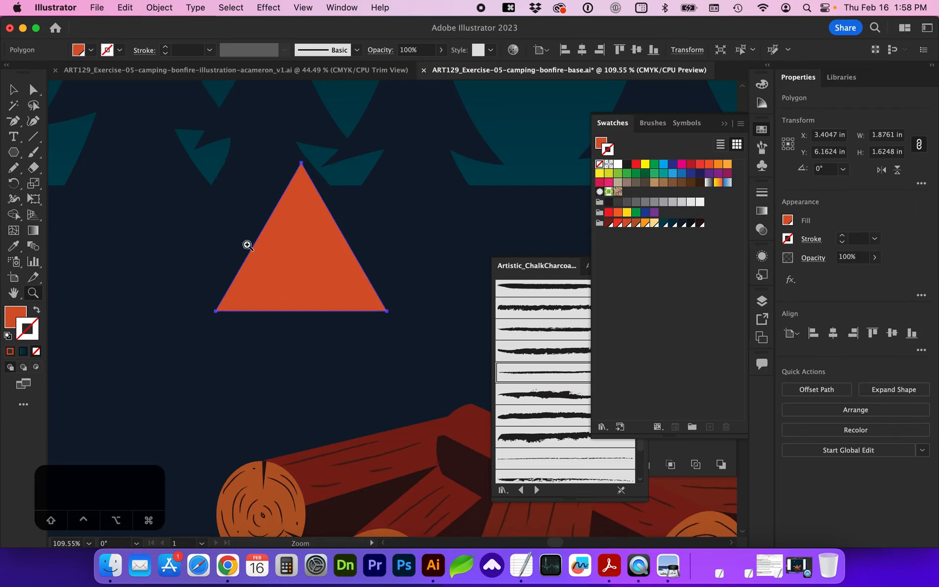
pyautogui.press('super')
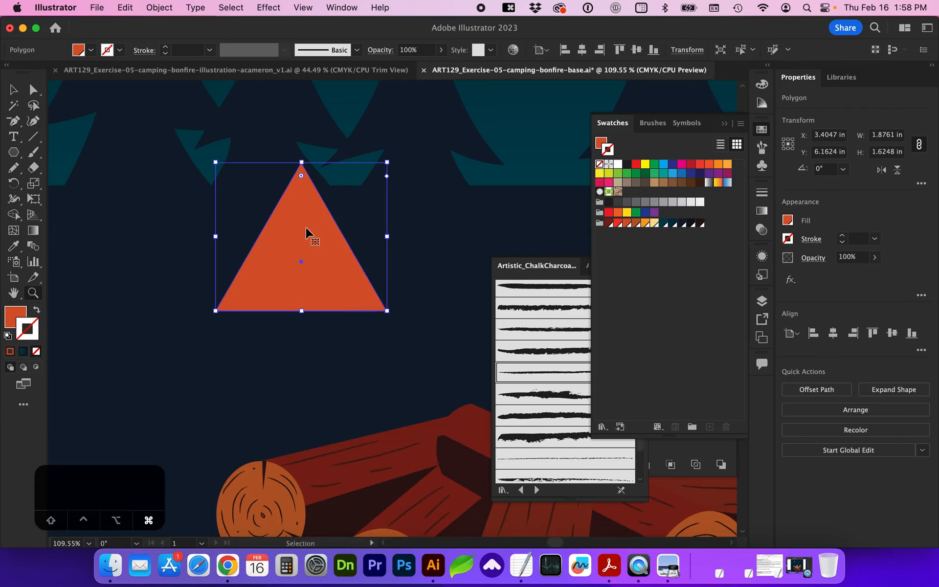
pyautogui.click(124, 7)
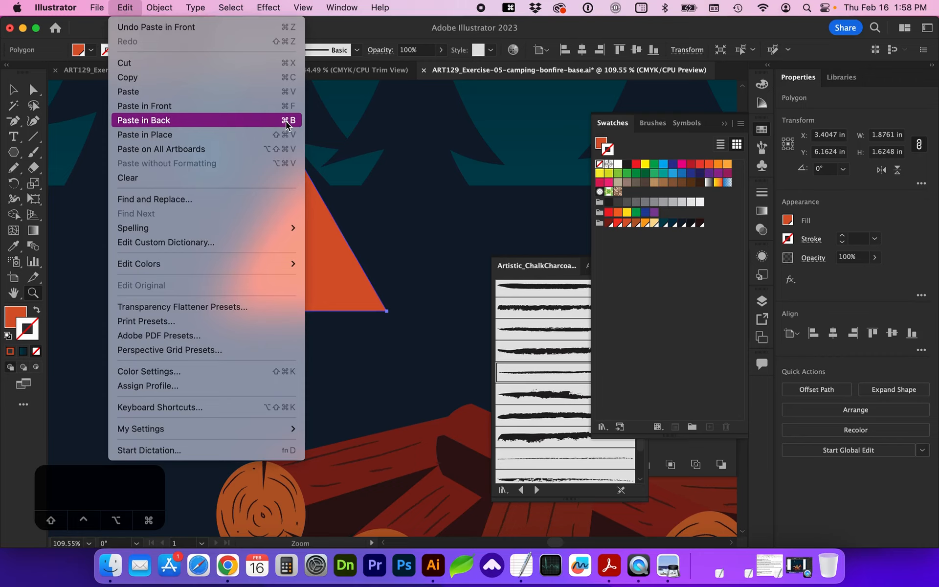
pyautogui.click(355, 25)
pyautogui.press('v')
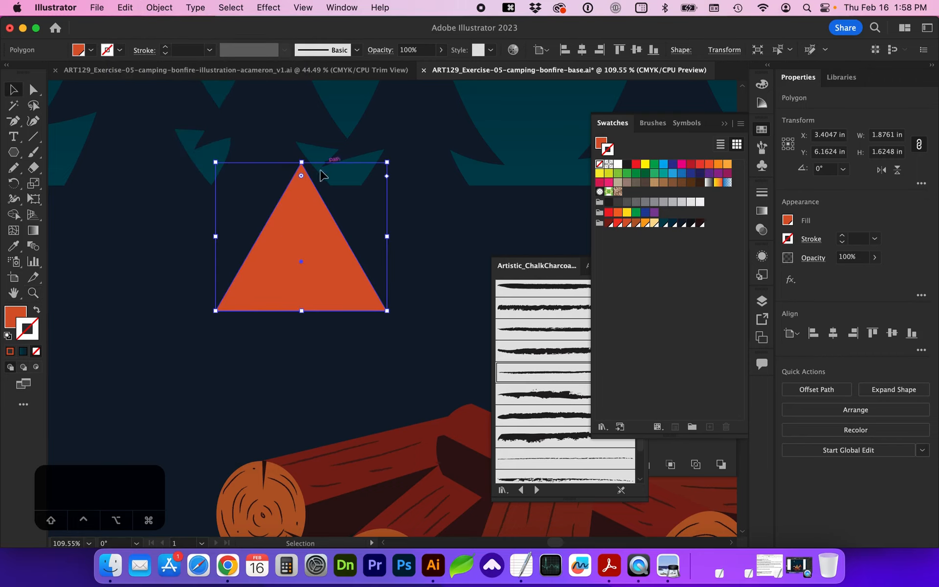
# Step: Turn the copy into a tent opening about 0.87 in wide, centred on the base and filled with the logs' dark brown
pyautogui.moveTo(388, 163); pyautogui.dragTo(298, 242)
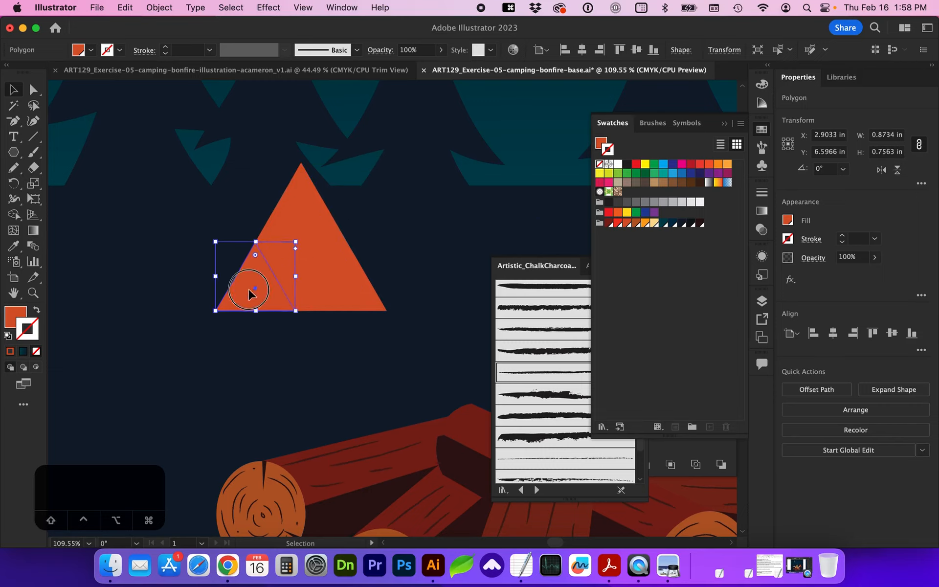
pyautogui.moveTo(248, 289); pyautogui.dragTo(292, 288)
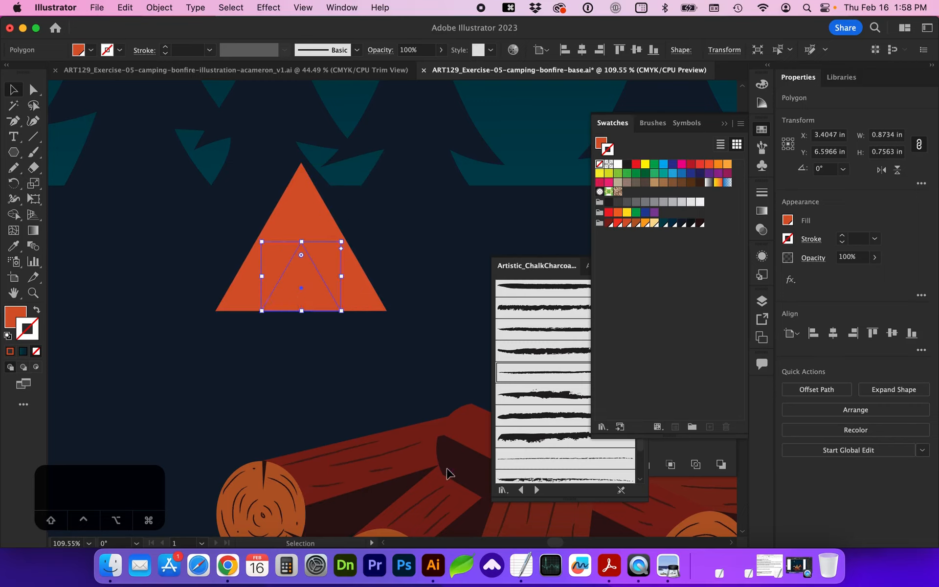
pyautogui.press('i')
pyautogui.click(474, 448)
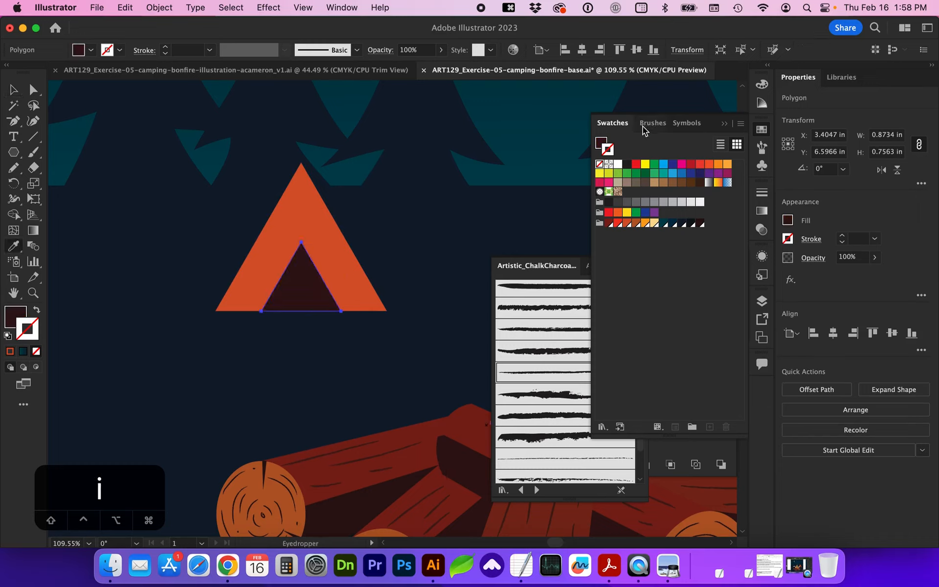
# Step: Shrink the dark tent opening to about 0.76 by 0.66 in, centred on the tent's base
pyautogui.press('v')
pyautogui.moveTo(335, 352); pyautogui.dragTo(260, 268)
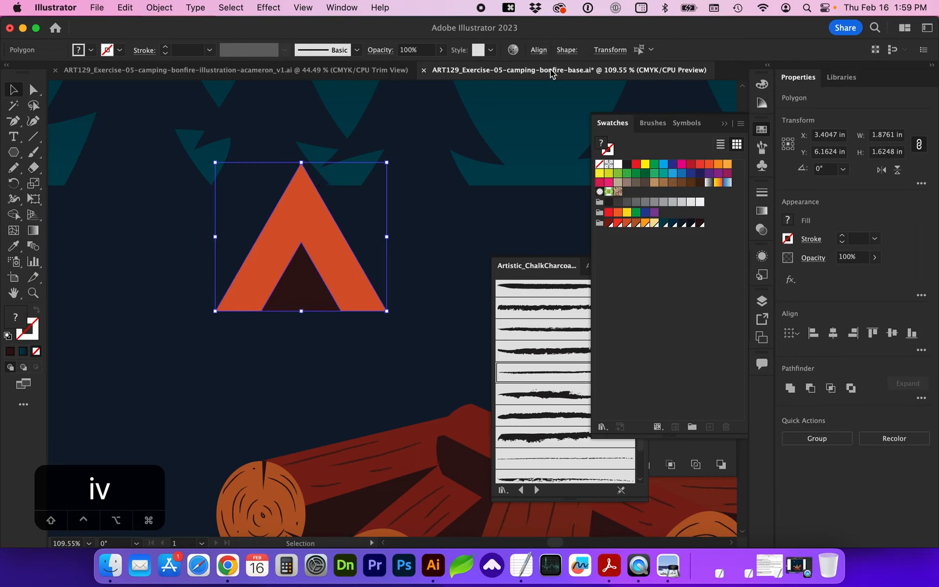
pyautogui.click(538, 49)
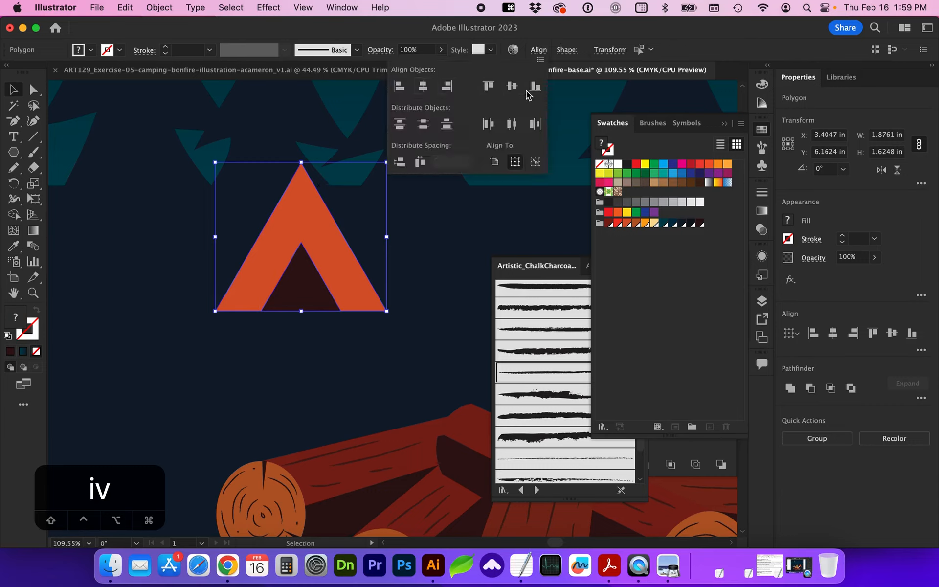
pyautogui.keyDown('shift'); pyautogui.click(263, 243); pyautogui.keyUp('shift')
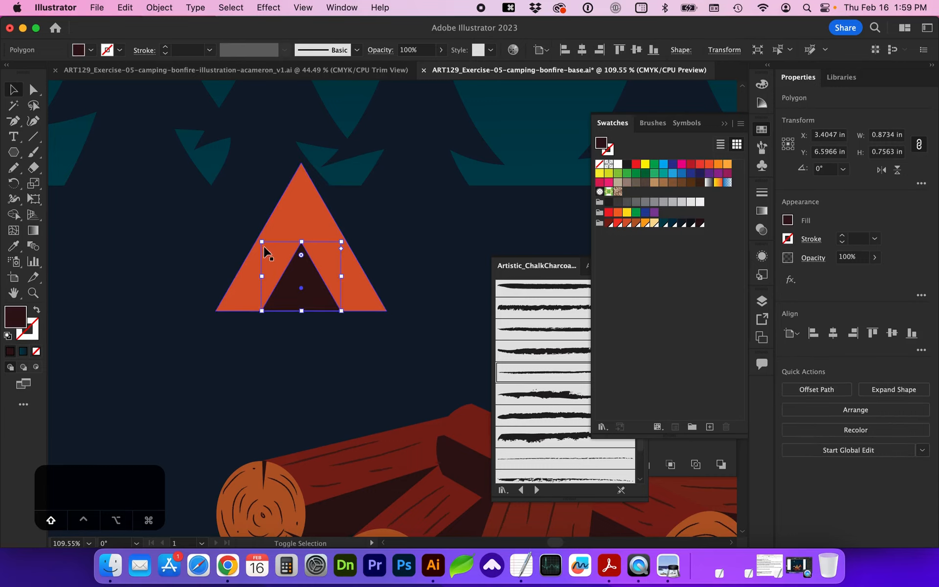
pyautogui.moveTo(263, 243); pyautogui.dragTo(268, 252)
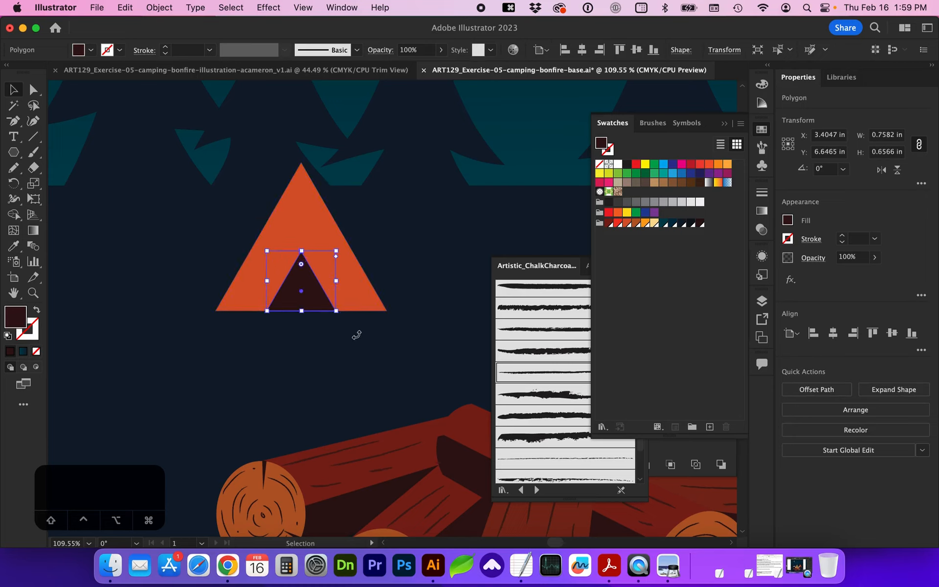
# Step: Select both tent triangles and group them
pyautogui.moveTo(357, 334); pyautogui.dragTo(230, 206)
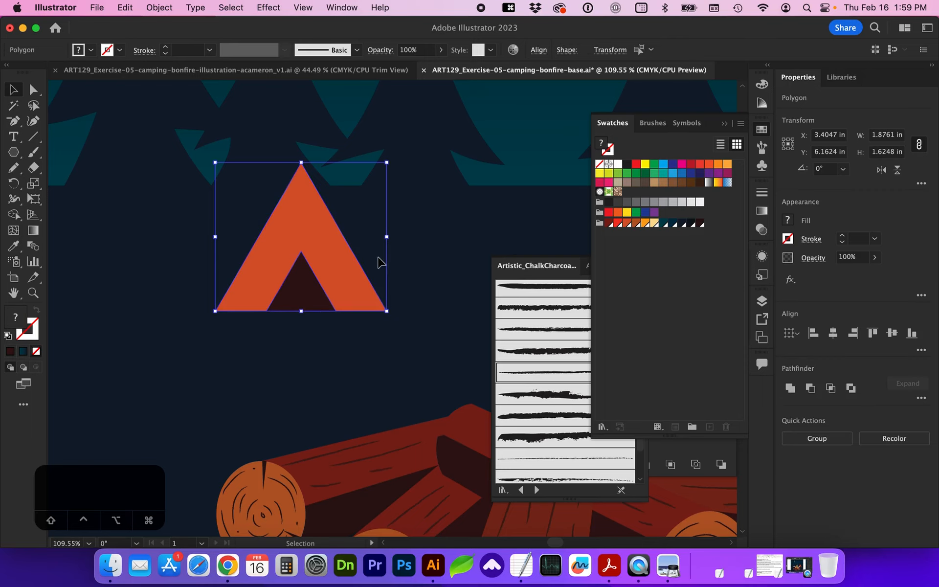
pyautogui.press('super')
# Step: Move the tent group behind the campfire's right side and enlarge it to about 2.31 by 2.00 in
pyautogui.press('super+minus')
pyautogui.press('super+minus')
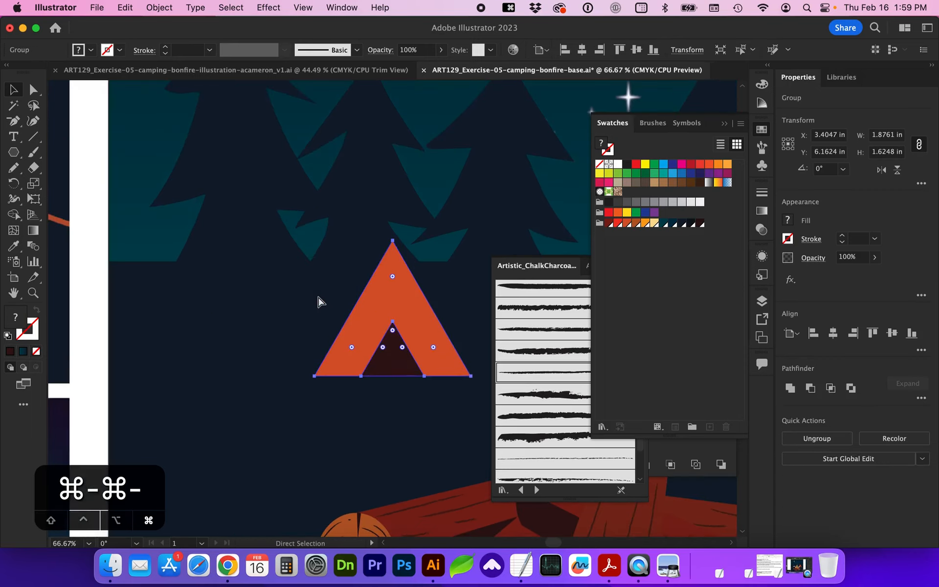
pyautogui.press('super+minus')
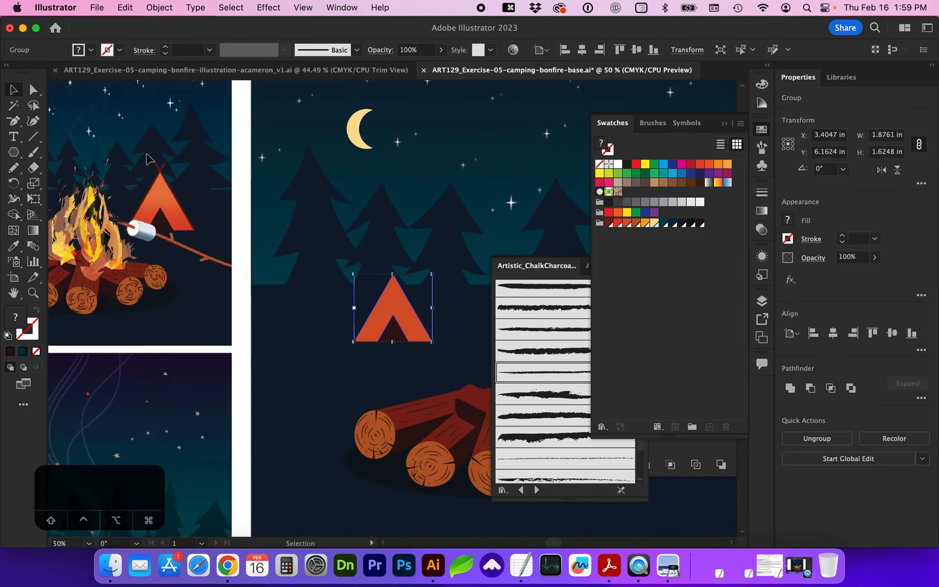
pyautogui.hscroll(5, 149, 219)
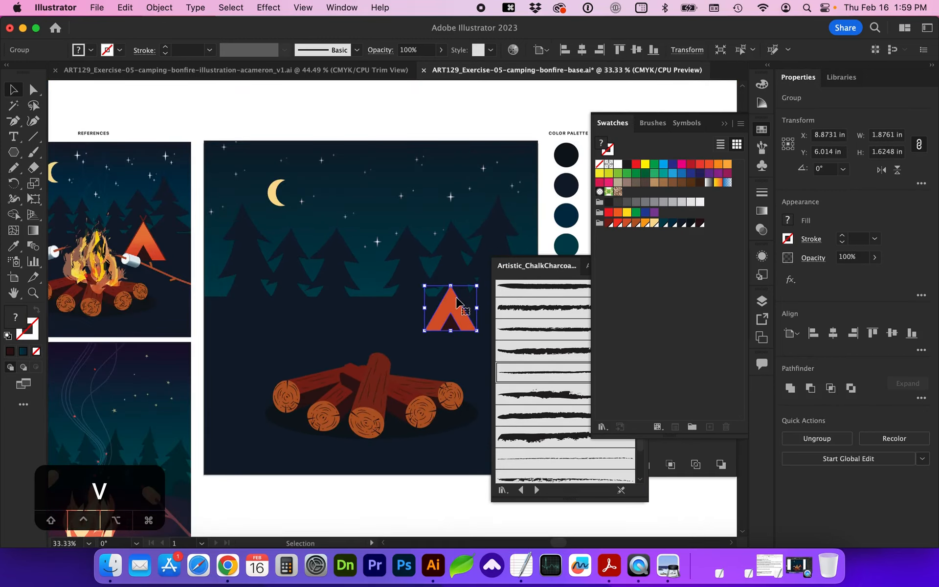
pyautogui.hscroll(1, 459, 298)
pyautogui.moveTo(450, 289); pyautogui.dragTo(463, 278)
pyautogui.hscroll(7, 400, 339)
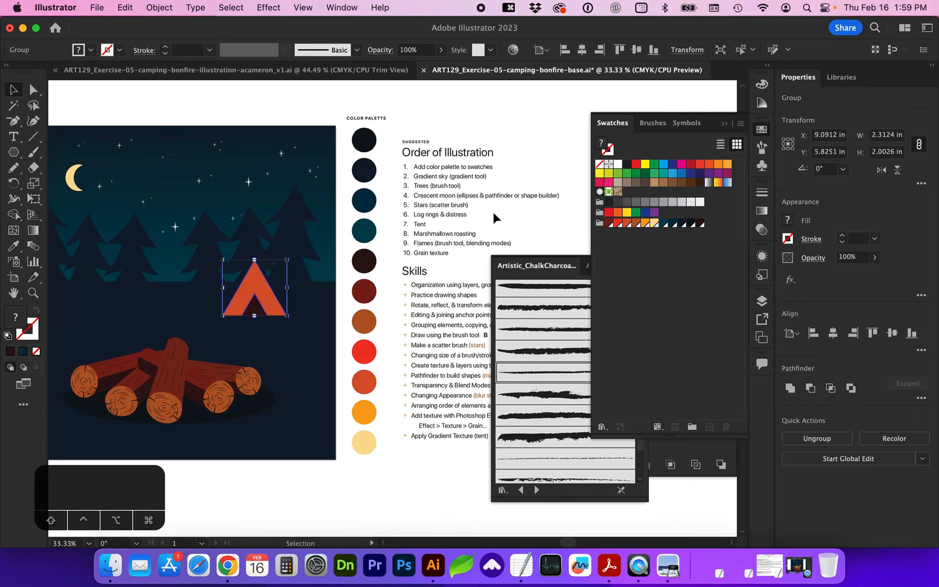
# Step: Draw a dark brown rectangle below the reference's left marshmallow, with an ellipse about 0.29 by 0.45 in at its right end
pyautogui.hscroll(-6, 454, 239)
pyautogui.press('z')
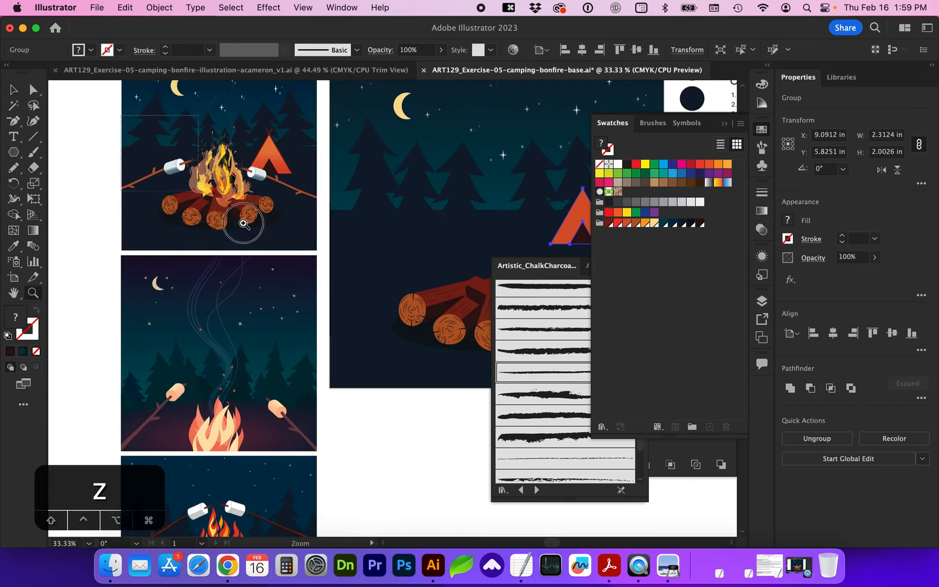
pyautogui.click(243, 223)
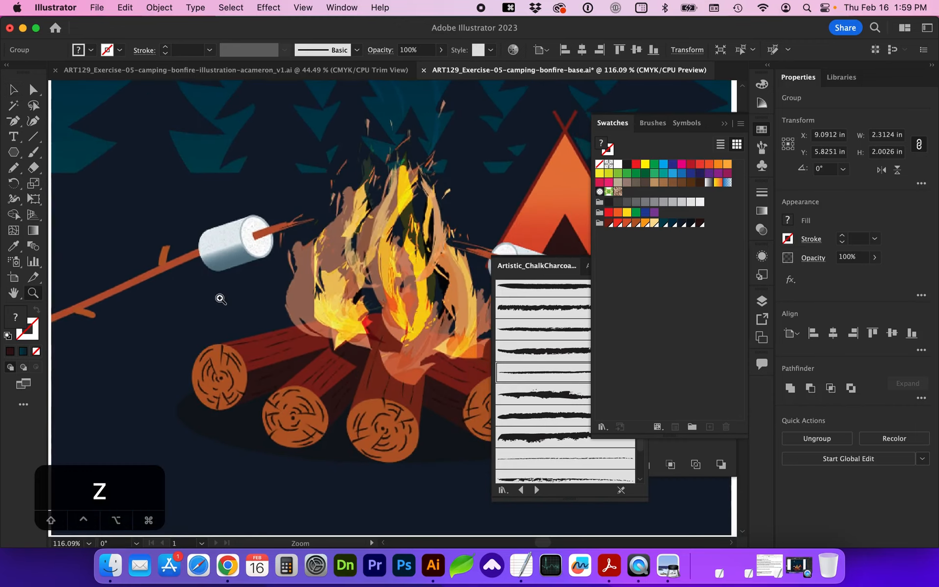
pyautogui.moveTo(16, 158); pyautogui.dragTo(54, 152)
pyautogui.moveTo(176, 298); pyautogui.dragTo(246, 342)
pyautogui.moveTo(13, 152); pyautogui.dragTo(59, 183)
pyautogui.moveTo(267, 342)
pyautogui.mouseDown()
pyautogui.moveTo(226, 298)
pyautogui.moveTo(239, 298)
pyautogui.mouseUp()
# Step: Centre the ellipse on the rectangle's right edge and select both shapes
pyautogui.press('z')
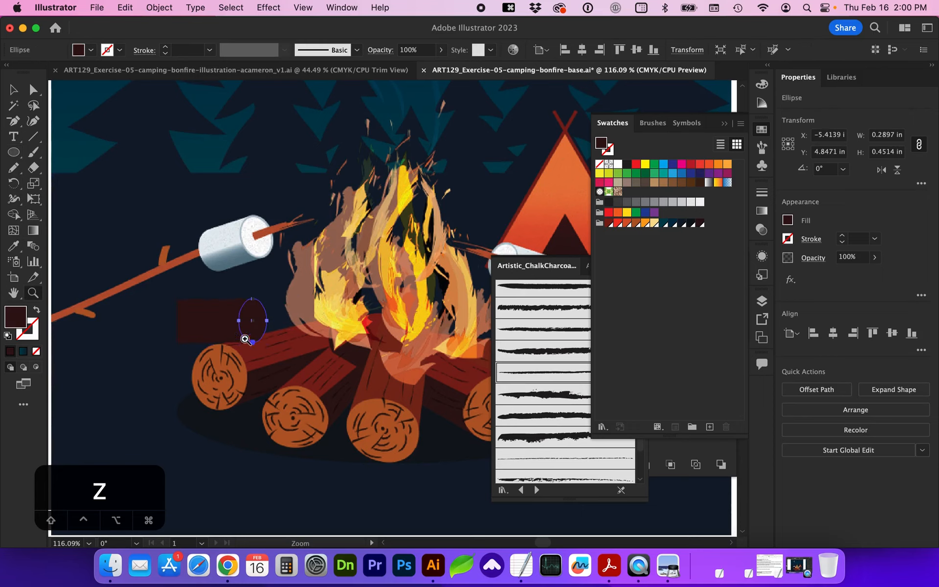
pyautogui.moveTo(119, 251); pyautogui.dragTo(376, 416)
pyautogui.press('v')
pyautogui.moveTo(402, 277); pyautogui.dragTo(389, 278)
pyautogui.keyDown('shift'); pyautogui.click(283, 255); pyautogui.keyUp('shift')
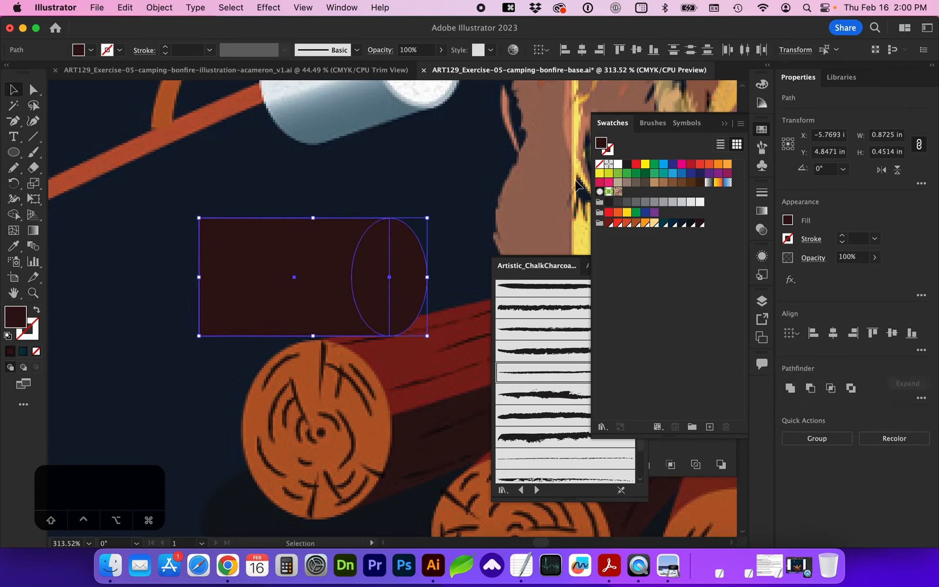
# Step: Fill the rectangle and ellipse with white, and place a copy of the ellipse centred on the rectangle's left edge
pyautogui.click(618, 164)
pyautogui.click(490, 221)
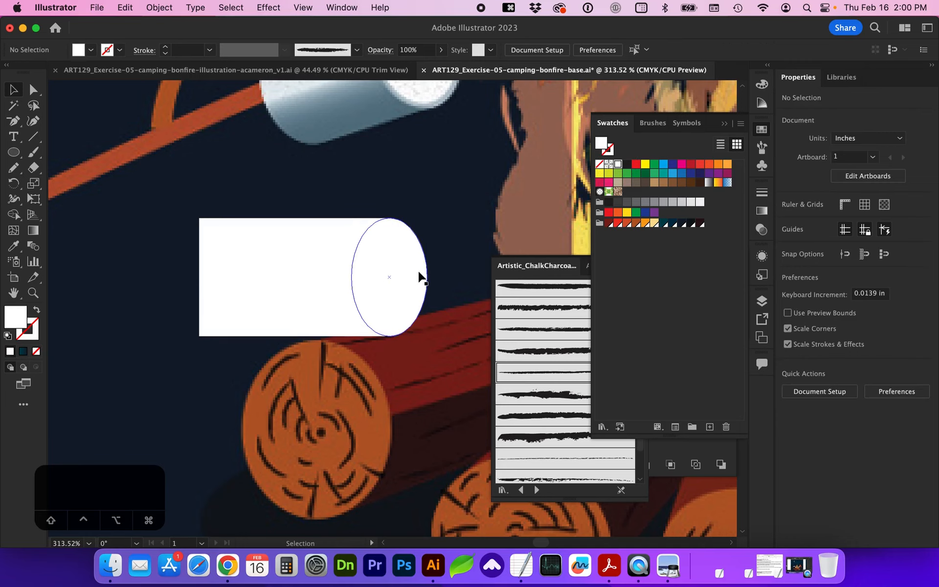
pyautogui.click(420, 277)
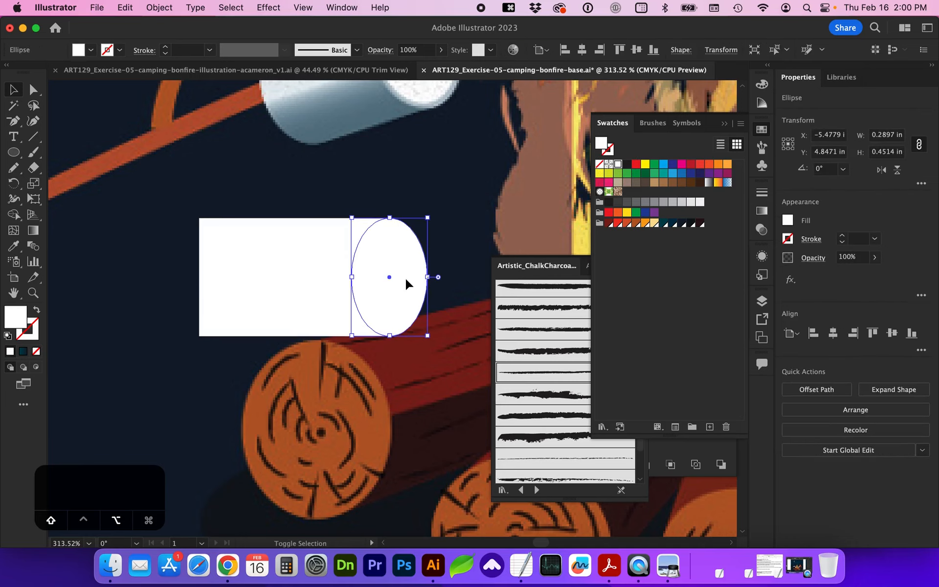
pyautogui.moveTo(410, 284); pyautogui.dragTo(225, 275)
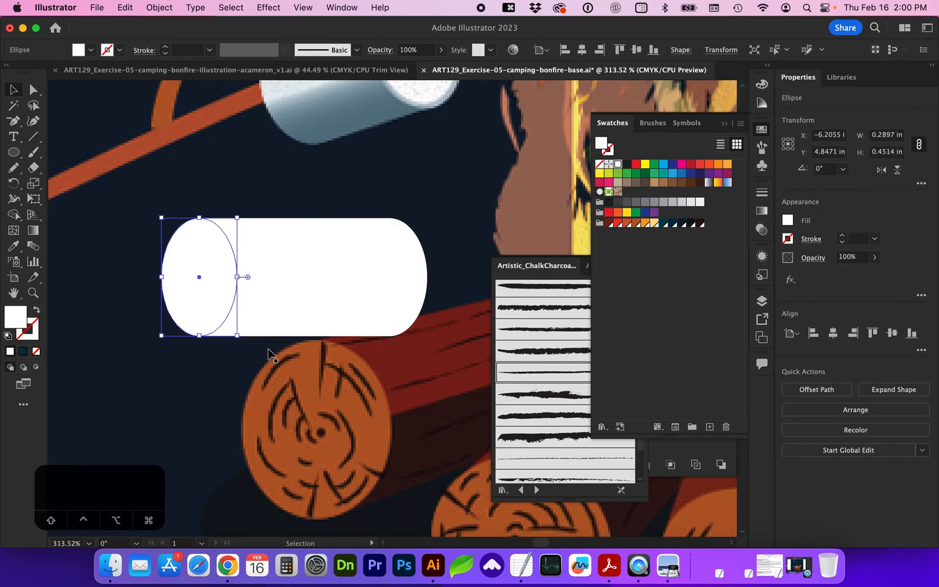
# Step: Shorten the marshmallow body to about 0.57 in by moving the left ellipse and the rectangle's left edge inward together
pyautogui.scroll(3, 310, 315)
pyautogui.hscroll(1, 310, 314)
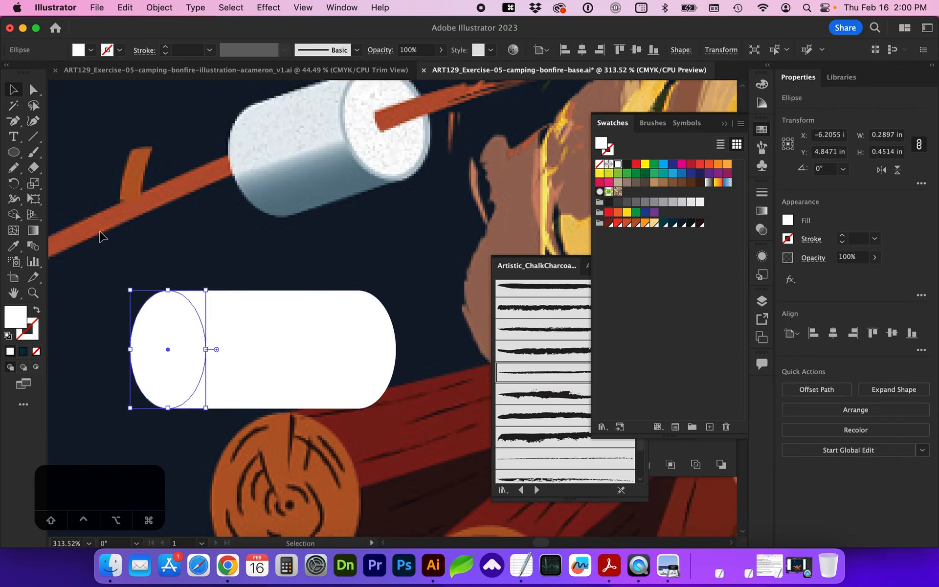
pyautogui.click(32, 89)
pyautogui.moveTo(98, 259); pyautogui.dragTo(247, 441)
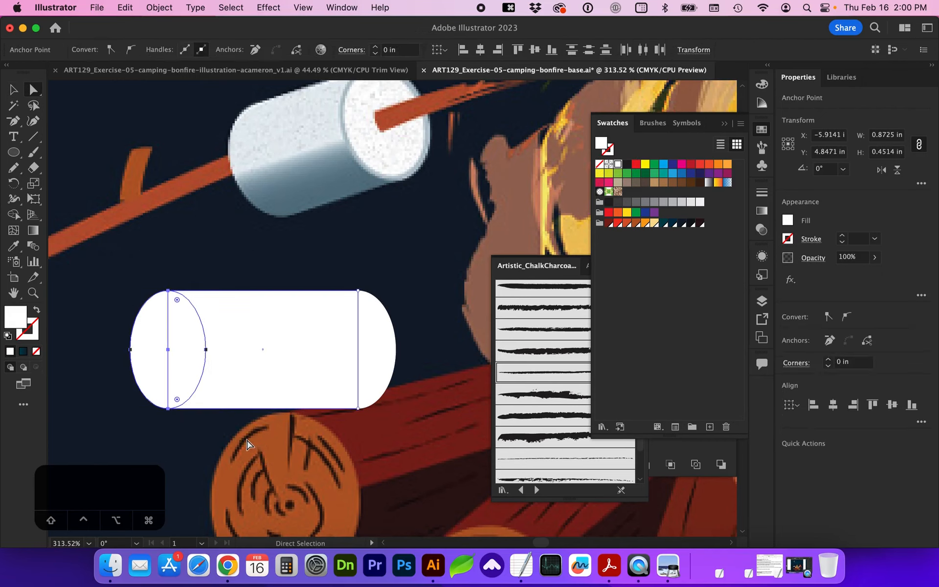
pyautogui.hotkey('shift', 'Right')
pyautogui.hotkey('shift', 'Right')
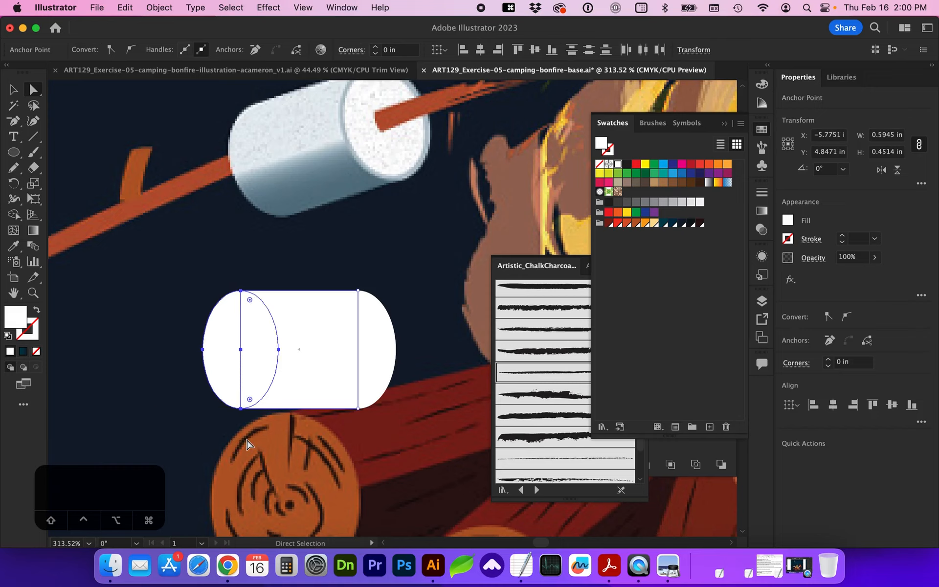
pyautogui.press('Right')
pyautogui.press('Right')
pyautogui.press('Right')
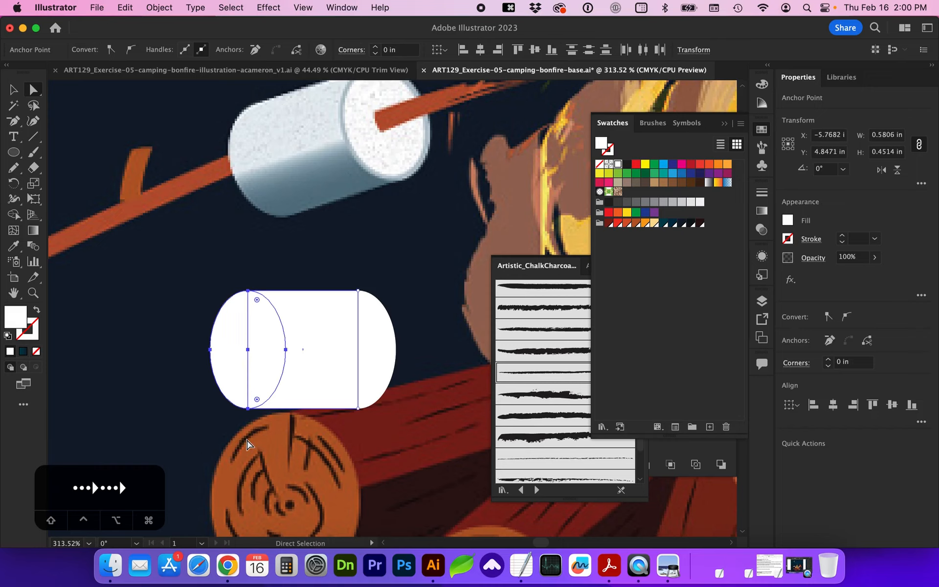
pyautogui.press('Left')
pyautogui.click(199, 258)
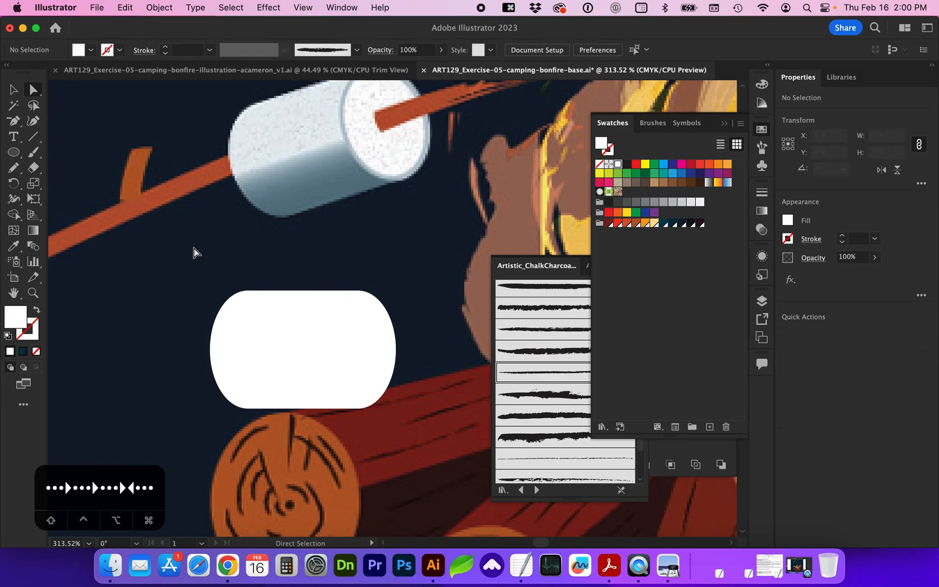
# Step: Give the marshmallow's right end ellipse a light grey stroke, picked from the tints of the dark teal swatch
pyautogui.press('v')
pyautogui.click(374, 350)
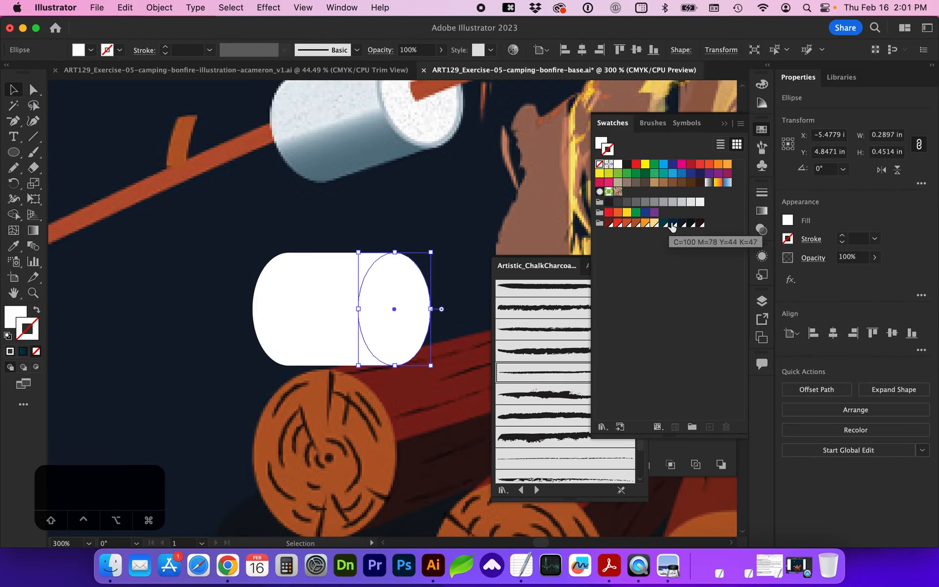
pyautogui.click(664, 223)
pyautogui.click(760, 104)
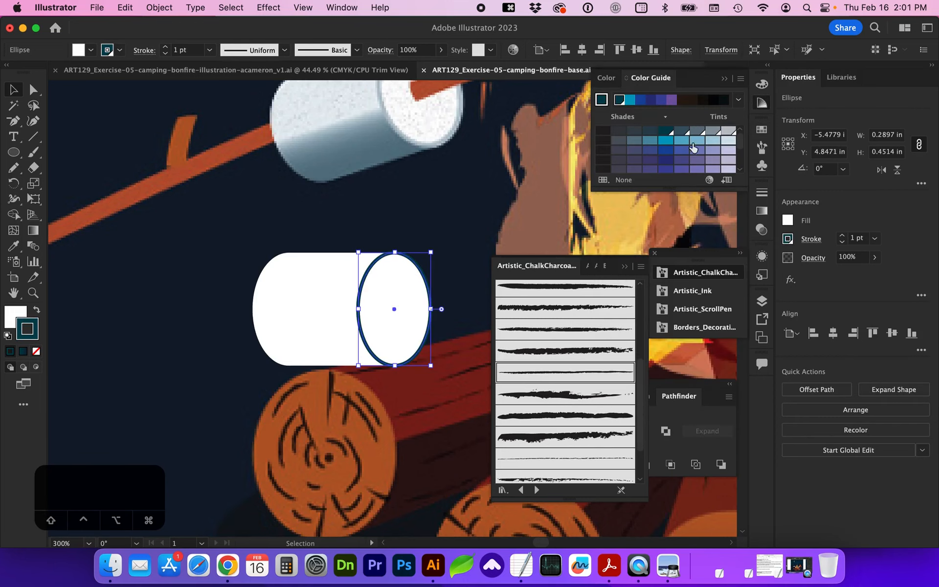
pyautogui.click(728, 130)
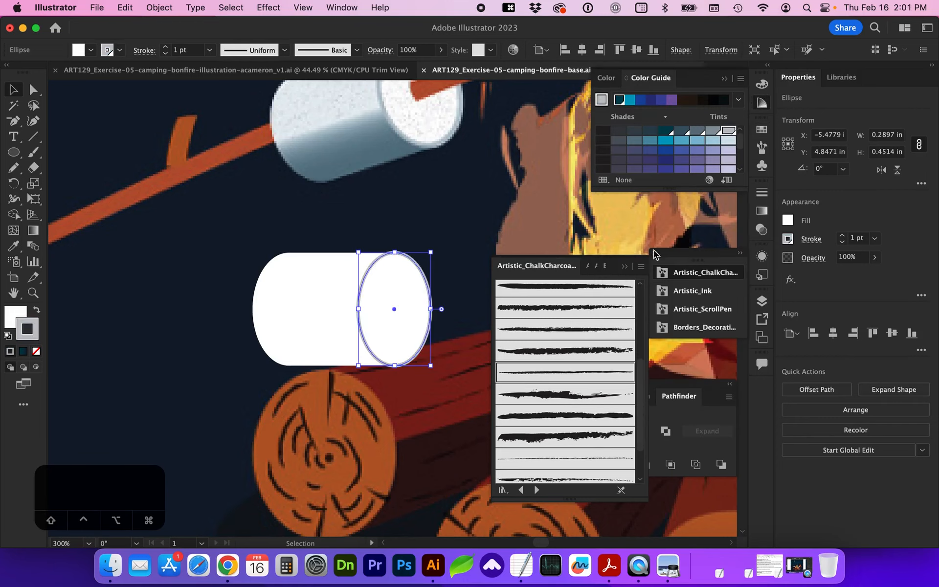
# Step: Align the end ellipse's stroke to the inside and set its weight to 1.1 pt
pyautogui.click(760, 192)
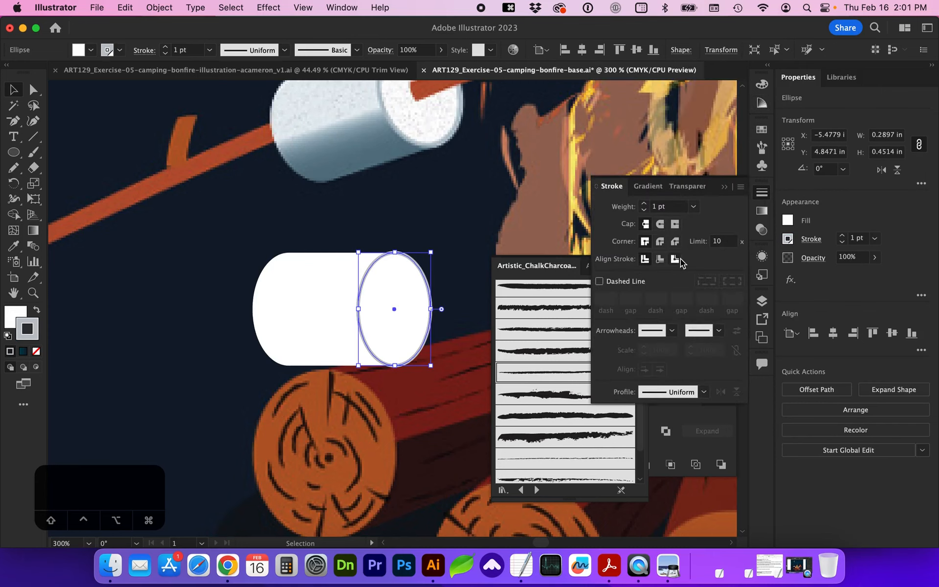
pyautogui.click(660, 259)
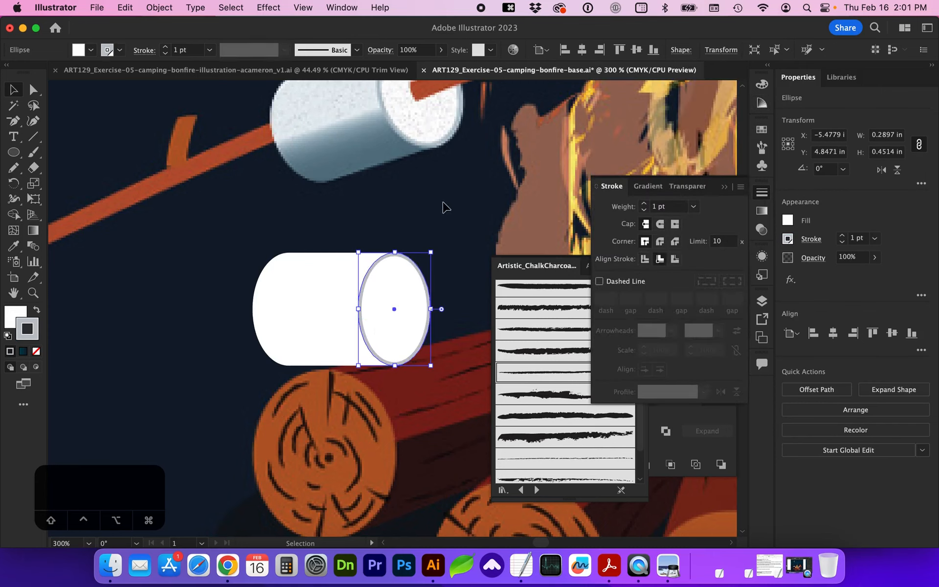
pyautogui.click(656, 207)
pyautogui.write('.76')
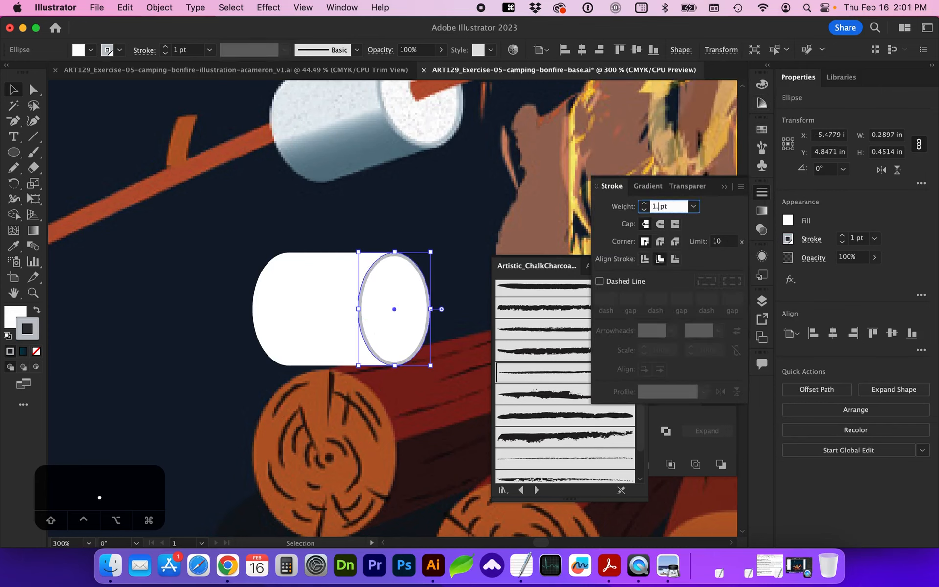
pyautogui.write('1')
pyautogui.press('Return')
pyautogui.click(443, 289)
# Step: Unite the left ellipse and the rectangle into one marshmallow body shape
pyautogui.click(320, 324)
pyautogui.keyDown('shift'); pyautogui.click(341, 274); pyautogui.keyUp('shift')
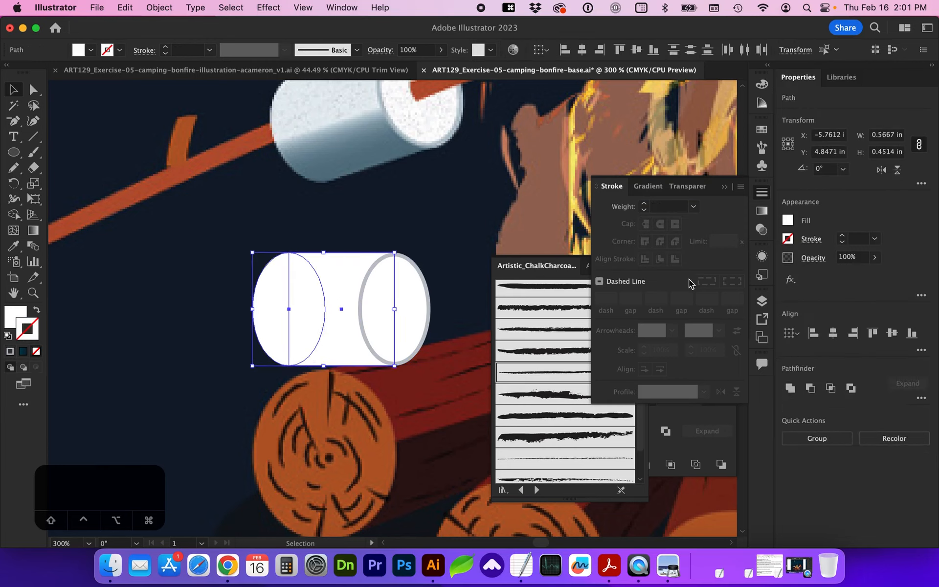
pyautogui.click(761, 192)
pyautogui.moveTo(689, 385); pyautogui.dragTo(634, 118)
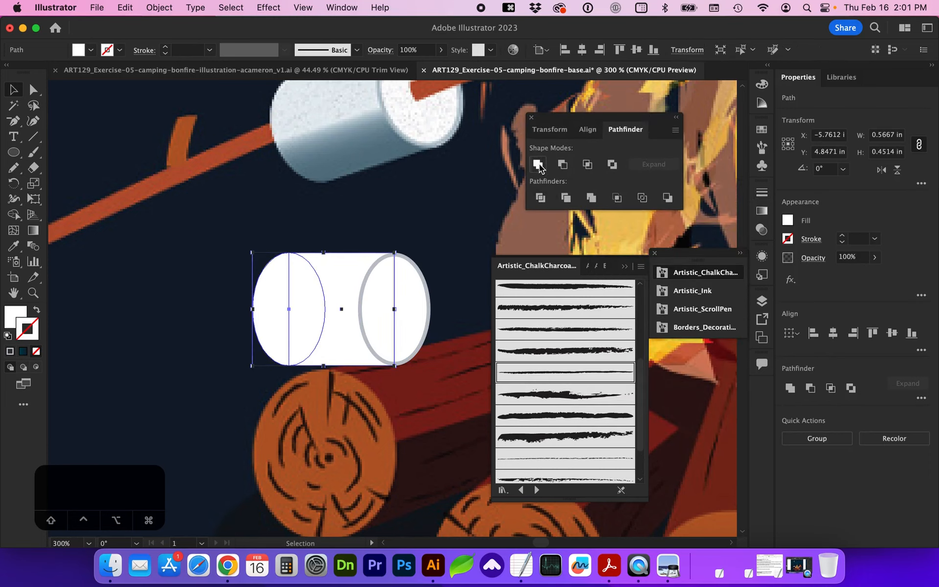
pyautogui.click(538, 164)
# Step: Bring the outlined end ellipse to the front of the marshmallow body and check the stacking order in its layer
pyautogui.click(386, 332)
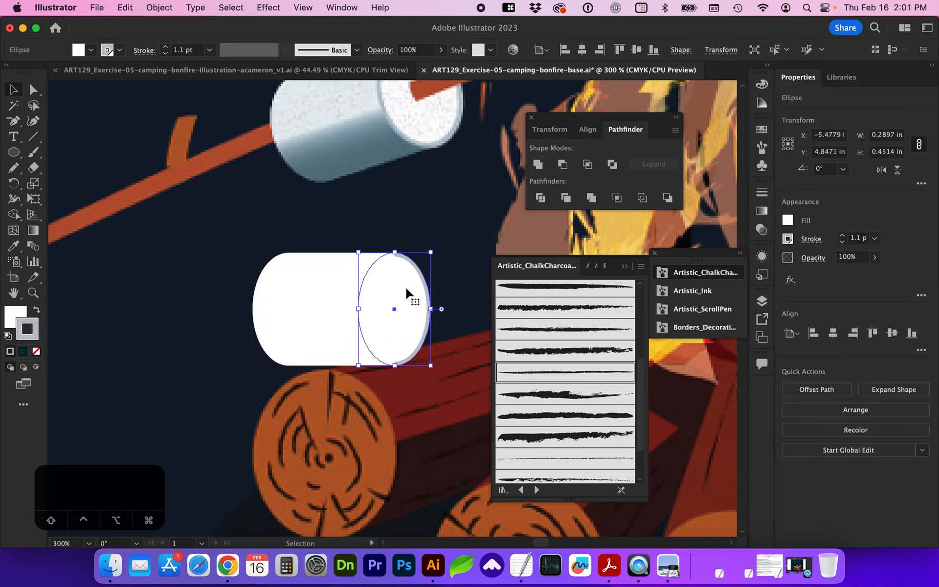
pyautogui.click(762, 301)
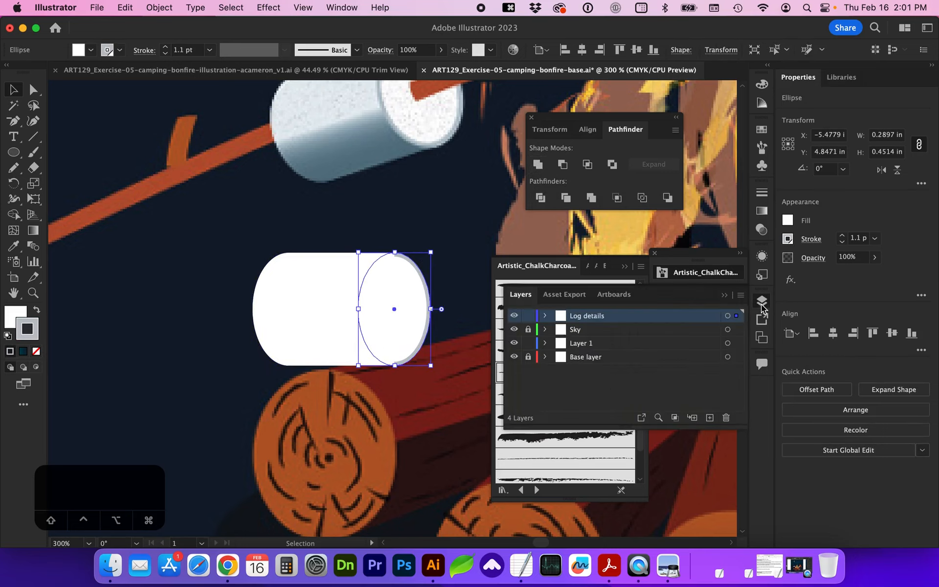
pyautogui.click(544, 315)
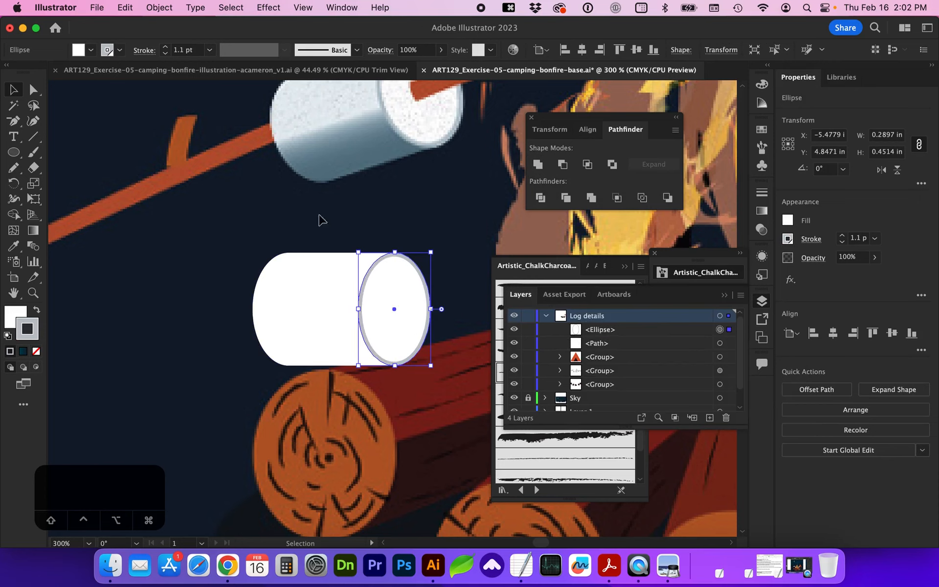
pyautogui.click(160, 7)
pyautogui.moveTo(168, 41)
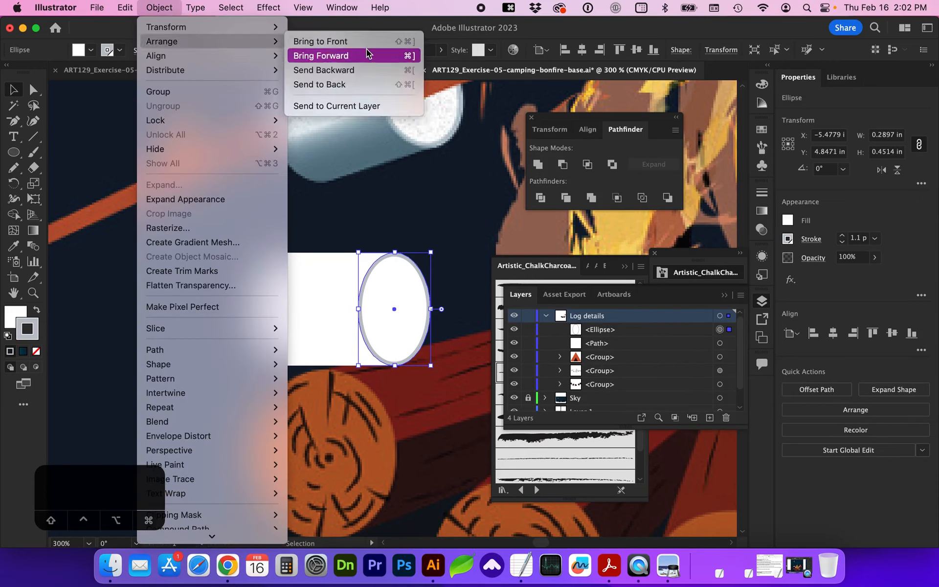
pyautogui.click(346, 45)
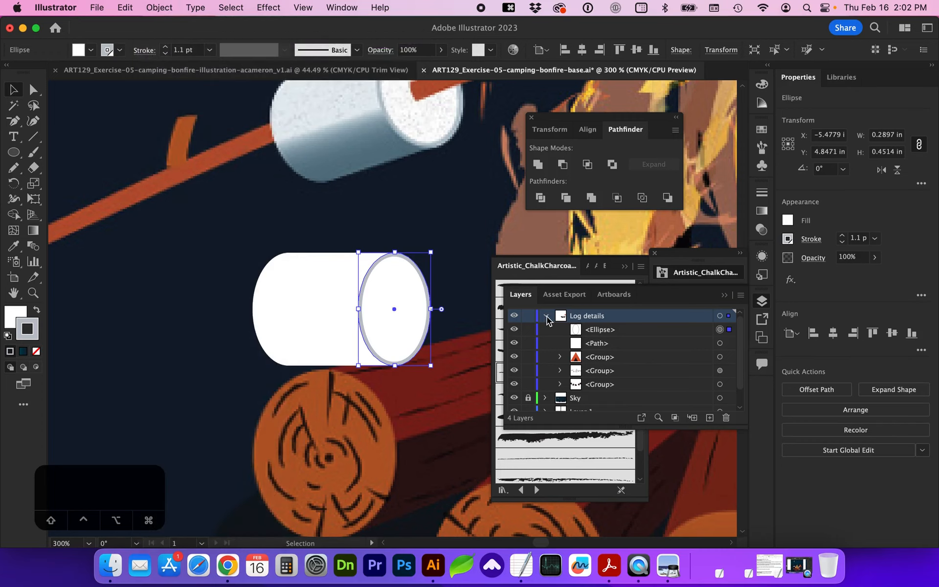
pyautogui.click(546, 317)
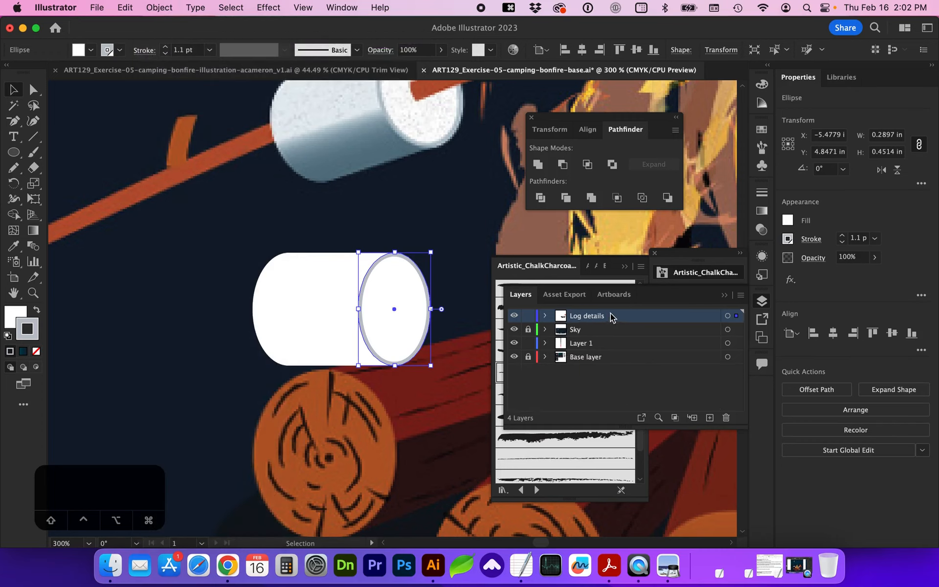
# Step: Create a new layer named Marshmallows above the Log details layer
pyautogui.click(710, 417)
pyautogui.write('Marshma')
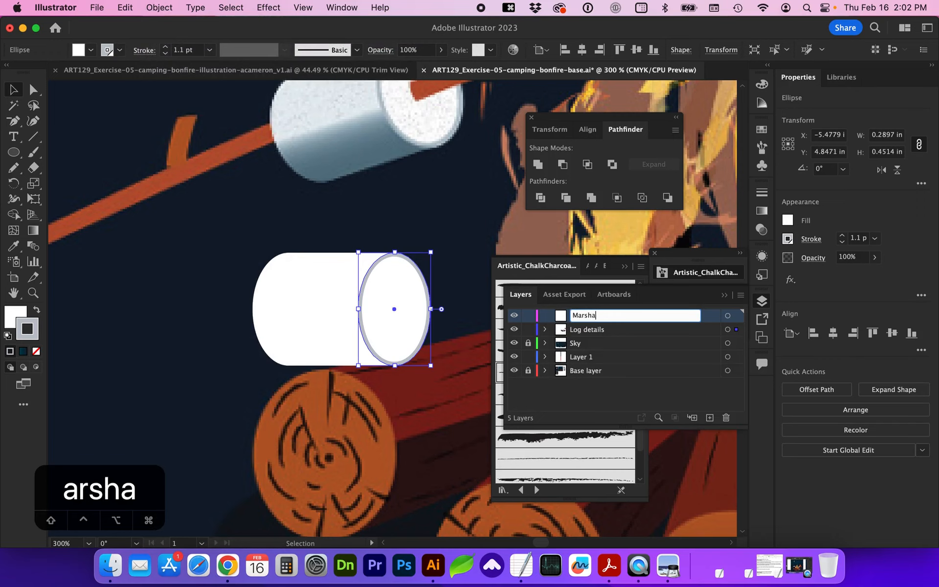
pyautogui.write('llows')
pyautogui.press('Return')
# Step: Move both marshmallow shapes to the Marshmallows layer and lock the Log details layer
pyautogui.moveTo(250, 240); pyautogui.dragTo(442, 327)
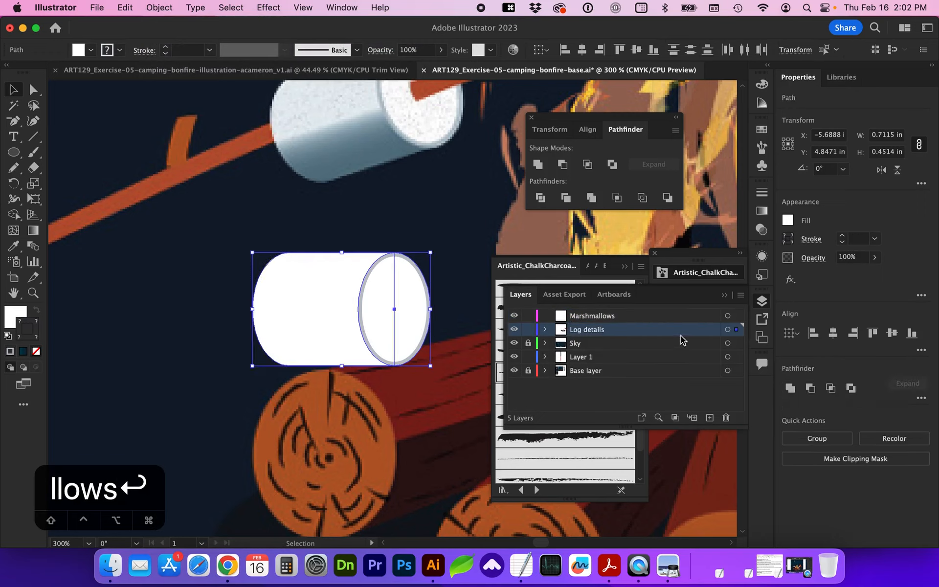
pyautogui.moveTo(736, 330); pyautogui.dragTo(737, 315)
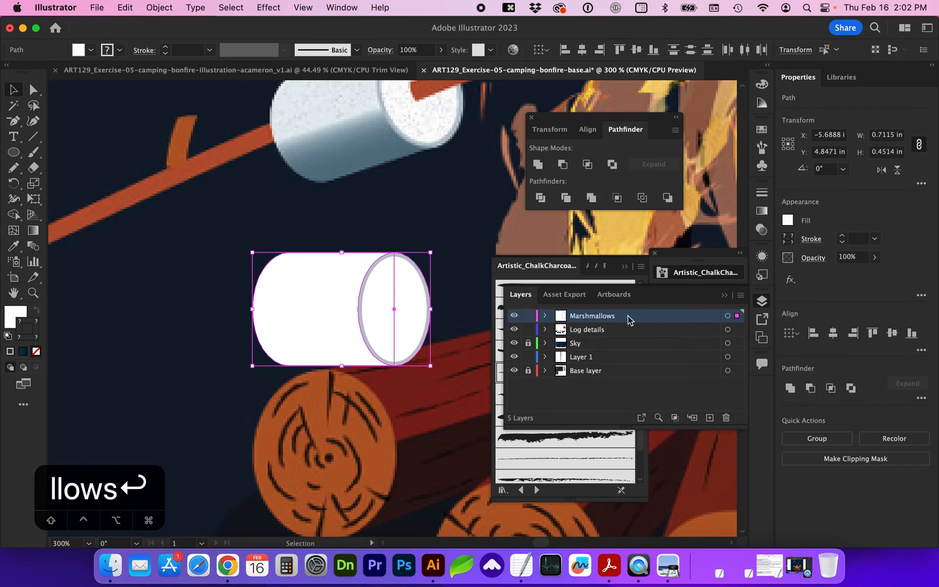
pyautogui.moveTo(527, 330); pyautogui.dragTo(528, 343)
# Step: Fill the marshmallow body with a linear gradient, leaving the end ellipse white
pyautogui.press('super+1')
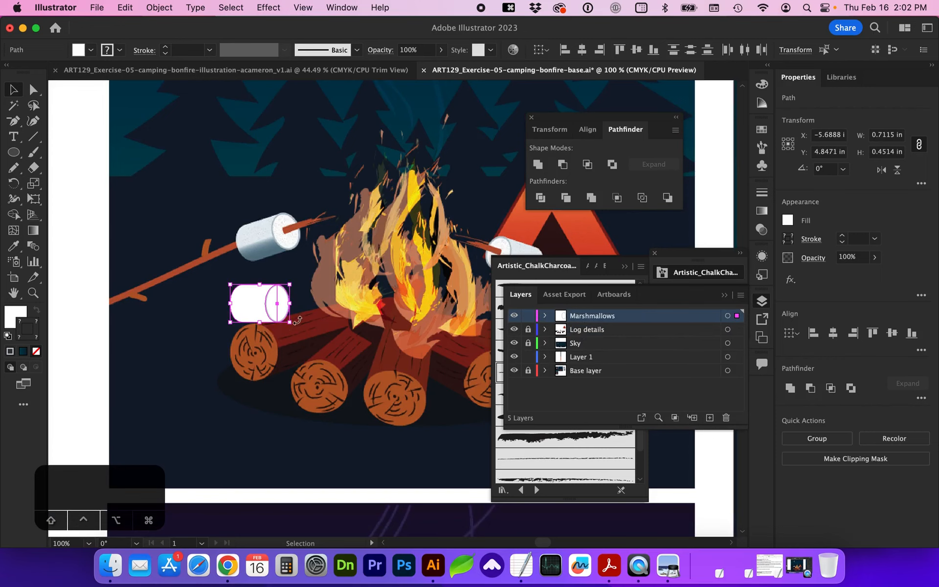
pyautogui.click(308, 340)
pyautogui.press('z')
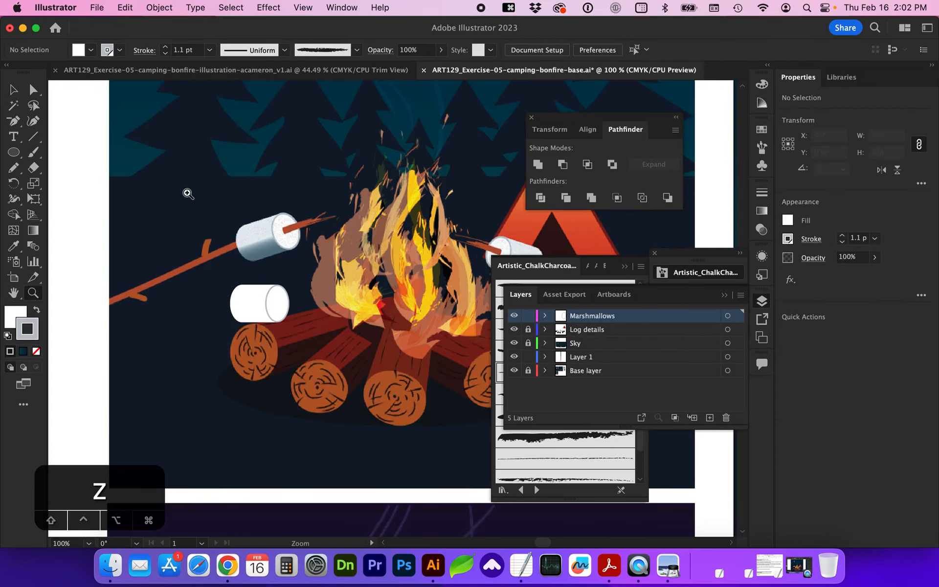
pyautogui.moveTo(187, 193); pyautogui.dragTo(390, 359)
pyautogui.click(33, 92)
pyautogui.click(292, 386)
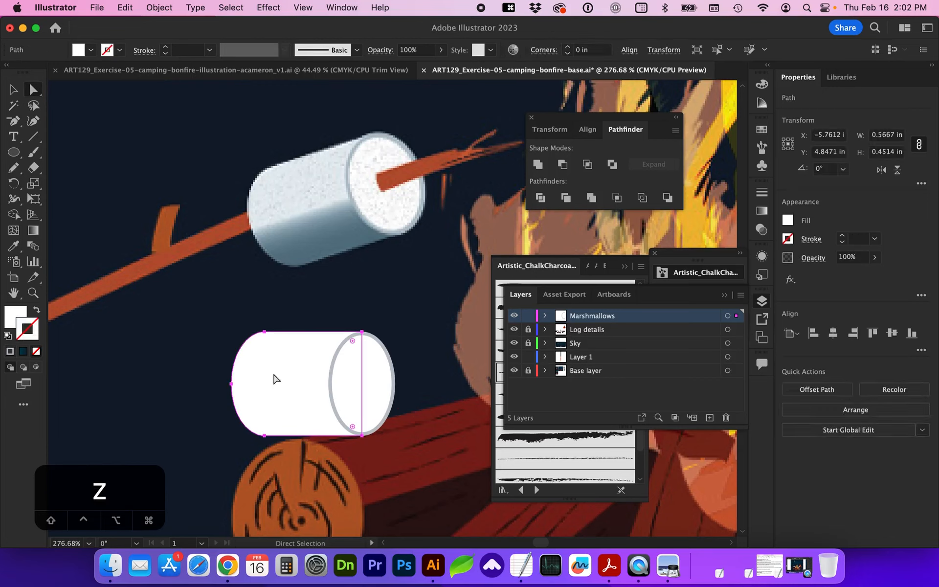
pyautogui.click(758, 211)
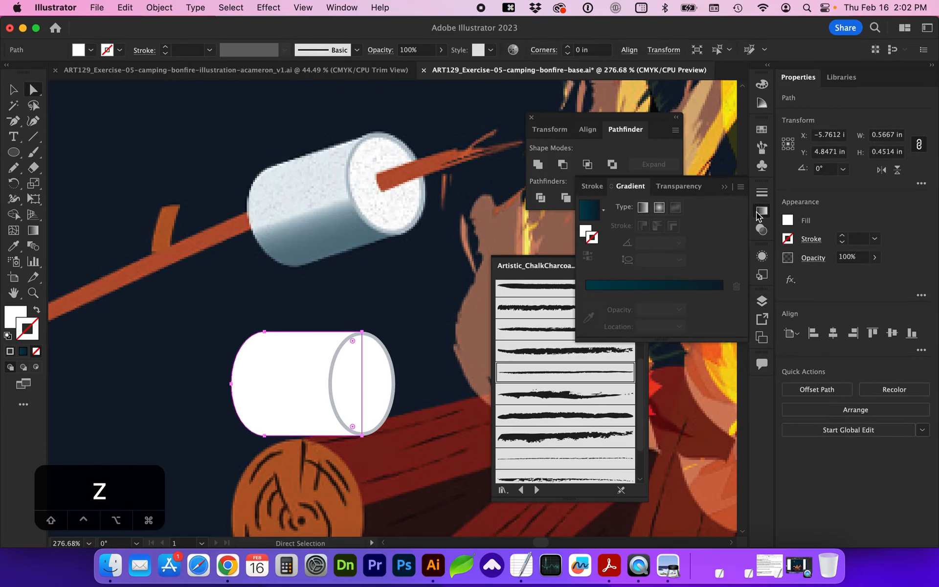
pyautogui.click(606, 283)
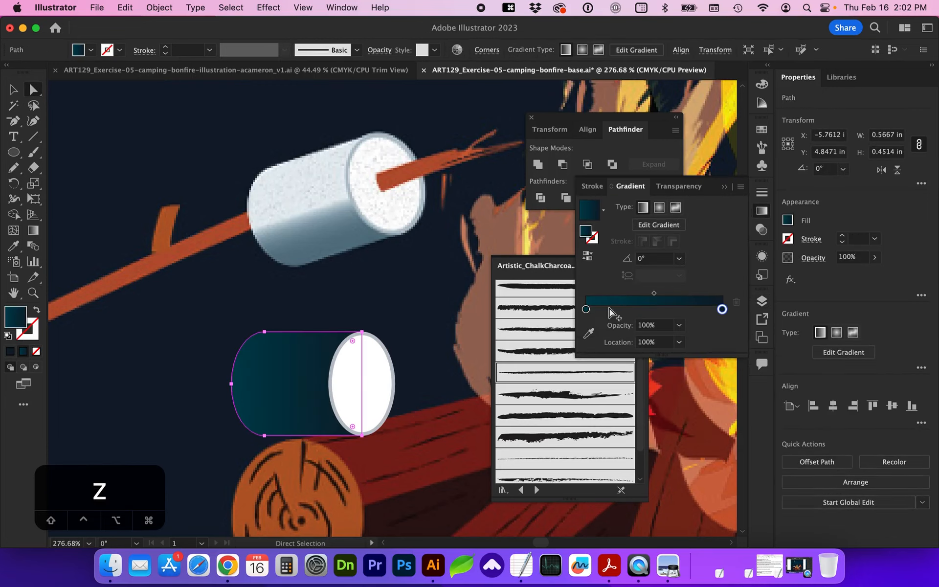
# Step: Recolour the gradient's stops by sampling the reference marshmallow: blue-grey shading for the start stop and near-white for the end stop
pyautogui.click(586, 309)
pyautogui.click(588, 334)
pyautogui.click(318, 232)
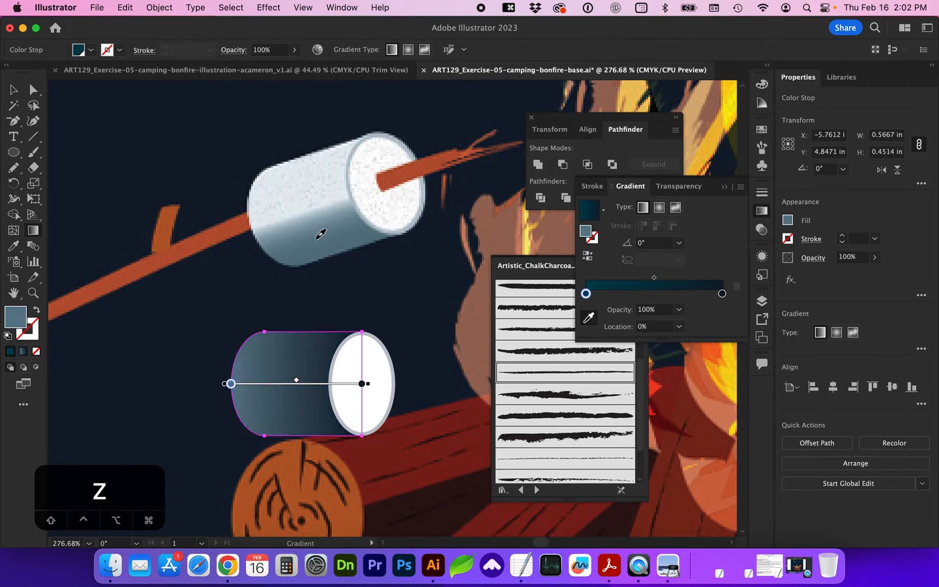
pyautogui.click(722, 292)
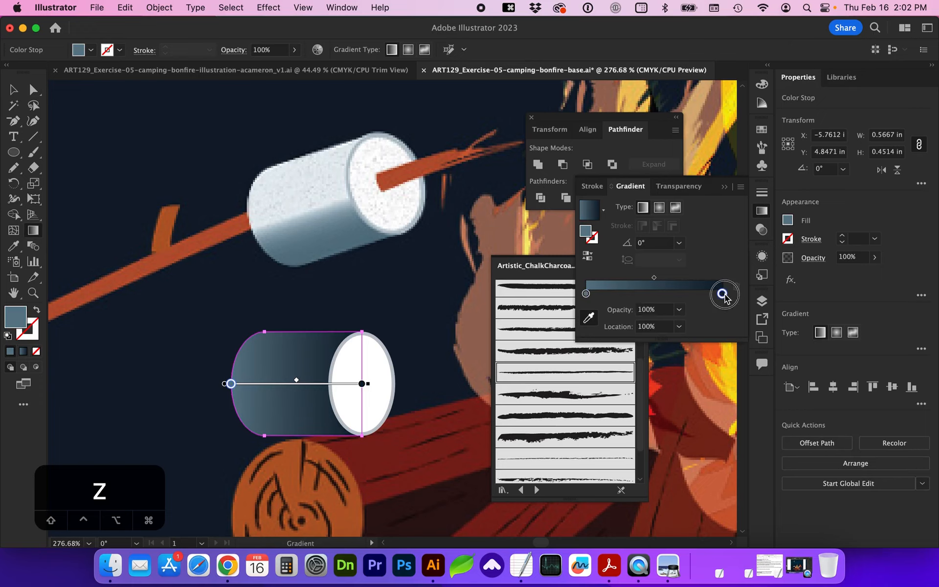
pyautogui.click(360, 169)
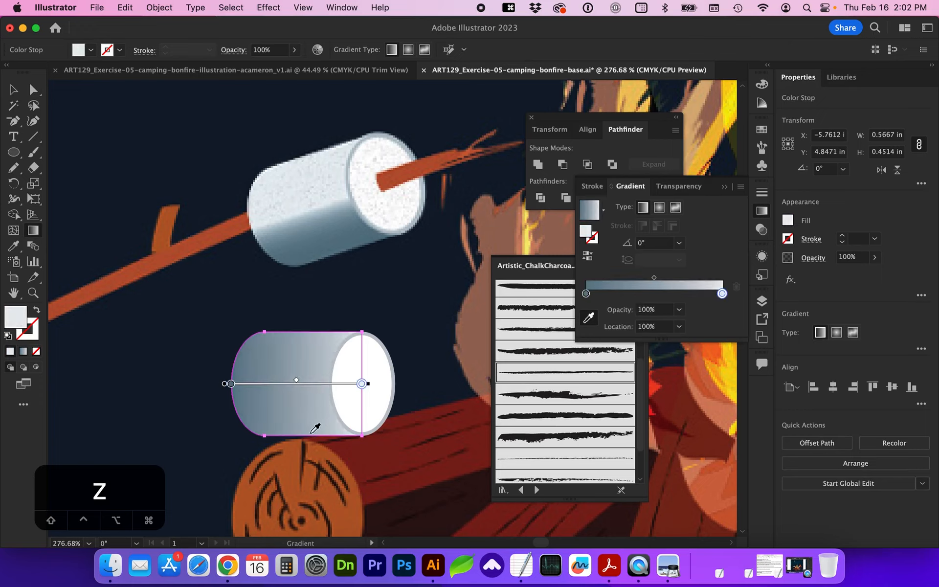
# Step: Redirect the body's gradient to run vertically, from blue-grey at the bottom edge to near-white close to the top
pyautogui.click(14, 90)
pyautogui.click(399, 309)
pyautogui.click(286, 371)
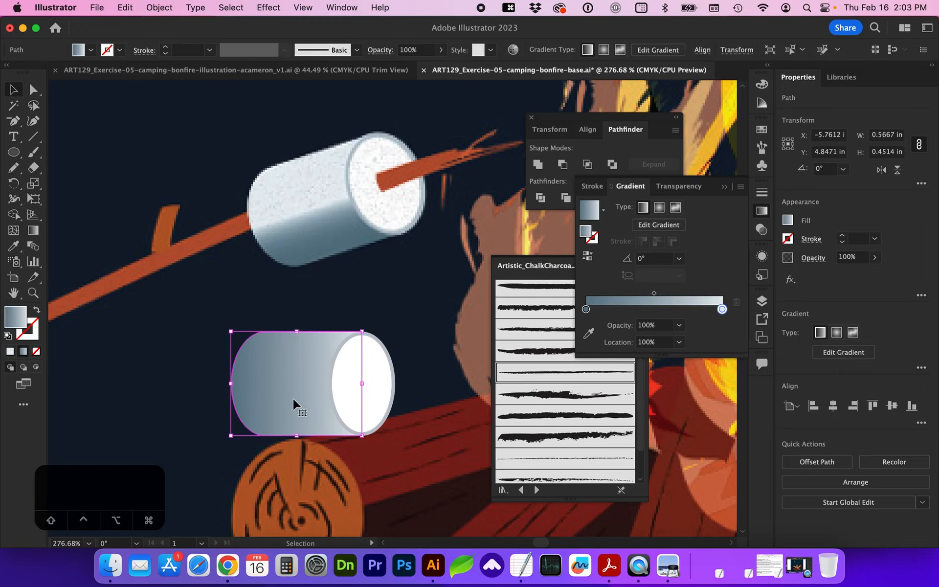
pyautogui.click(37, 229)
pyautogui.moveTo(316, 443)
pyautogui.mouseDown()
pyautogui.moveTo(316, 304)
pyautogui.moveTo(316, 443)
pyautogui.mouseUp()
pyautogui.moveTo(222, 415); pyautogui.dragTo(364, 323)
pyautogui.moveTo(297, 436); pyautogui.dragTo(296, 347)
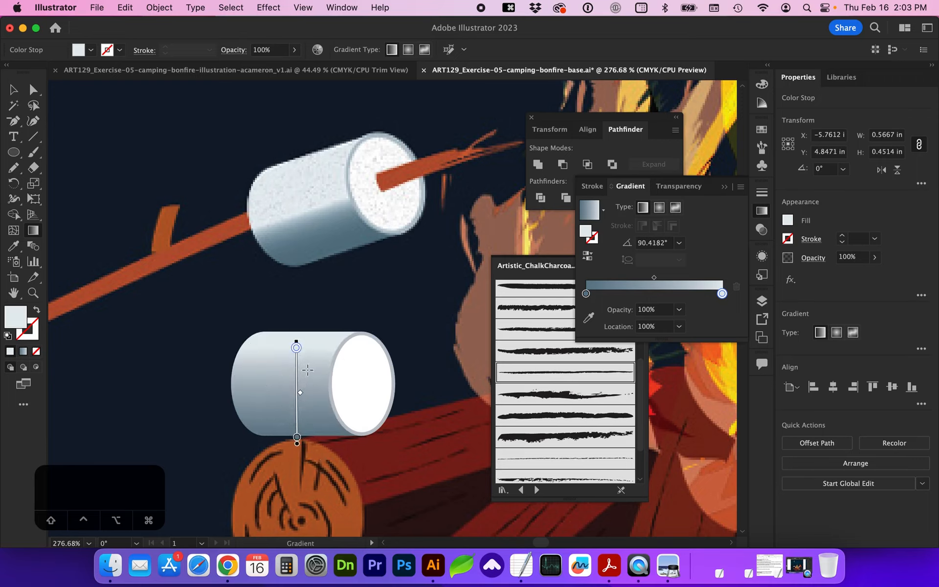
# Step: Tighten the marshmallow body's gradient by moving the near-white stop to about 56% and shifting the blue-grey stop inward
pyautogui.moveTo(653, 277)
pyautogui.mouseDown()
pyautogui.moveTo(636, 275)
pyautogui.moveTo(648, 280)
pyautogui.mouseUp()
pyautogui.moveTo(721, 294); pyautogui.dragTo(662, 294)
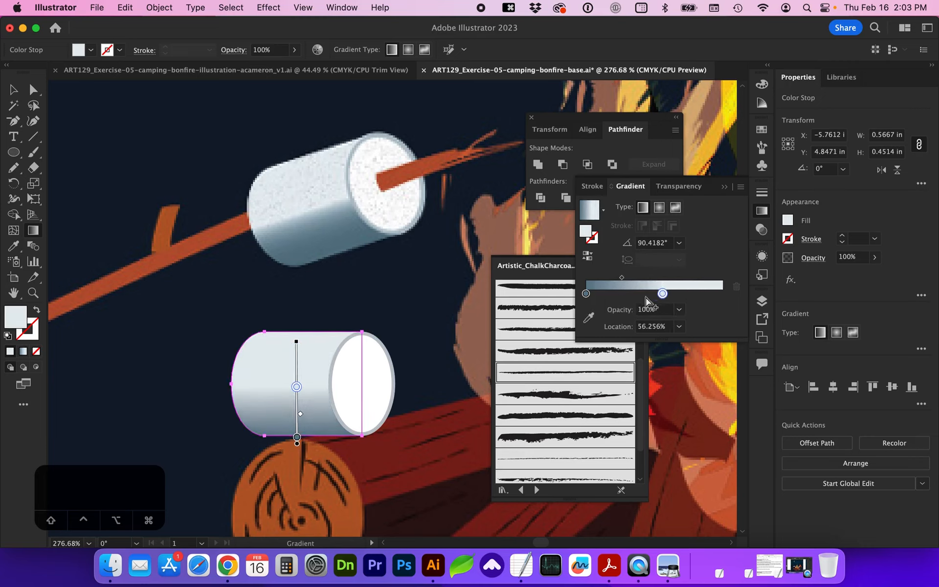
pyautogui.moveTo(592, 295); pyautogui.dragTo(614, 296)
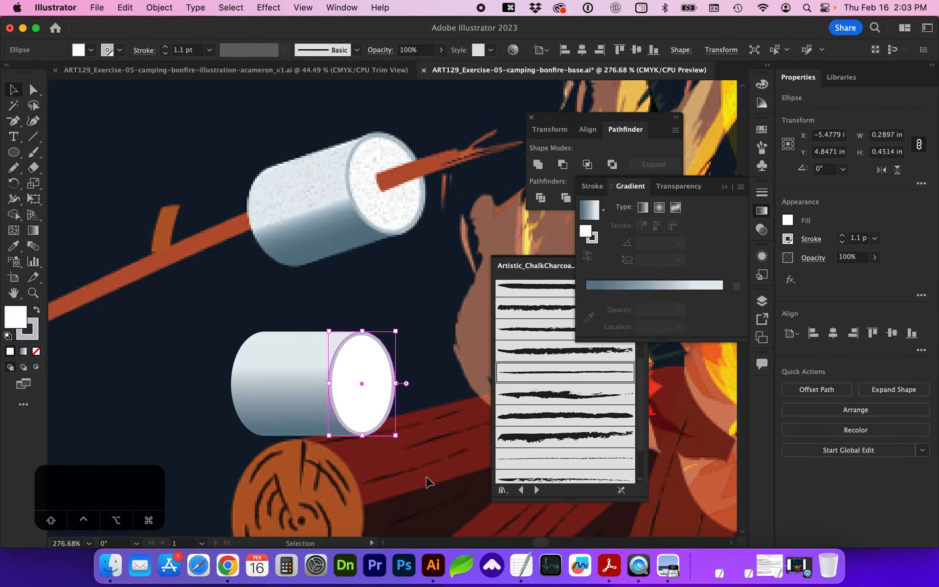
# Step: Group the marshmallow's body and end ellipse, then rotate the group to match the reference marshmallow's tilt
pyautogui.moveTo(426, 478); pyautogui.dragTo(240, 323)
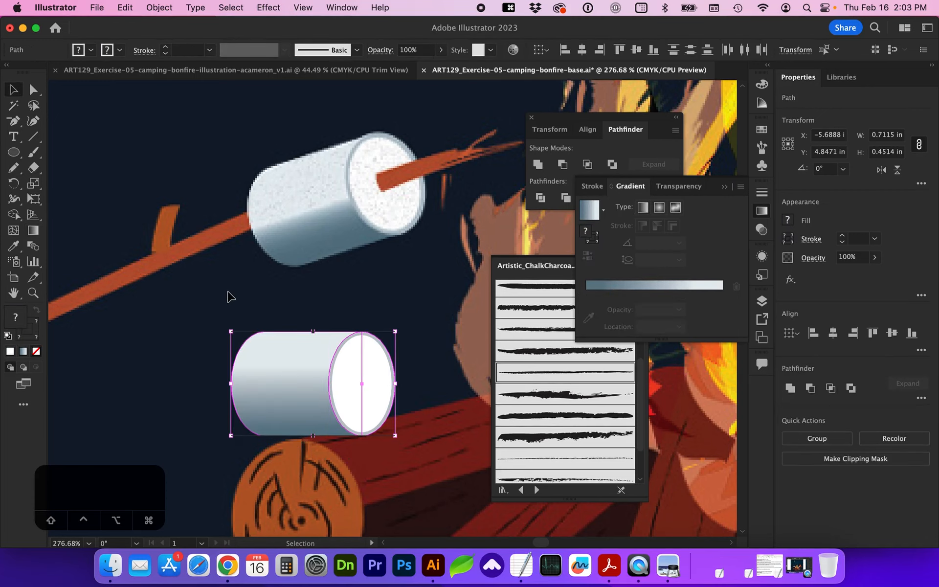
pyautogui.press('super+g')
pyautogui.press('super+1')
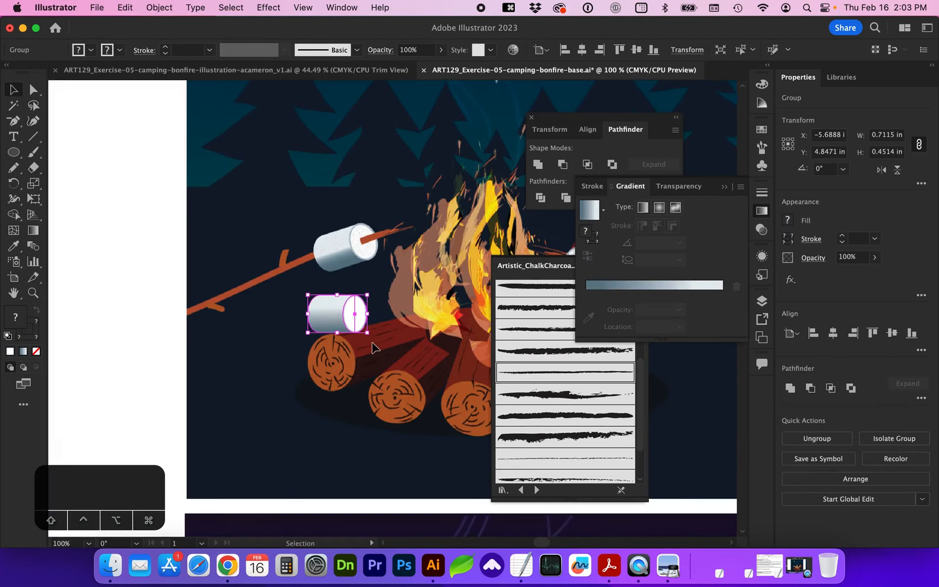
pyautogui.moveTo(371, 338); pyautogui.dragTo(377, 327)
pyautogui.click(93, 229)
# Step: Paint a roughly 2.8 in long diagonal roasting stick across the marshmallow with the Paintbrush and position it
pyautogui.click(33, 152)
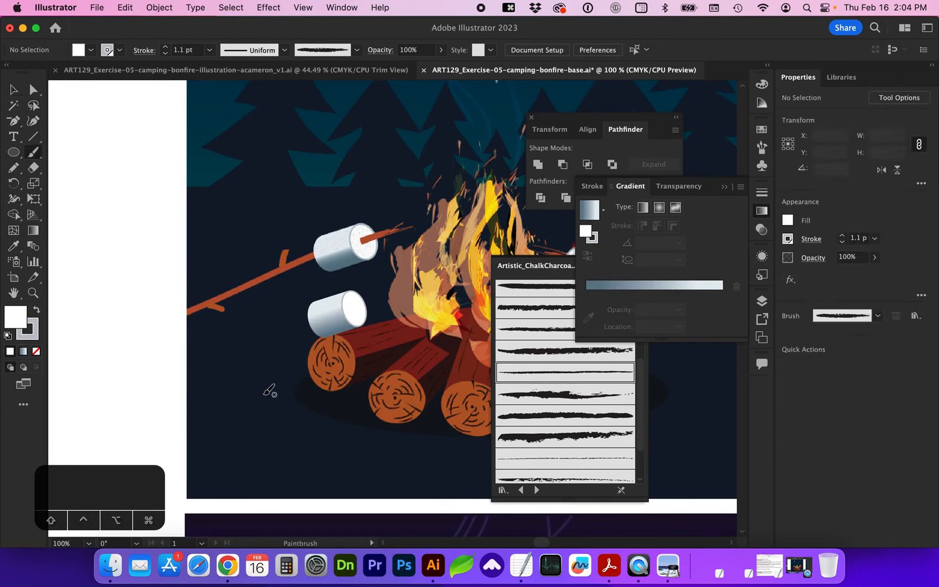
pyautogui.moveTo(189, 364); pyautogui.dragTo(418, 268)
pyautogui.press('v')
pyautogui.click(254, 342)
pyautogui.moveTo(254, 342); pyautogui.dragTo(251, 346)
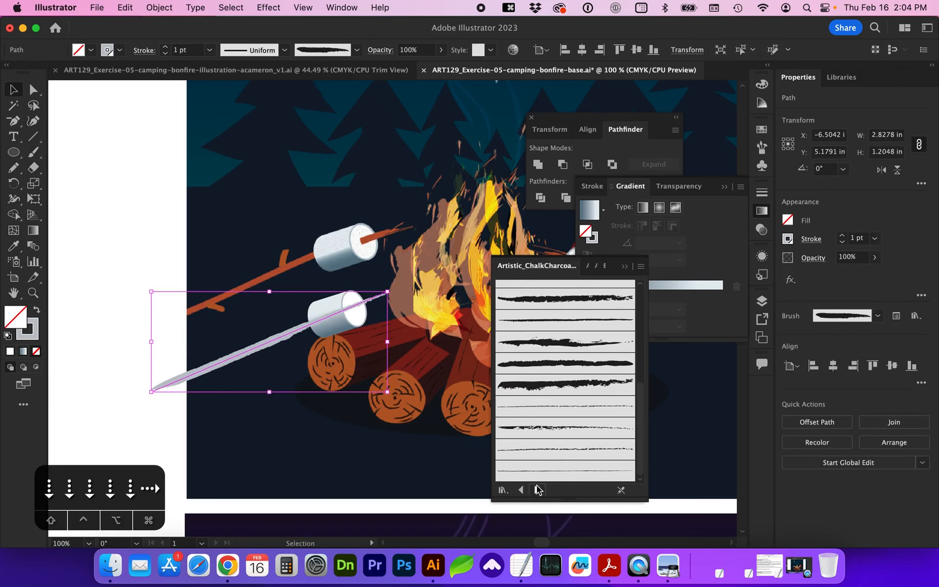
# Step: Restyle the stick with a rough Artistic_Paintbrush brush and a thin brown-orange stroke, then stretch it slightly towards the fire
pyautogui.click(537, 489)
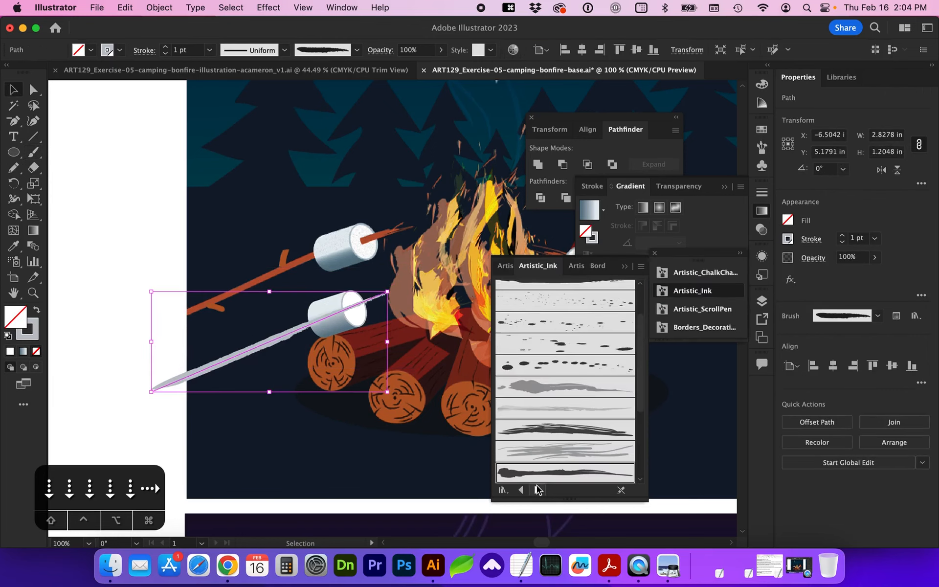
pyautogui.click(537, 489)
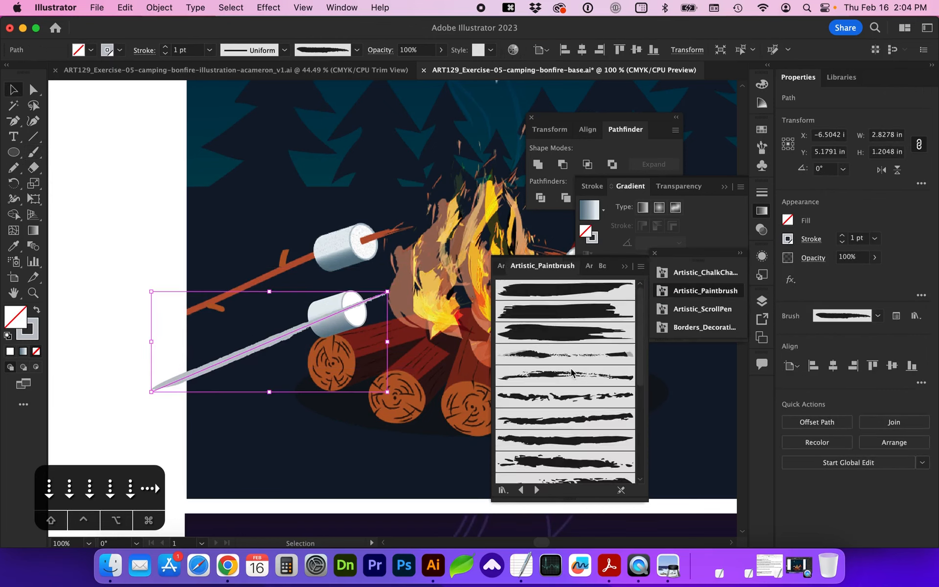
pyautogui.click(560, 304)
pyautogui.click(761, 131)
pyautogui.click(608, 150)
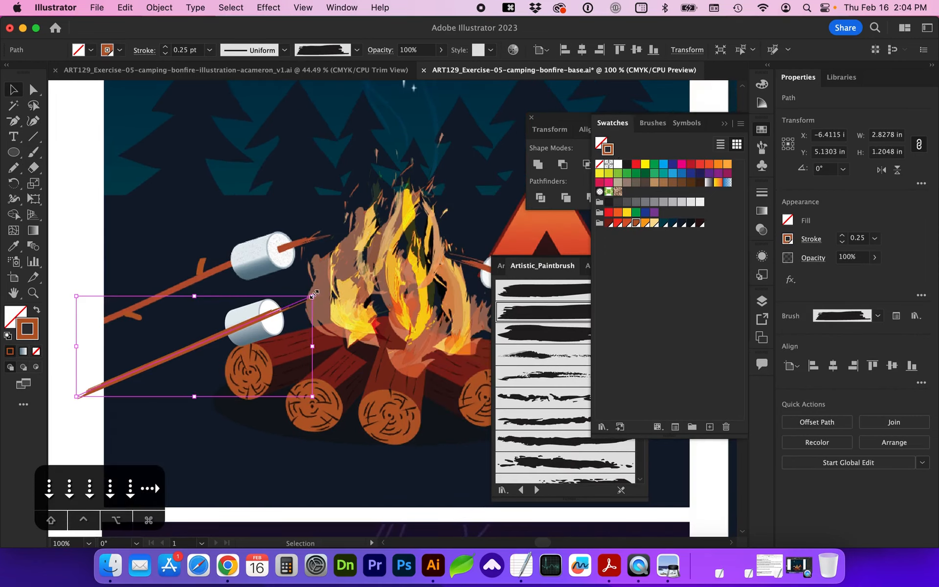
pyautogui.moveTo(312, 296)
pyautogui.mouseDown()
pyautogui.moveTo(354, 288)
pyautogui.moveTo(313, 274)
pyautogui.moveTo(342, 288)
pyautogui.moveTo(321, 293)
pyautogui.mouseUp()
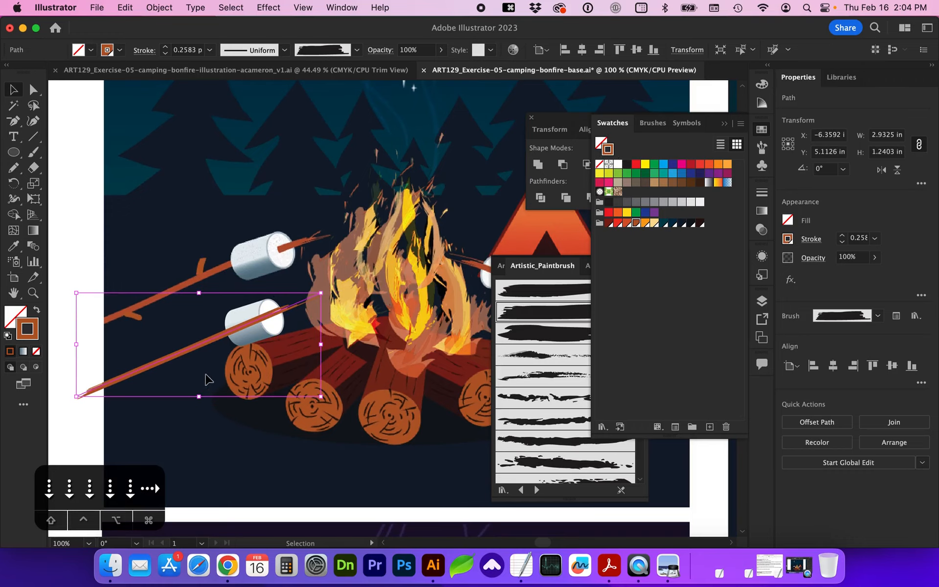
# Step: Expand the stick's appearance into an editable filled shape
pyautogui.click(154, 8)
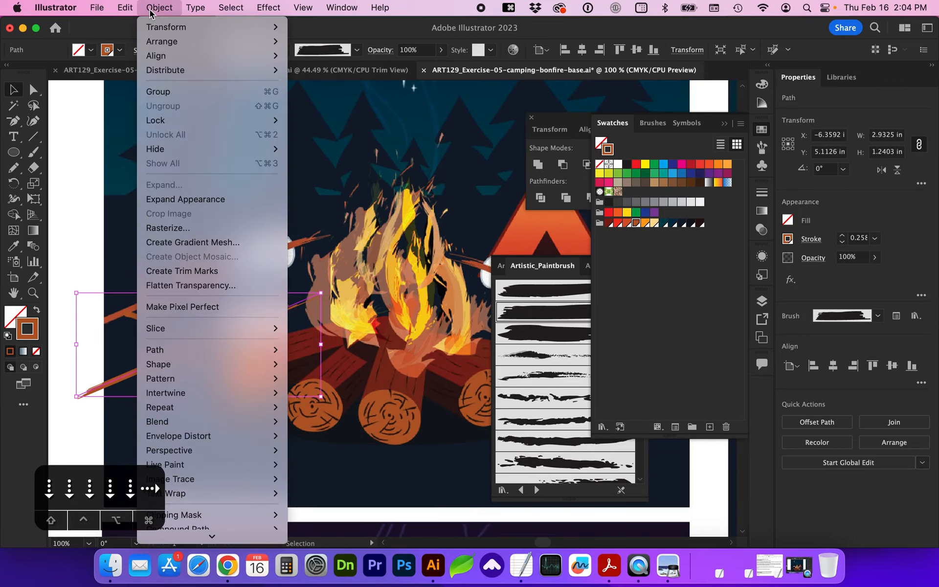
pyautogui.click(181, 199)
pyautogui.press('z')
pyautogui.moveTo(61, 262); pyautogui.dragTo(399, 421)
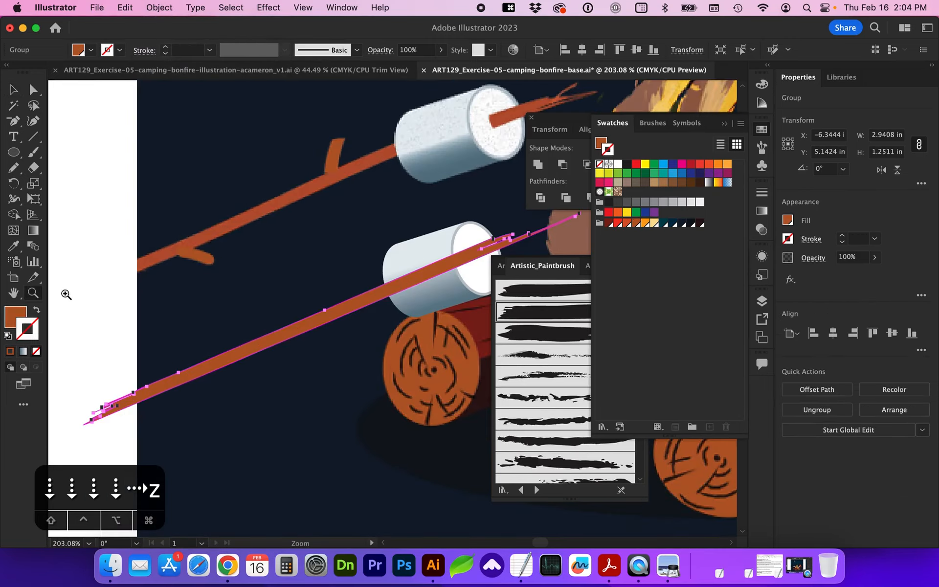
# Step: Erase the stick's thin overlong tip at the end nearest the fire
pyautogui.click(7, 315)
pyautogui.hscroll(3, 302, 366)
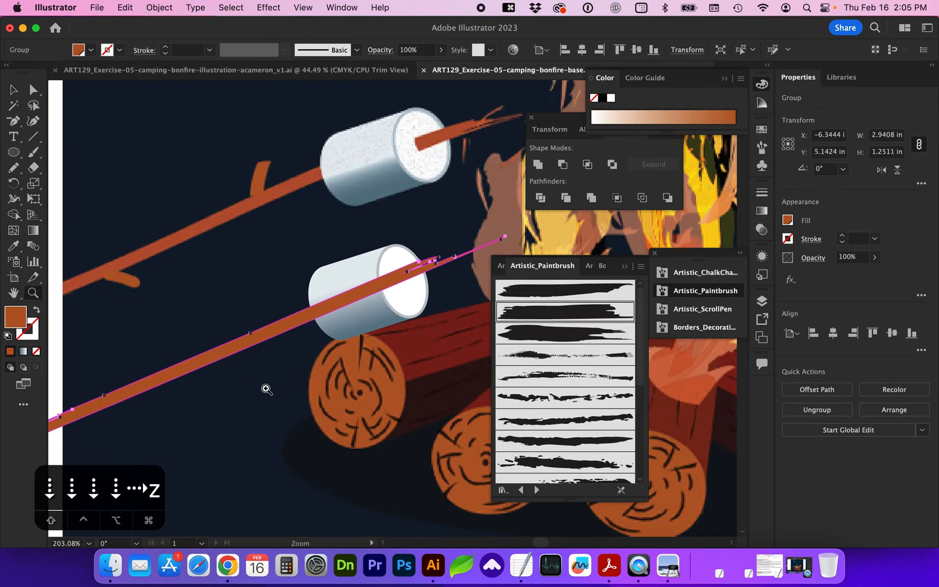
pyautogui.press('super+minus')
pyautogui.press('super+minus')
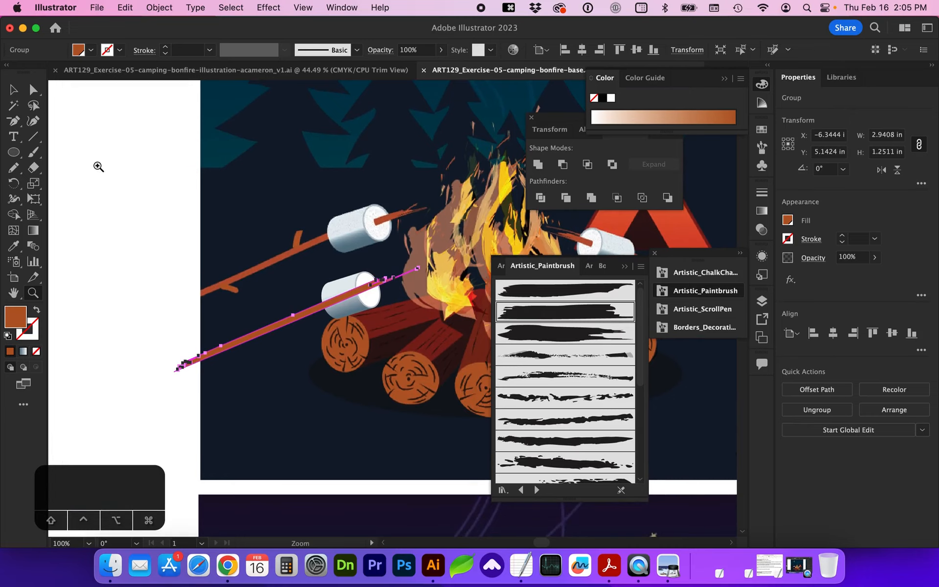
pyautogui.hscroll(3, 278, 355)
pyautogui.scroll(1, 278, 354)
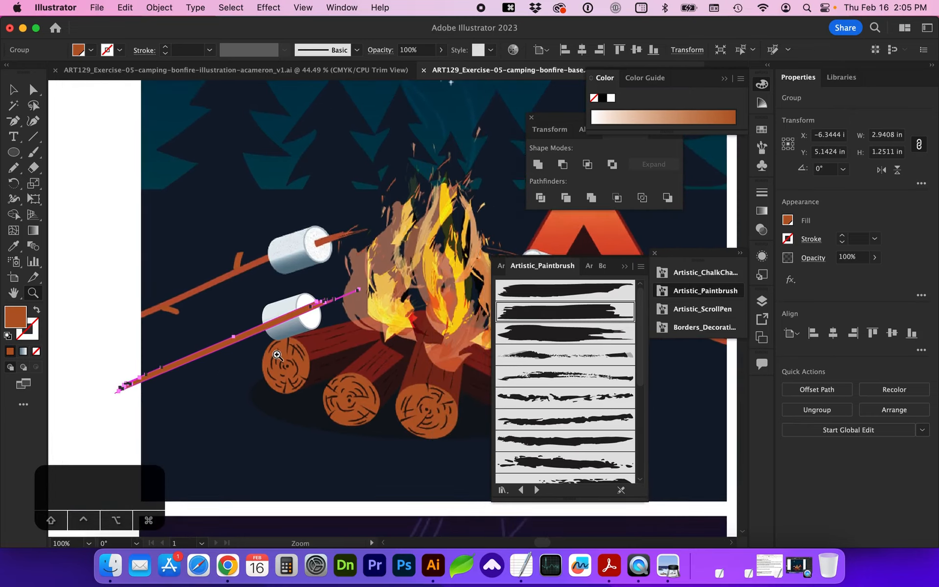
pyautogui.hscroll(2, 278, 354)
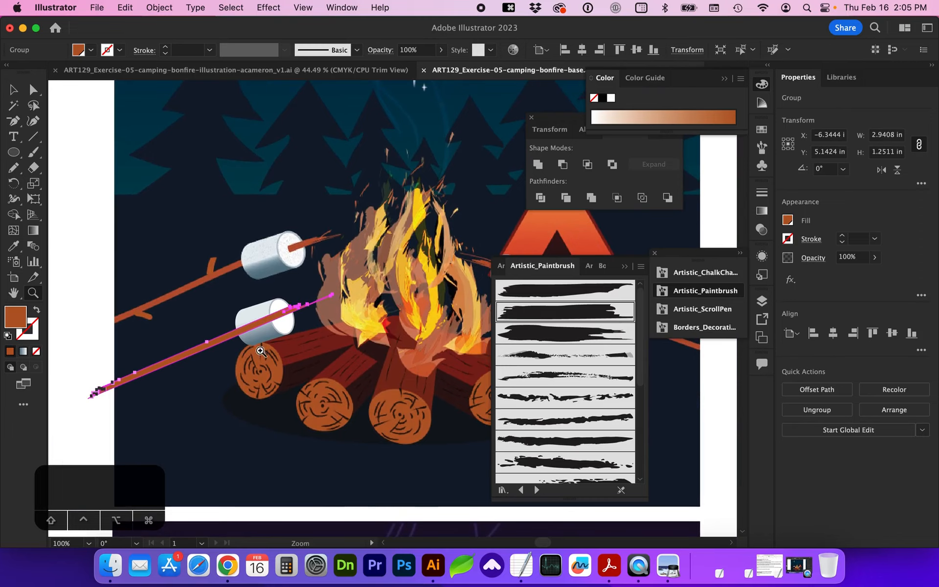
pyautogui.hotkey('shift', 'e')
pyautogui.moveTo(317, 305)
pyautogui.mouseDown()
pyautogui.moveTo(335, 294)
pyautogui.moveTo(323, 299)
pyautogui.mouseUp()
# Step: Erase the section of stick crossing the marshmallow's body, keeping the long handle and the short protruding tip
pyautogui.press('z')
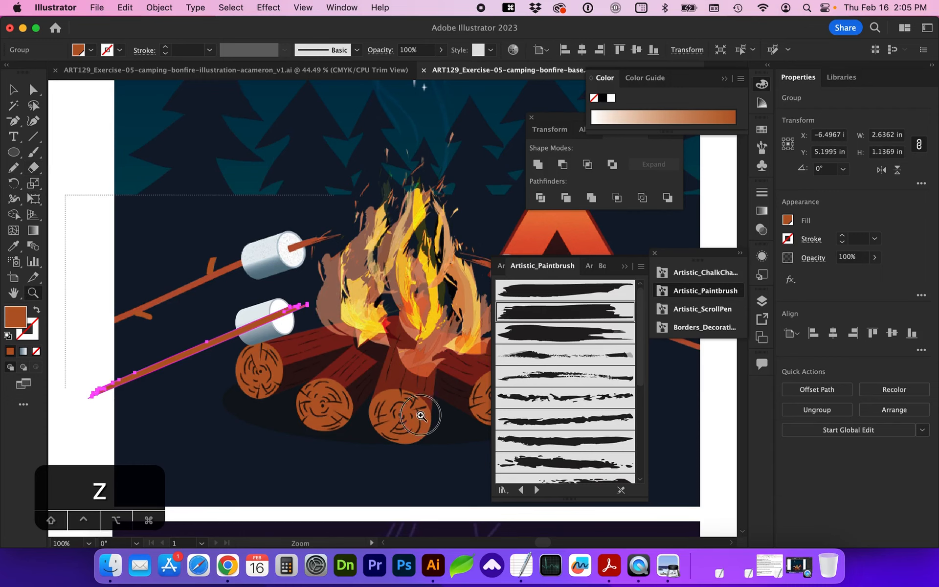
pyautogui.moveTo(420, 415); pyautogui.dragTo(74, 203)
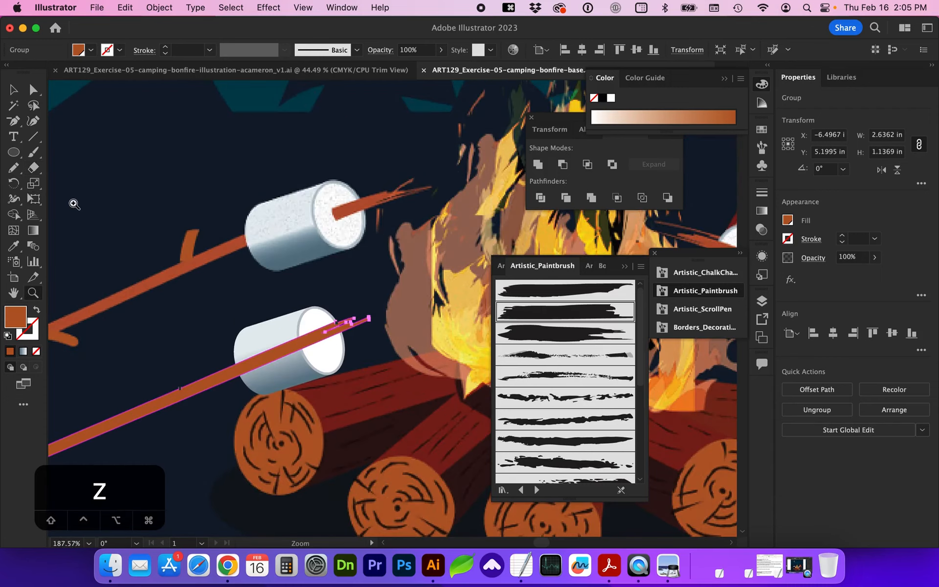
pyautogui.click(33, 167)
pyautogui.moveTo(242, 373); pyautogui.dragTo(313, 340)
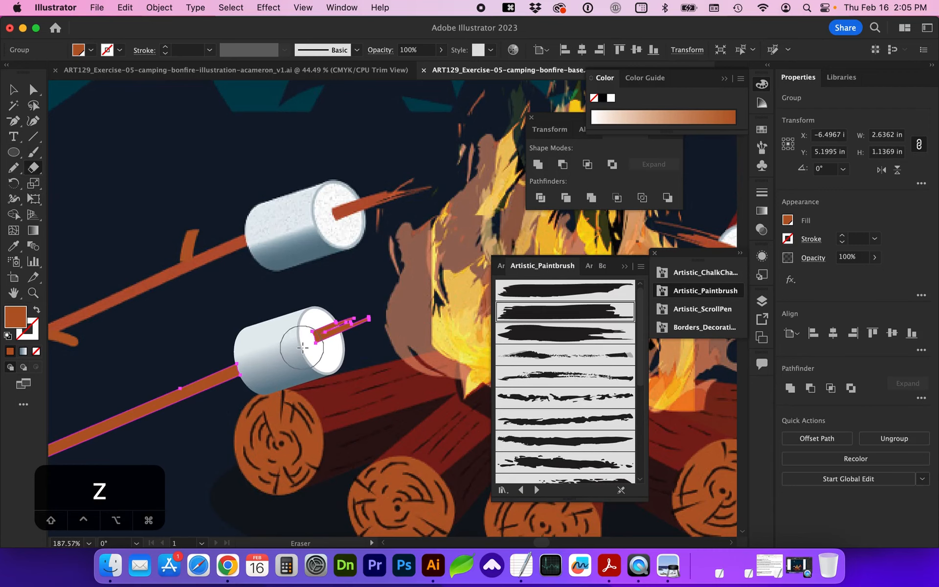
# Step: Reshape the stick's cut ends by adjusting their anchor points so they meet the marshmallow cleanly
pyautogui.press('a')
pyautogui.press('z')
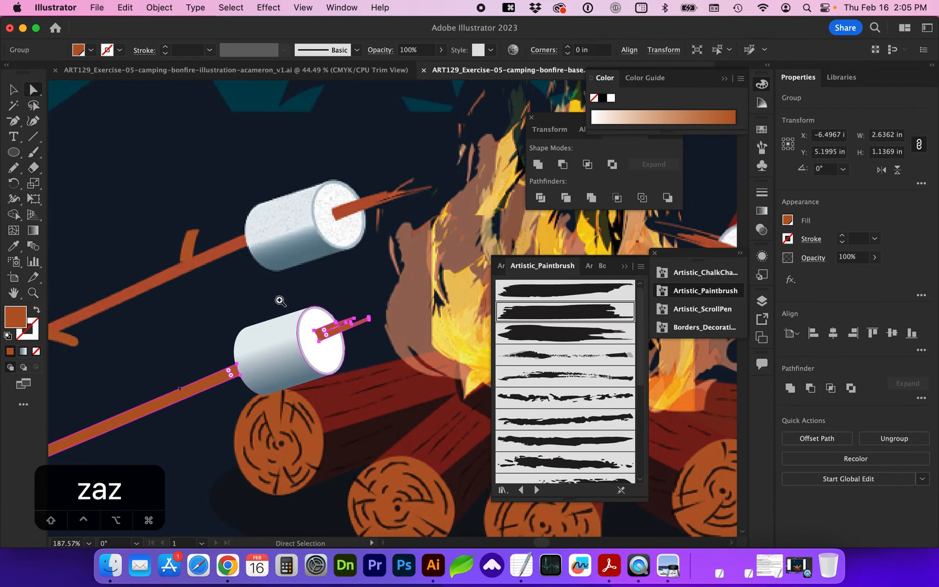
pyautogui.moveTo(288, 306); pyautogui.dragTo(294, 225)
pyautogui.click(32, 89)
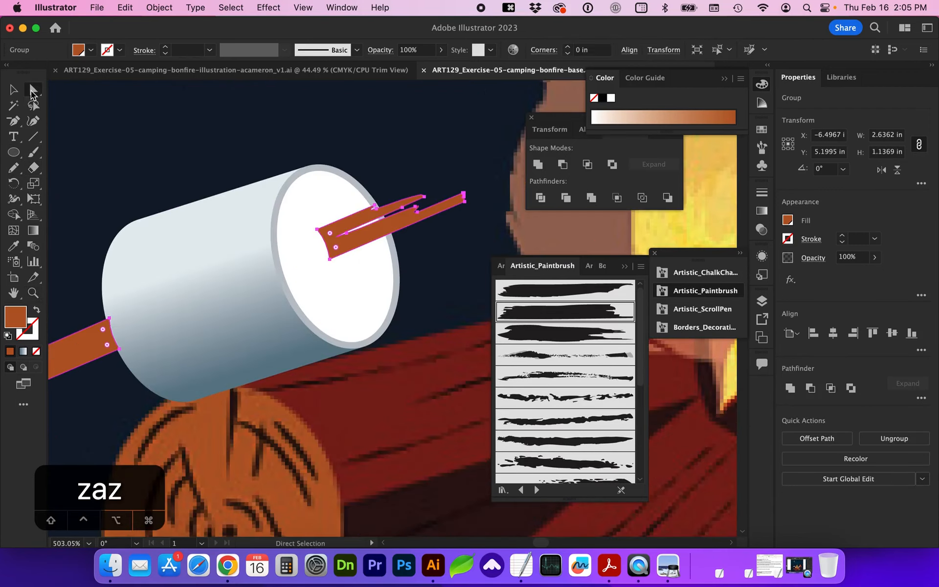
pyautogui.click(329, 249)
pyautogui.moveTo(327, 244); pyautogui.dragTo(320, 244)
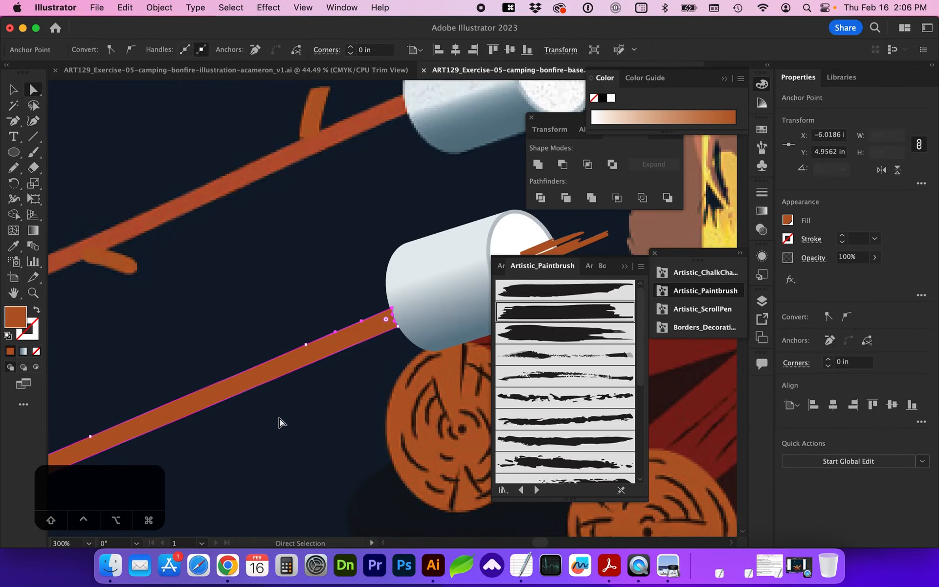
# Step: Ungroup the stick pieces and send the long handle piece to the back, behind the marshmallow
pyautogui.press('super+minus')
pyautogui.press('v')
pyautogui.hscroll(3, 317, 355)
pyautogui.press('shift+super+g')
pyautogui.click(321, 428)
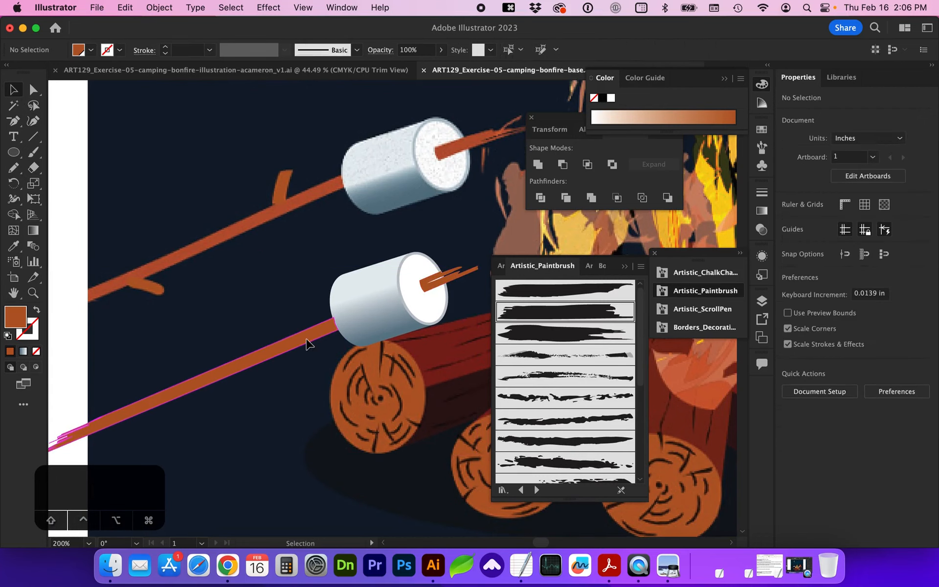
pyautogui.click(308, 344)
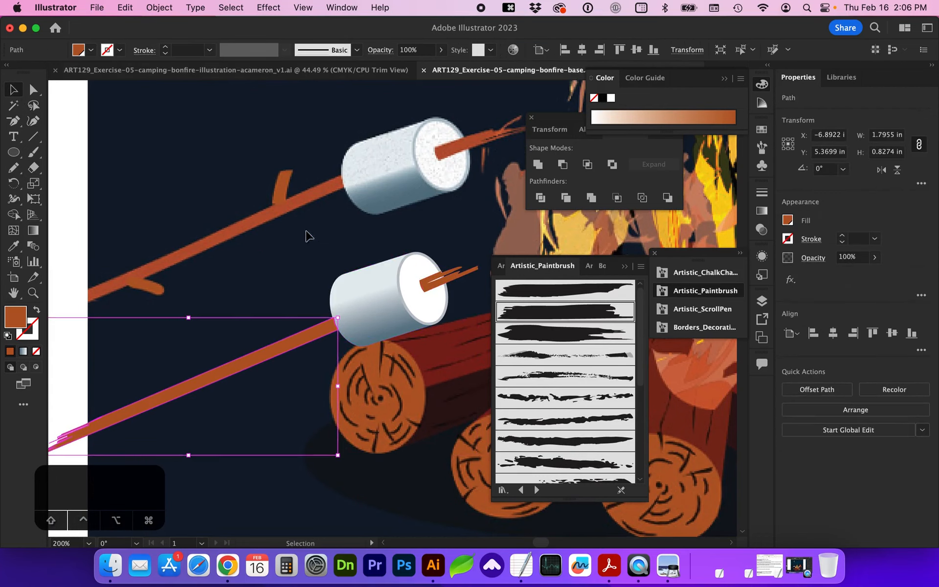
pyautogui.click(159, 6)
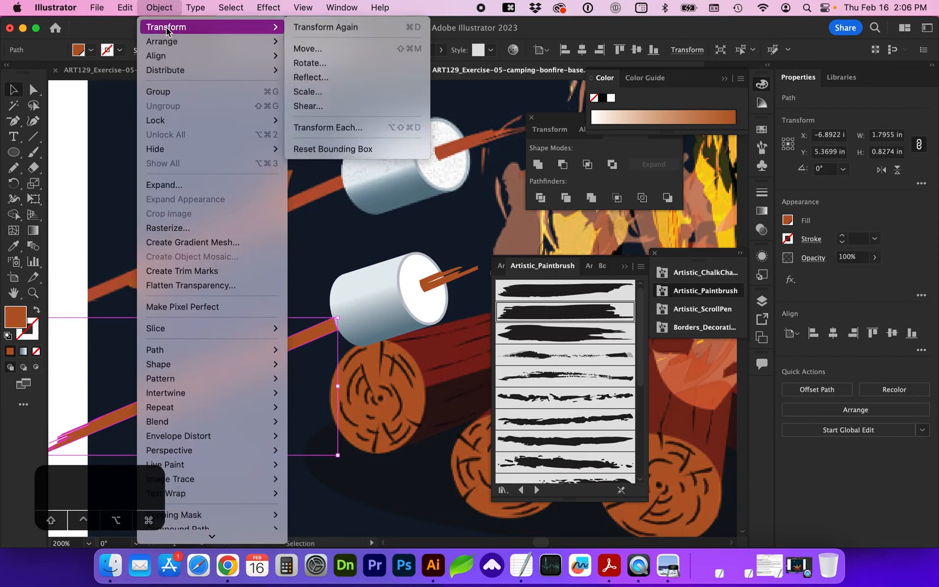
pyautogui.moveTo(162, 41)
pyautogui.click(325, 84)
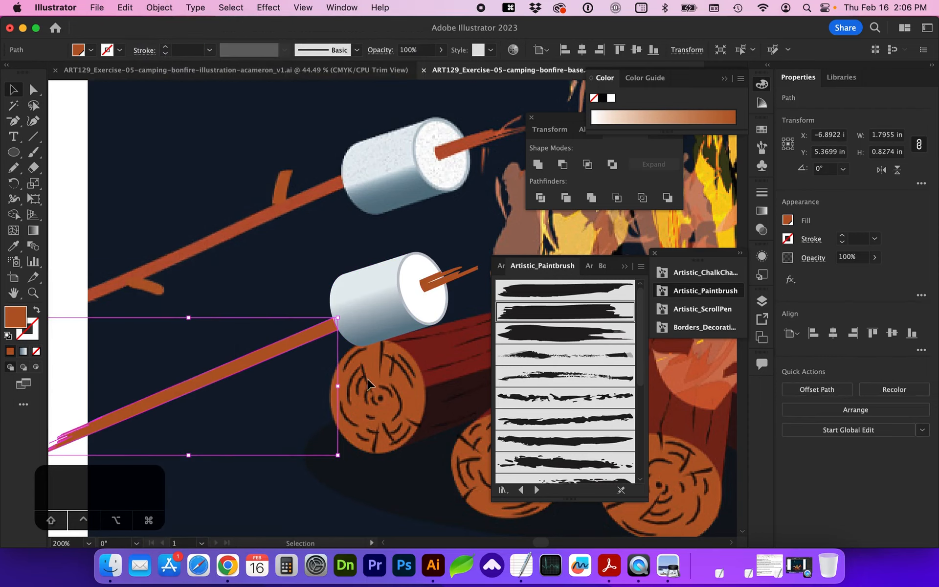
# Step: Group the marshmallow together with both stick pieces
pyautogui.click(443, 377)
pyautogui.moveTo(444, 373); pyautogui.dragTo(279, 263)
pyautogui.press('super+g')
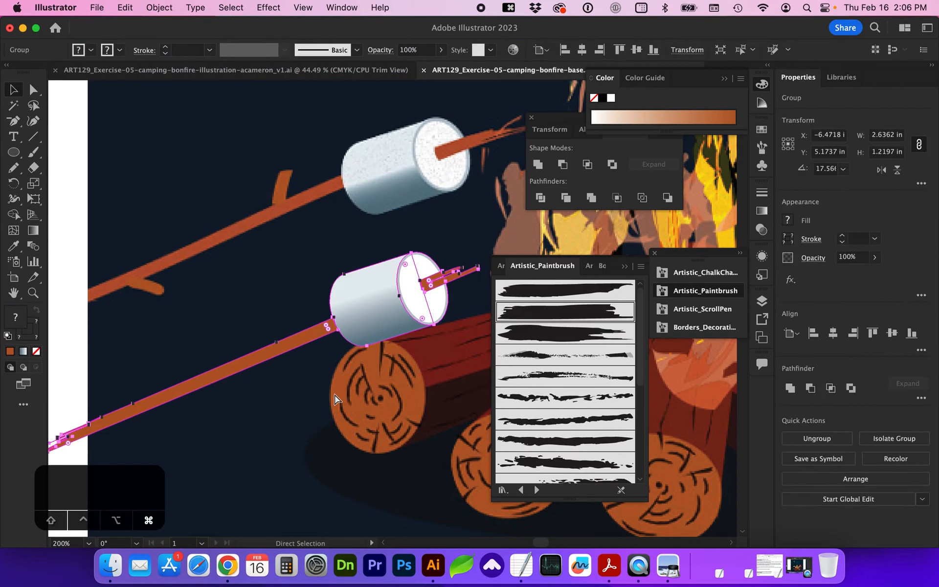
# Step: Move the marshmallow-and-stick group onto the main illustration, left of the logs, and enlarge it to about 3.65 in wide
pyautogui.press('super+minus')
pyautogui.press('super+minus')
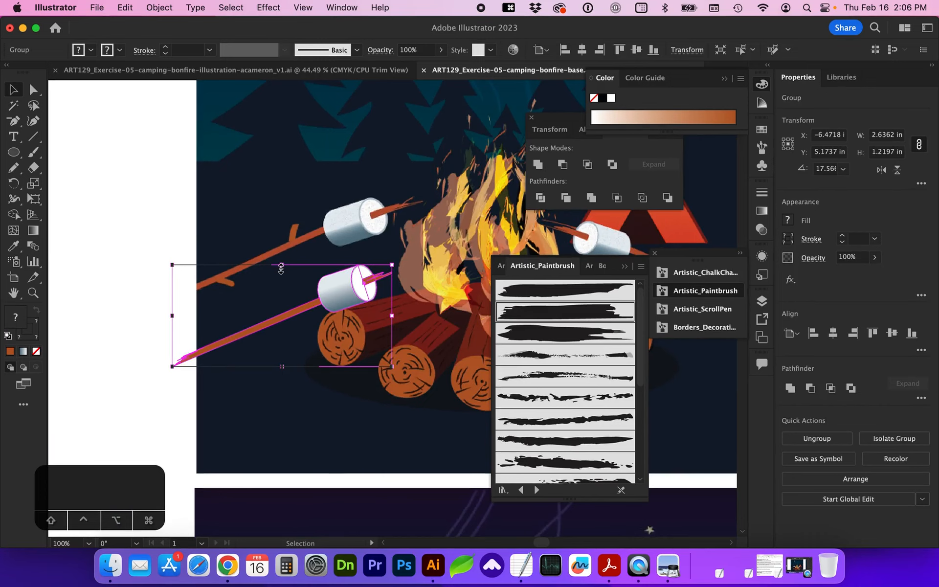
pyautogui.press('super+minus')
pyautogui.press('super+minus')
pyautogui.hscroll(8, 230, 314)
pyautogui.moveTo(120, 269); pyautogui.dragTo(423, 375)
pyautogui.press('super+minus')
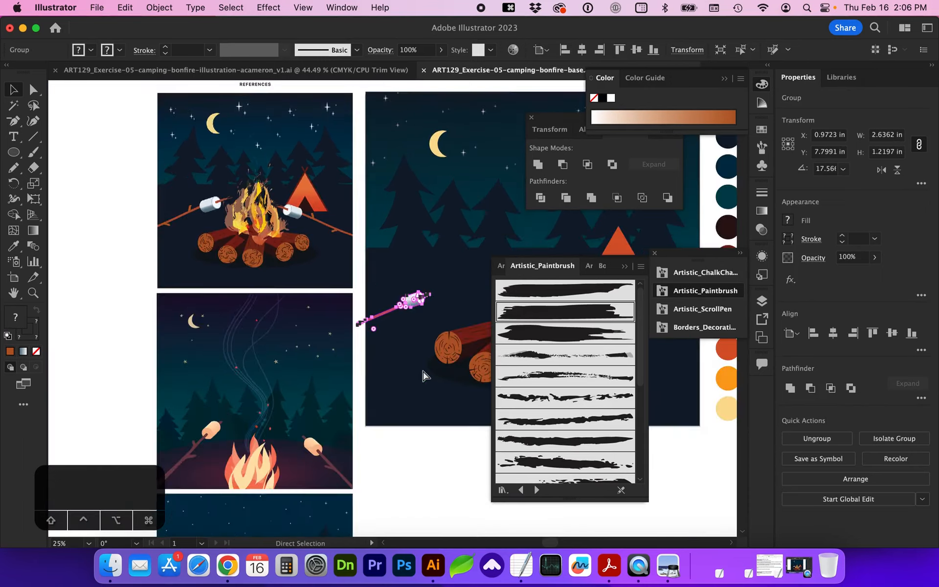
pyautogui.moveTo(295, 309); pyautogui.dragTo(317, 294)
pyautogui.hscroll(5, 317, 294)
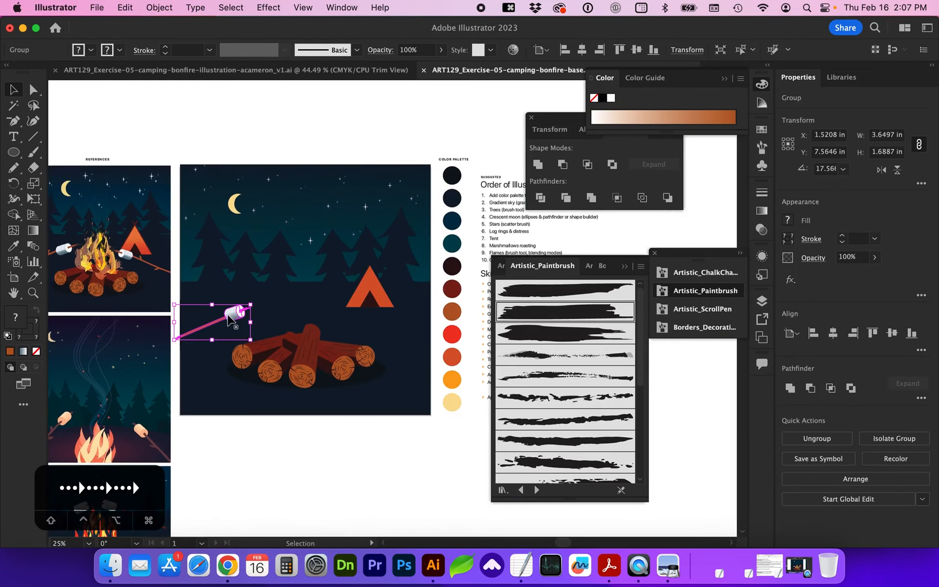
pyautogui.press('super+0')
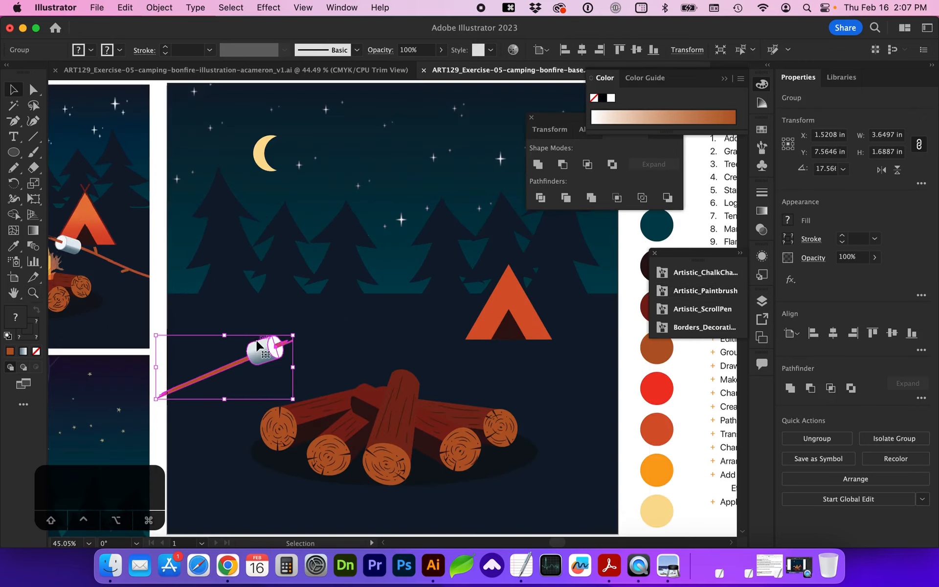
# Step: Create a vertically reflected copy of the marshmallow stick and place it on the right side of the logs, below the tent
pyautogui.rightClick(259, 352)
pyautogui.moveTo(305, 466)
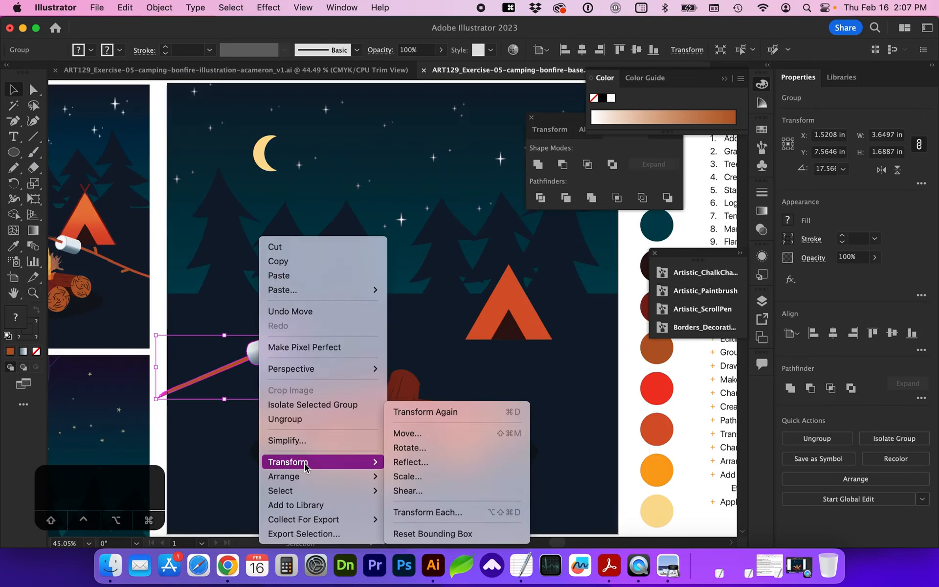
pyautogui.click(409, 461)
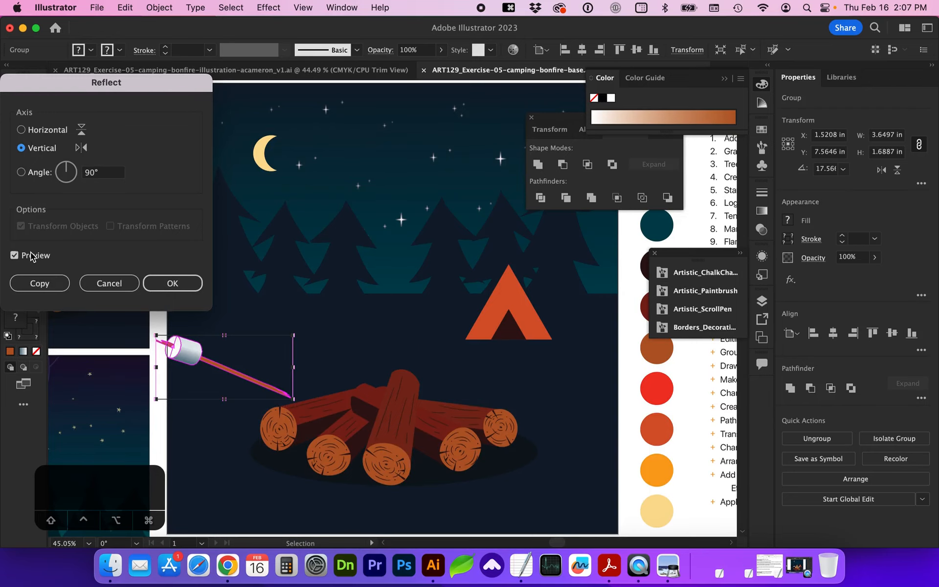
pyautogui.click(40, 283)
pyautogui.moveTo(245, 372); pyautogui.dragTo(565, 449)
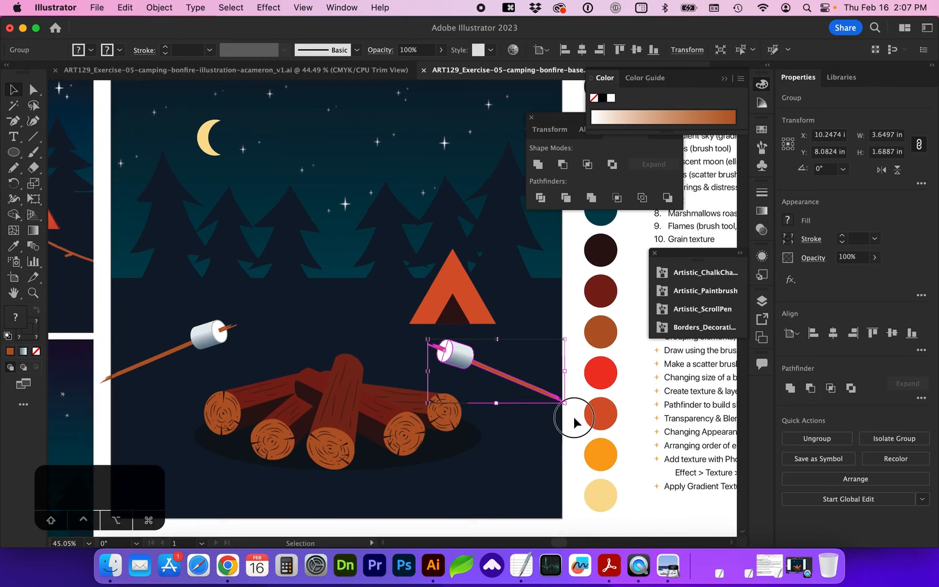
pyautogui.click(545, 408)
pyautogui.click(33, 90)
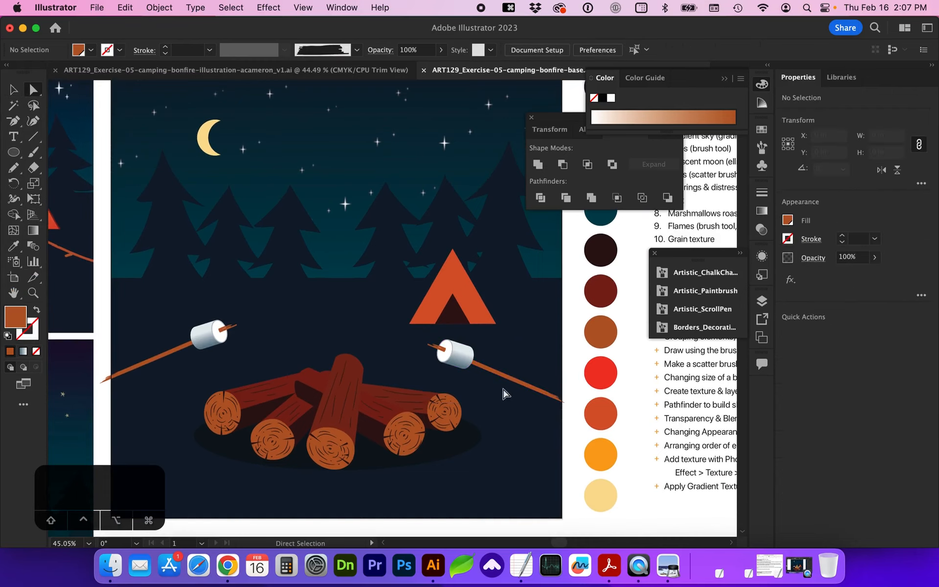
# Step: Lengthen the right marshmallow stick by moving its outer end anchor points down and outward past the artboard's right edge
pyautogui.click(528, 382)
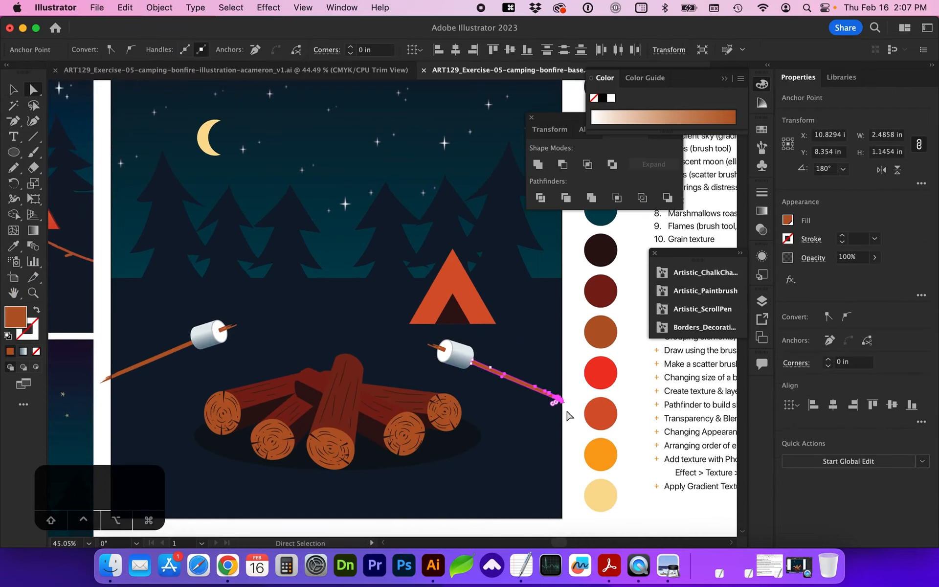
pyautogui.moveTo(561, 403); pyautogui.dragTo(588, 414)
pyautogui.press('v')
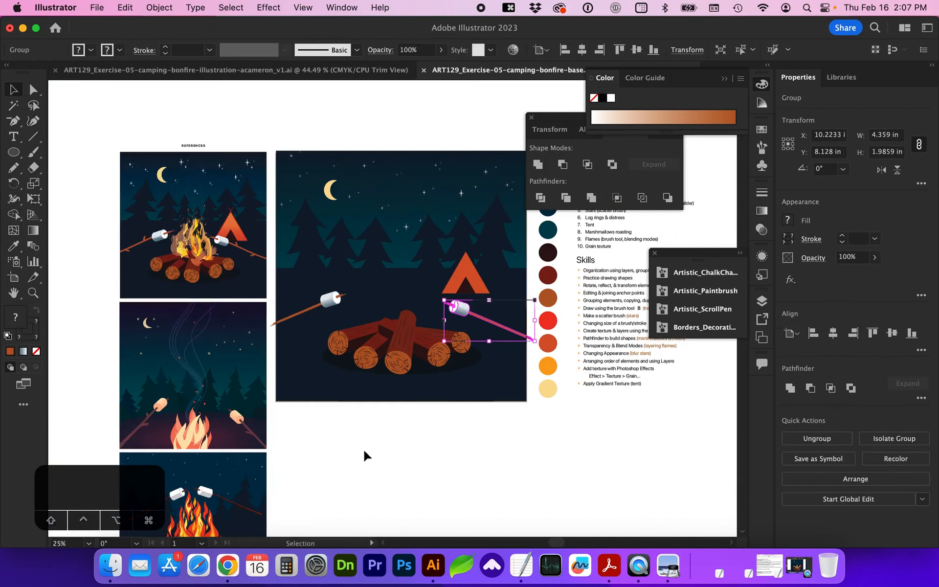
# Step: Reposition and rotate both marshmallow sticks so they slope more steeply beside the logs, and lock the Marshmallows layer
pyautogui.click(330, 300)
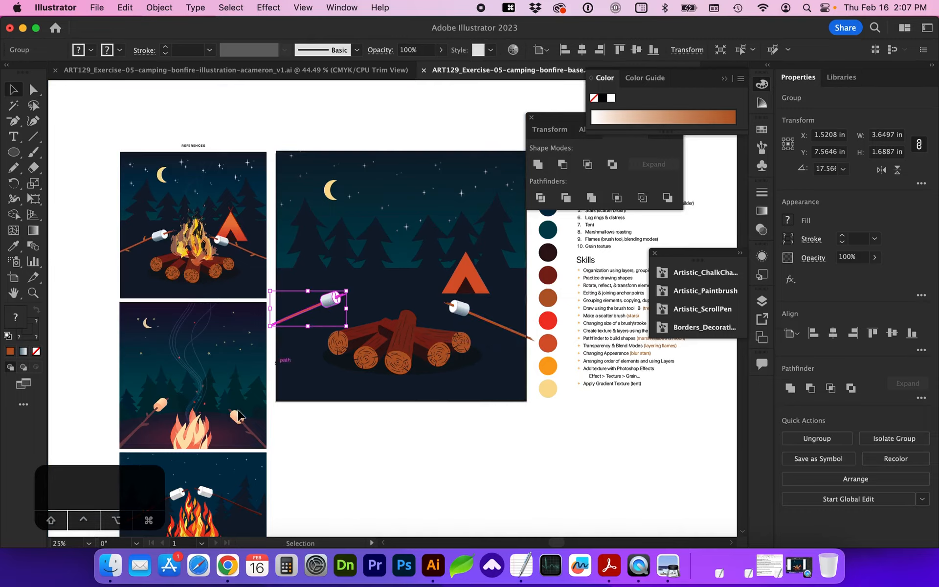
pyautogui.moveTo(331, 299); pyautogui.dragTo(335, 329)
pyautogui.moveTo(526, 338); pyautogui.dragTo(540, 367)
pyautogui.moveTo(465, 315); pyautogui.dragTo(467, 320)
pyautogui.click(761, 302)
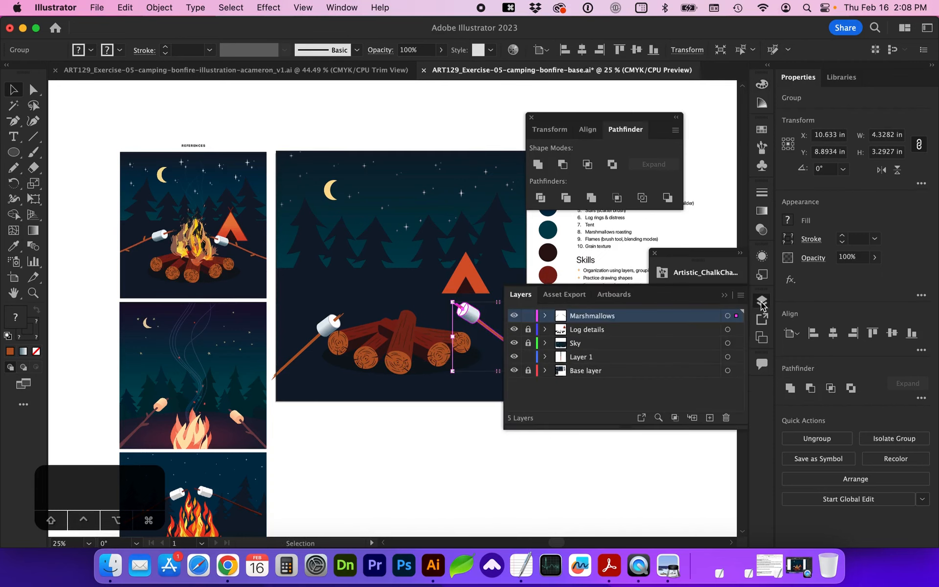
pyautogui.click(528, 316)
# Step: Review the flames in the reference pictures and set the Paintbrush tool to the 5 pt. Round brush
pyautogui.press('z')
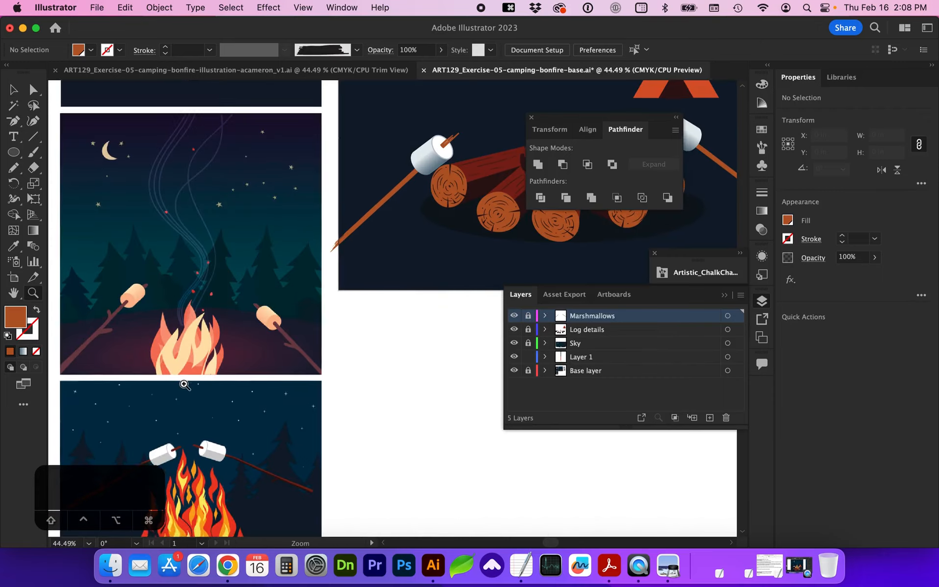
pyautogui.scroll(-5, 184, 383)
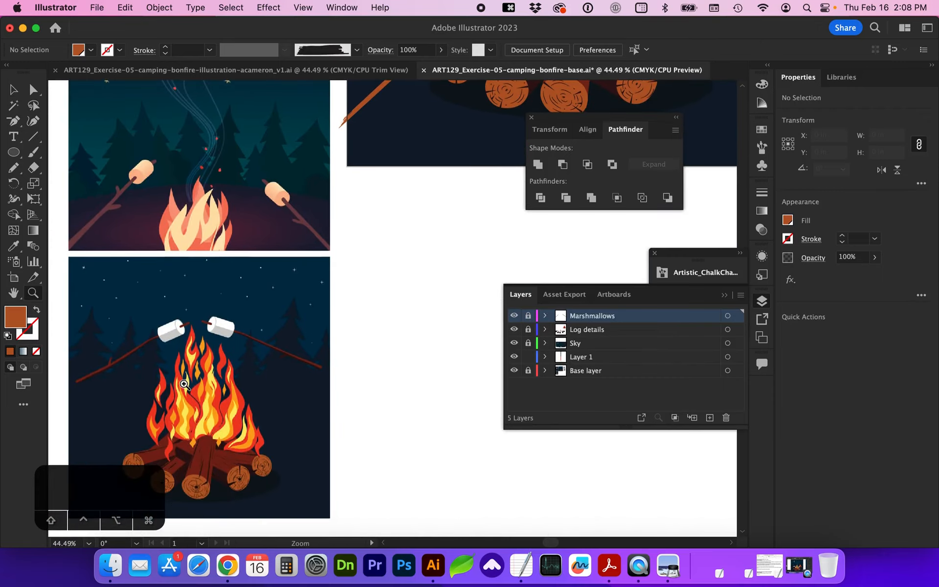
pyautogui.scroll(10, 209, 342)
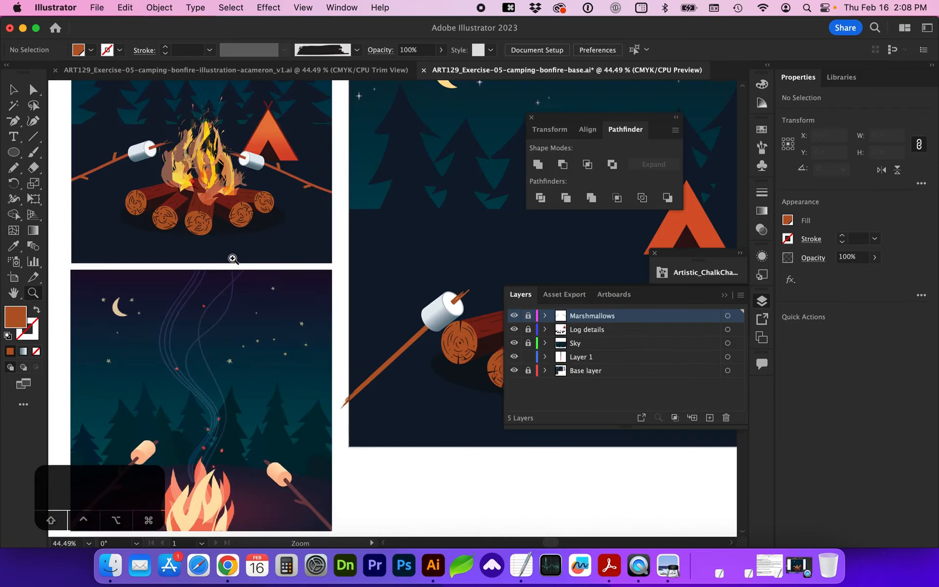
pyautogui.scroll(-3, 233, 258)
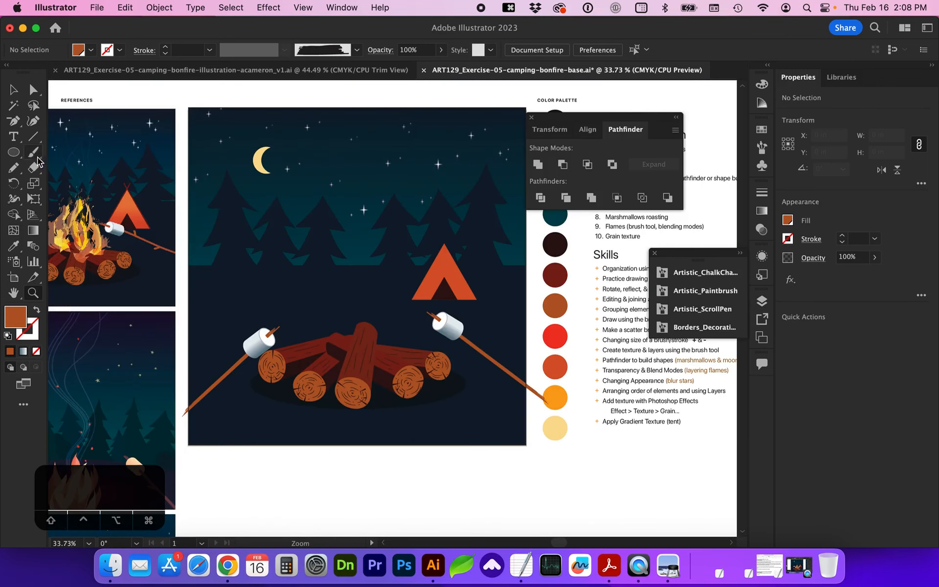
pyautogui.click(32, 155)
pyautogui.click(356, 50)
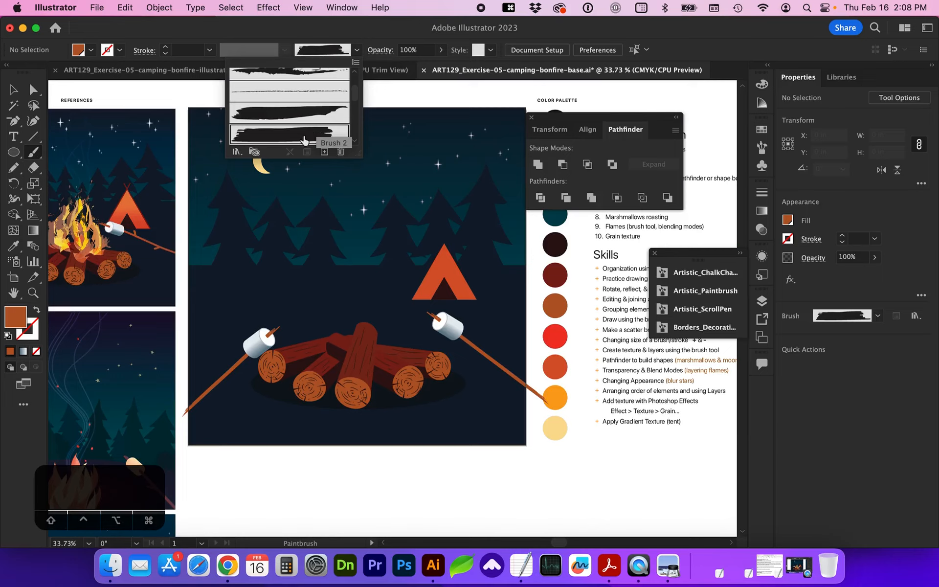
pyautogui.scroll(5, 303, 137)
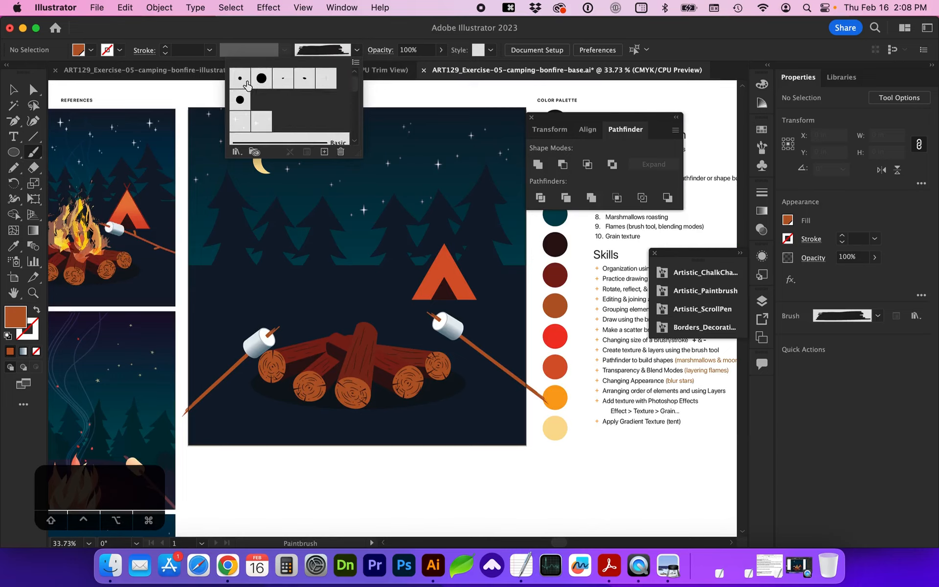
pyautogui.click(247, 85)
pyautogui.click(351, 360)
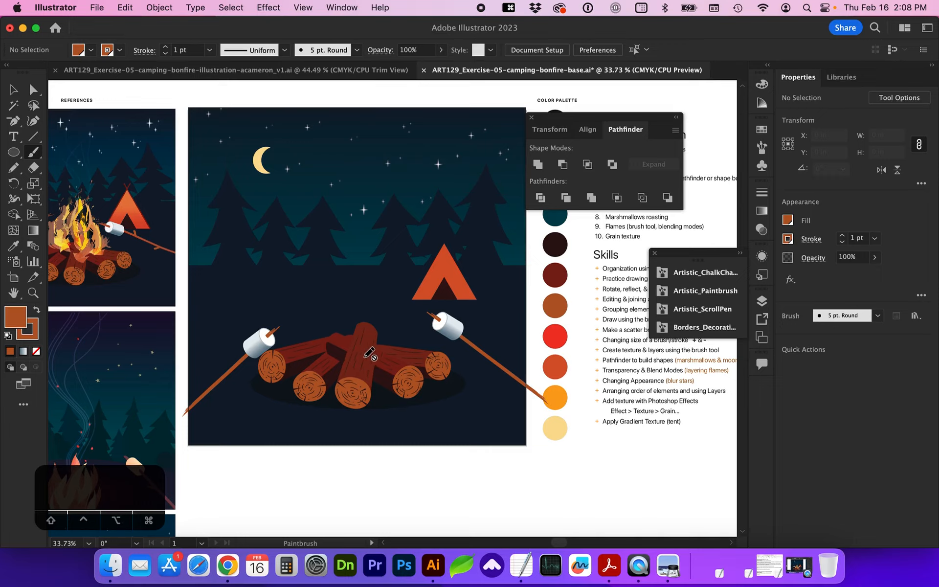
# Step: Create a new layer above Marshmallows and name it Fire
pyautogui.click(761, 301)
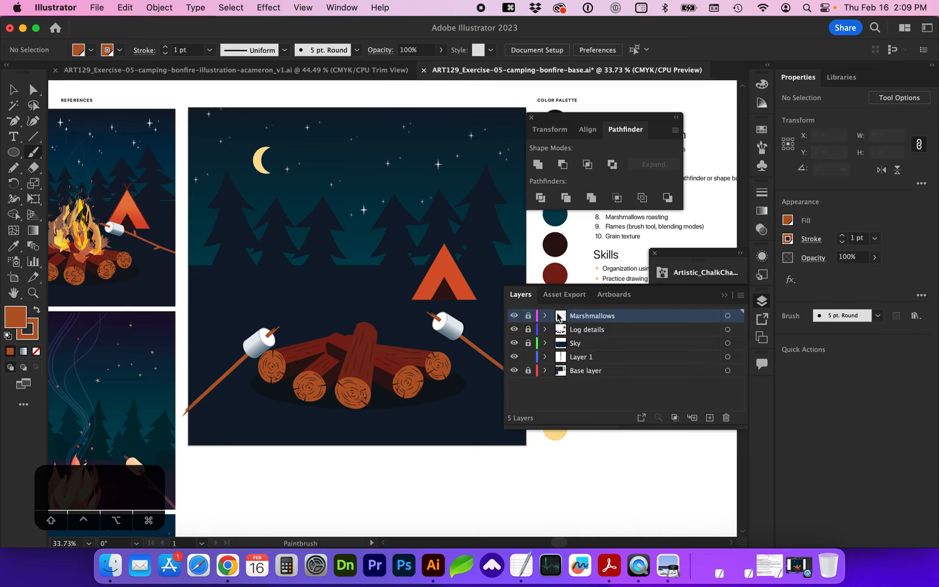
pyautogui.click(709, 417)
pyautogui.doubleClick(582, 315)
pyautogui.write('Fire')
pyautogui.press('Return')
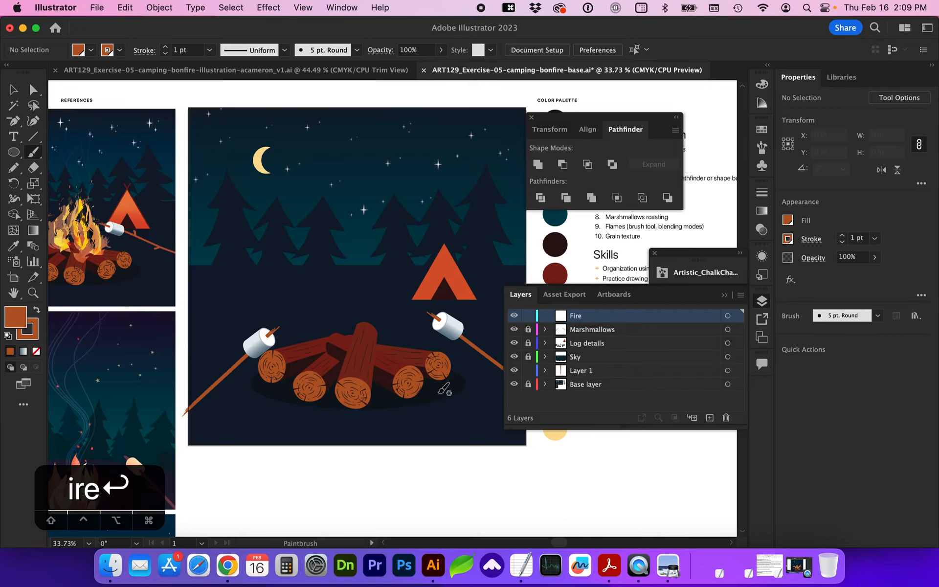
# Step: Paint eight wavy, roughly vertical flame strokes of varied height rising from the middle of the logs
pyautogui.scroll(2, 138, 146)
pyautogui.moveTo(390, 412)
pyautogui.mouseDown()
pyautogui.moveTo(366, 406)
pyautogui.moveTo(352, 369)
pyautogui.moveTo(372, 325)
pyautogui.moveTo(368, 269)
pyautogui.mouseUp()
pyautogui.moveTo(410, 433)
pyautogui.mouseDown()
pyautogui.moveTo(457, 352)
pyautogui.moveTo(406, 322)
pyautogui.mouseUp()
pyautogui.moveTo(455, 384); pyautogui.dragTo(422, 264)
pyautogui.moveTo(400, 395); pyautogui.dragTo(403, 297)
pyautogui.moveTo(372, 401); pyautogui.dragTo(353, 318)
pyautogui.moveTo(454, 407); pyautogui.dragTo(452, 292)
pyautogui.moveTo(398, 405); pyautogui.dragTo(387, 329)
pyautogui.moveTo(438, 406); pyautogui.dragTo(414, 308)
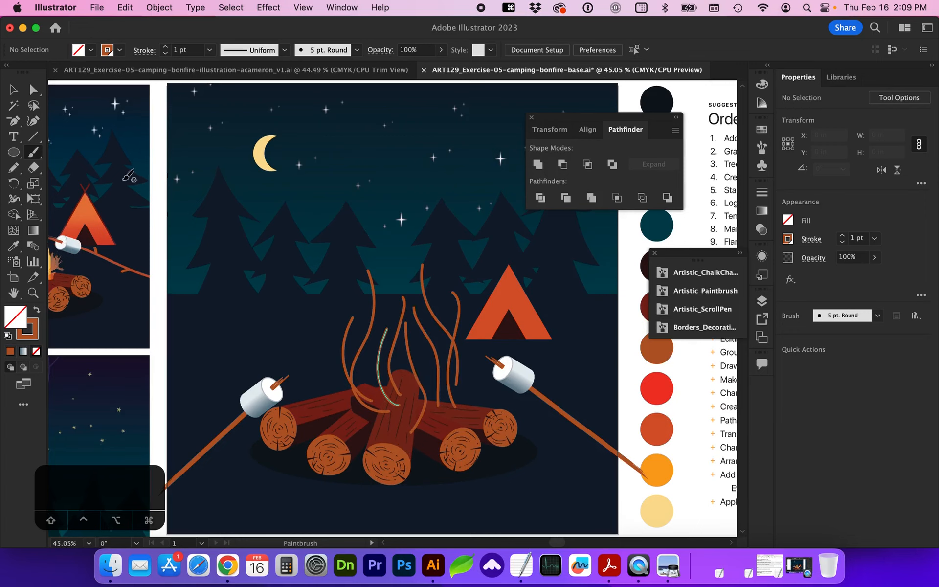
# Step: Select all the flame strokes, apply a thin rough-edged art brush and raise their stroke weight to 4 pt
pyautogui.click(15, 95)
pyautogui.moveTo(337, 337); pyautogui.dragTo(514, 409)
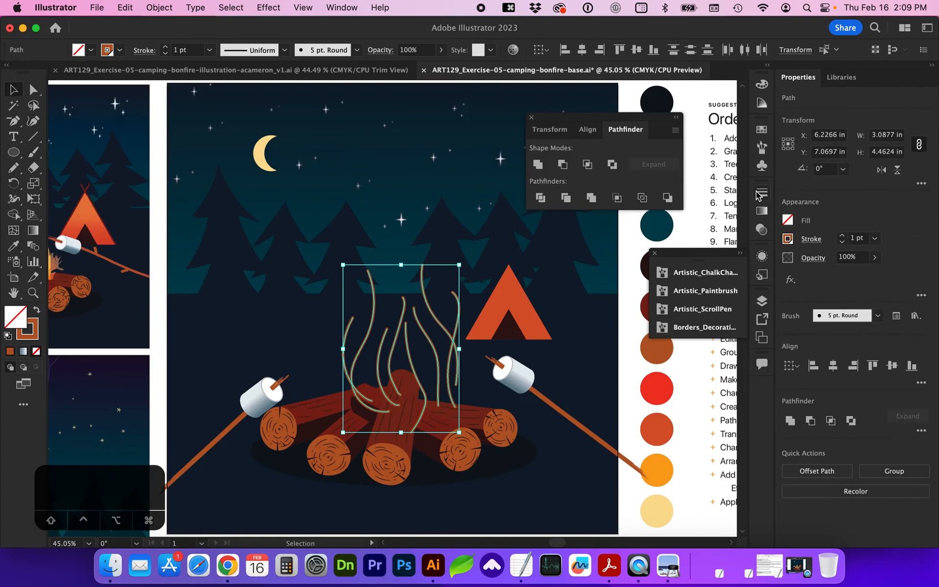
pyautogui.click(762, 147)
pyautogui.scroll(-2, 669, 333)
pyautogui.click(660, 319)
pyautogui.scroll(-3, 631, 371)
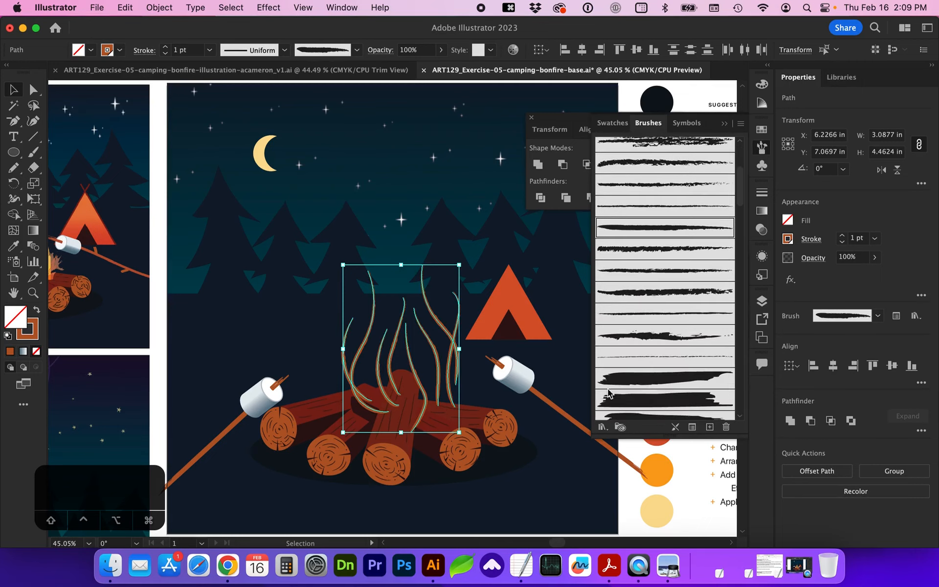
pyautogui.click(165, 46)
pyautogui.click(164, 46)
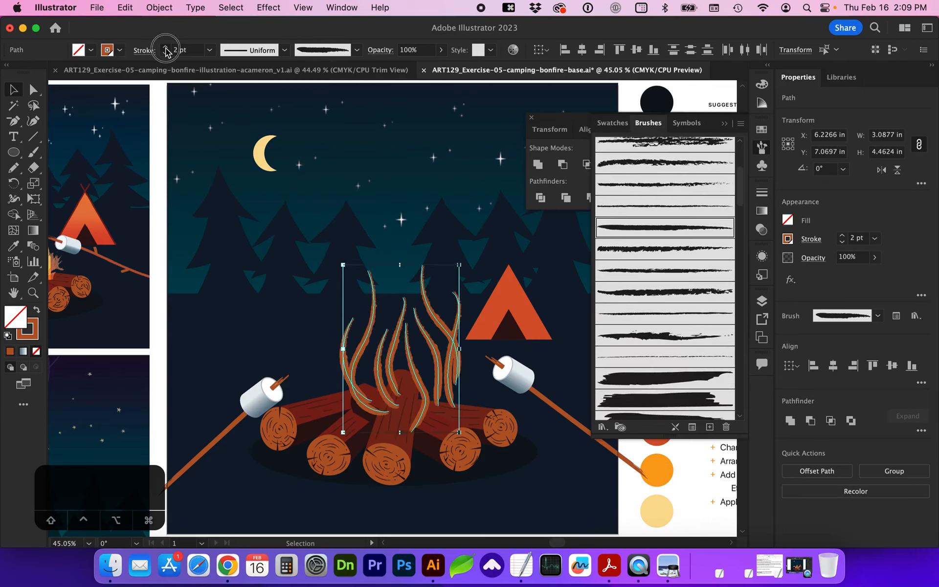
# Step: Switch the flame strokes to the wide, ragged Brush 3 art brush and stretch them vertically to about 5.08 in tall
pyautogui.click(656, 274)
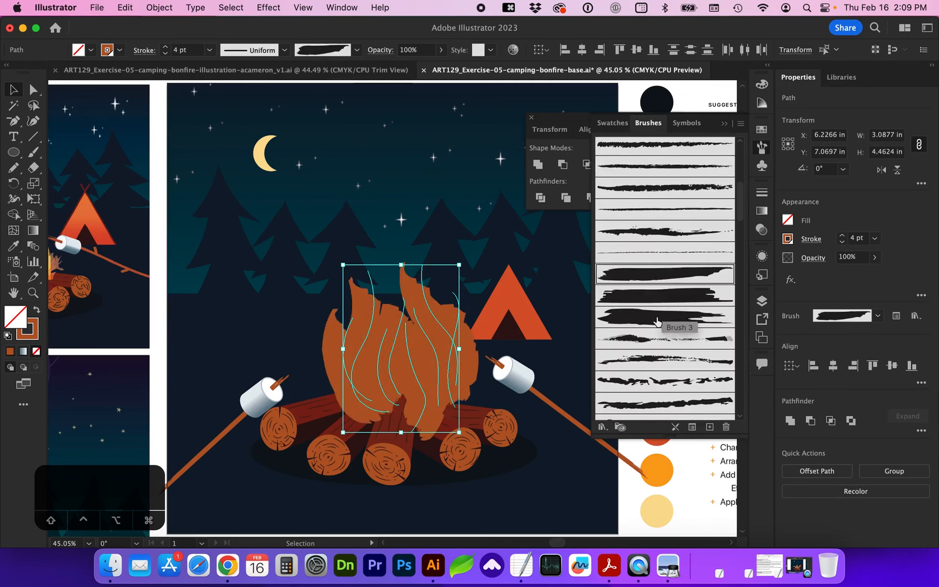
pyautogui.click(657, 321)
pyautogui.scroll(-2, 639, 342)
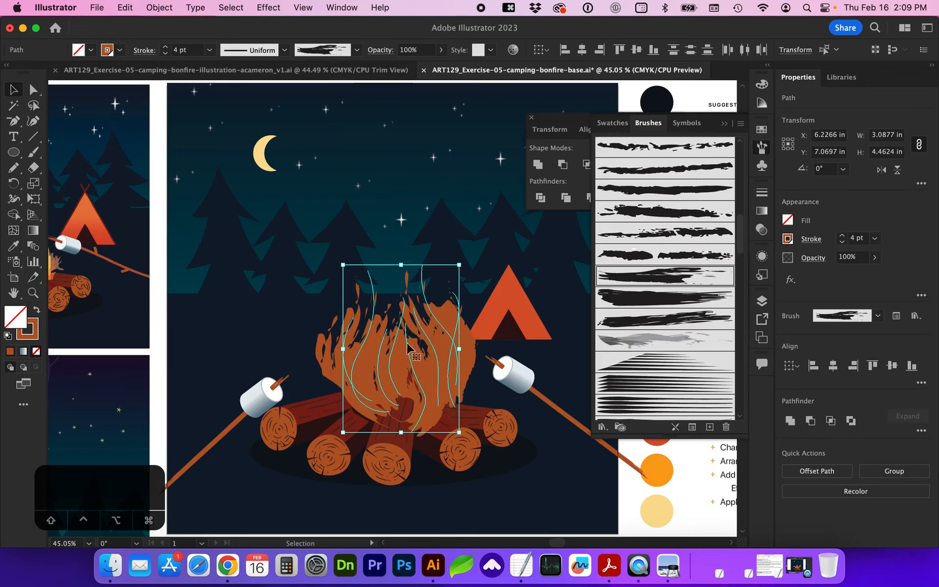
pyautogui.moveTo(403, 264); pyautogui.dragTo(401, 247)
pyautogui.moveTo(401, 432); pyautogui.dragTo(403, 438)
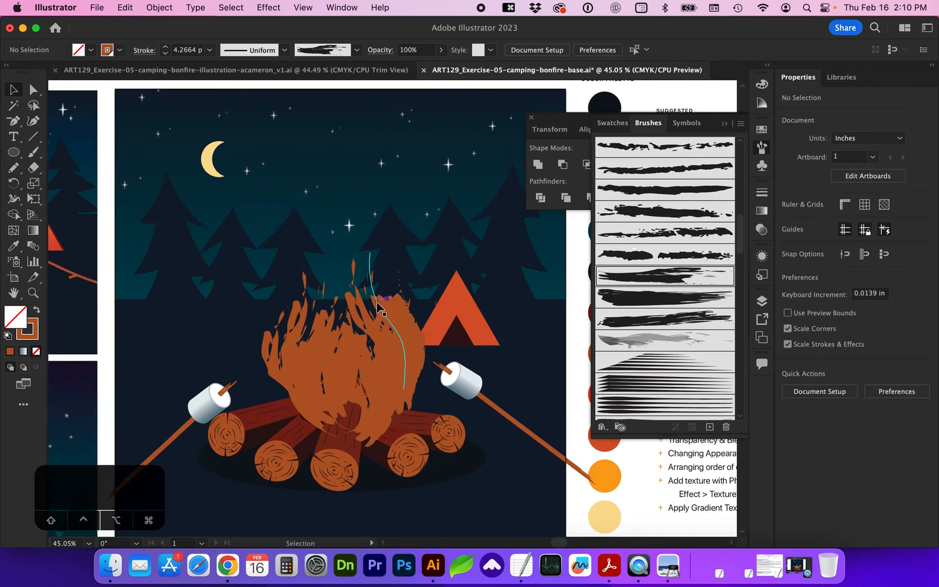
# Step: Recolor the left flame strokes orange and an inner right one pale yellow, using the palette swatches as stroke color without fill
pyautogui.click(376, 307)
pyautogui.hscroll(2, 371, 376)
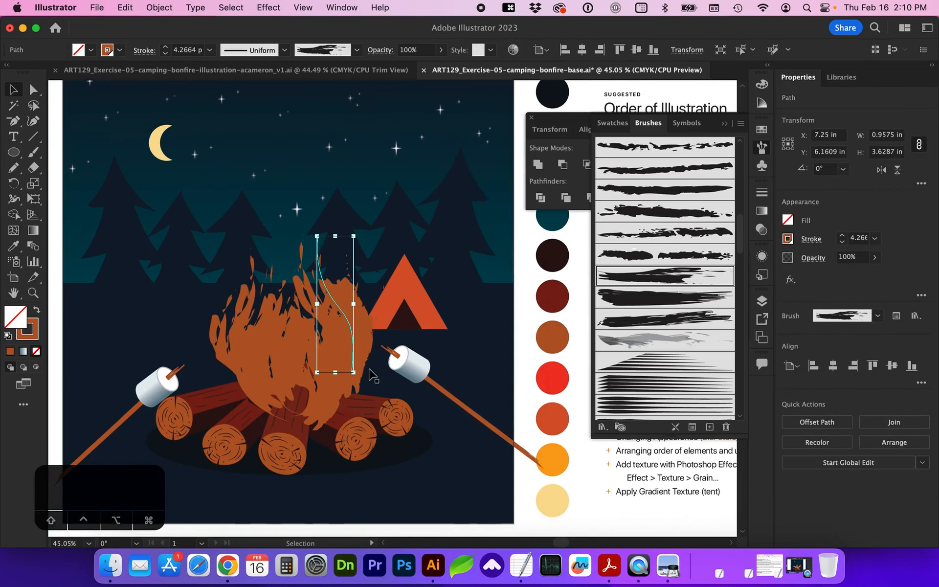
pyautogui.click(762, 131)
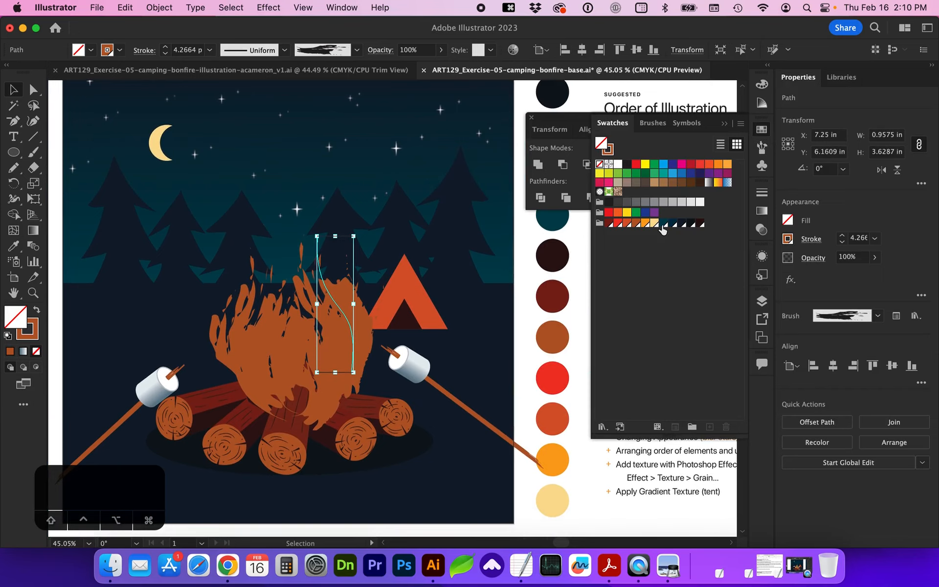
pyautogui.click(646, 225)
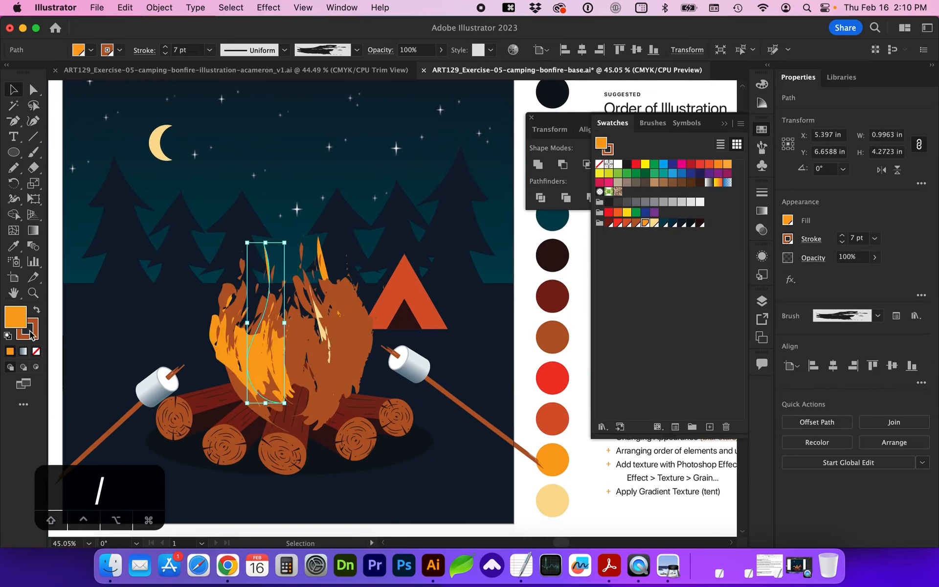
pyautogui.hotkey('shift', 'x')
pyautogui.click(37, 311)
pyautogui.click(38, 311)
pyautogui.click(38, 311)
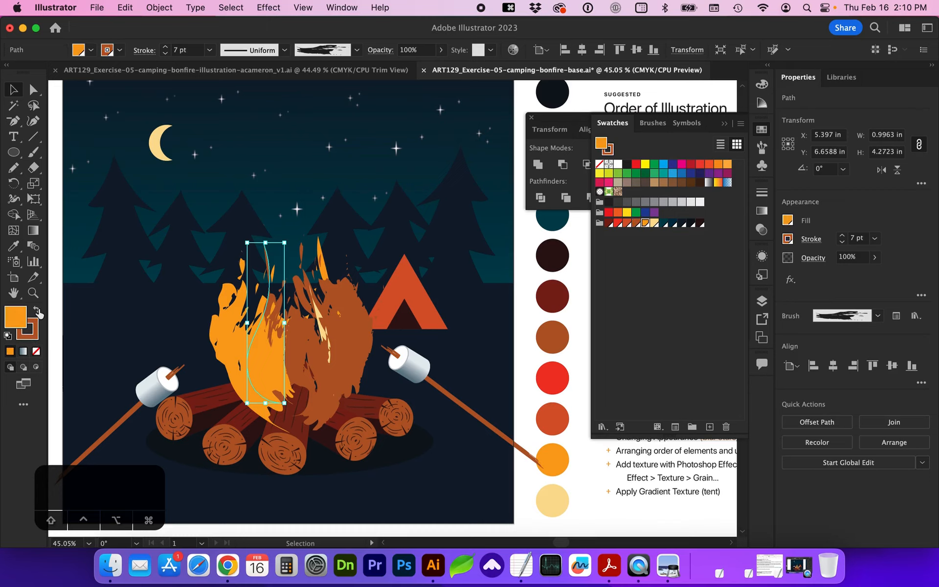
pyautogui.click(36, 310)
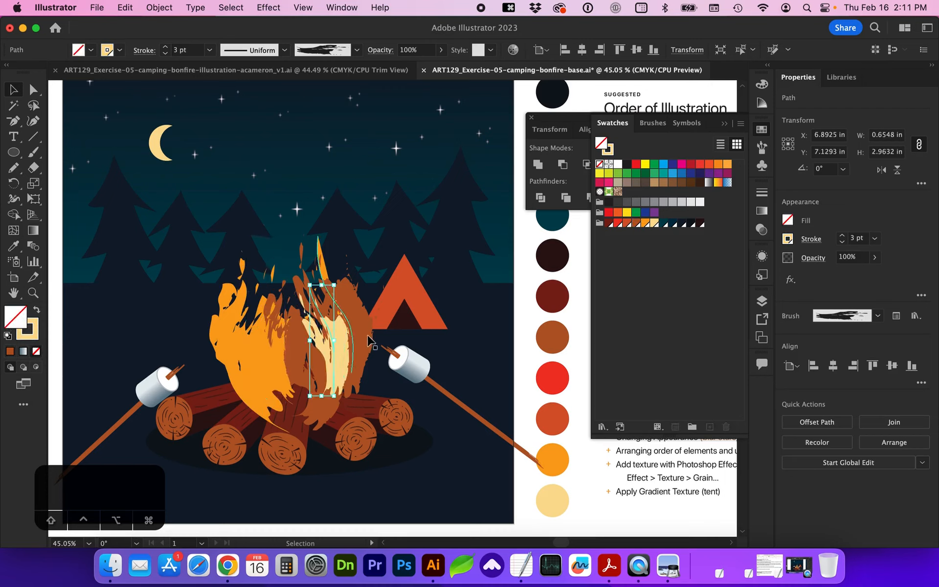
# Step: Recolor the rightmost flame stroke with the orange palette swatch
pyautogui.click(351, 340)
pyautogui.press('x')
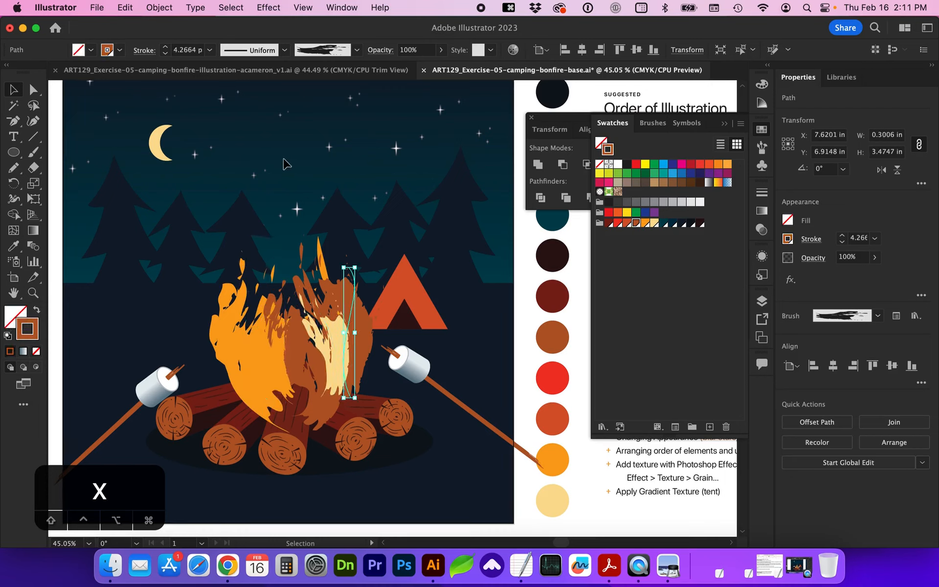
pyautogui.click(645, 223)
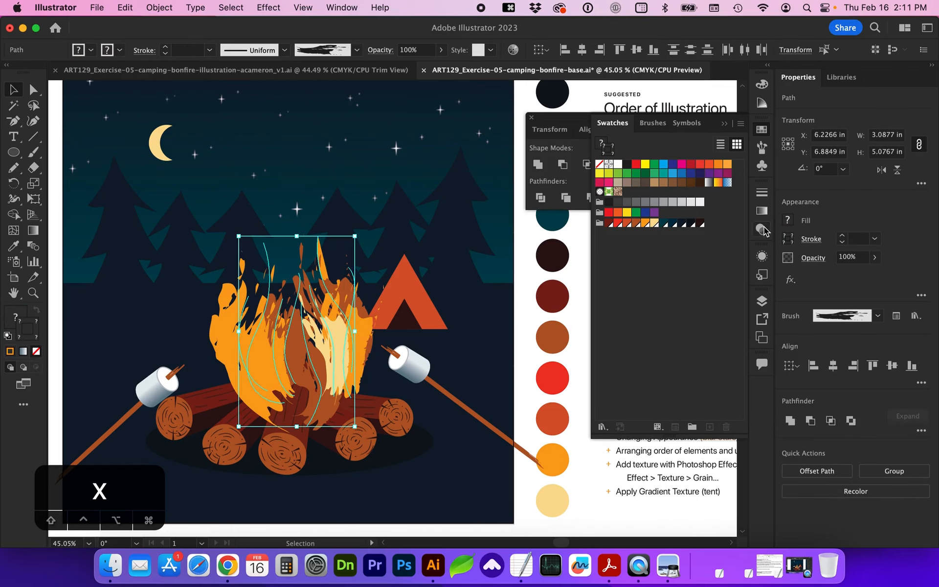
# Step: Try the Overlay and Color Dodge blending modes on all the flame strokes, and set them to Soft Light
pyautogui.click(761, 230)
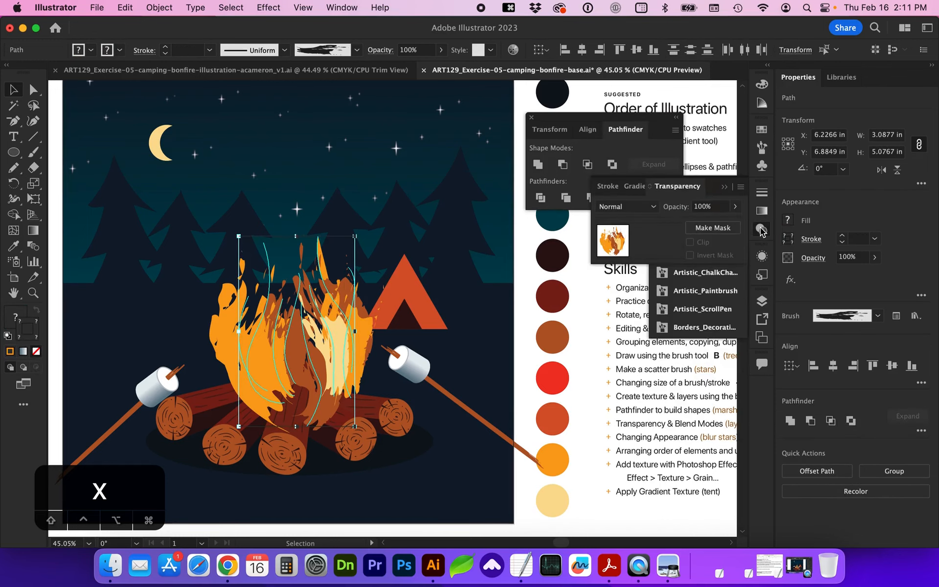
pyautogui.click(652, 208)
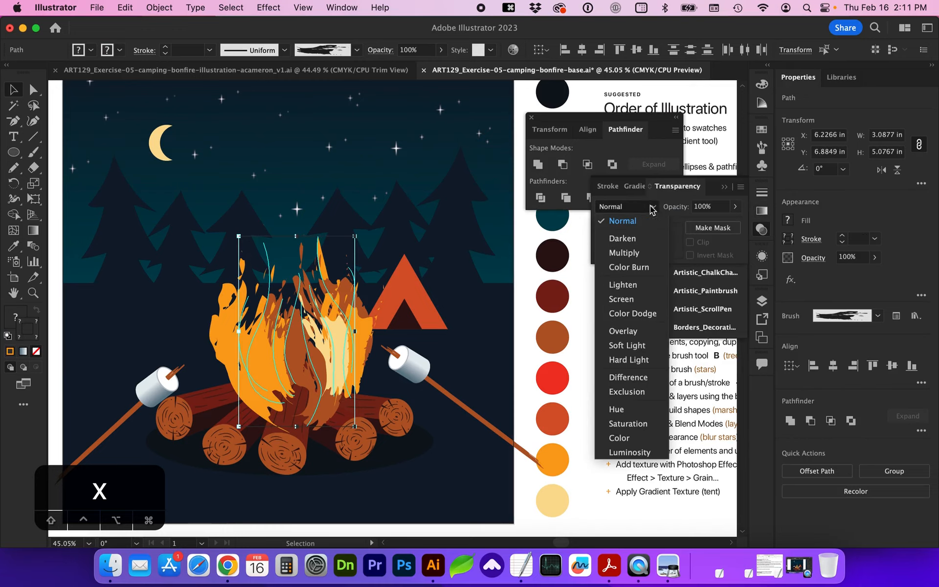
pyautogui.click(621, 331)
pyautogui.click(641, 206)
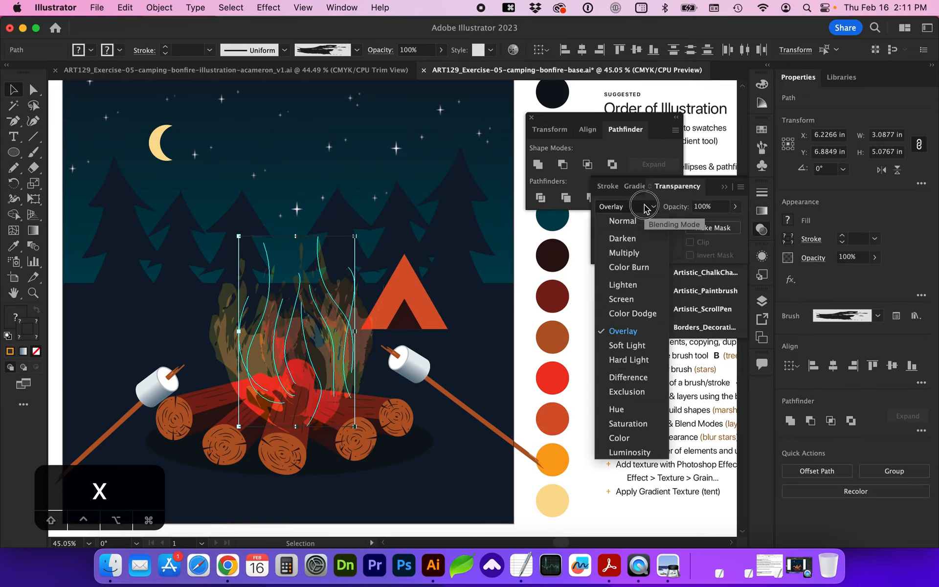
pyautogui.click(621, 312)
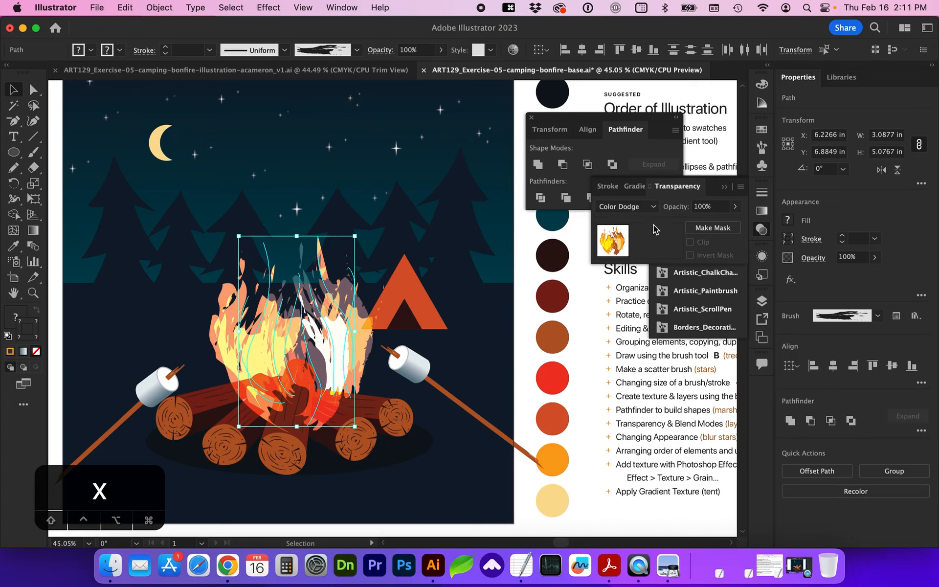
pyautogui.click(653, 207)
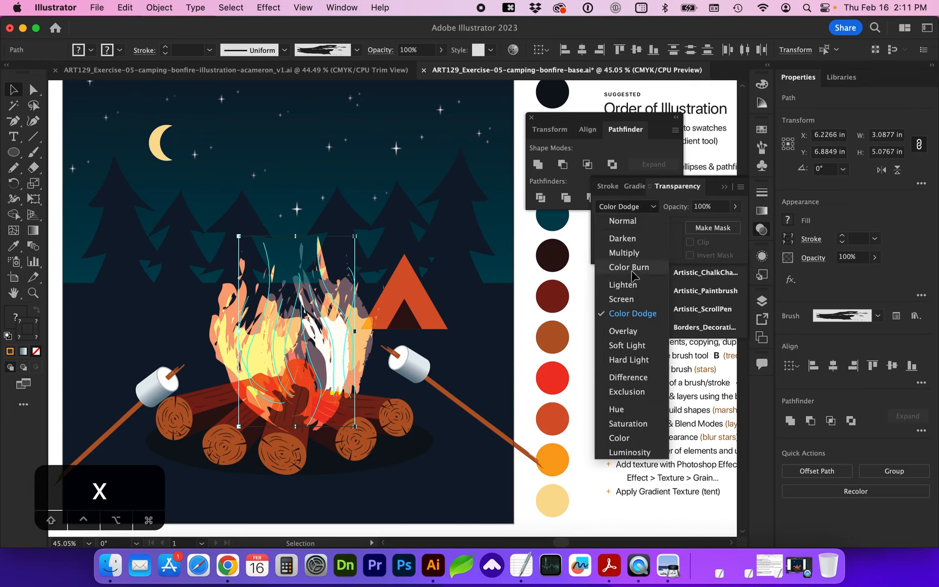
pyautogui.click(620, 347)
pyautogui.click(350, 504)
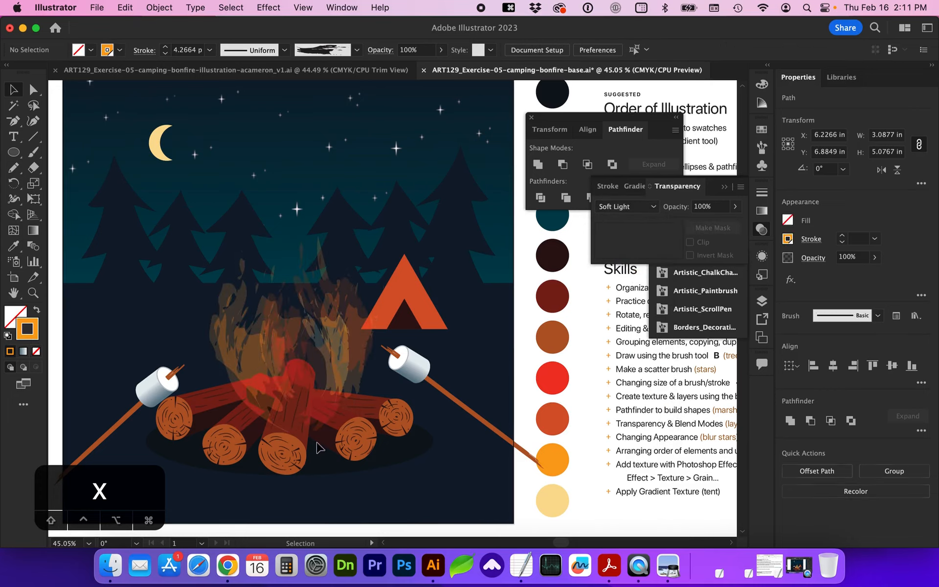
# Step: Duplicate all the flame strokes in place and set the copies to the Hard Light blending mode
pyautogui.click(275, 348)
pyautogui.moveTo(394, 422); pyautogui.dragTo(218, 319)
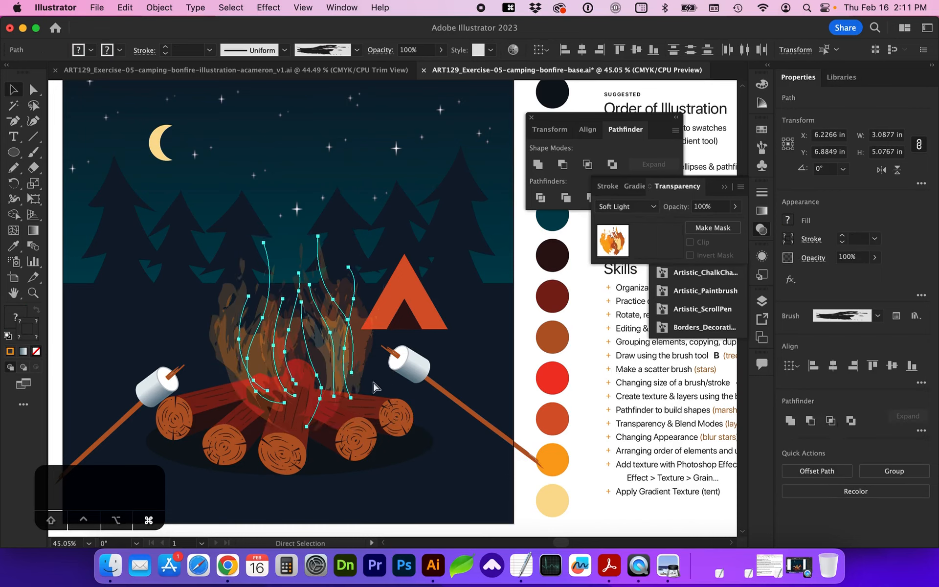
pyautogui.press('super+c')
pyautogui.press('v')
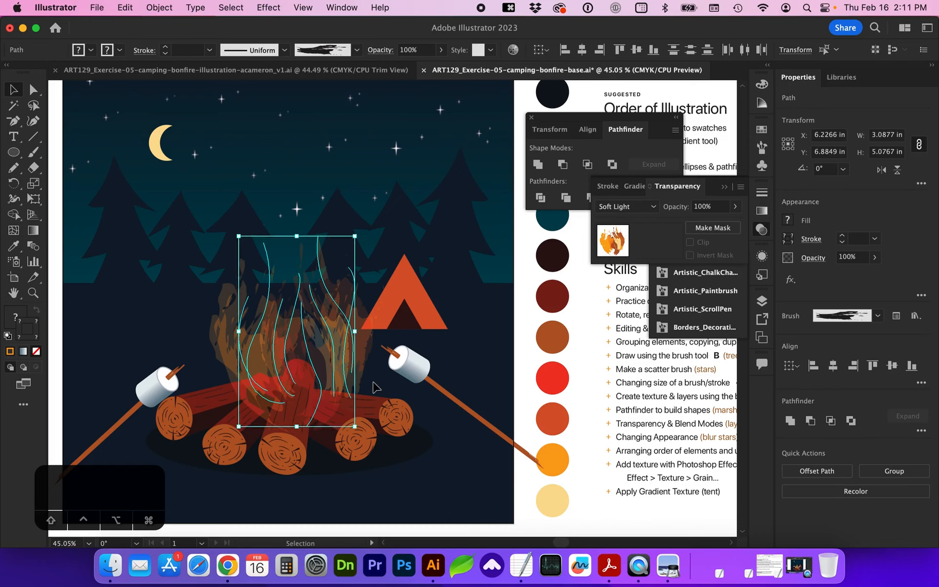
pyautogui.press('super+f')
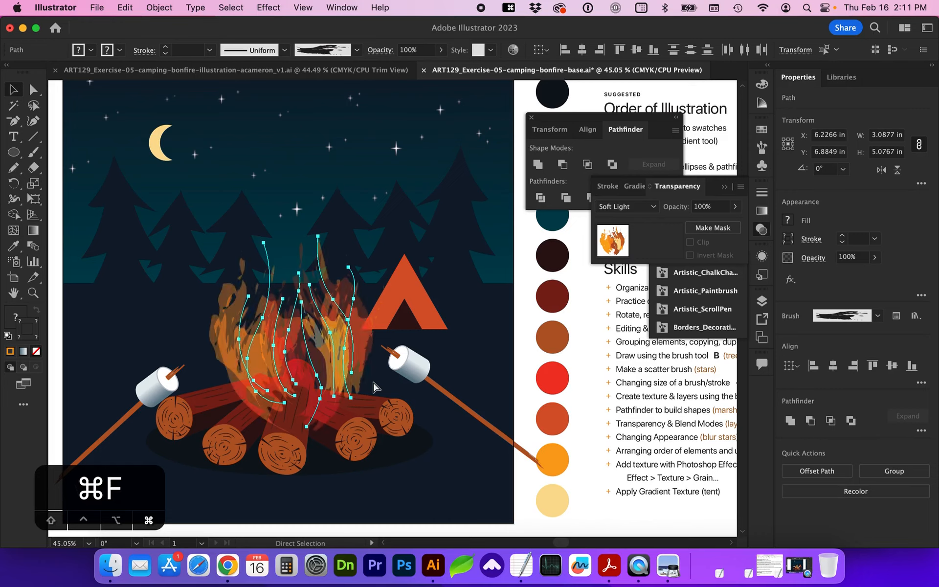
pyautogui.click(649, 209)
pyautogui.click(620, 365)
# Step: Duplicate the left orange flame stroke as 0.5928 pt pale yellow highlights, reshape the curve, and stretch a center one to about 5.71 in tall
pyautogui.click(186, 442)
pyautogui.click(247, 294)
pyautogui.press('super+c')
pyautogui.press('super+f')
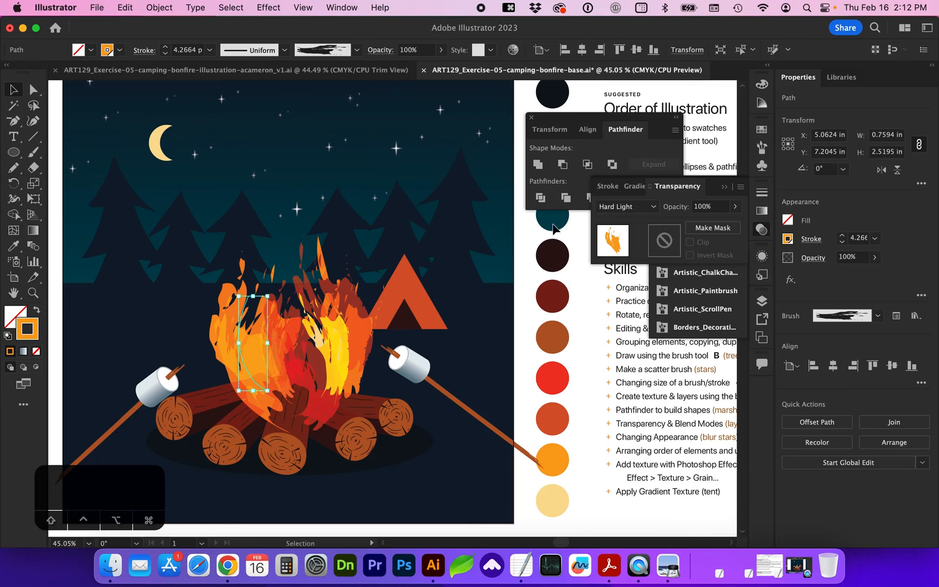
pyautogui.click(760, 128)
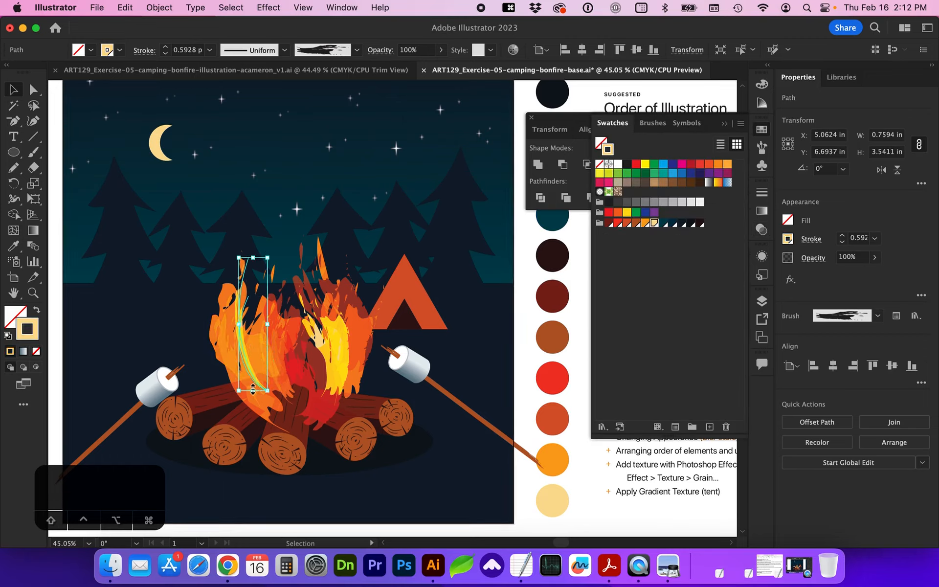
pyautogui.press('a')
pyautogui.moveTo(239, 323)
pyautogui.mouseDown()
pyautogui.moveTo(248, 324)
pyautogui.moveTo(244, 343)
pyautogui.moveTo(254, 318)
pyautogui.mouseUp()
pyautogui.press('v')
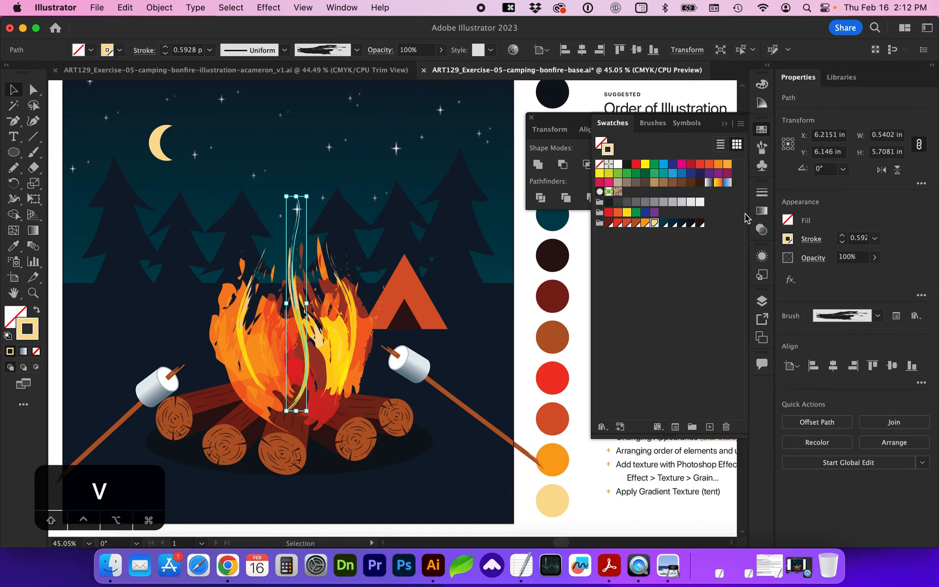
# Step: Give the tall center flame stroke a flipped tapered width profile, a 2 pt weight and the red-orange palette swatch
pyautogui.click(760, 197)
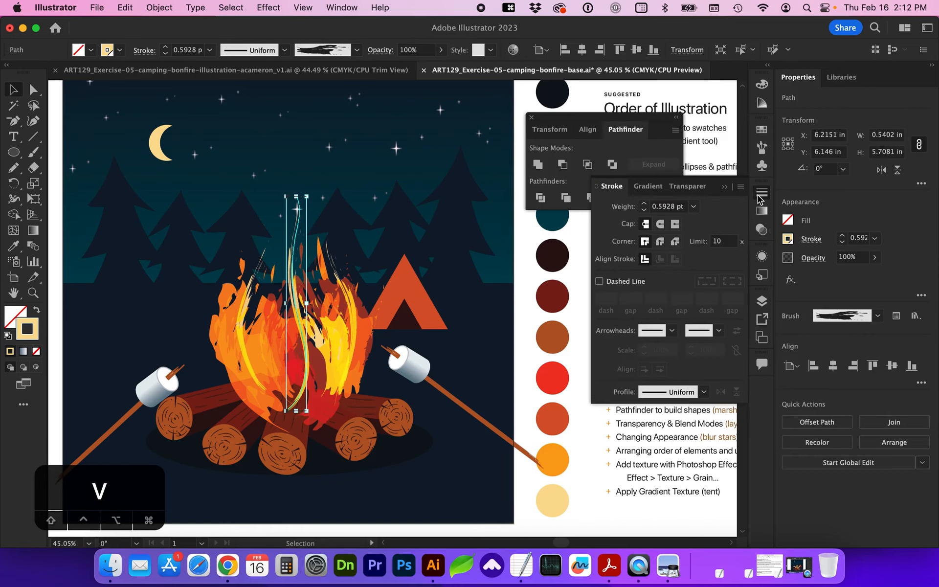
pyautogui.click(721, 392)
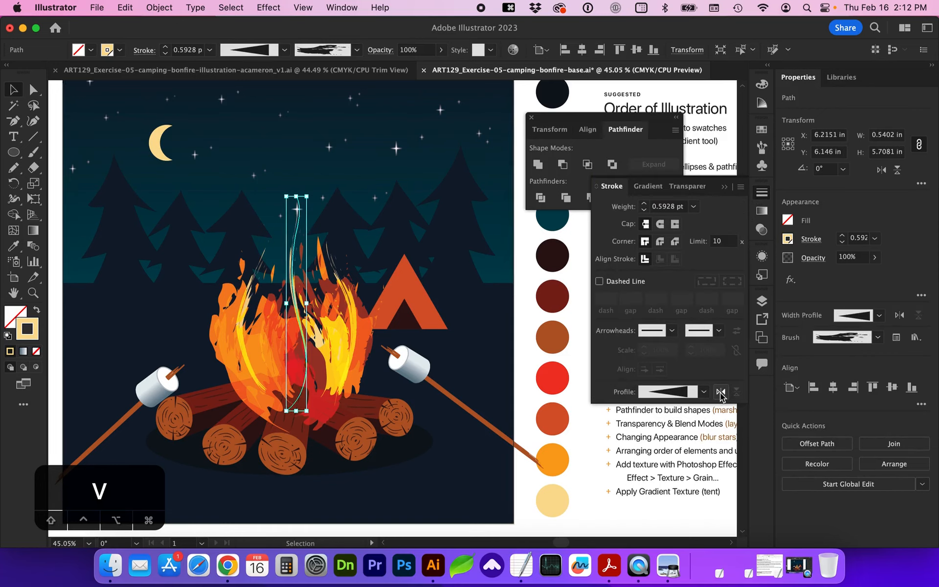
pyautogui.click(720, 392)
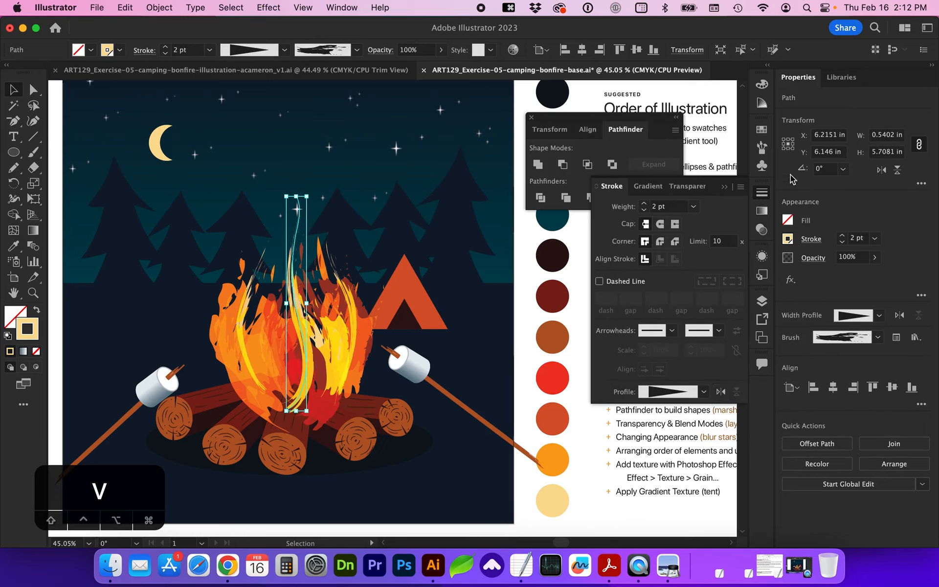
pyautogui.click(761, 129)
pyautogui.click(627, 223)
# Step: Place a copy of the tall red-orange stroke over the left flames and reflect it across the vertical axis
pyautogui.moveTo(304, 342); pyautogui.dragTo(255, 343)
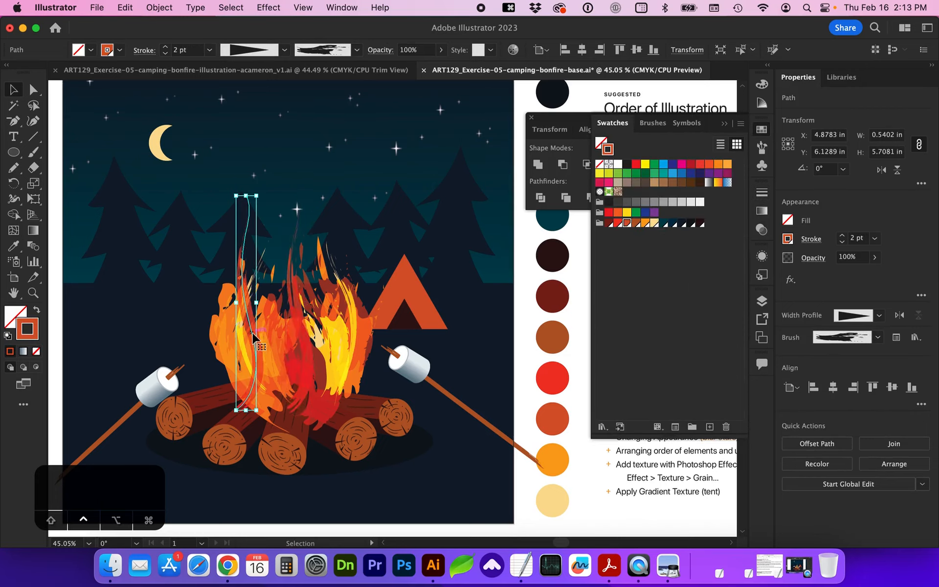
pyautogui.rightClick(254, 336)
pyautogui.moveTo(293, 462)
pyautogui.click(427, 464)
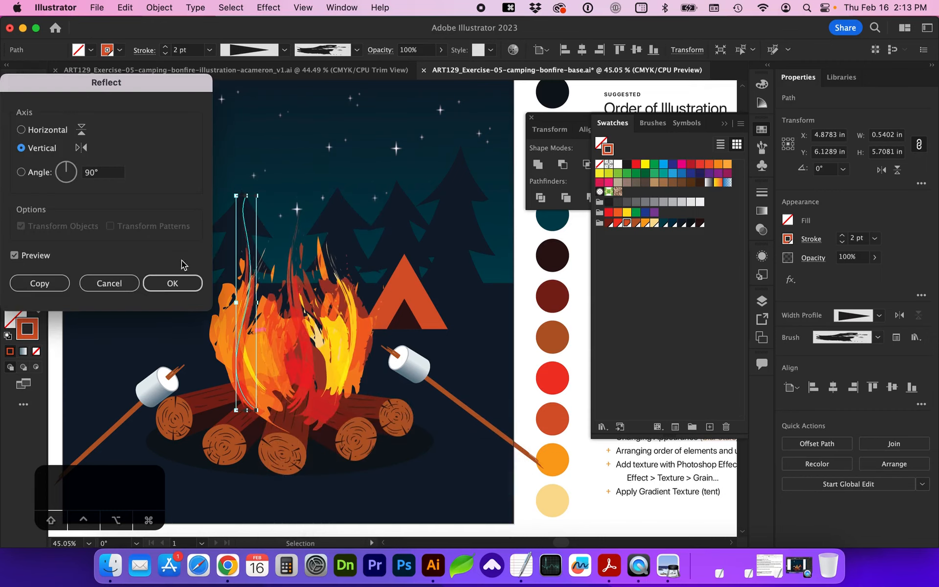
pyautogui.click(181, 283)
# Step: Cut the thin pale yellow center stroke at its lower curve with the Scissors tool
pyautogui.click(303, 349)
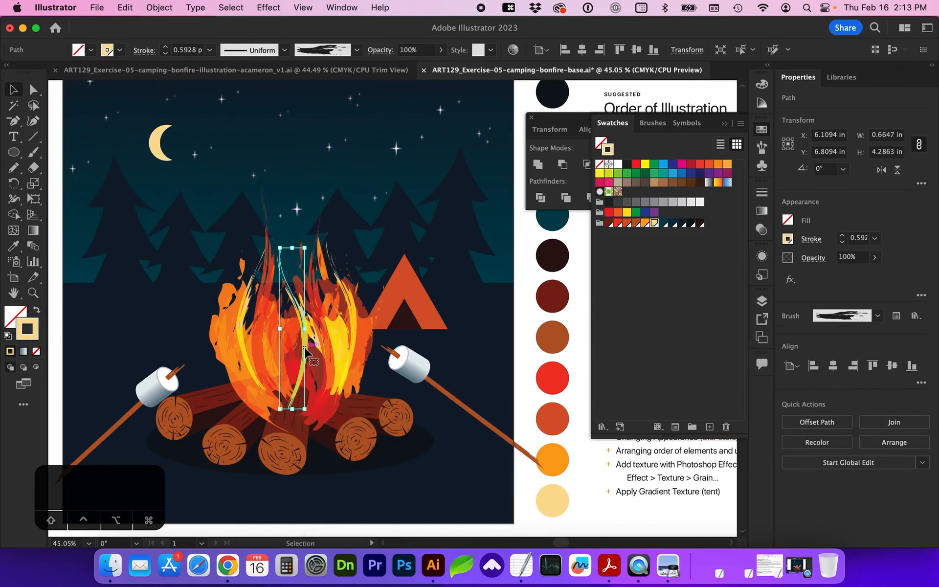
pyautogui.press('c')
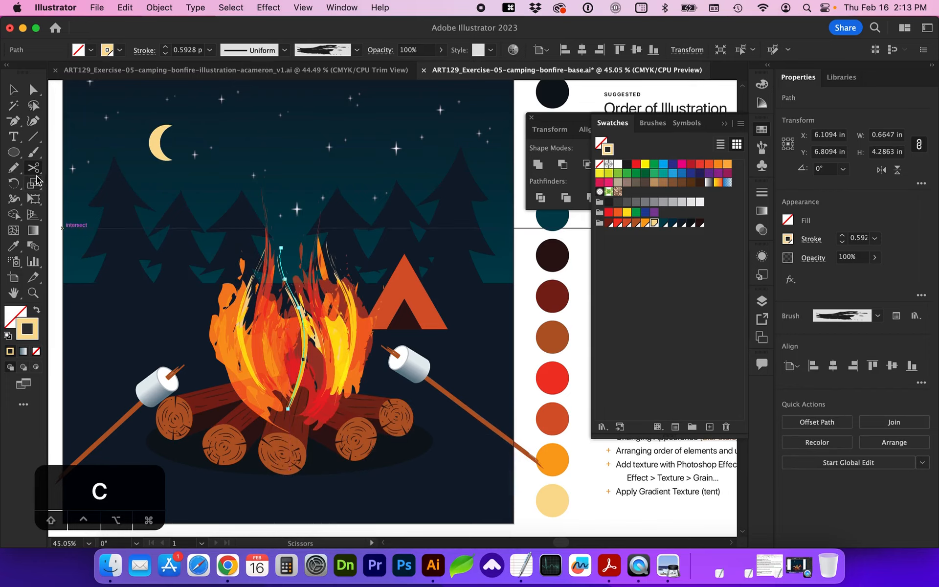
pyautogui.click(305, 353)
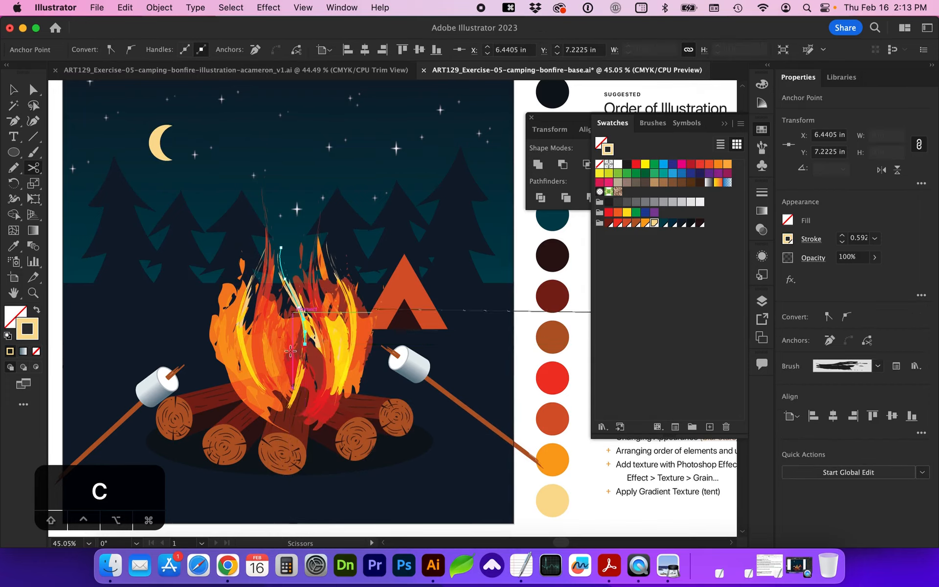
pyautogui.press('z')
pyautogui.moveTo(220, 230); pyautogui.dragTo(396, 461)
pyautogui.moveTo(396, 461); pyautogui.dragTo(408, 481)
pyautogui.press('c')
pyautogui.press('v')
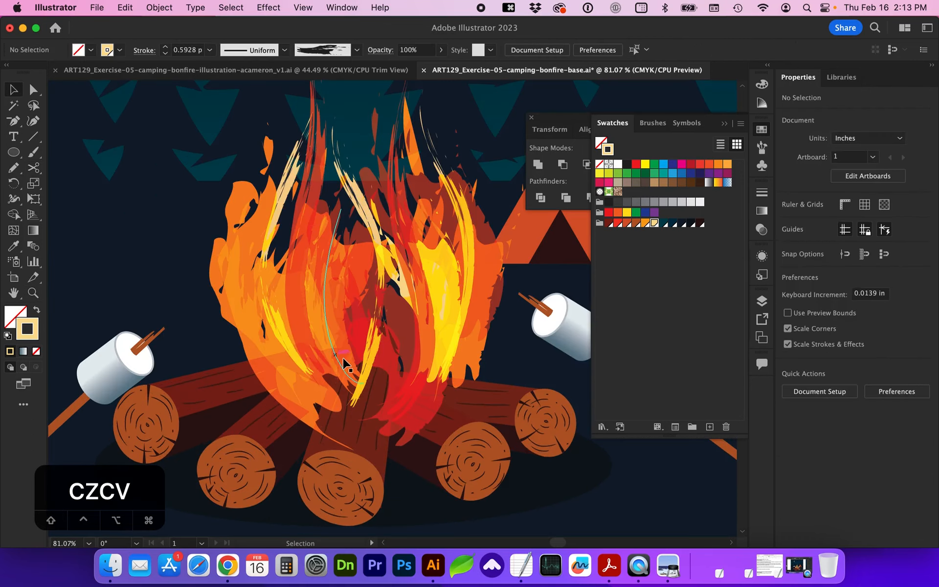
pyautogui.click(341, 298)
# Step: Group the selected flame strokes and lock the Fire layer
pyautogui.moveTo(315, 252); pyautogui.dragTo(440, 345)
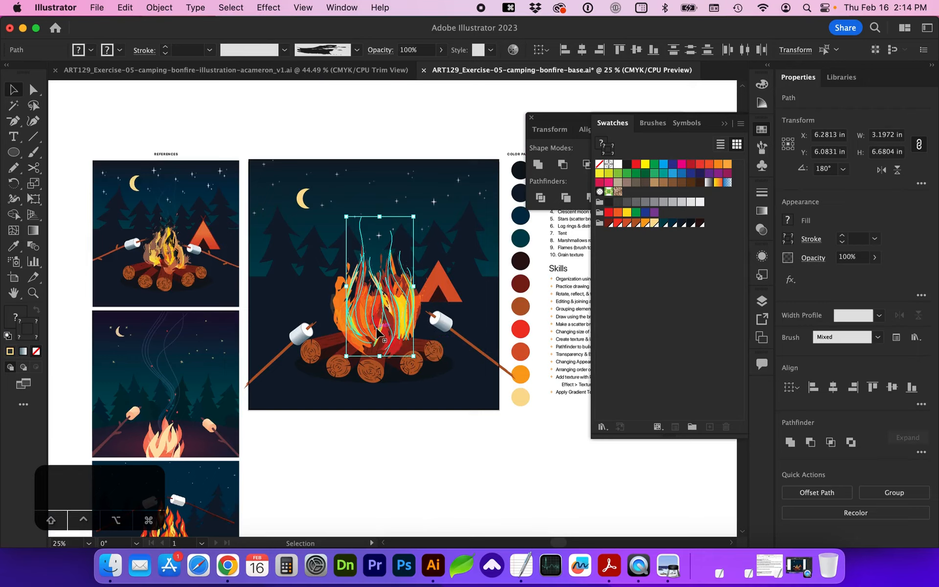
pyautogui.press('super+g')
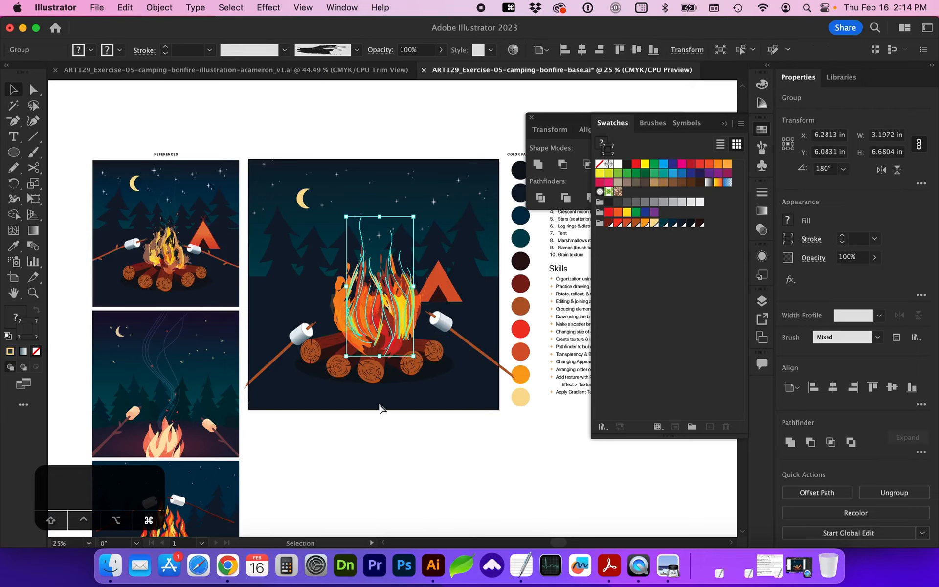
pyautogui.press('super+0')
pyautogui.hscroll(-5, 483, 287)
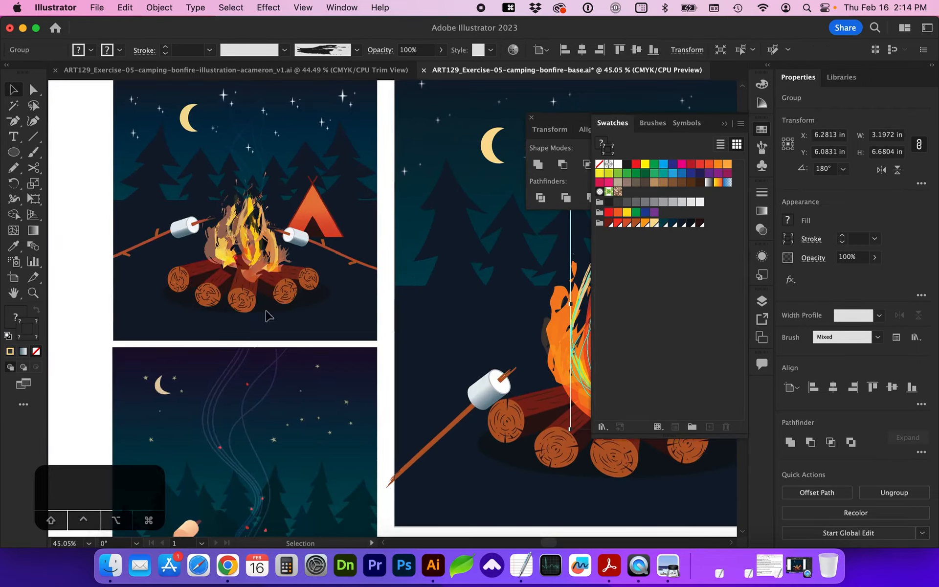
pyautogui.scroll(-3, 248, 467)
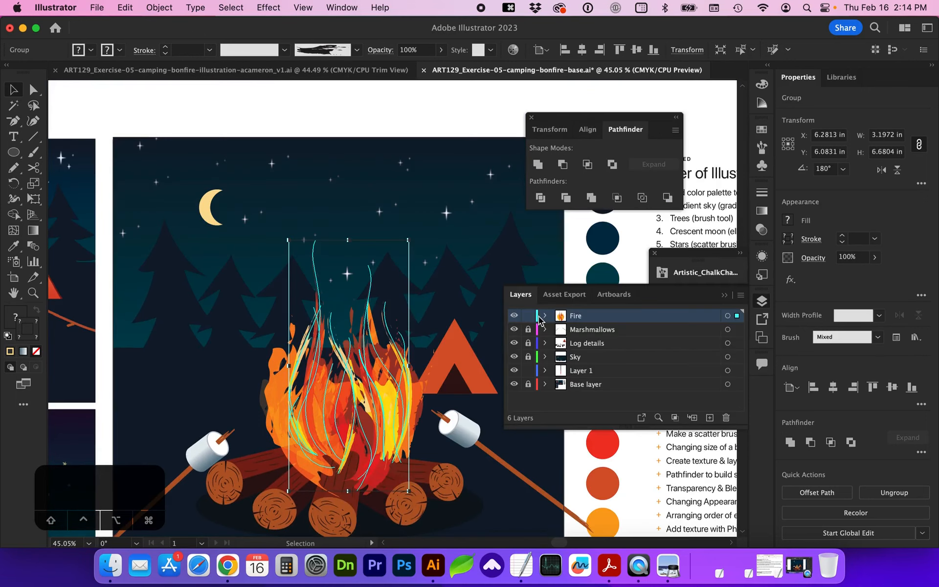
pyautogui.click(528, 316)
# Step: Add a new layer above Fire and name it Smoke
pyautogui.click(710, 418)
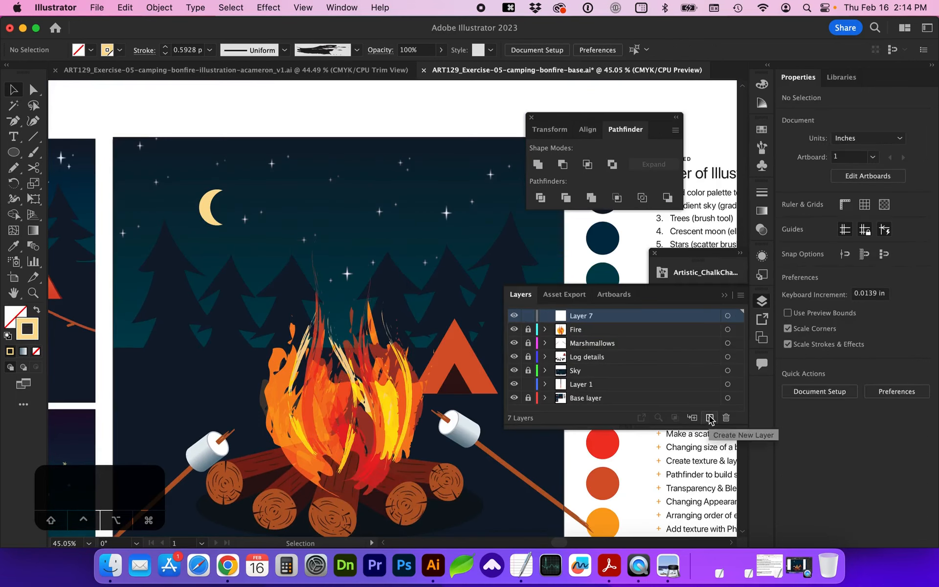
pyautogui.doubleClick(581, 316)
pyautogui.write('Smoke')
pyautogui.press('Return')
# Step: Paint five wavy pale yellow smoke wisps rising above the flames with the Paintbrush at 1 pt
pyautogui.click(33, 152)
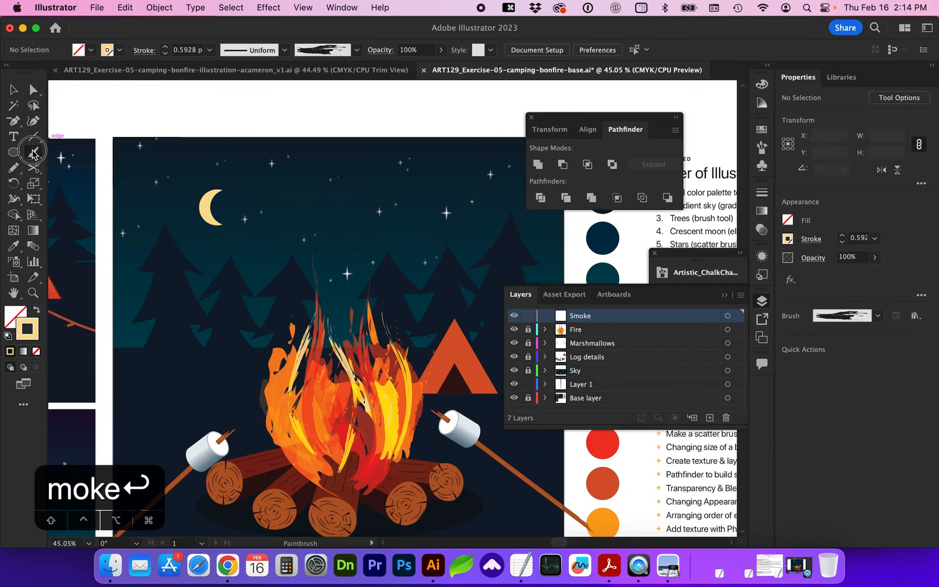
pyautogui.moveTo(349, 295)
pyautogui.mouseDown()
pyautogui.moveTo(330, 280)
pyautogui.moveTo(324, 250)
pyautogui.moveTo(348, 193)
pyautogui.moveTo(346, 120)
pyautogui.mouseUp()
pyautogui.moveTo(299, 310); pyautogui.dragTo(283, 198)
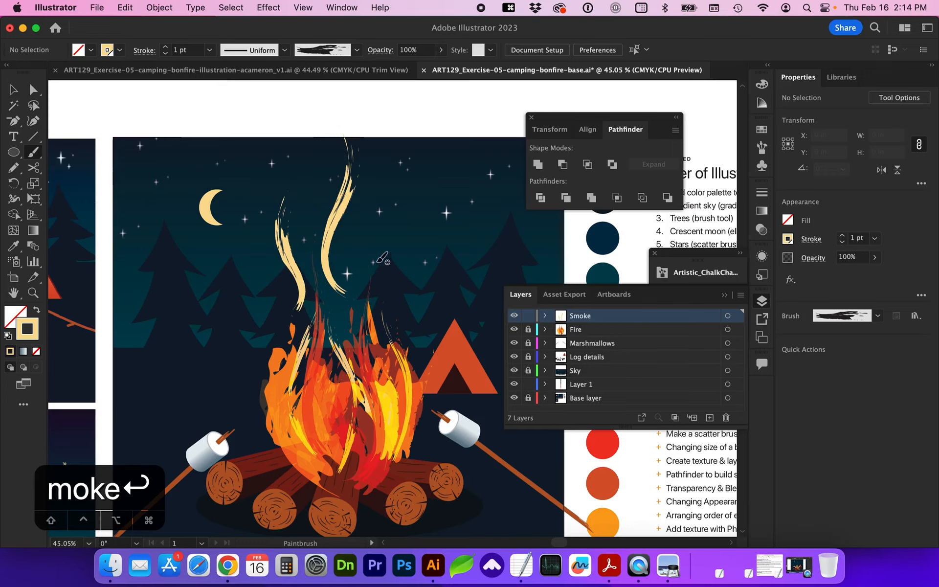
pyautogui.moveTo(370, 260)
pyautogui.mouseDown()
pyautogui.moveTo(390, 190)
pyautogui.moveTo(374, 137)
pyautogui.mouseUp()
# Step: Reduce the stroke weight of all the smoke wisps to 0.5 pt
pyautogui.press('v')
pyautogui.moveTo(185, 167); pyautogui.dragTo(448, 277)
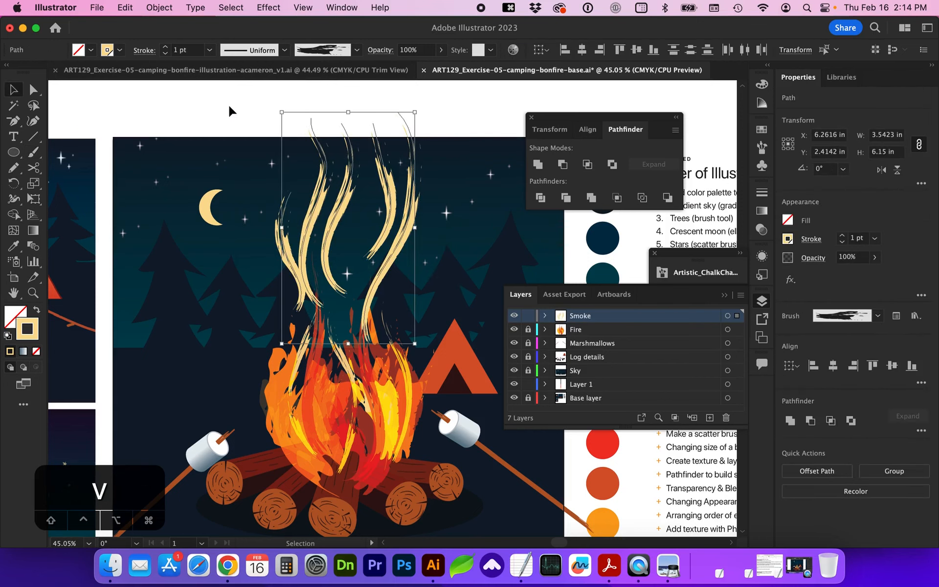
pyautogui.click(209, 50)
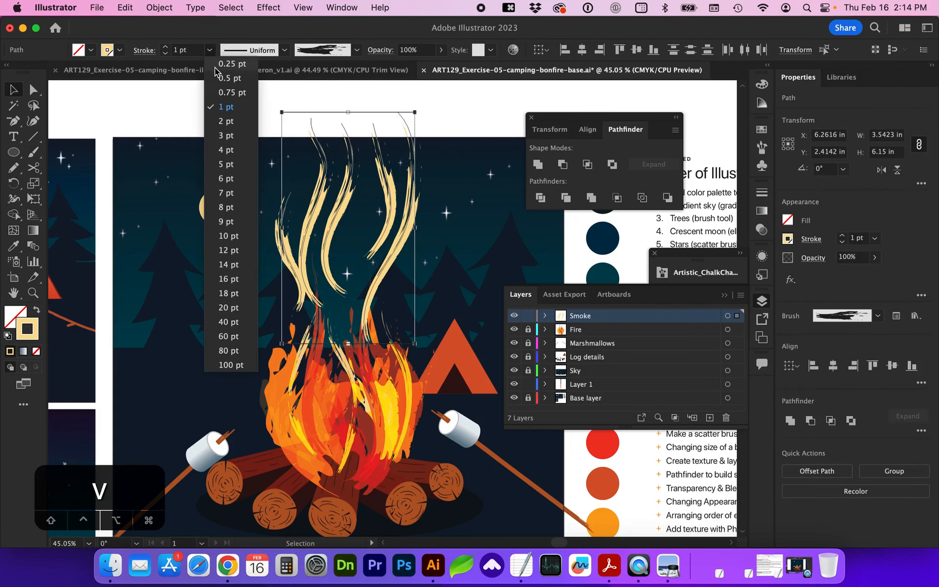
pyautogui.click(218, 77)
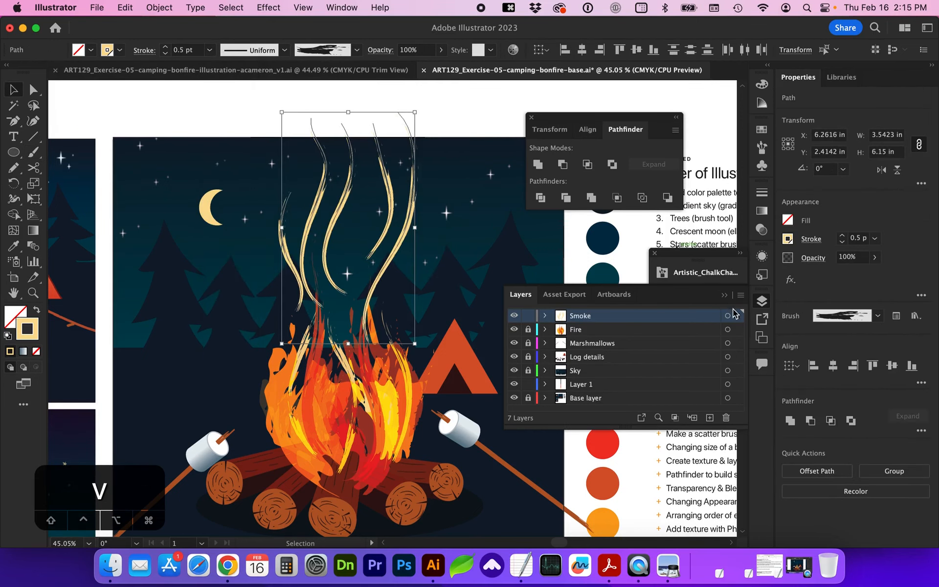
# Step: Apply the pale ink wash brush from the Artistic_Ink library to the smoke wisps and set their weight to 0.75 pt
pyautogui.click(711, 277)
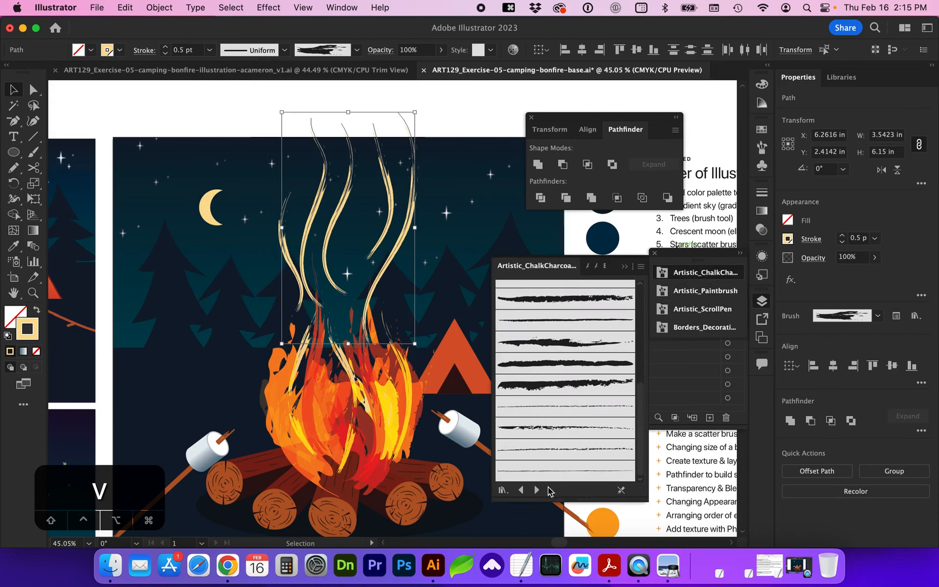
pyautogui.click(536, 490)
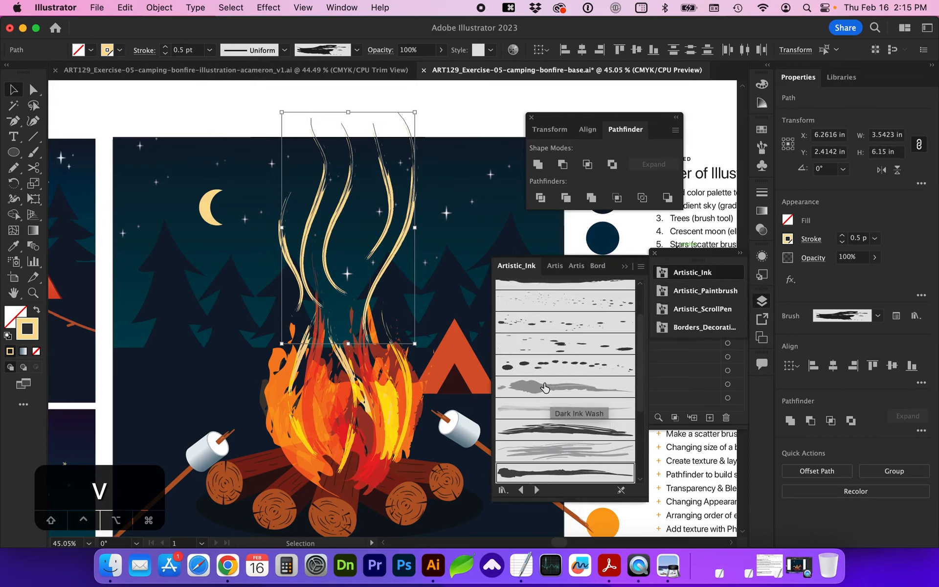
pyautogui.click(534, 413)
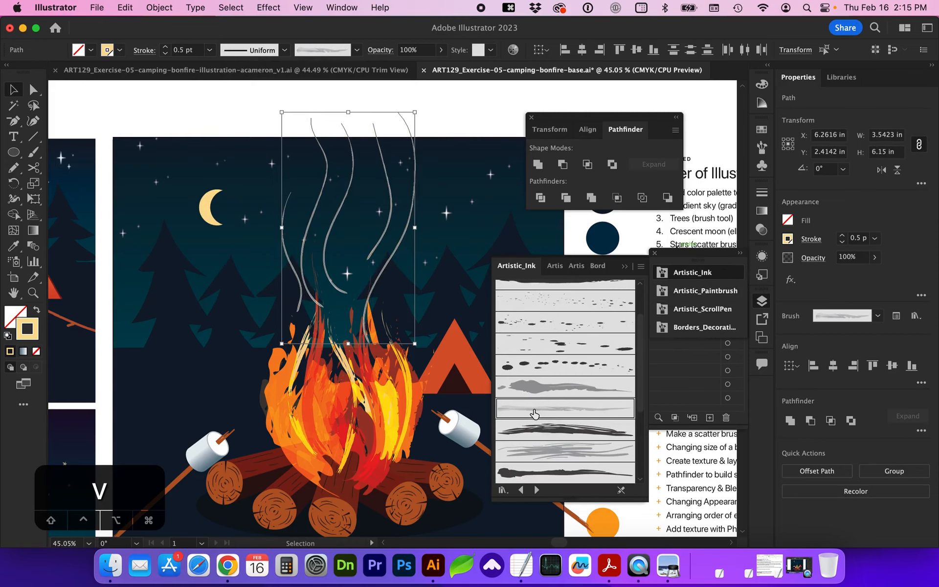
pyautogui.scroll(-4, 562, 391)
pyautogui.hscroll(2, 338, 259)
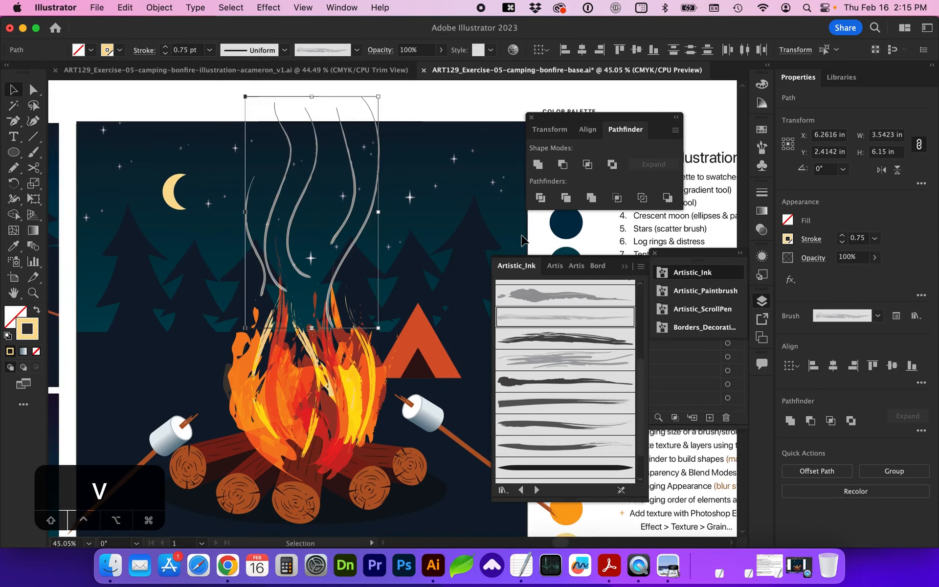
# Step: Set the blending mode of the smoke wisps to Overlay
pyautogui.click(760, 231)
pyautogui.click(761, 230)
pyautogui.click(760, 233)
pyautogui.click(654, 207)
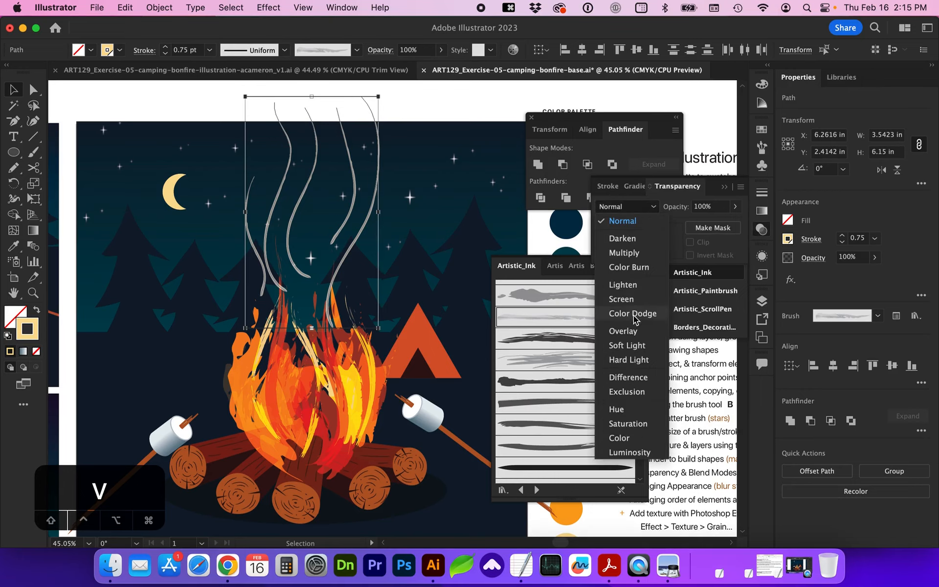
pyautogui.click(632, 332)
pyautogui.hscroll(2, 445, 245)
pyautogui.click(427, 108)
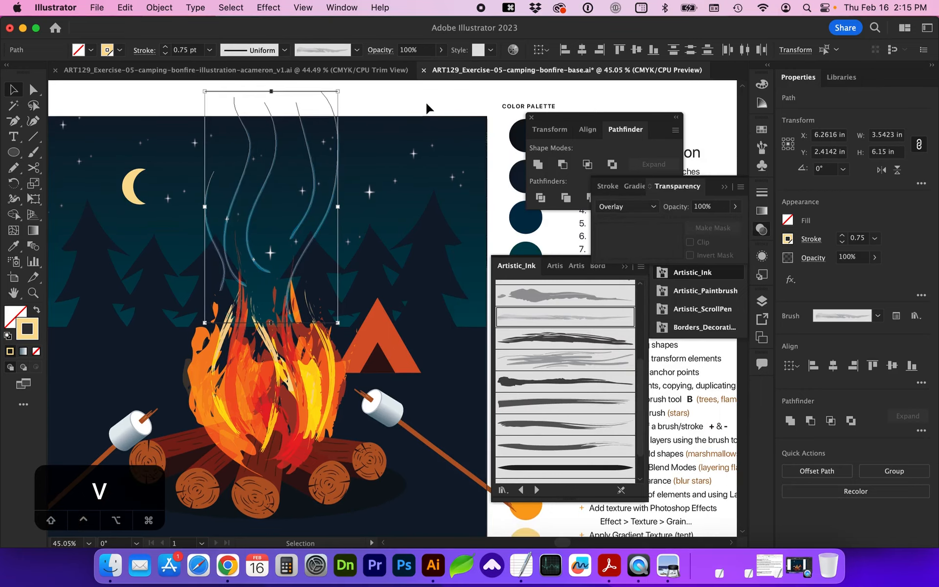
# Step: Group all the smoke wisps and scale the group down to about 3.39 by 6.00 in
pyautogui.click(303, 220)
pyautogui.moveTo(187, 209); pyautogui.dragTo(334, 182)
pyautogui.press('a')
pyautogui.press('cmd+g')
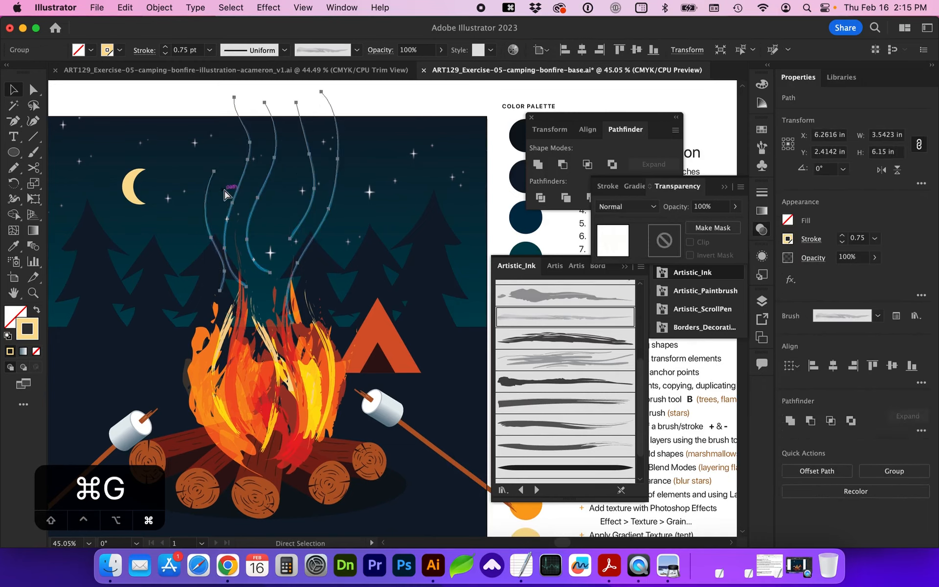
pyautogui.press('v')
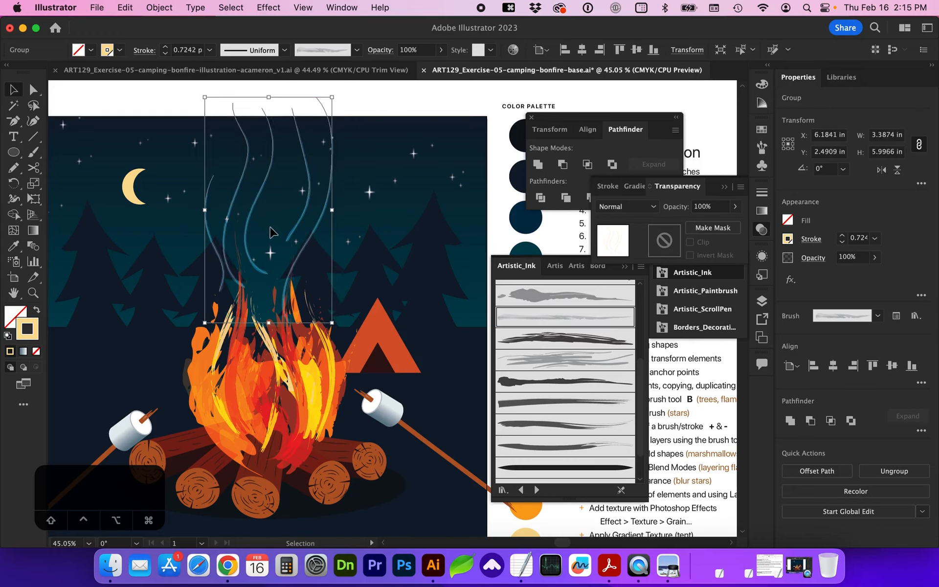
# Step: Brush a short smoke wisp about 0.61 by 1.48 in between the middle wisps and move it into the smoke group
pyautogui.press('b')
pyautogui.moveTo(264, 240); pyautogui.dragTo(290, 184)
pyautogui.press('v')
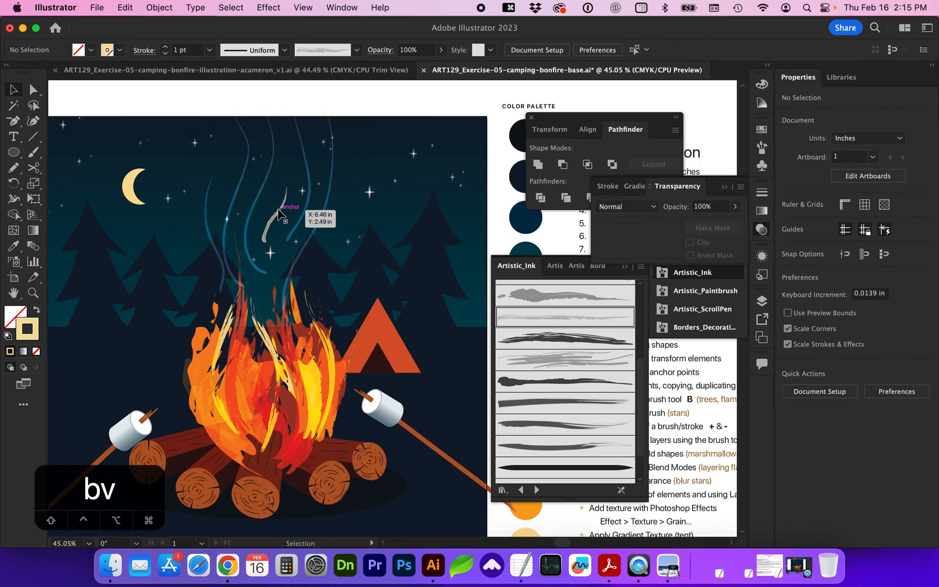
pyautogui.click(276, 211)
pyautogui.press('BackSpace')
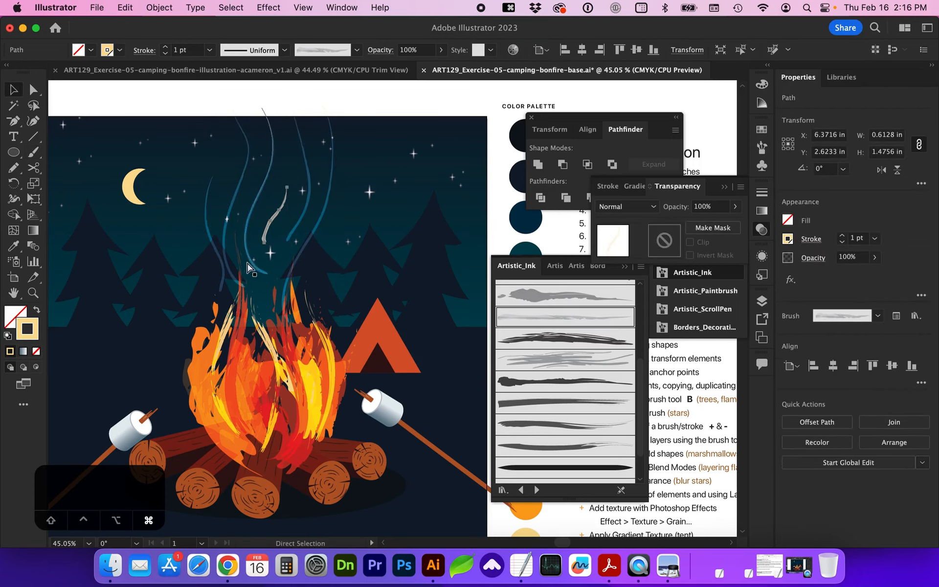
pyautogui.doubleClick(310, 190)
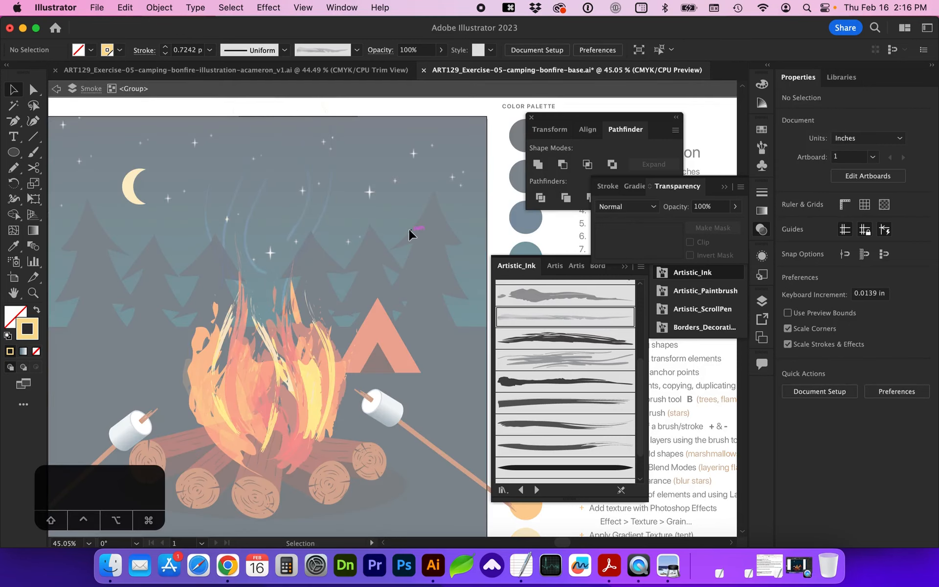
pyautogui.press('super')
pyautogui.press('super+f')
# Step: Match the new wisp's stroke and Overlay blending to a neighbouring wisp with the Eyedropper, and exit the smoke group
pyautogui.press('i')
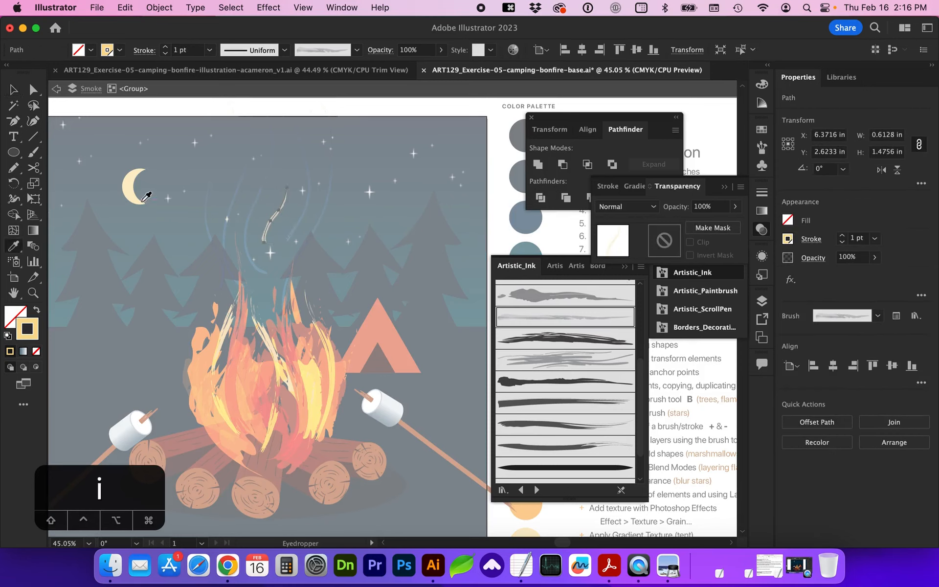
pyautogui.click(300, 198)
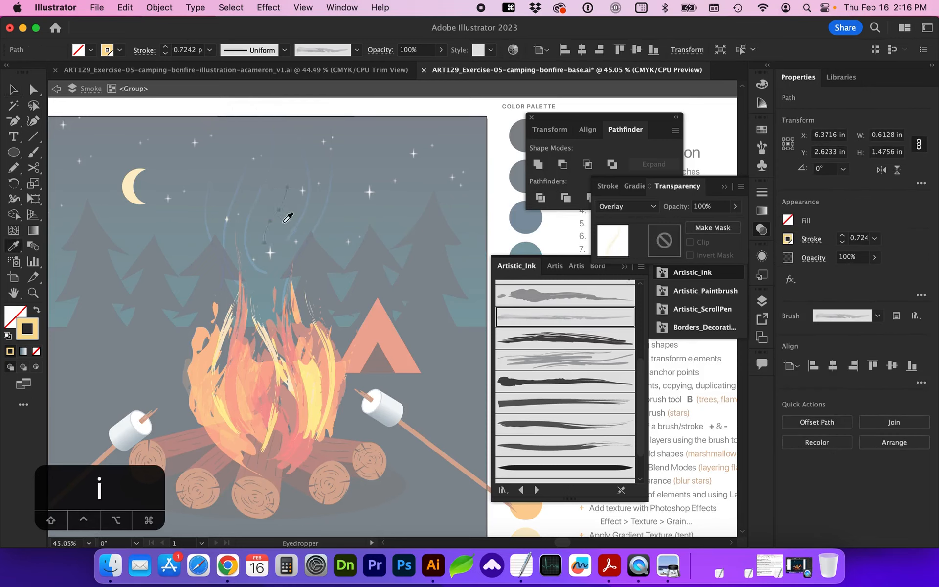
pyautogui.press('v')
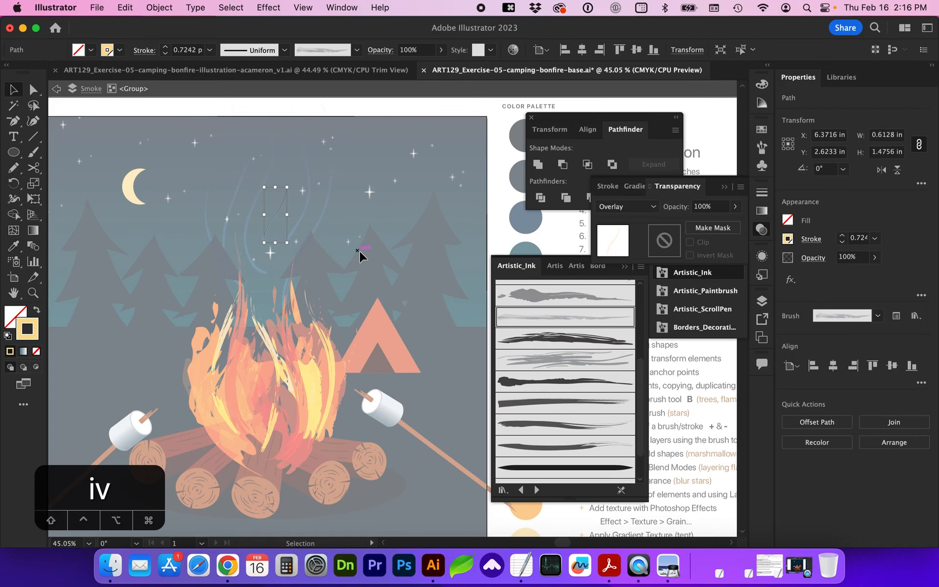
pyautogui.doubleClick(360, 253)
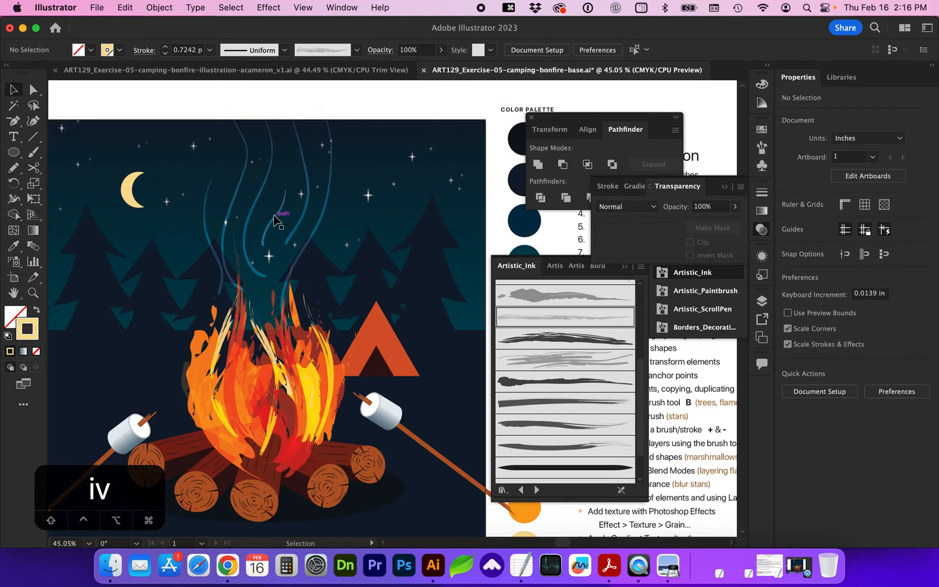
# Step: Inside the smoke group, set the blending mode of all the individual wisps to Normal
pyautogui.doubleClick(274, 216)
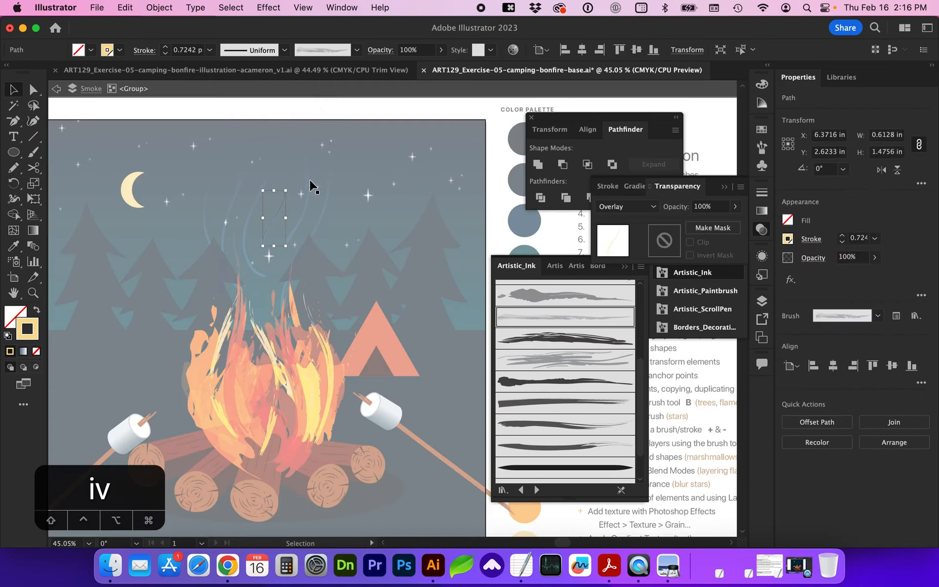
pyautogui.moveTo(386, 251); pyautogui.dragTo(177, 173)
pyautogui.click(617, 208)
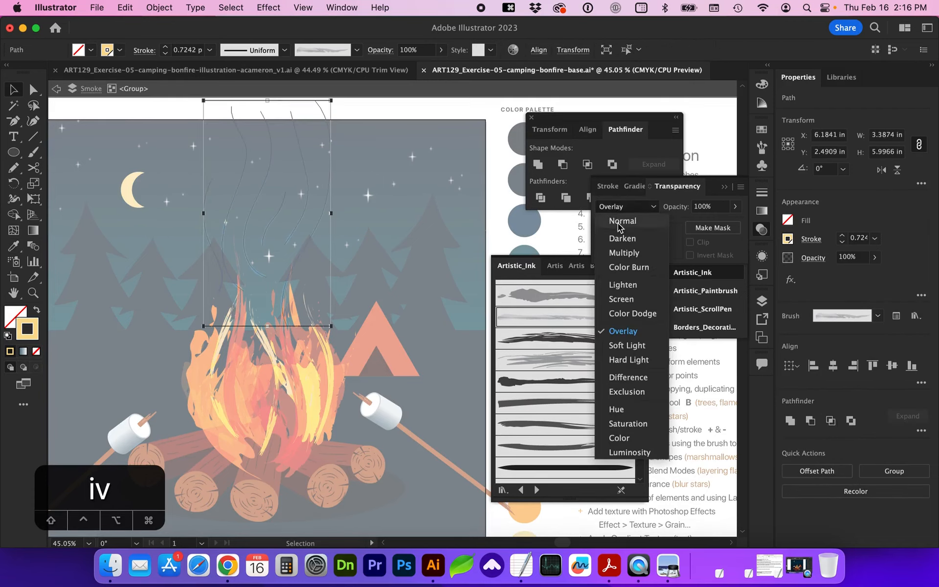
pyautogui.click(619, 222)
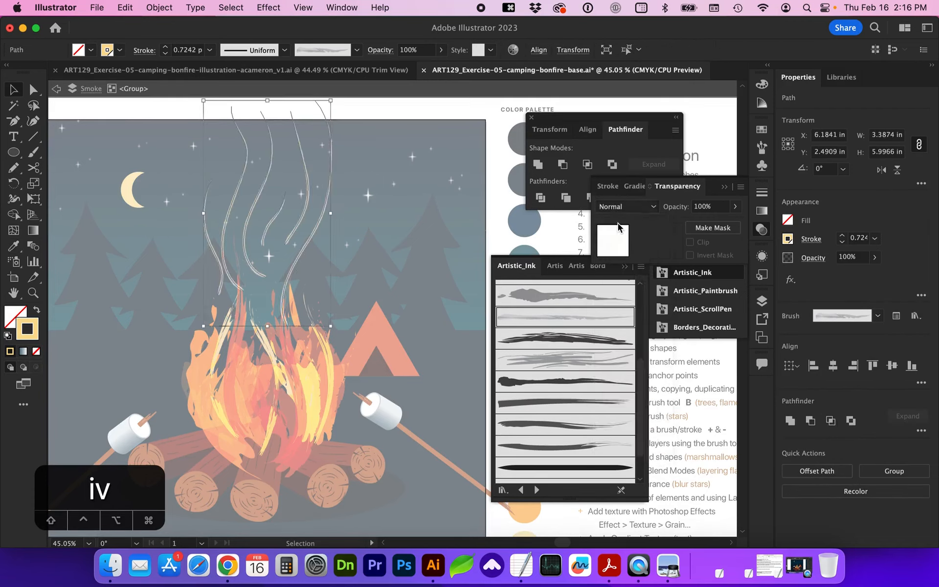
pyautogui.doubleClick(407, 210)
# Step: Set the blending mode of the whole smoke group to Overlay
pyautogui.click(305, 211)
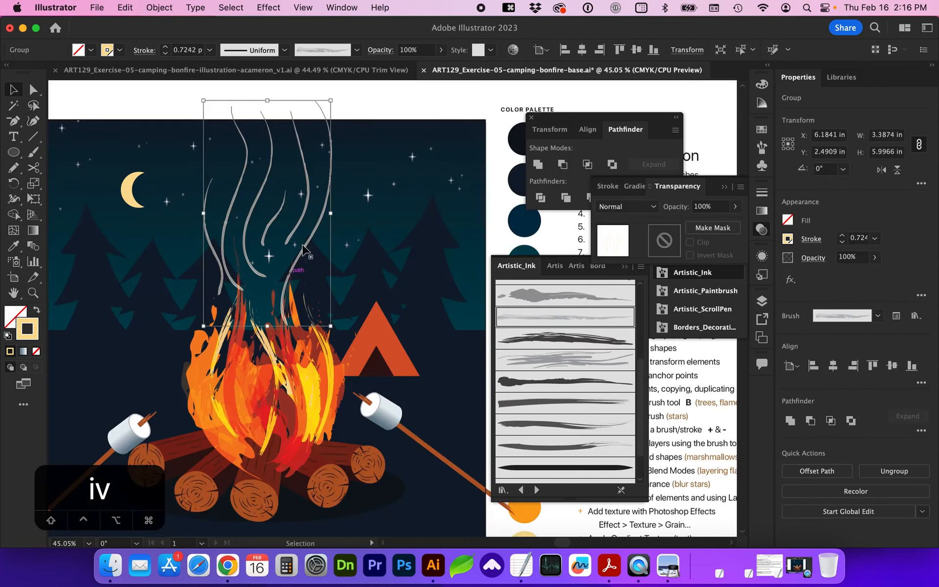
pyautogui.click(650, 209)
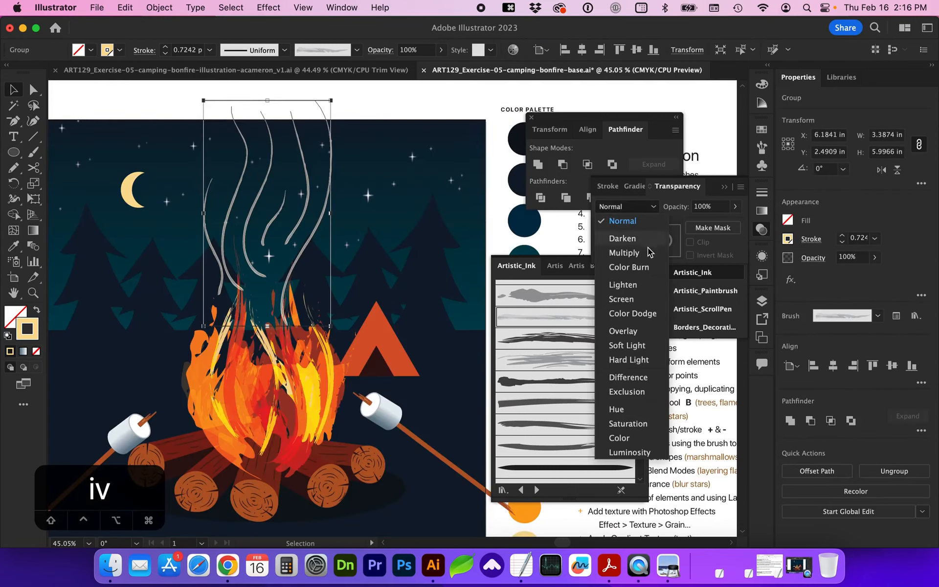
pyautogui.click(622, 331)
pyautogui.click(407, 220)
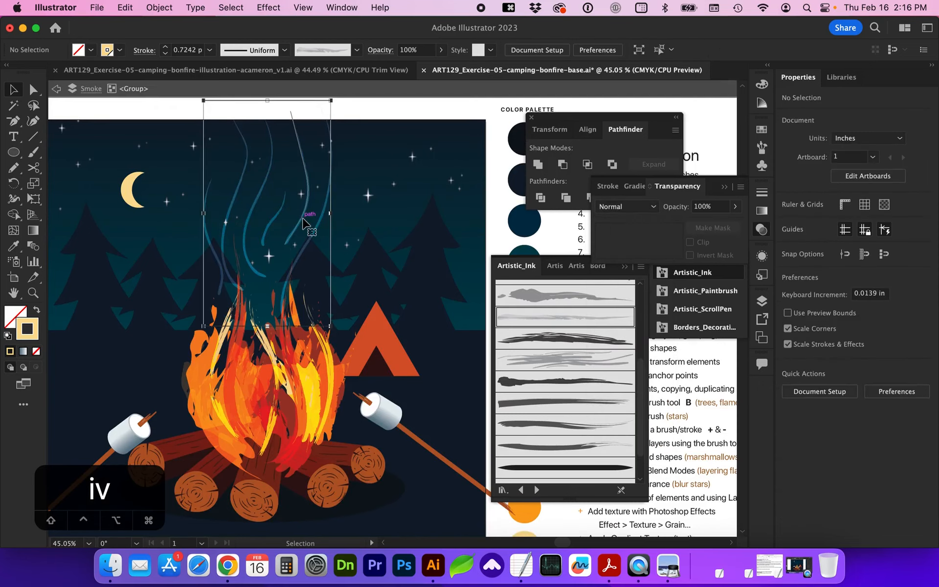
# Step: Cut the long wisp above the fire with the Scissors tool and break up the smoke lines with the Eraser
pyautogui.doubleClick(303, 221)
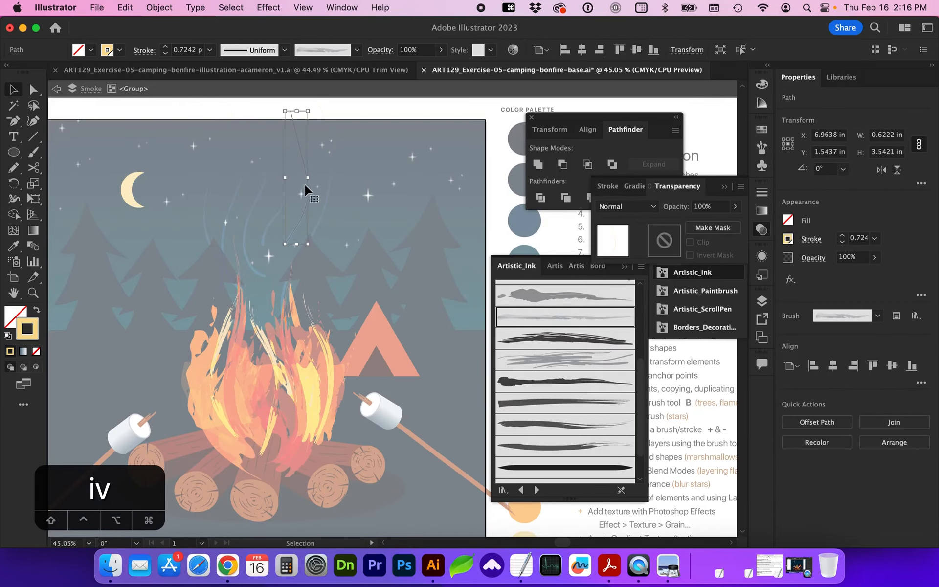
pyautogui.press('c')
pyautogui.click(305, 170)
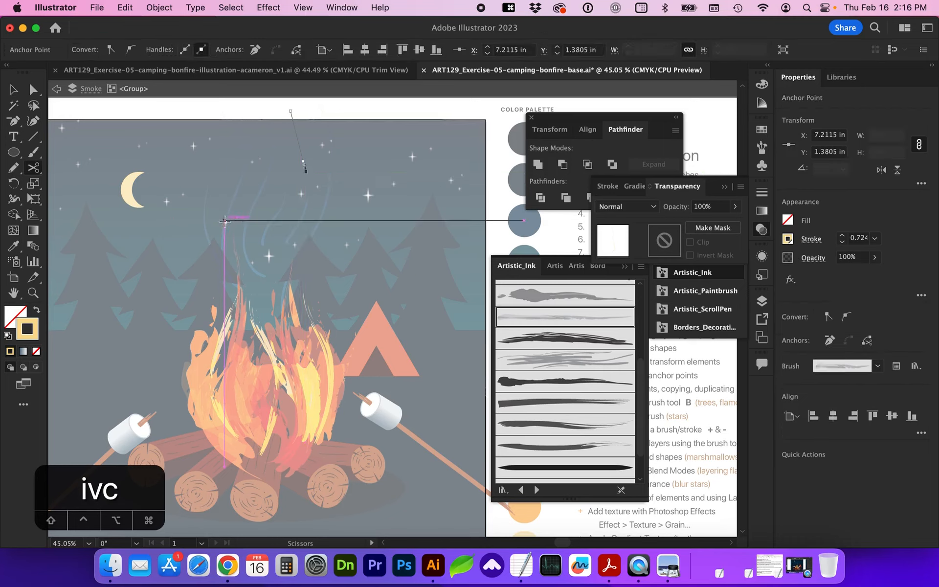
pyautogui.hotkey('shift', 'e')
pyautogui.press('v')
# Step: Lower the smoke group's opacity to 34% and resize the group to about 2.91 by 7.18 in
pyautogui.click(349, 223)
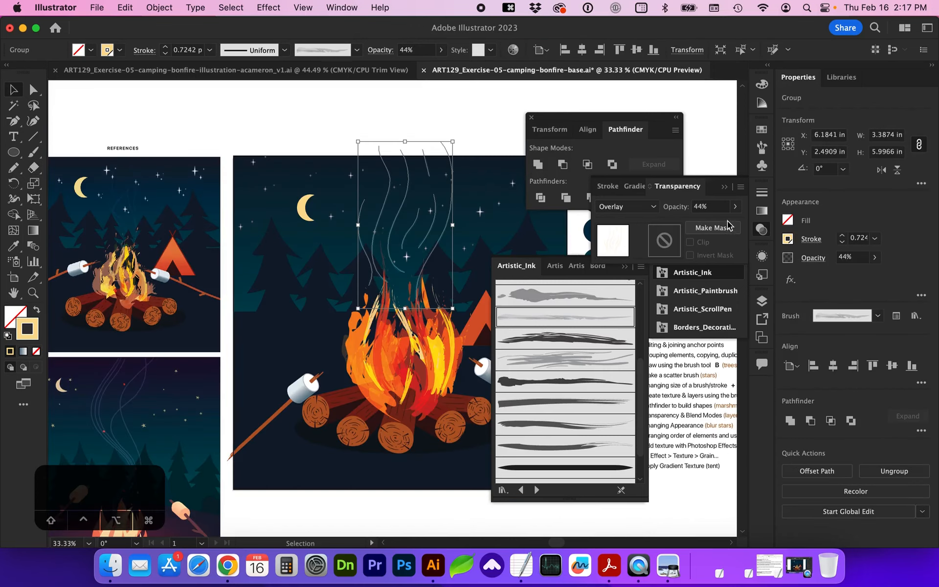
pyautogui.click(735, 207)
pyautogui.moveTo(703, 224); pyautogui.dragTo(701, 224)
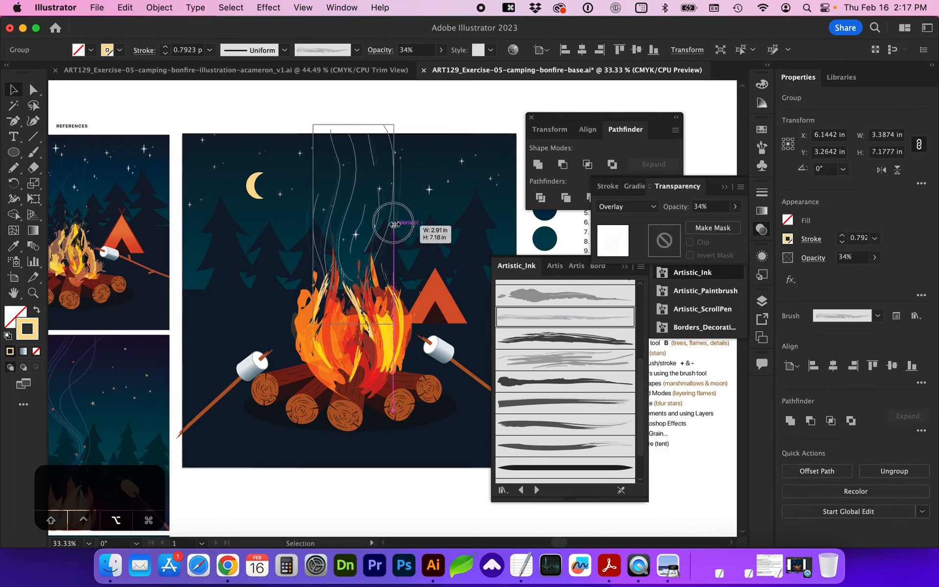
# Step: Brush a curving smoke wisp about 0.83 by 3.43 in above the flames and move it into the smoke group
pyautogui.press('super+shift+a')
pyautogui.press('b')
pyautogui.moveTo(374, 245); pyautogui.dragTo(354, 149)
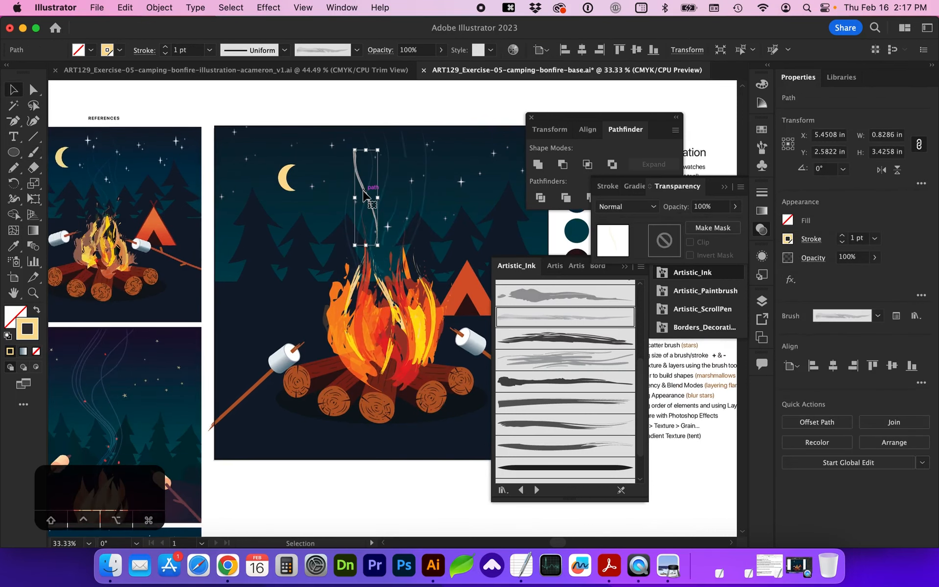
pyautogui.press('super+shift+a')
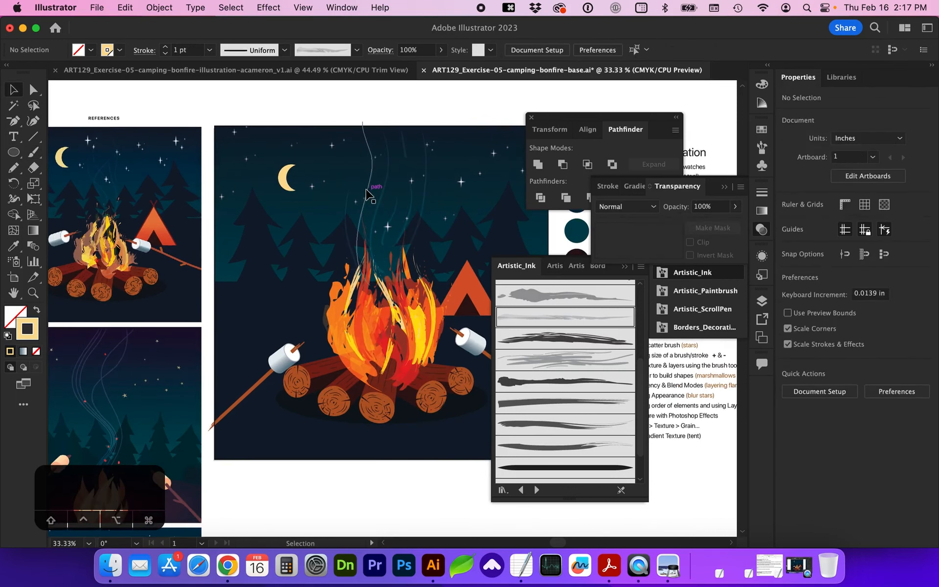
pyautogui.doubleClick(368, 194)
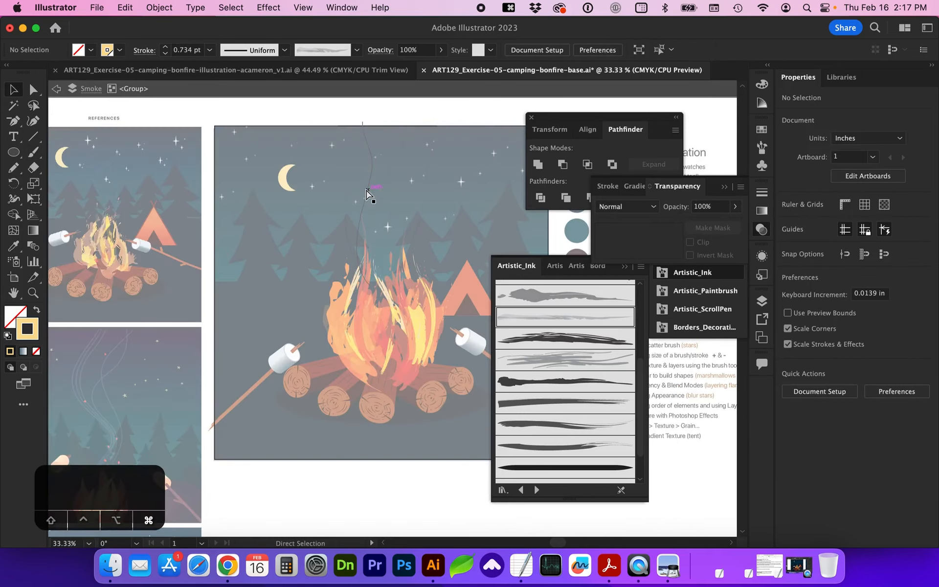
pyautogui.press('super+f')
pyautogui.doubleClick(295, 226)
# Step: Reduce the new curving wisp's stroke weight to 0.5 pt
pyautogui.press('a')
pyautogui.click(371, 246)
pyautogui.press('z')
pyautogui.moveTo(379, 146); pyautogui.dragTo(416, 147)
pyautogui.press('a')
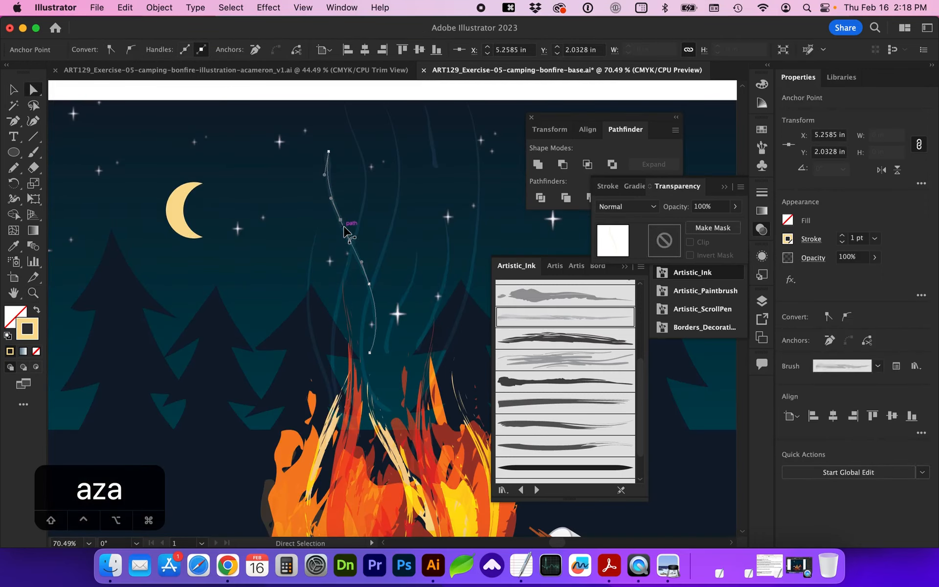
pyautogui.click(762, 190)
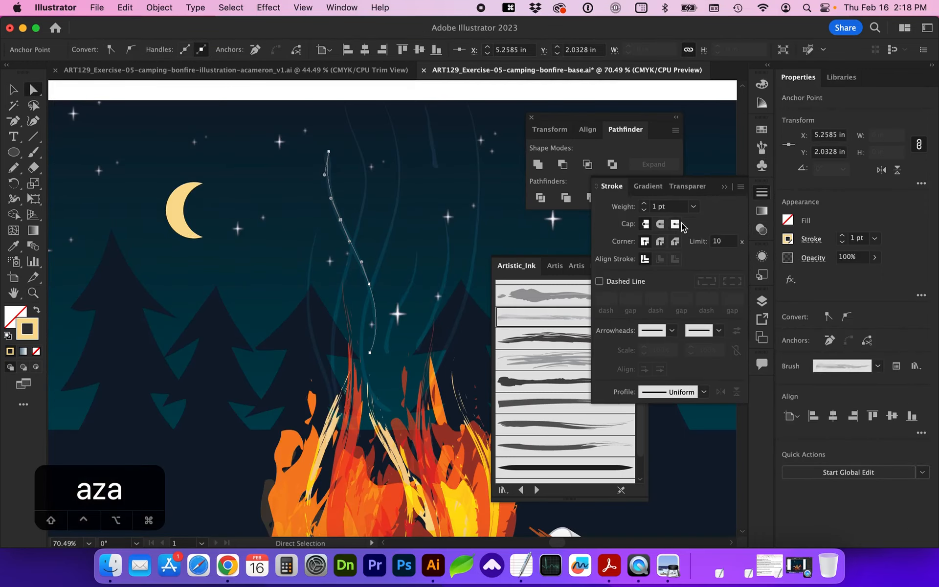
pyautogui.click(694, 206)
pyautogui.click(702, 235)
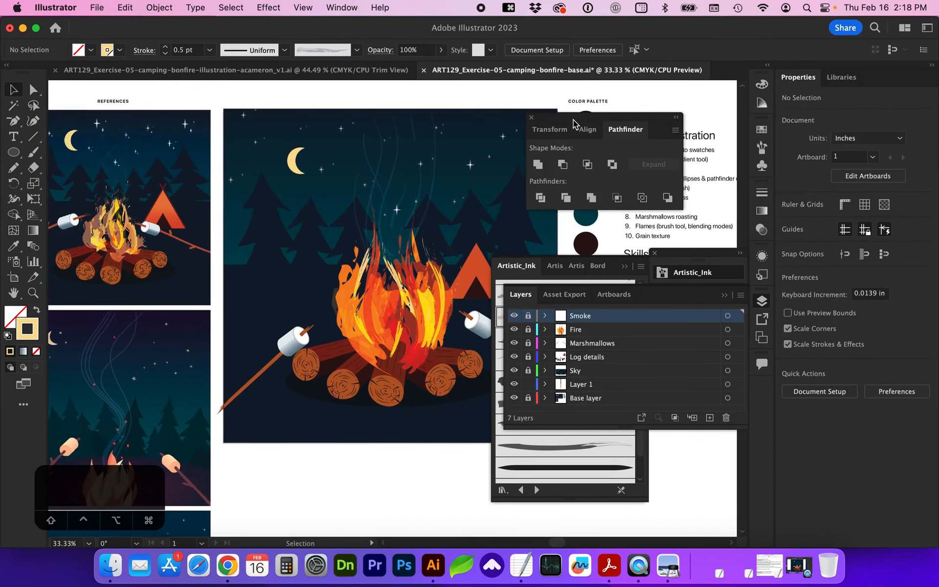
# Step: Move the Pathfinder panel off the artwork and close the Artistic_Ink brush library
pyautogui.moveTo(573, 123); pyautogui.dragTo(638, 123)
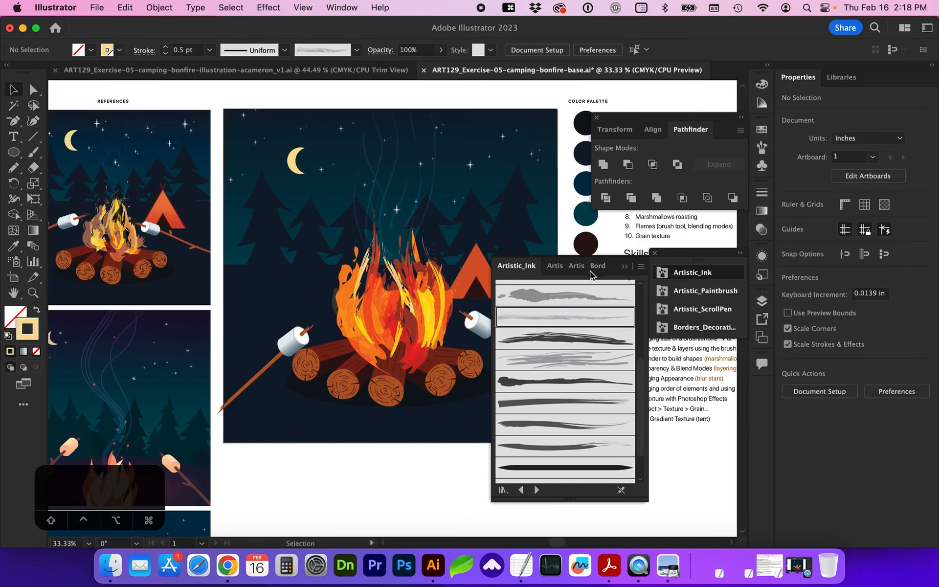
pyautogui.click(655, 254)
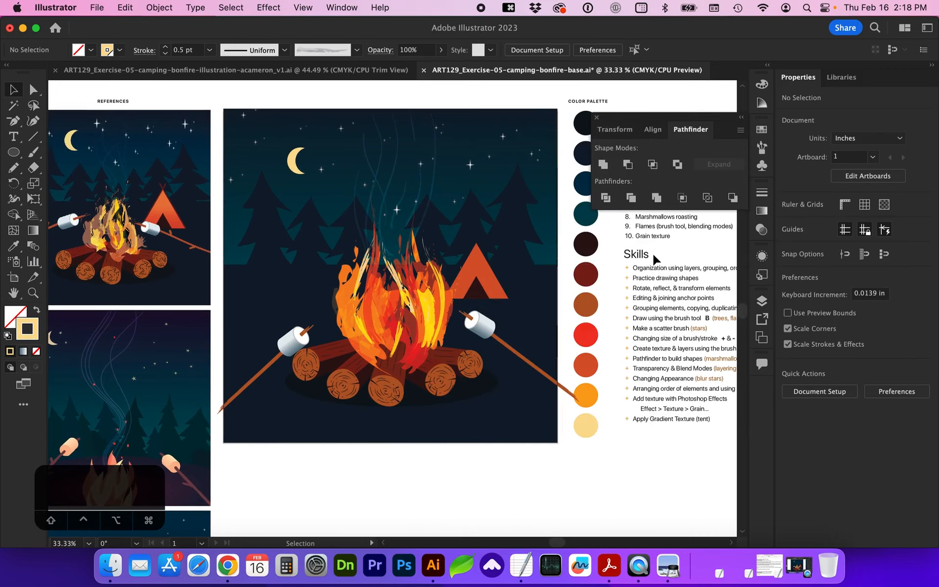
pyautogui.hscroll(-5, 562, 352)
pyautogui.scroll(2, 562, 352)
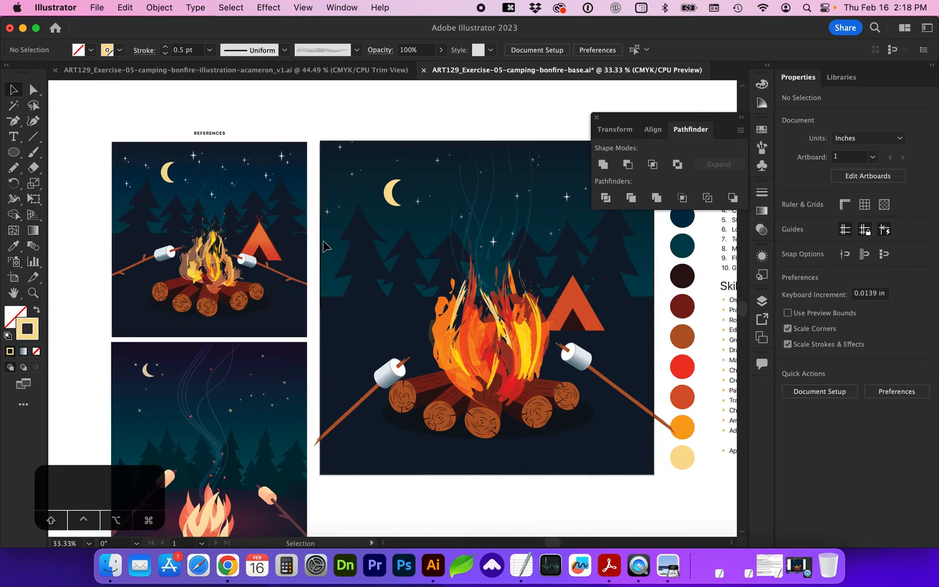
pyautogui.hscroll(3, 538, 294)
pyautogui.scroll(1, 538, 293)
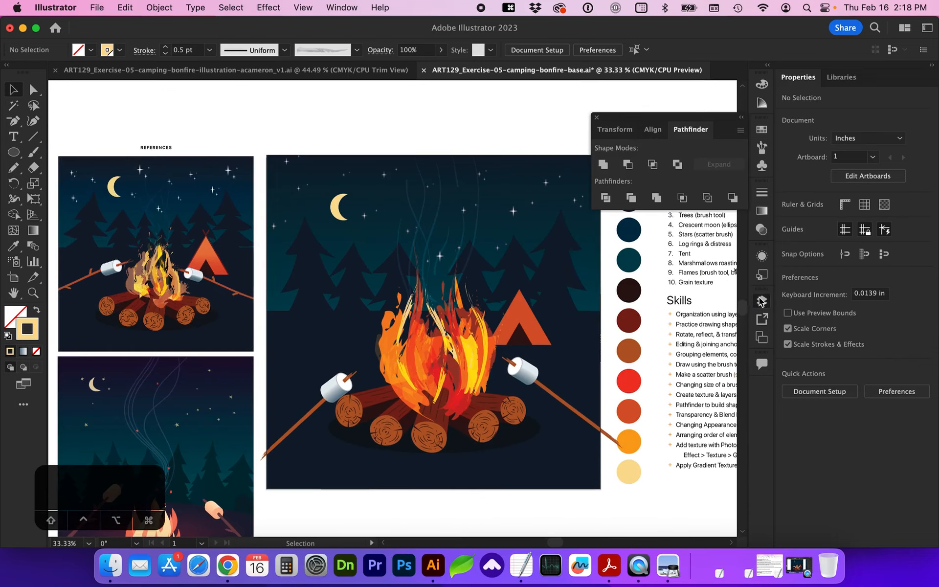
# Step: Show the layer list and examine the smoke, embers and trees in the middle reference illustration against the artwork
pyautogui.click(761, 301)
pyautogui.scroll(-3, 451, 317)
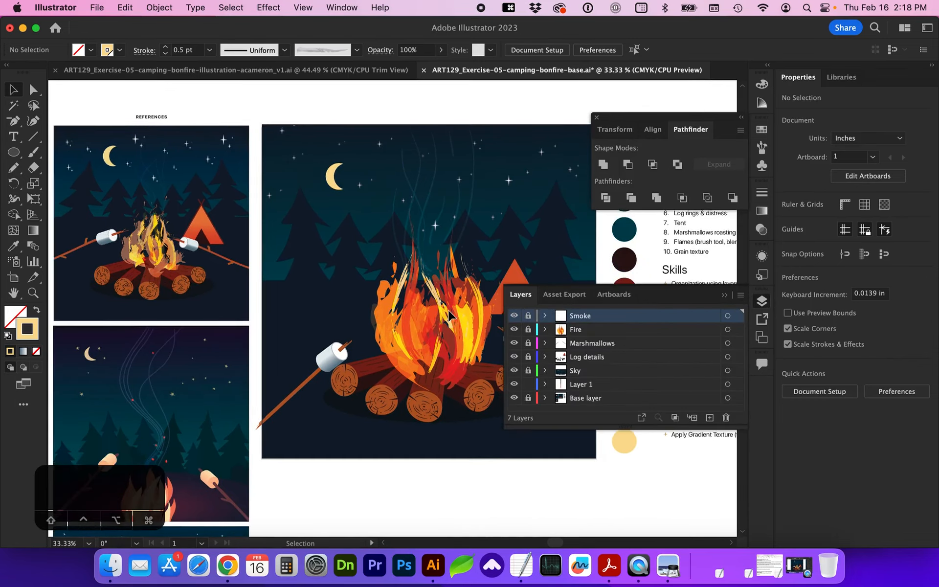
pyautogui.hscroll(-3, 450, 316)
pyautogui.hscroll(5, 450, 316)
pyautogui.scroll(2, 451, 317)
pyautogui.scroll(-3, 450, 316)
pyautogui.hscroll(-2, 450, 317)
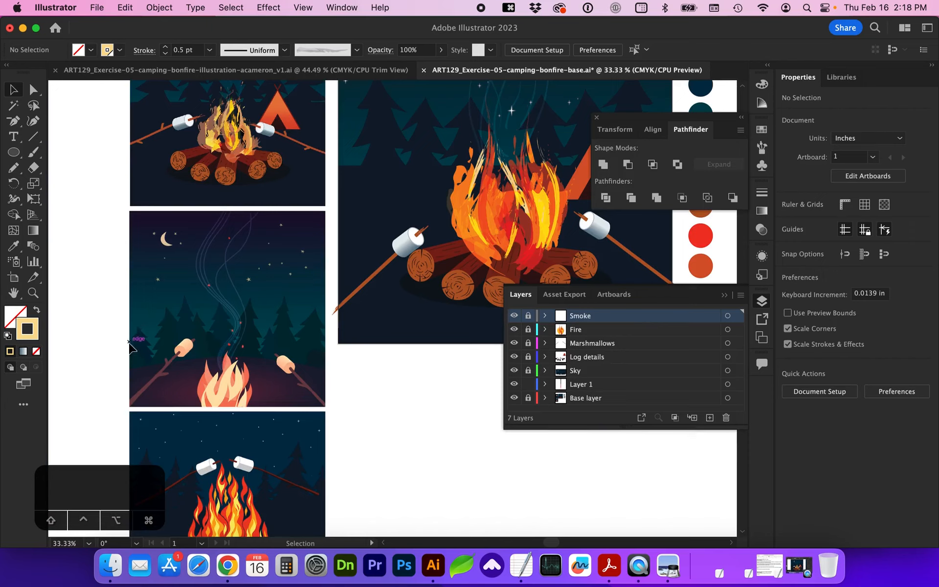
pyautogui.press('z')
pyautogui.click(241, 335)
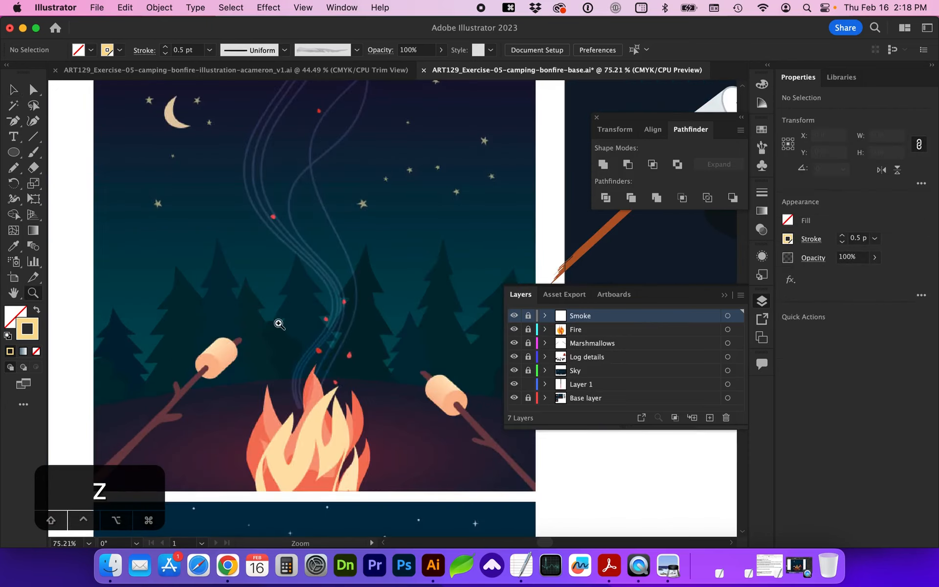
pyautogui.hscroll(5, 435, 336)
pyautogui.scroll(4, 435, 337)
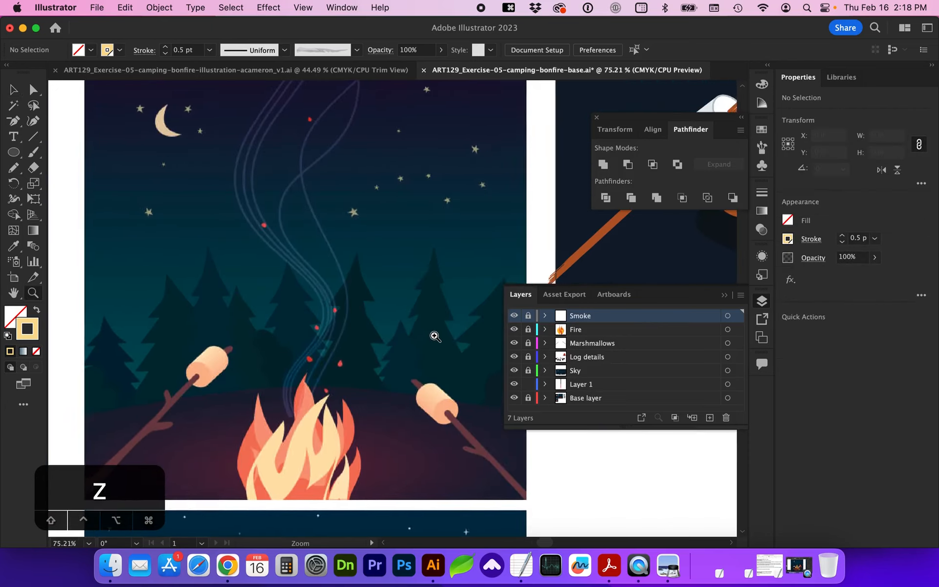
pyautogui.press('super+minus')
pyautogui.press('super+minus')
pyautogui.press('super+minus')
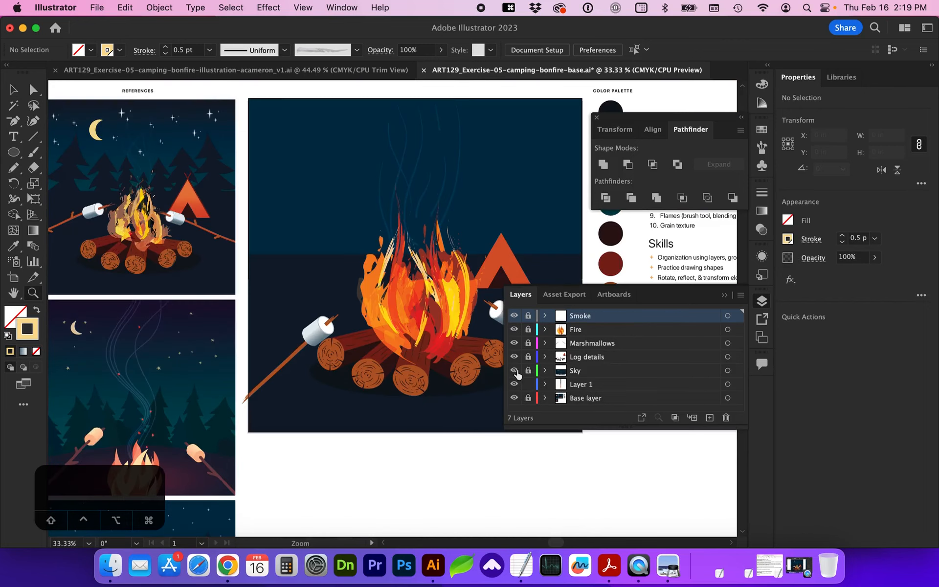
# Step: Make the Sky layer visible, unlock it and expand it to list its groups
pyautogui.click(514, 371)
pyautogui.click(527, 370)
pyautogui.click(13, 89)
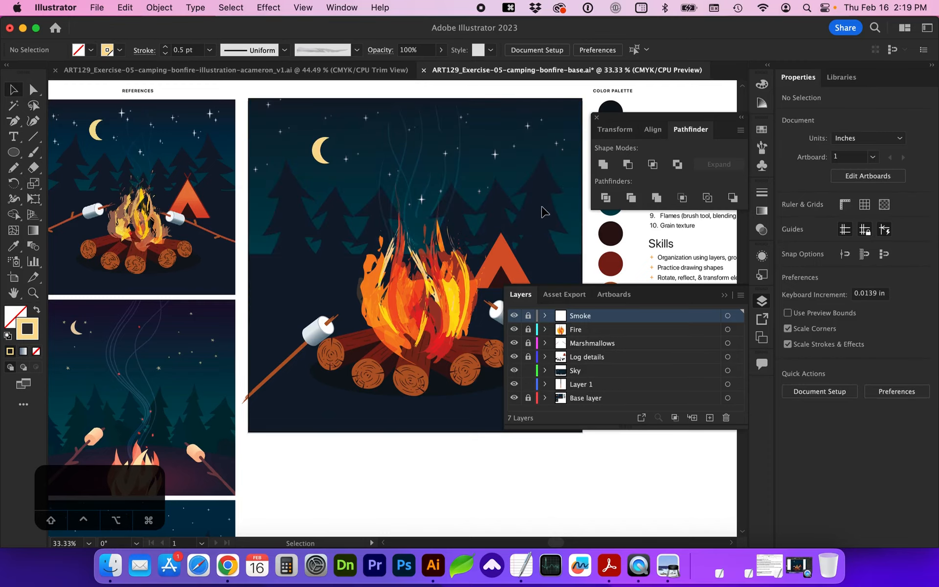
pyautogui.click(597, 371)
pyautogui.click(544, 370)
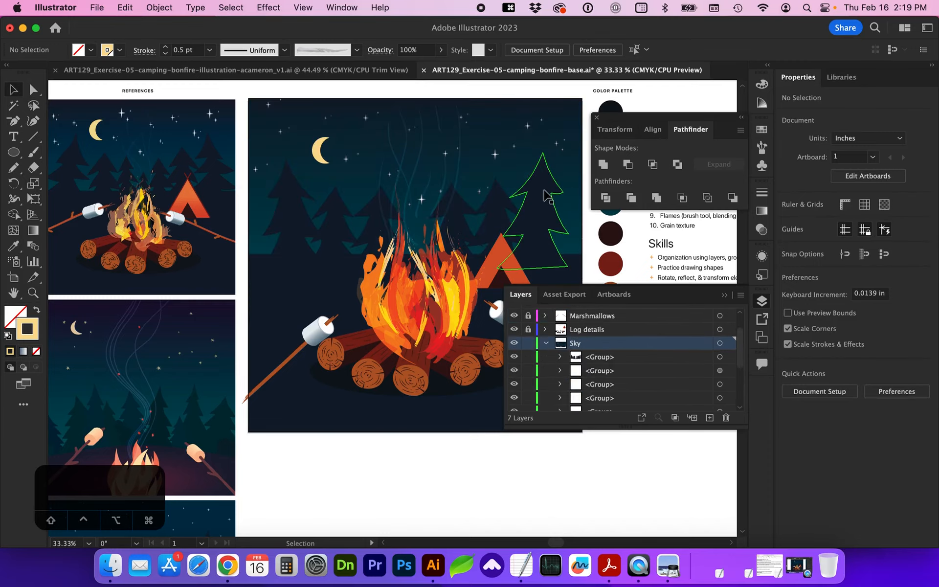
pyautogui.hscroll(-1, 328, 479)
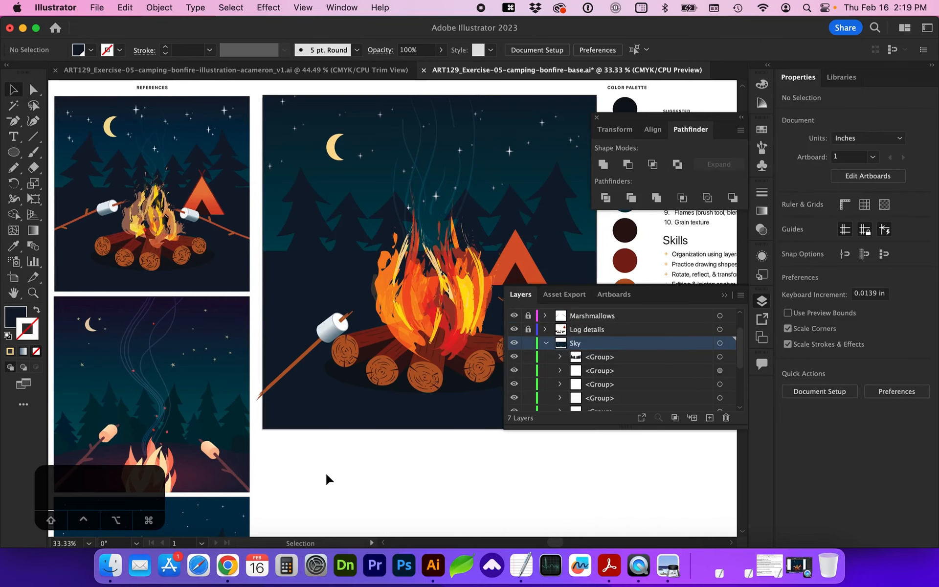
# Step: Examine the grain texture on the flames, marshmallow and logs in the finished camping-bonfire-illustration document
pyautogui.press('z')
pyautogui.moveTo(94, 161); pyautogui.dragTo(231, 294)
pyautogui.press('v')
pyautogui.click(234, 70)
pyautogui.press('z')
pyautogui.moveTo(281, 254); pyautogui.dragTo(467, 384)
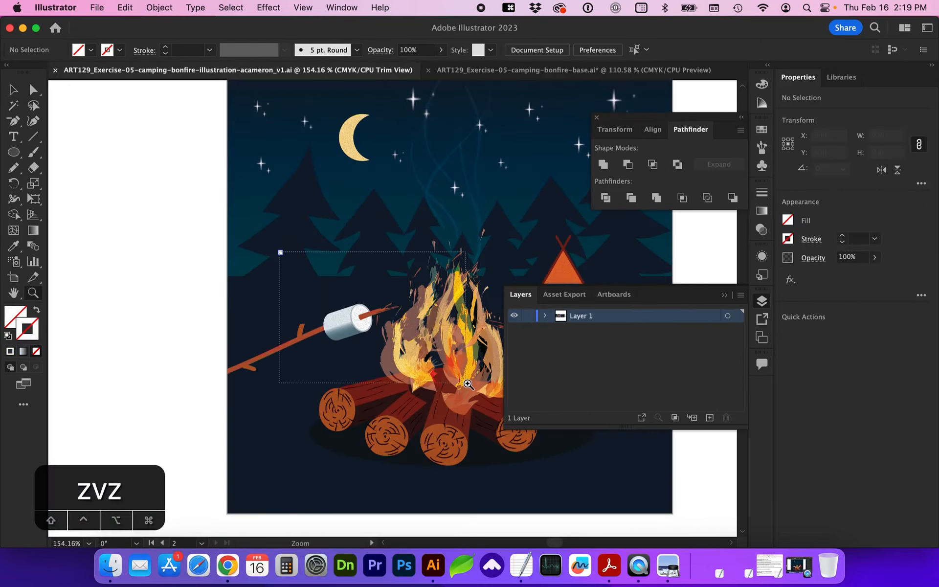
pyautogui.hscroll(10, 394, 384)
pyautogui.scroll(-2, 394, 383)
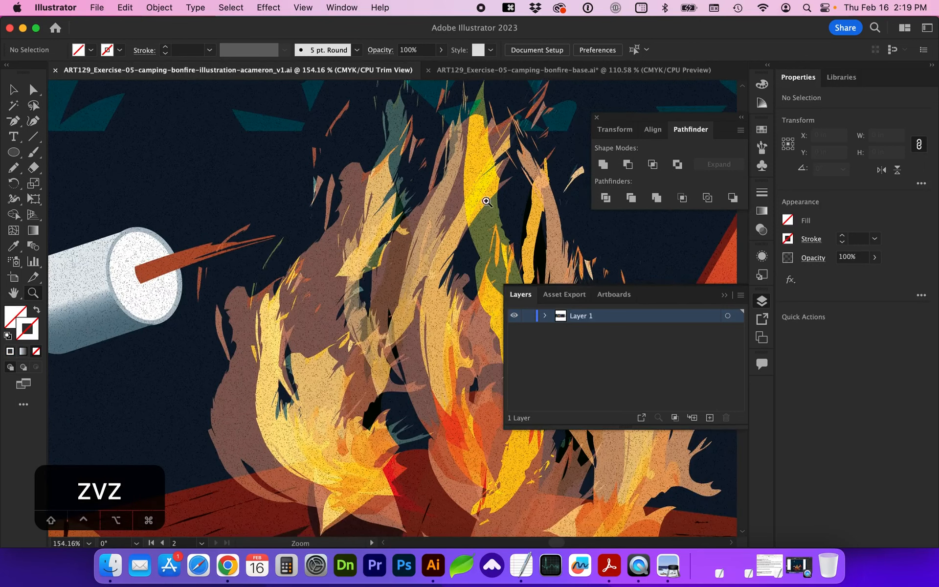
pyautogui.press('super+0')
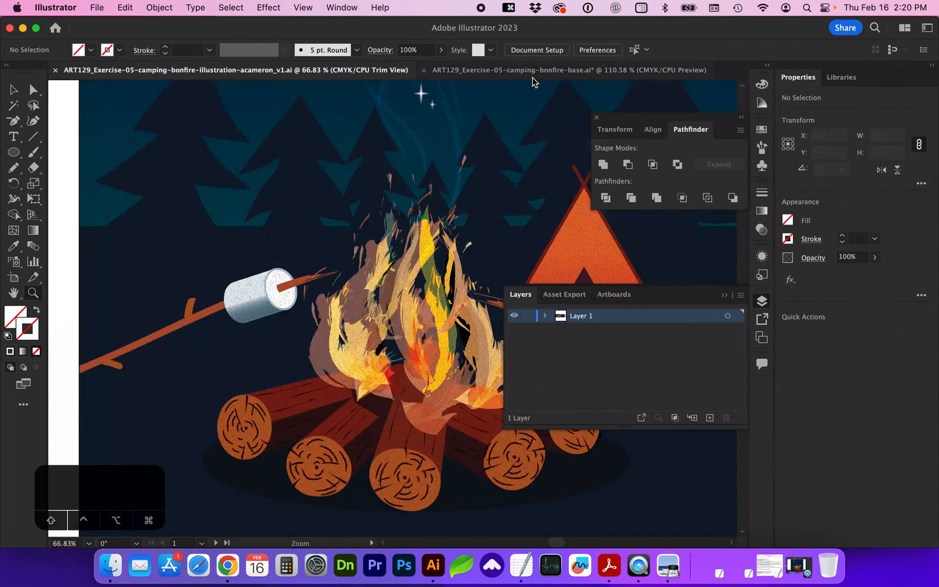
# Step: Return to the camping-bonfire-base document and add a new layer named Texture above the Smoke layer
pyautogui.click(533, 70)
pyautogui.press('m')
pyautogui.click(547, 371)
pyautogui.click(609, 321)
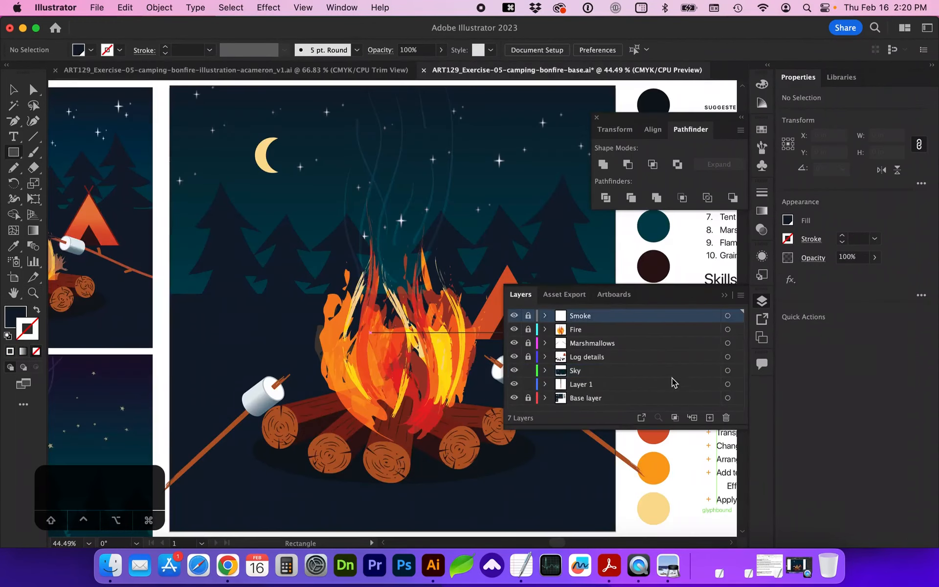
pyautogui.click(709, 417)
pyautogui.doubleClick(581, 315)
pyautogui.write('Texture')
pyautogui.press('Return')
# Step: Draw a 12 x 12 in rectangle on the Texture layer, covering the whole bonfire artboard
pyautogui.click(761, 301)
pyautogui.moveTo(170, 86); pyautogui.dragTo(615, 531)
pyautogui.press('v')
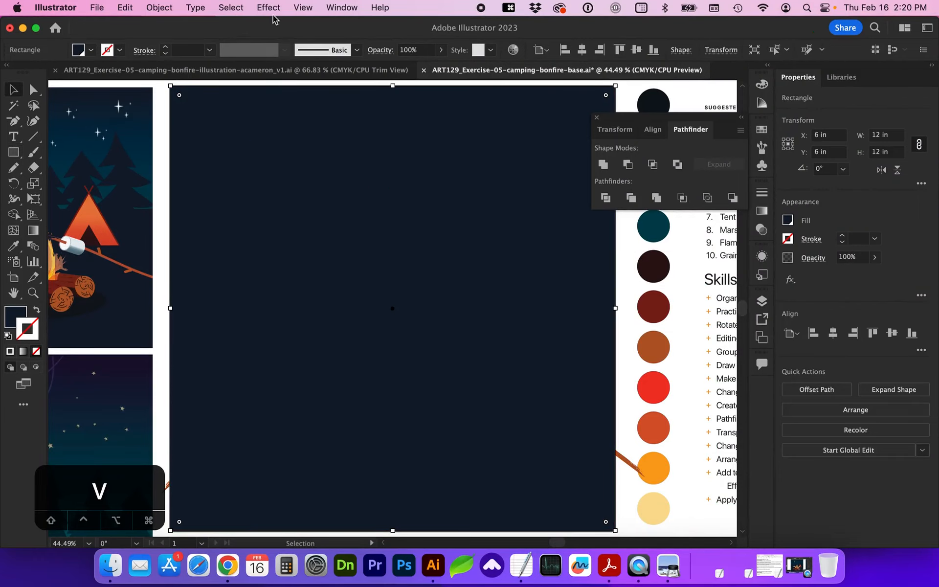
# Step: Open the Effect Gallery for the rectangle, choose the Grain texture and raise its intensity to 64
pyautogui.click(270, 13)
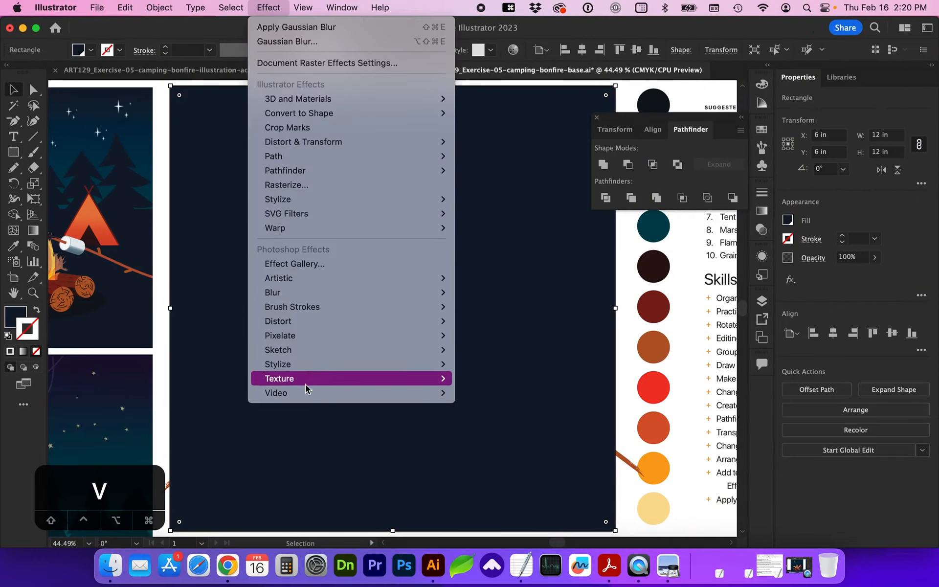
pyautogui.moveTo(300, 379)
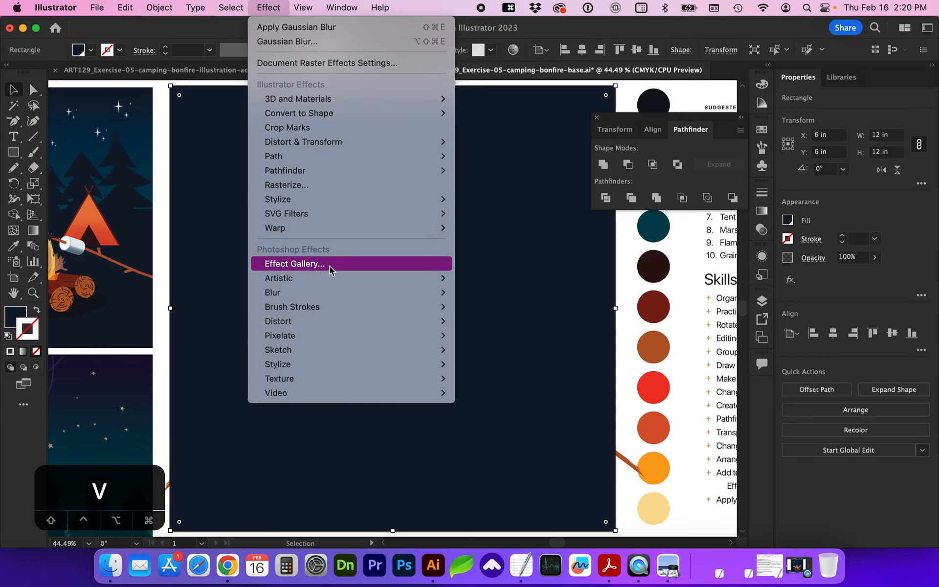
pyautogui.click(318, 265)
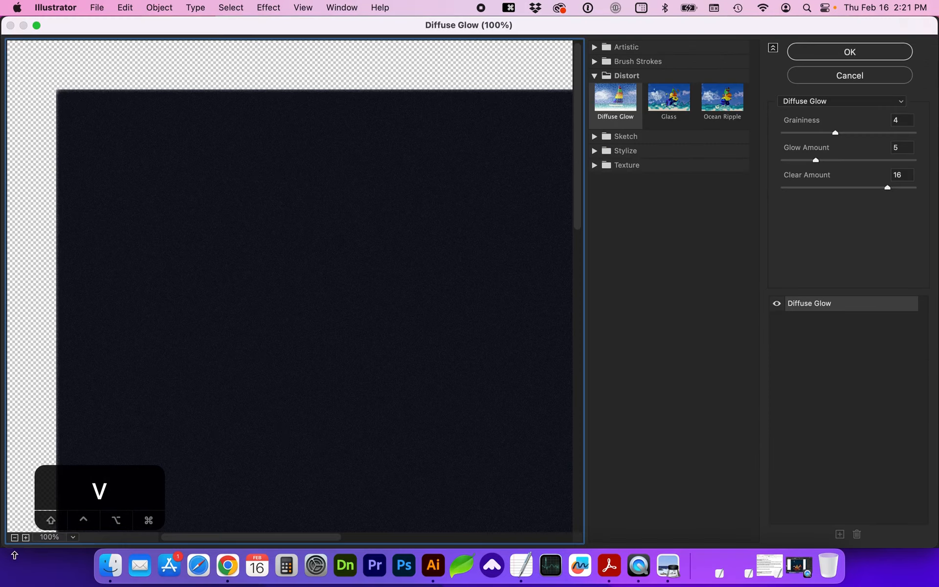
pyautogui.click(14, 537)
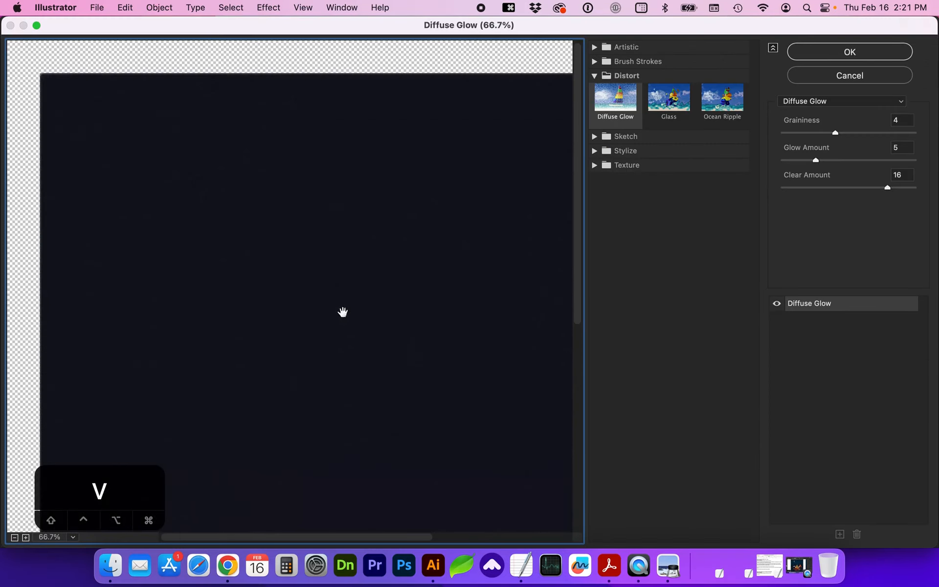
pyautogui.click(14, 537)
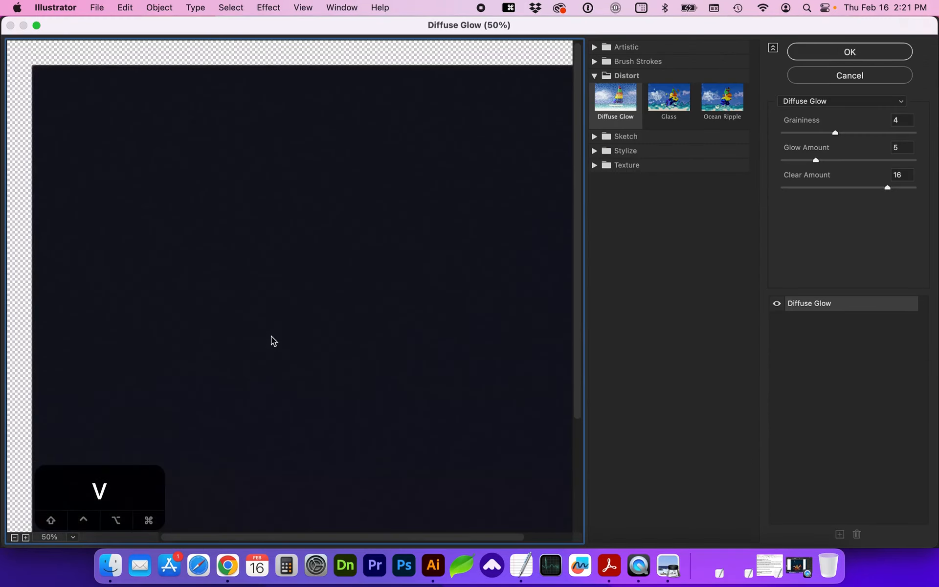
pyautogui.click(595, 166)
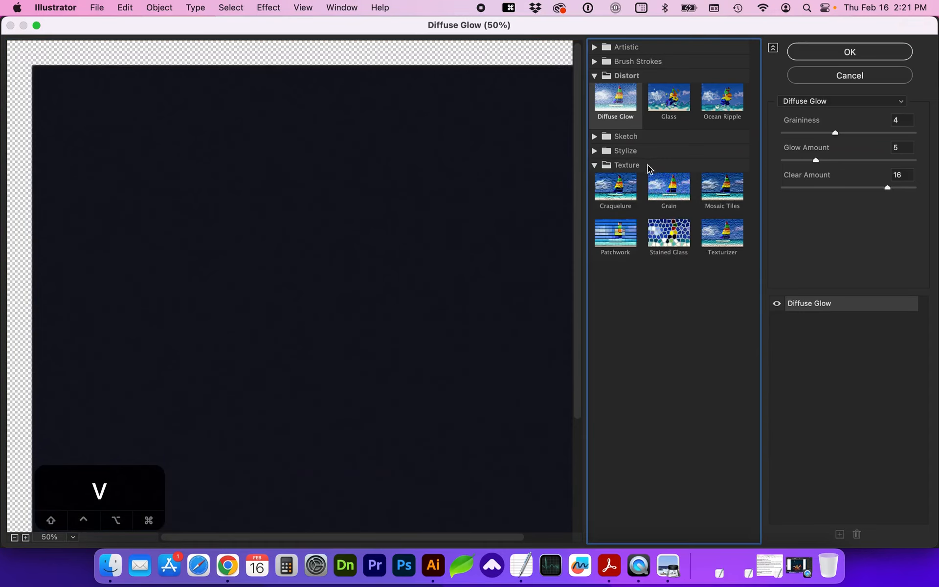
pyautogui.click(662, 189)
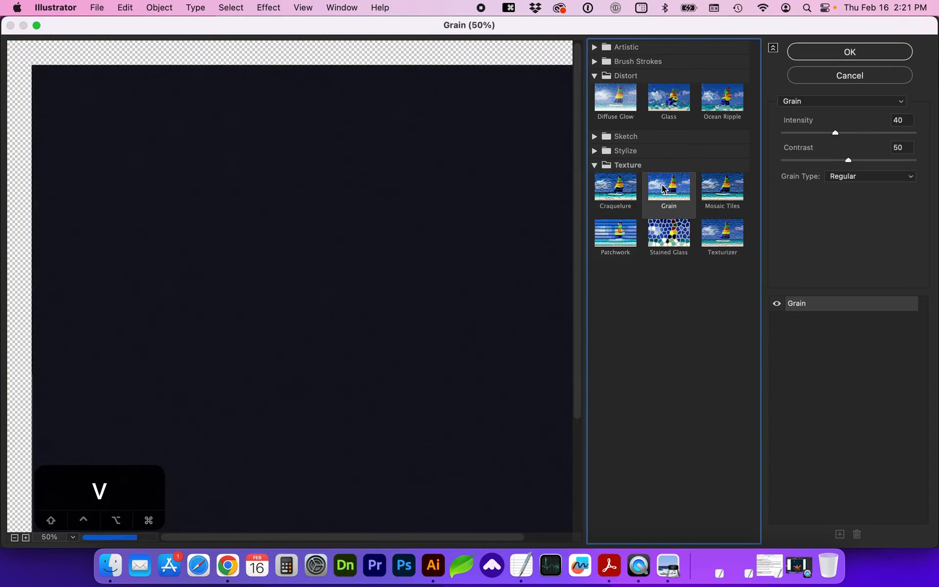
pyautogui.moveTo(834, 133); pyautogui.dragTo(866, 134)
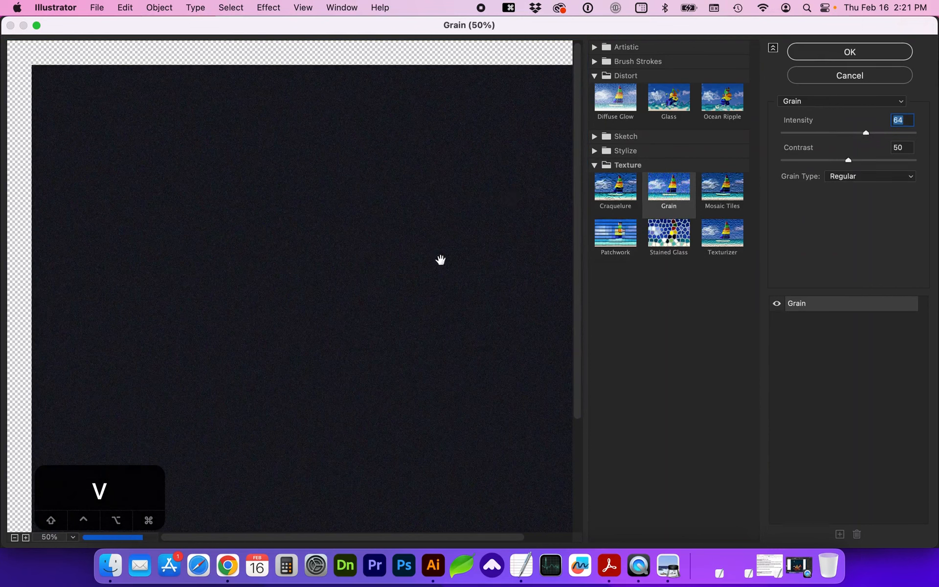
# Step: Try the Sprinkles grain type, then apply Horizontal grain with intensity 83 and contrast 22 to the rectangle
pyautogui.click(846, 176)
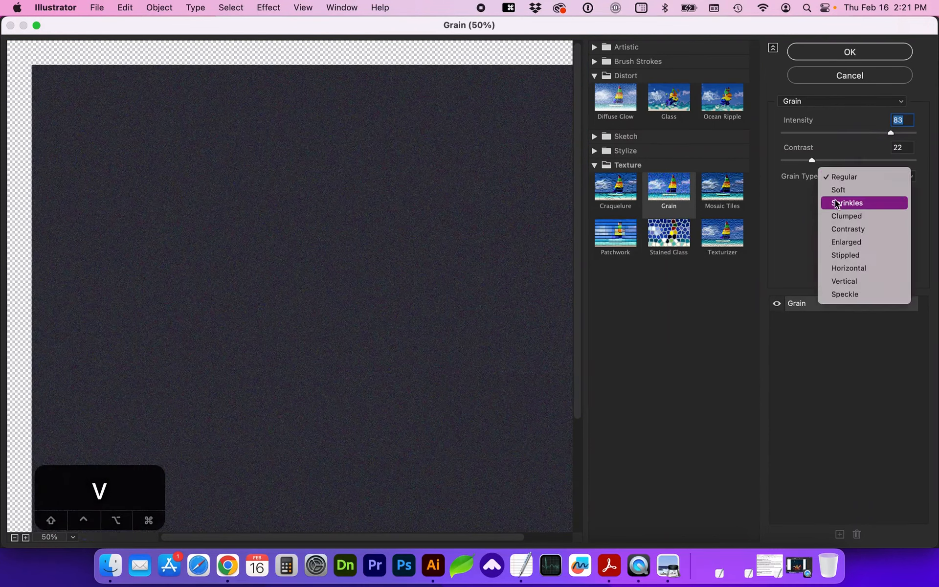
pyautogui.click(838, 202)
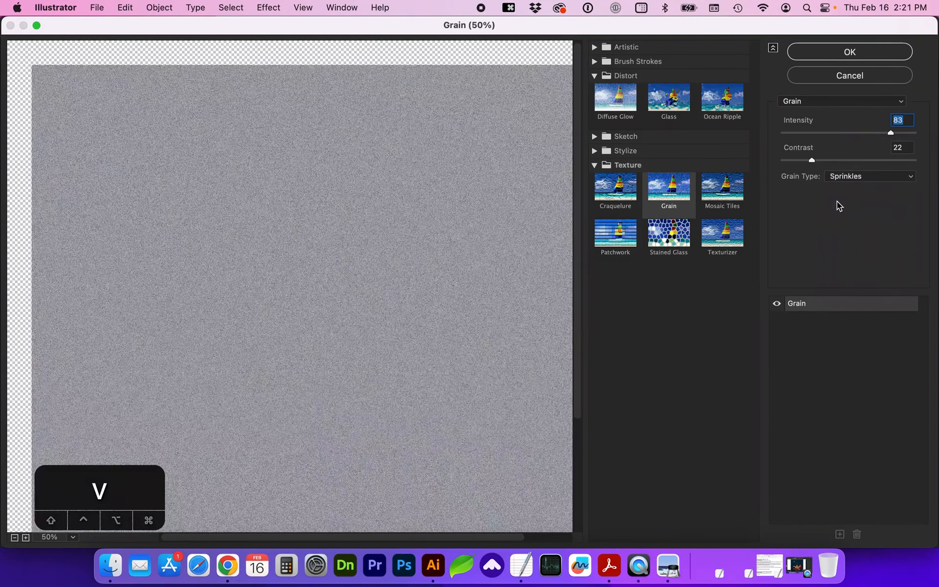
pyautogui.click(847, 177)
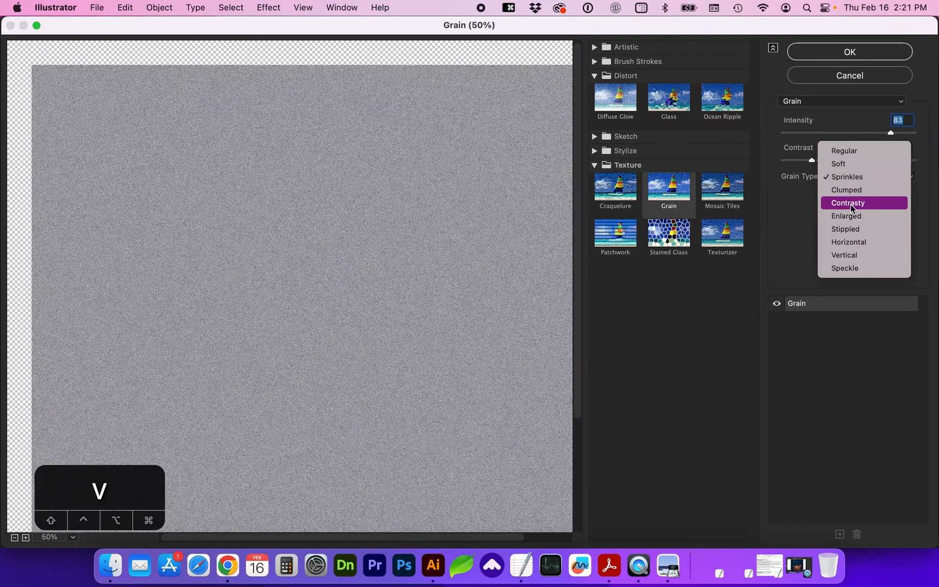
pyautogui.click(848, 242)
pyautogui.click(847, 177)
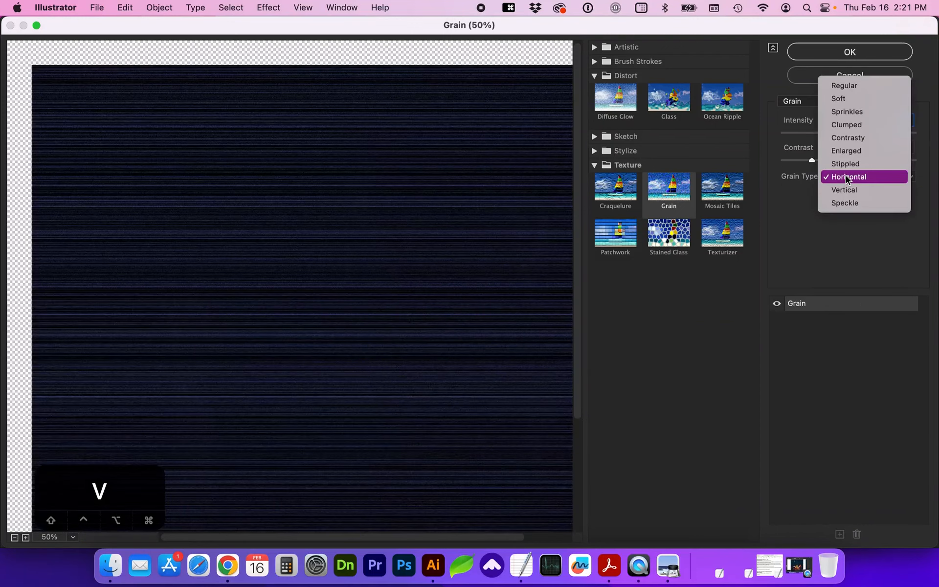
pyautogui.click(847, 178)
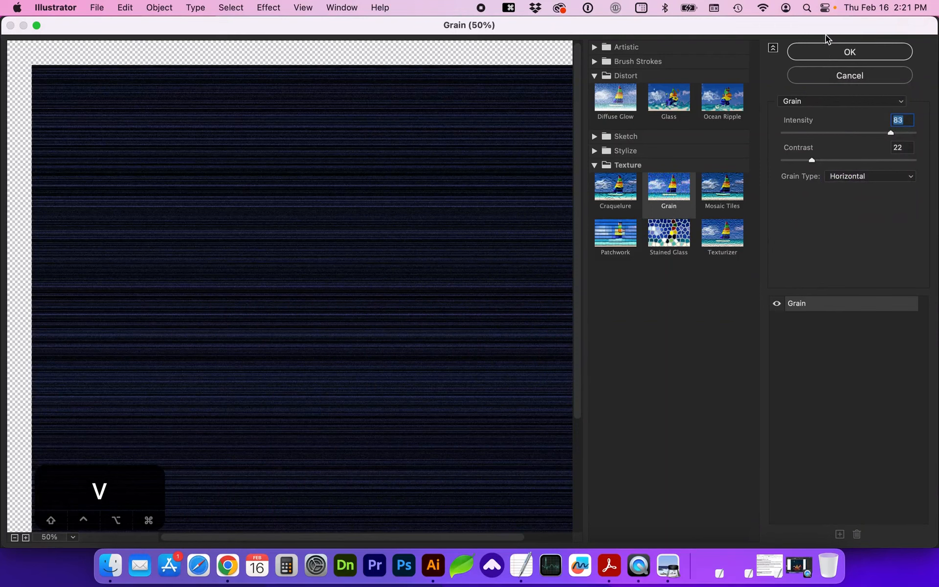
pyautogui.click(816, 55)
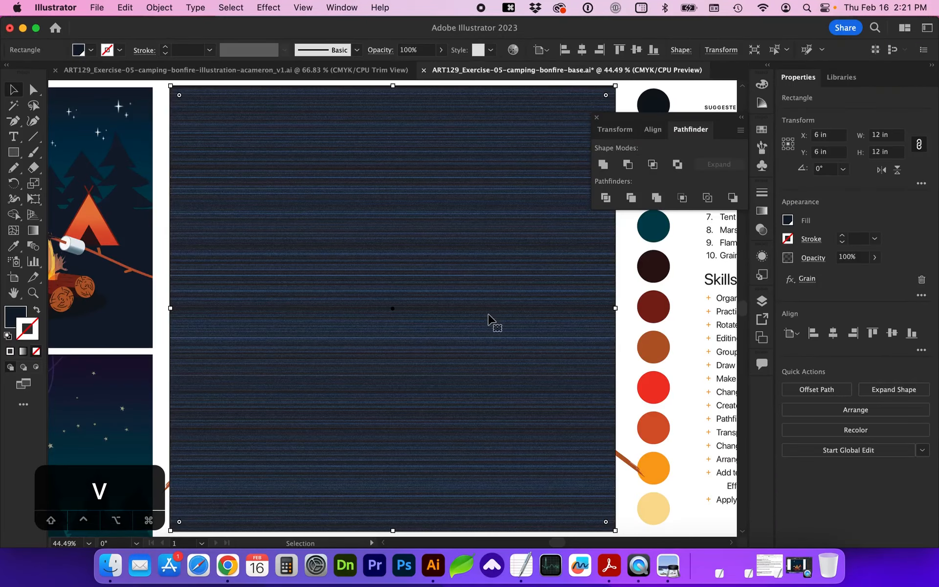
# Step: Change the grain rectangle's fill to white
pyautogui.click(9, 321)
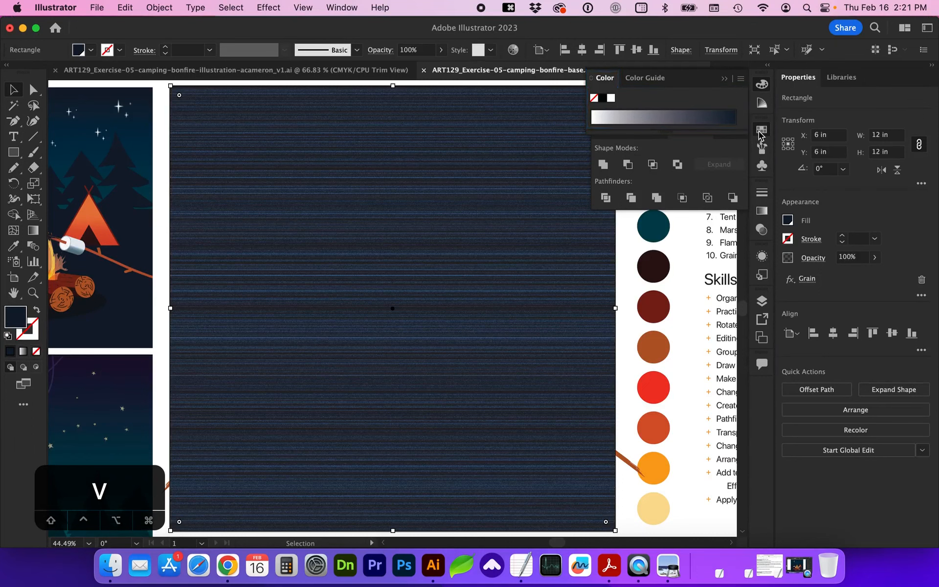
pyautogui.click(761, 129)
pyautogui.click(617, 165)
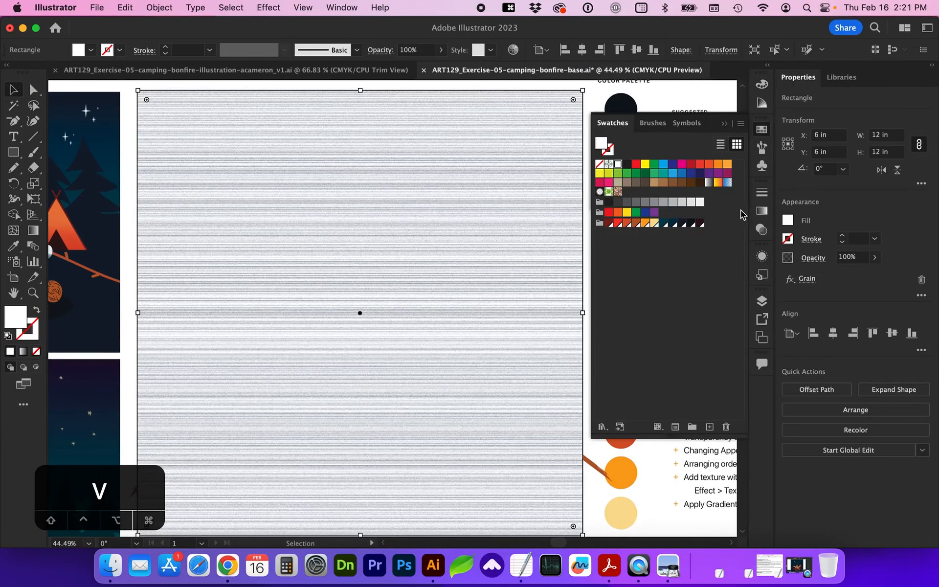
# Step: Try the Darken blend mode on the grain rectangle, then set it to Multiply with 100% opacity
pyautogui.click(760, 230)
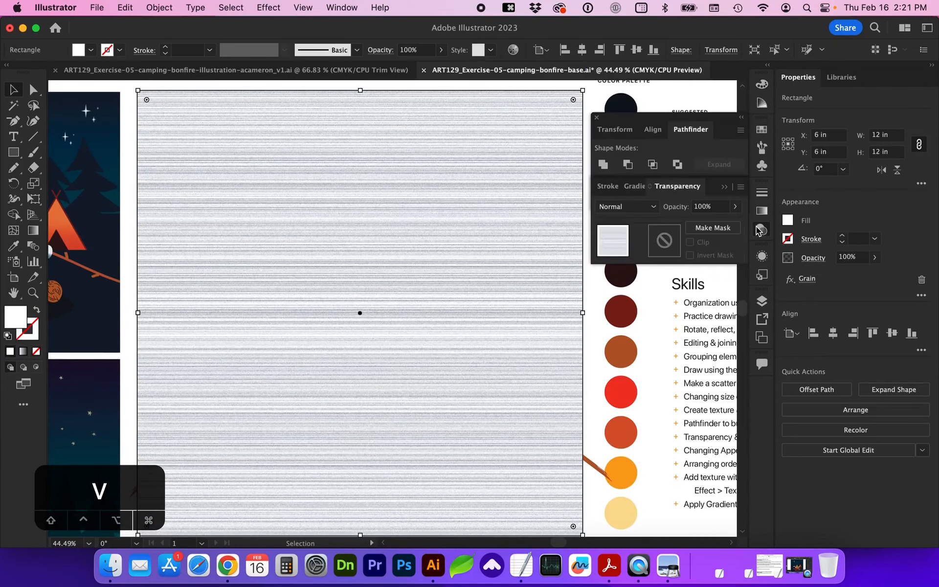
pyautogui.click(653, 210)
pyautogui.click(623, 237)
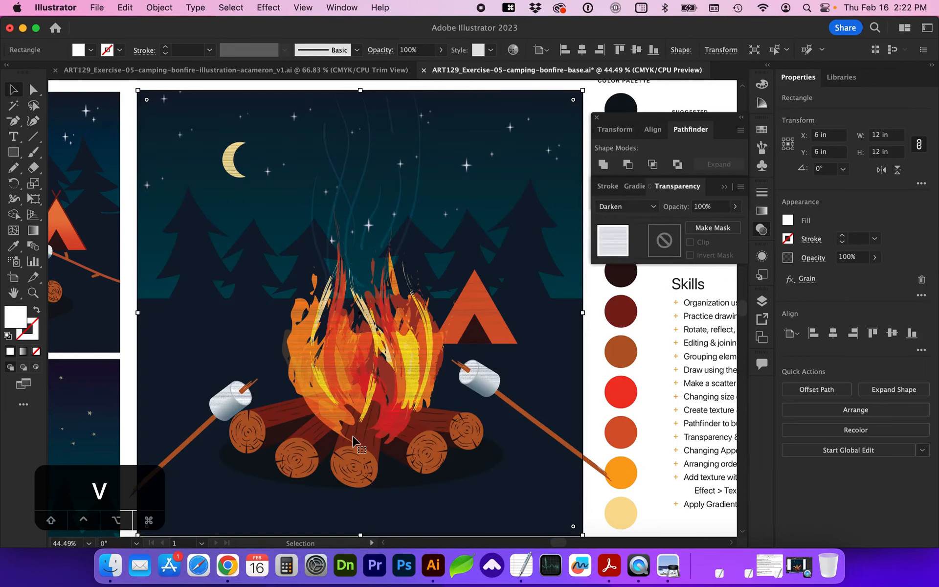
pyautogui.scroll(-2, 356, 442)
pyautogui.scroll(1, 356, 443)
pyautogui.click(653, 207)
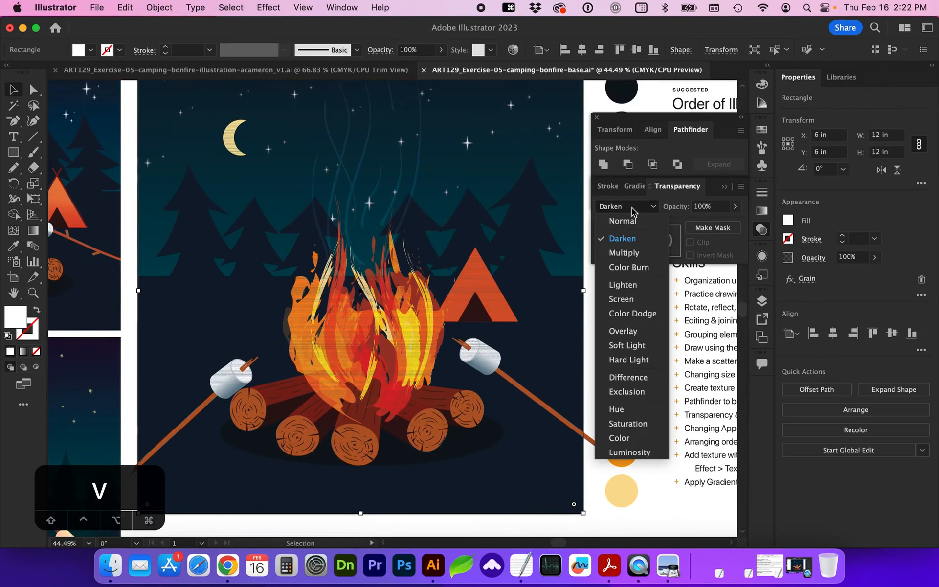
pyautogui.click(632, 253)
pyautogui.hscroll(-1, 391, 415)
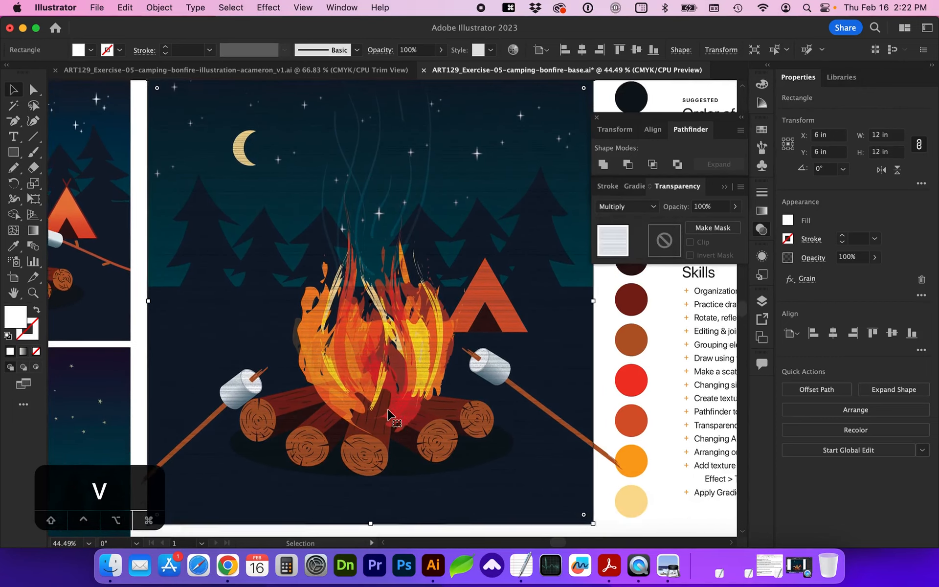
pyautogui.click(734, 209)
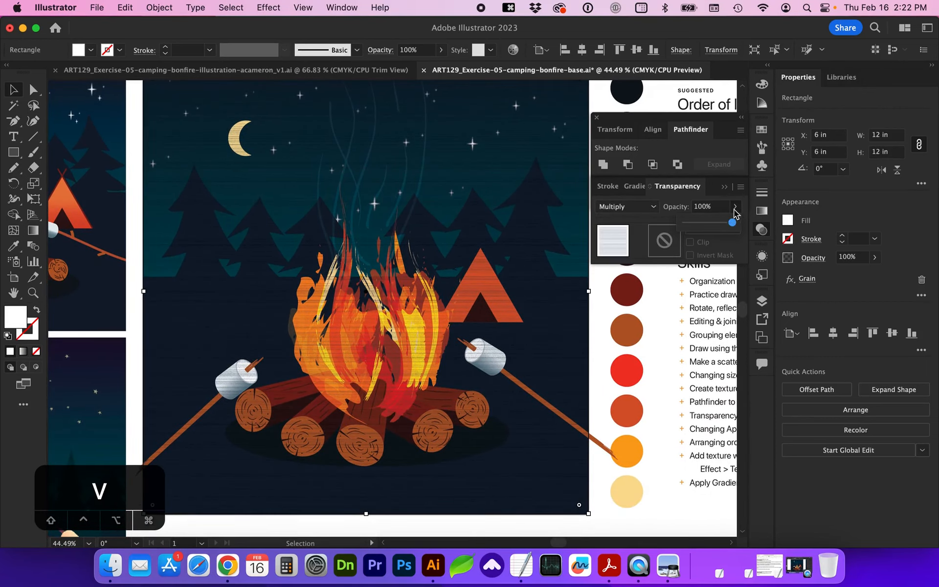
pyautogui.moveTo(702, 224); pyautogui.dragTo(719, 222)
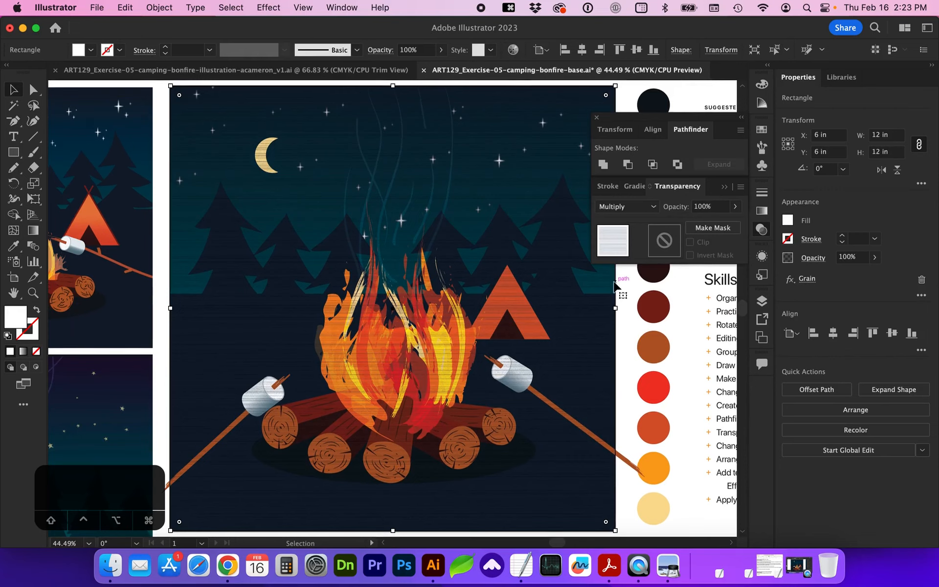
# Step: Edit the rectangle's Grain effect to the Regular type with intensity 90 and contrast 53, and inspect the grain on the marshmallow and flames
pyautogui.click(760, 256)
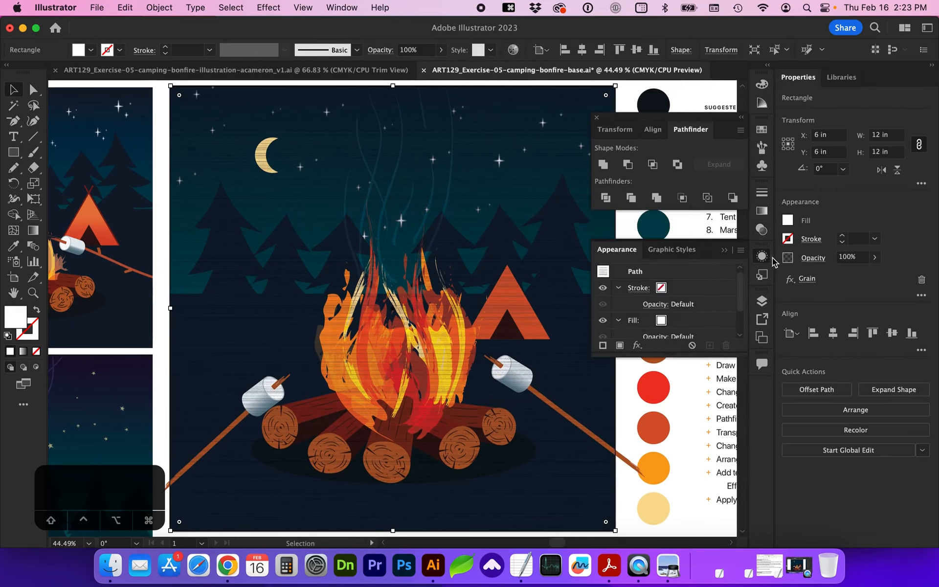
pyautogui.moveTo(735, 345); pyautogui.dragTo(740, 425)
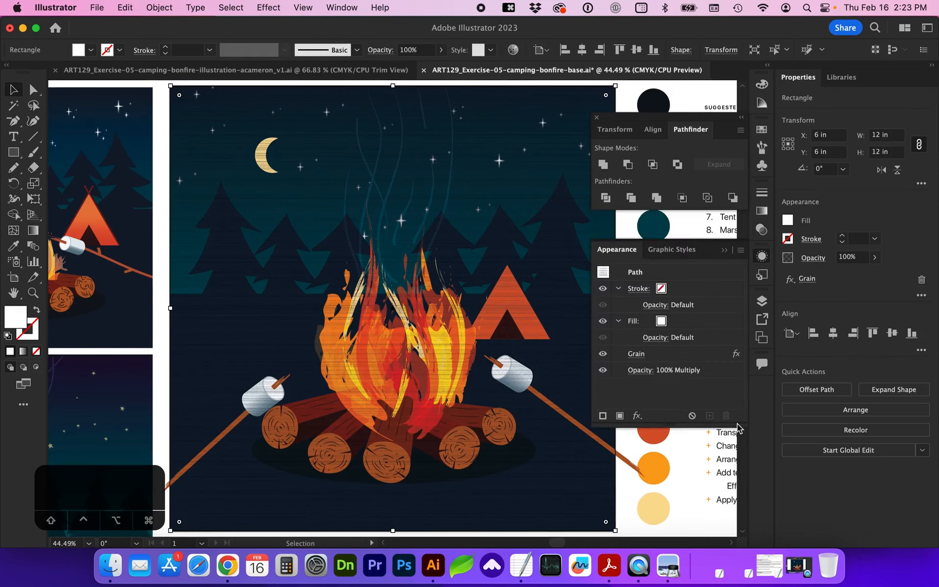
pyautogui.click(636, 354)
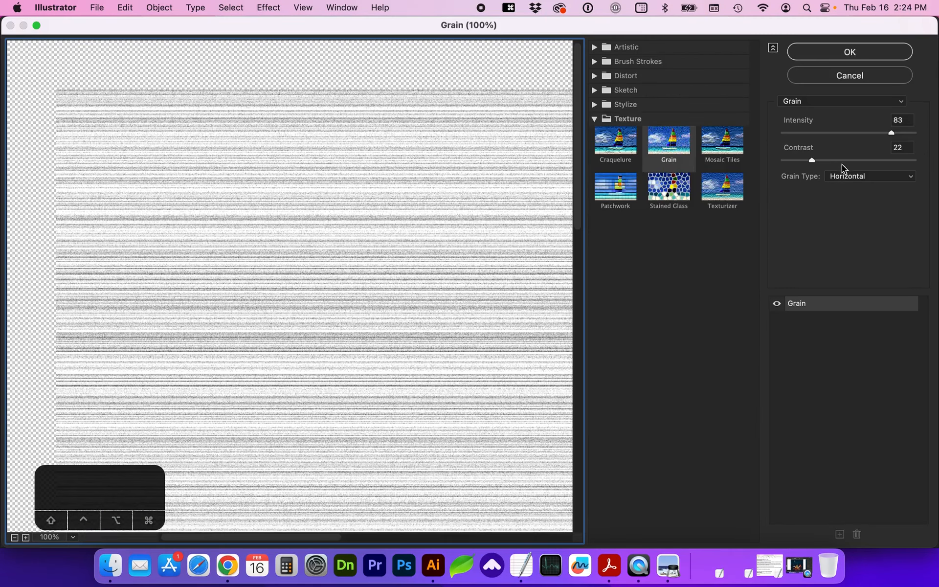
pyautogui.click(844, 177)
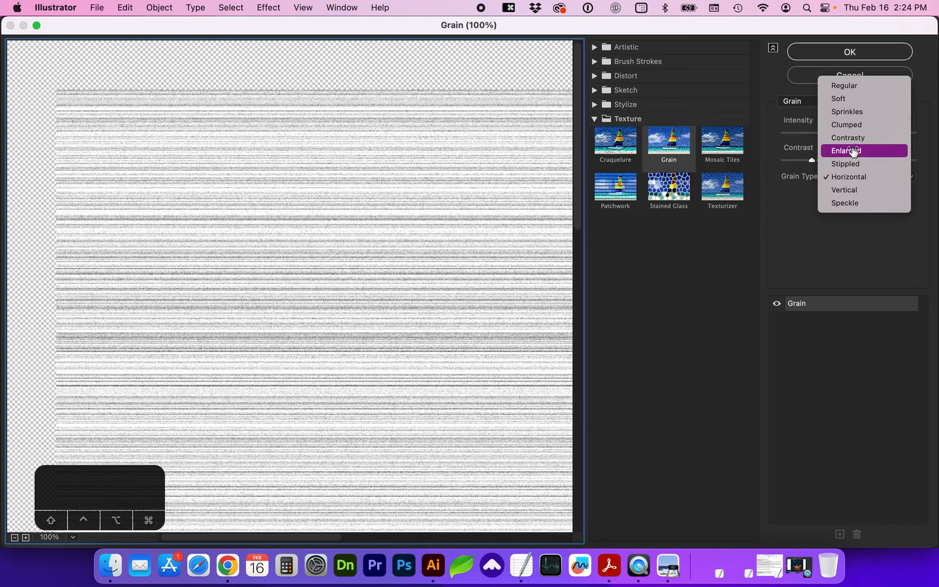
pyautogui.click(853, 152)
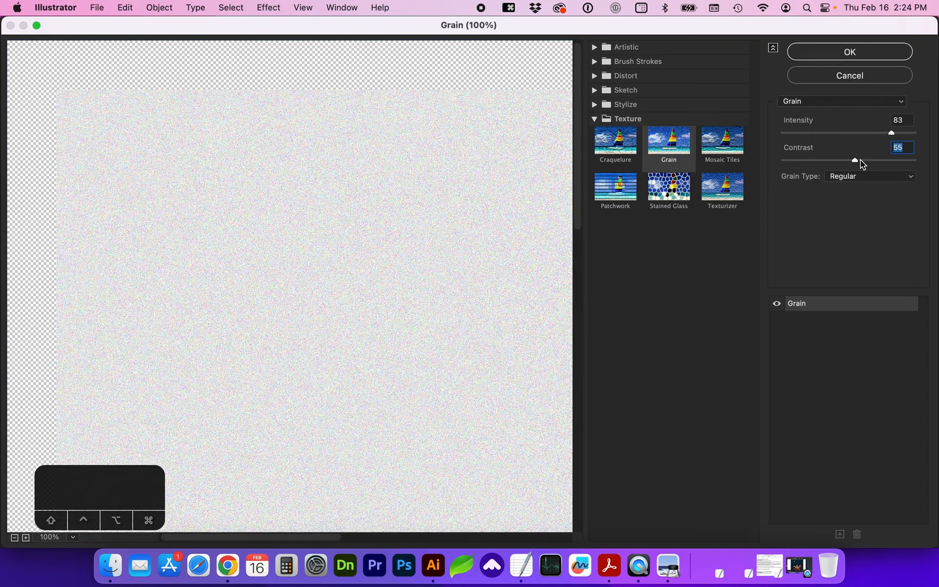
pyautogui.moveTo(859, 159); pyautogui.dragTo(865, 161)
pyautogui.click(852, 161)
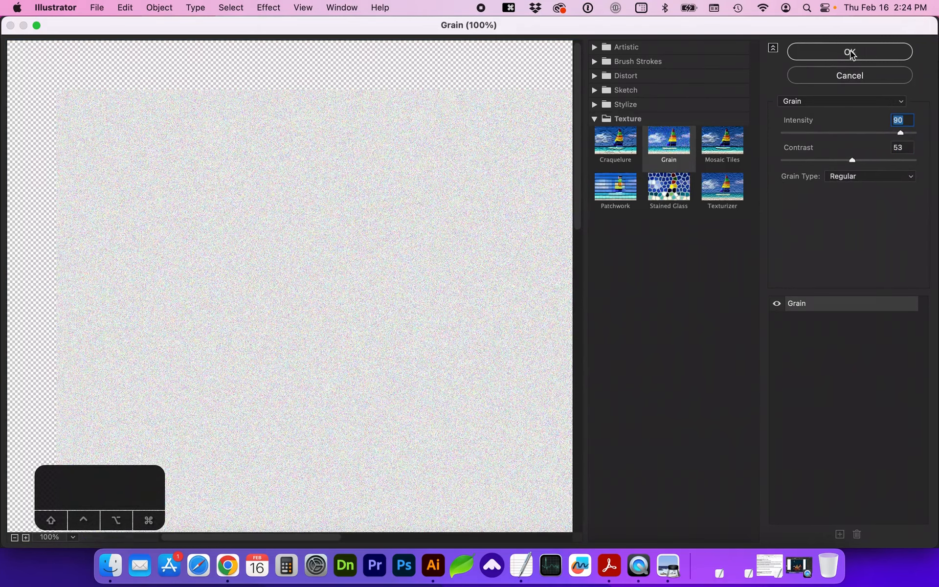
pyautogui.click(850, 51)
pyautogui.press('z')
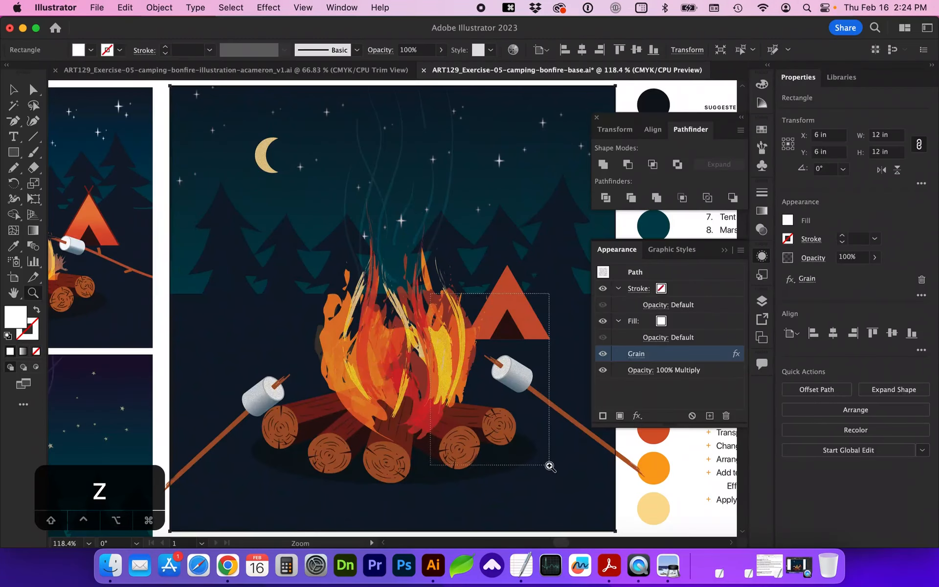
pyautogui.click(549, 465)
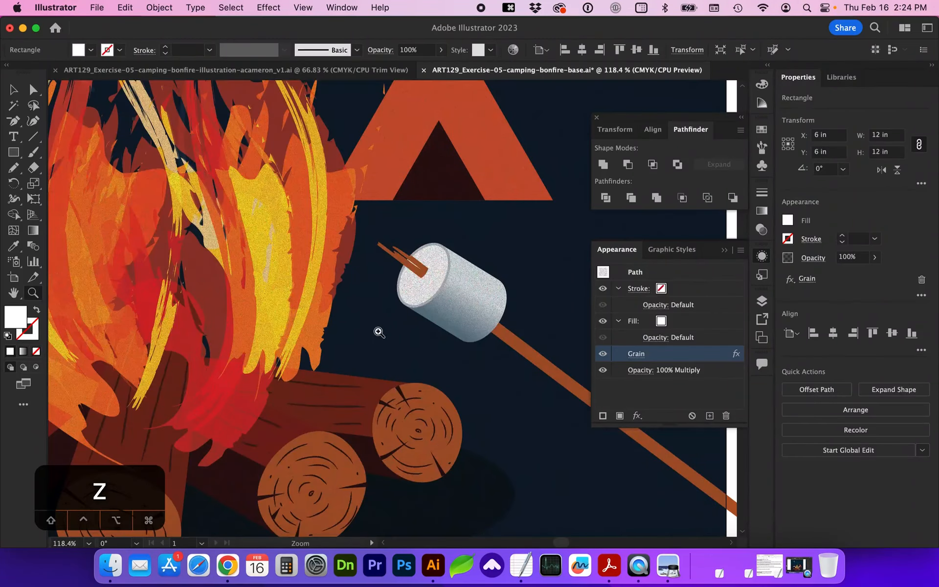
# Step: Deselect the grain rectangle and save the finished illustration to its current file
pyautogui.press('super+0')
pyautogui.press('v')
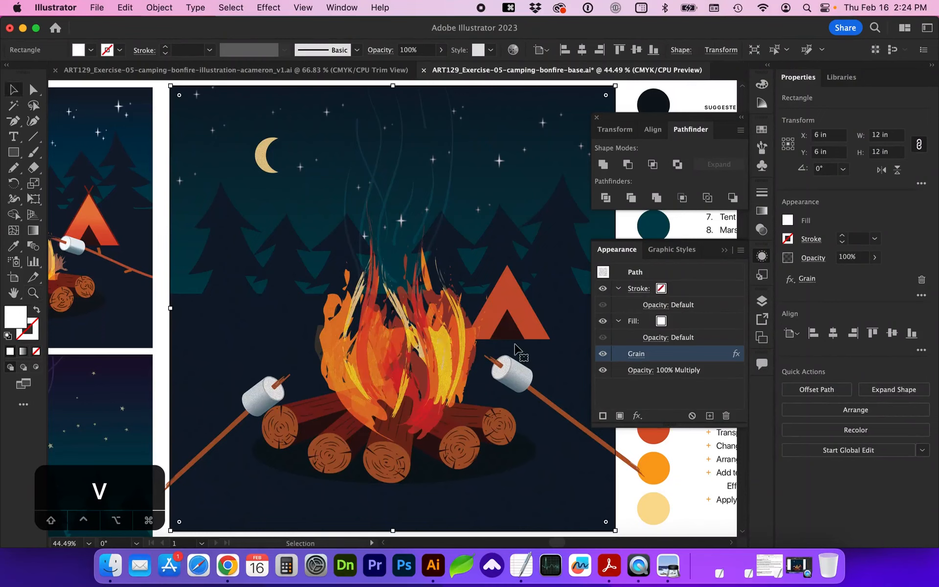
pyautogui.click(761, 230)
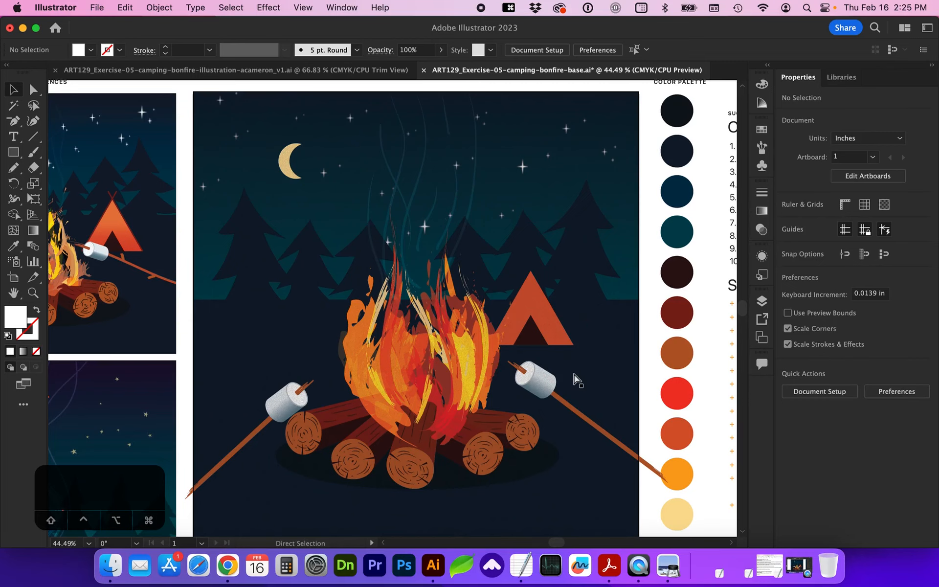
pyautogui.press('super+s')
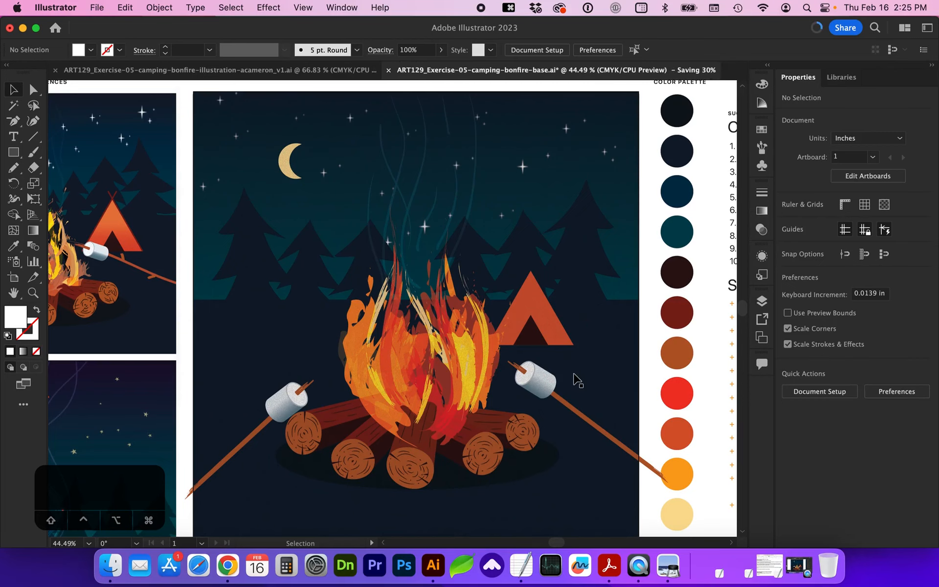
# Step: Save the document under a new Illustrator file name, replacing "base" with "illustration", the author's name and "v1-demo"
pyautogui.press('super+shift+s')
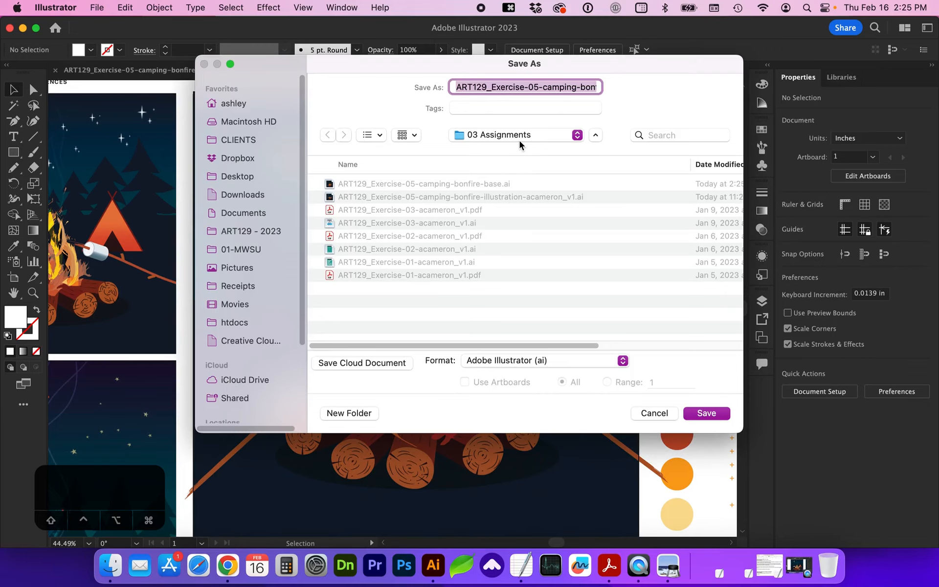
pyautogui.click(494, 87)
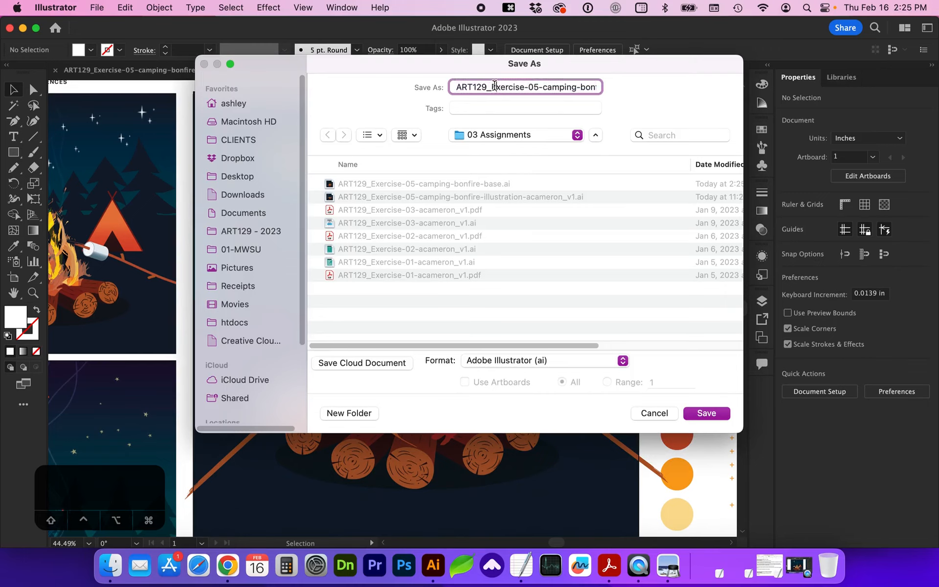
pyautogui.click(543, 88)
pyautogui.moveTo(589, 88); pyautogui.dragTo(561, 87)
pyautogui.doubleClick(571, 88)
pyautogui.write('illustration-acameron_v')
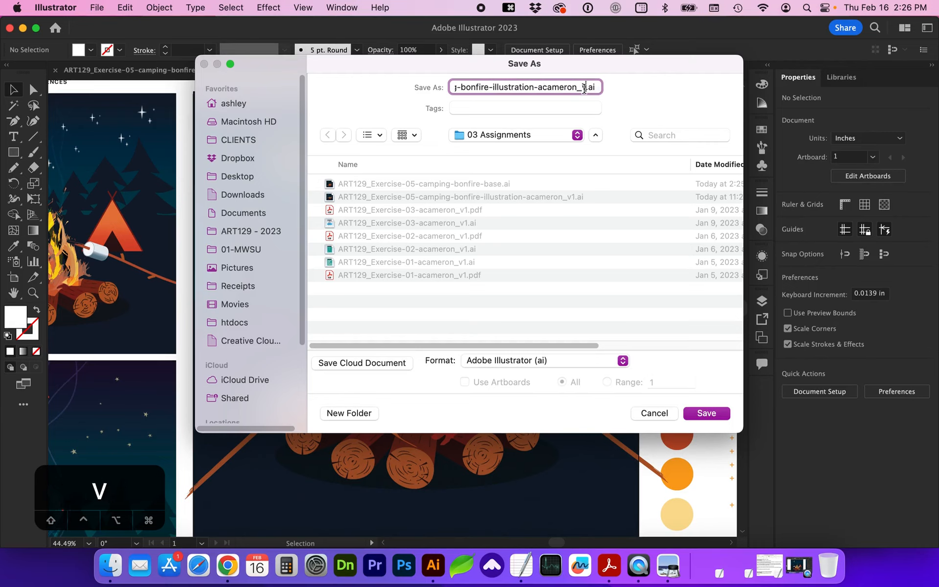
pyautogui.write('1')
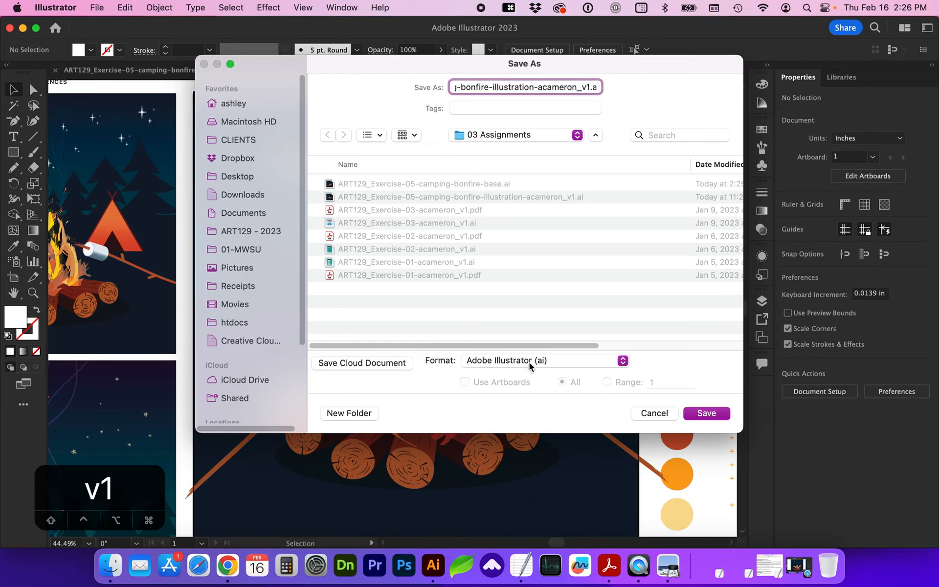
pyautogui.click(694, 414)
pyautogui.click(534, 321)
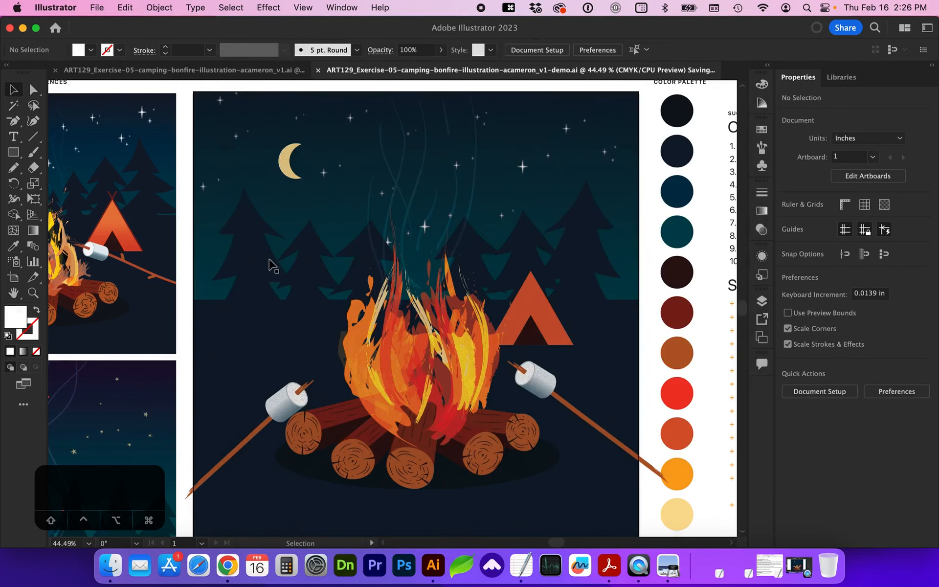
# Step: Save the illustration as an Adobe PDF using the High Quality Print preset with Preserve Illustrator Editing Capabilities turned off
pyautogui.click(97, 8)
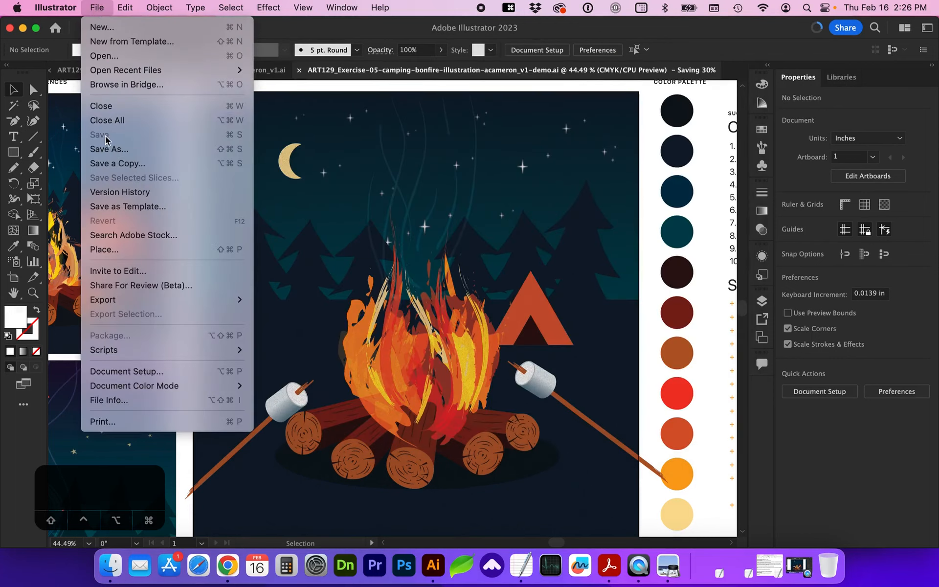
pyautogui.click(108, 148)
pyautogui.click(498, 362)
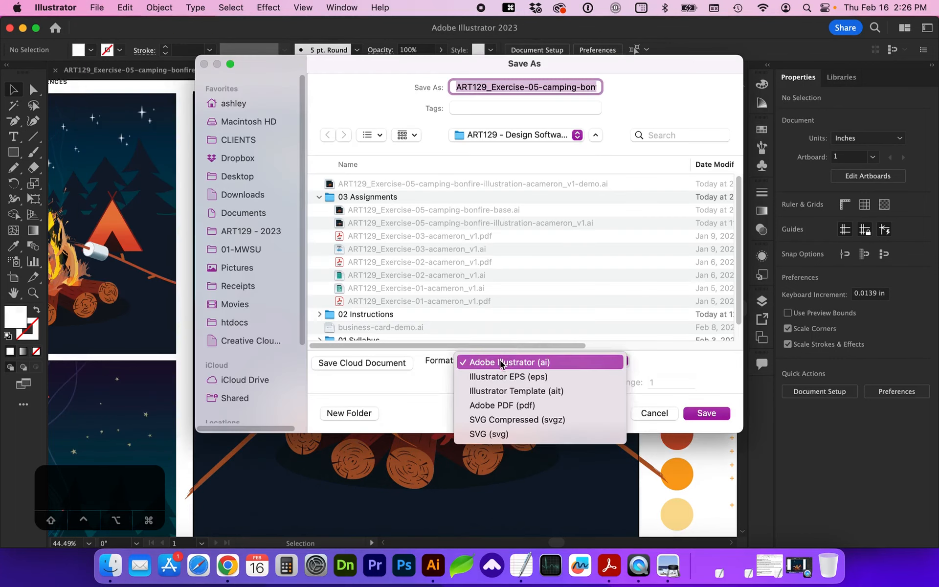
pyautogui.click(504, 404)
pyautogui.press('Return')
pyautogui.click(376, 130)
pyautogui.click(369, 180)
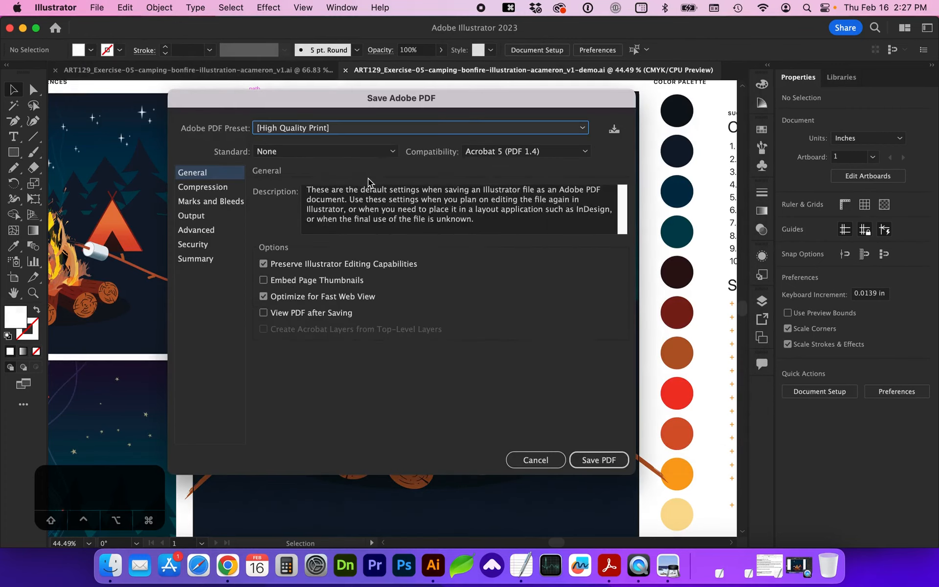
pyautogui.click(326, 267)
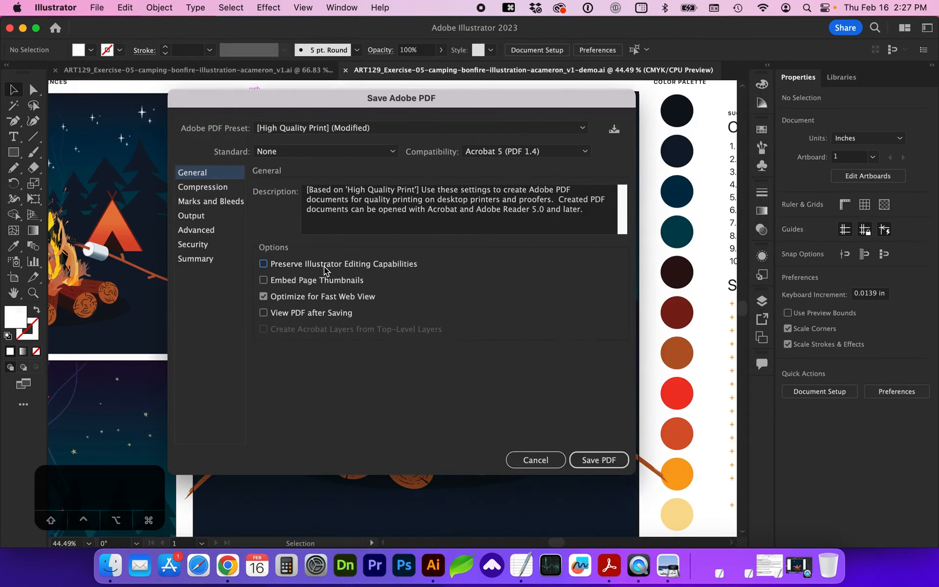
pyautogui.click(588, 462)
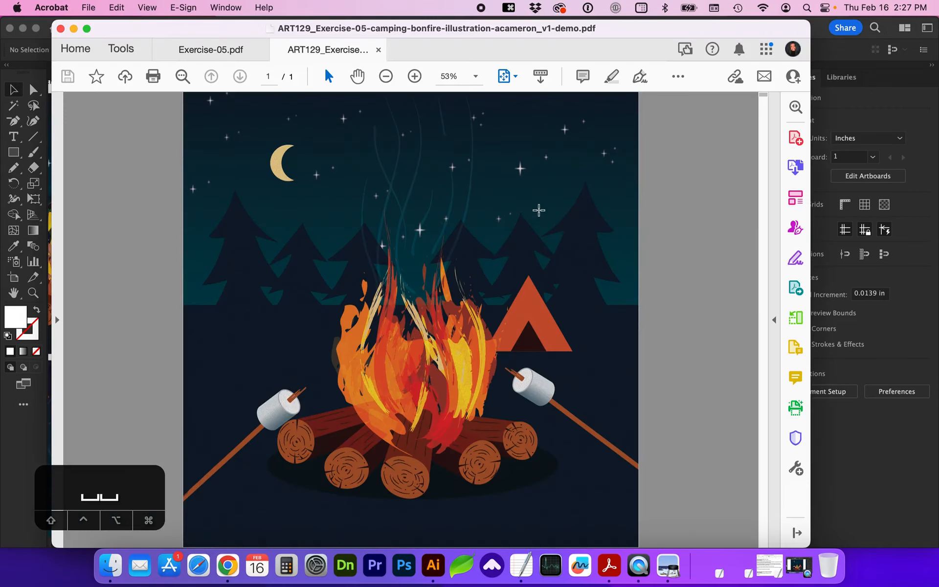